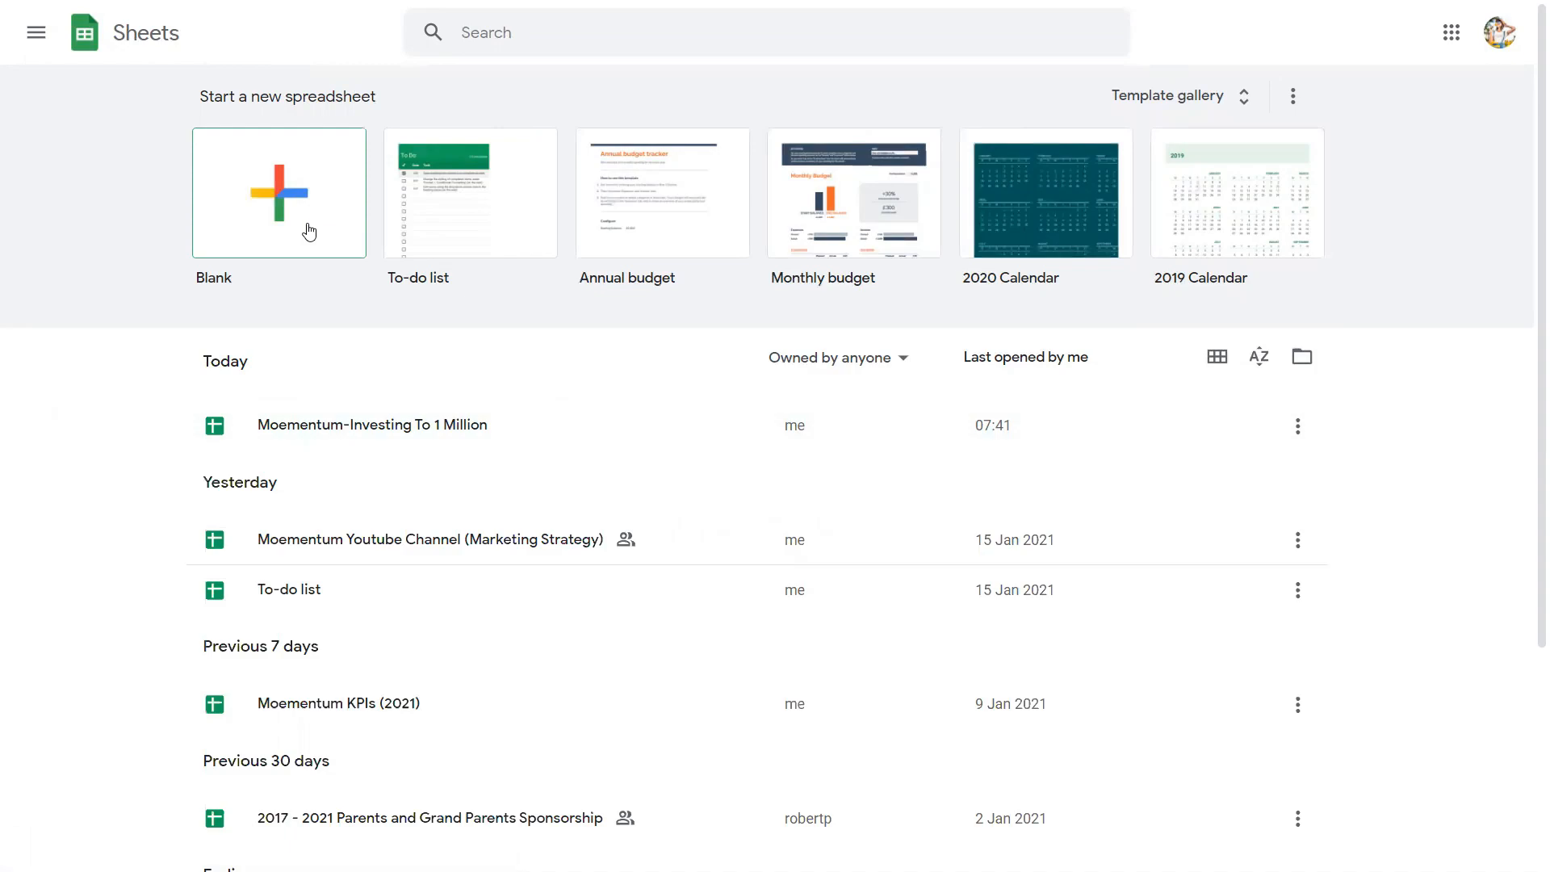
Step: Create a blank spreadsheet and enter the header Ticker Symbol in cell A1
{"action": "left_click", "coordinate": [272, 212]}
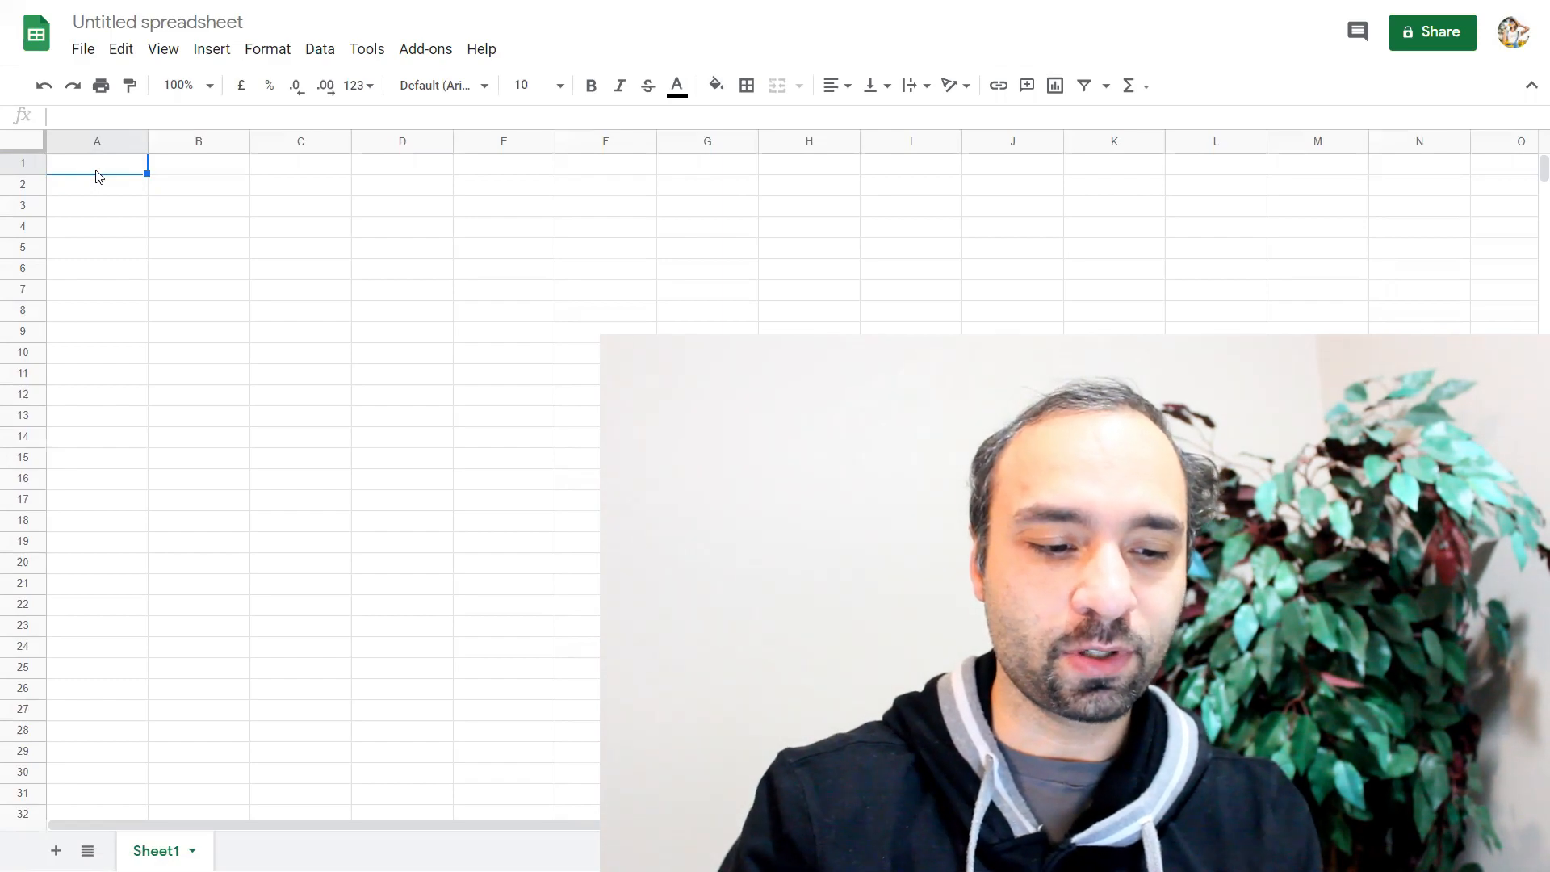
{"action": "type", "text": "Comp"}
{"action": "key", "text": "BackSpace"}
{"action": "type", "text": "p"}
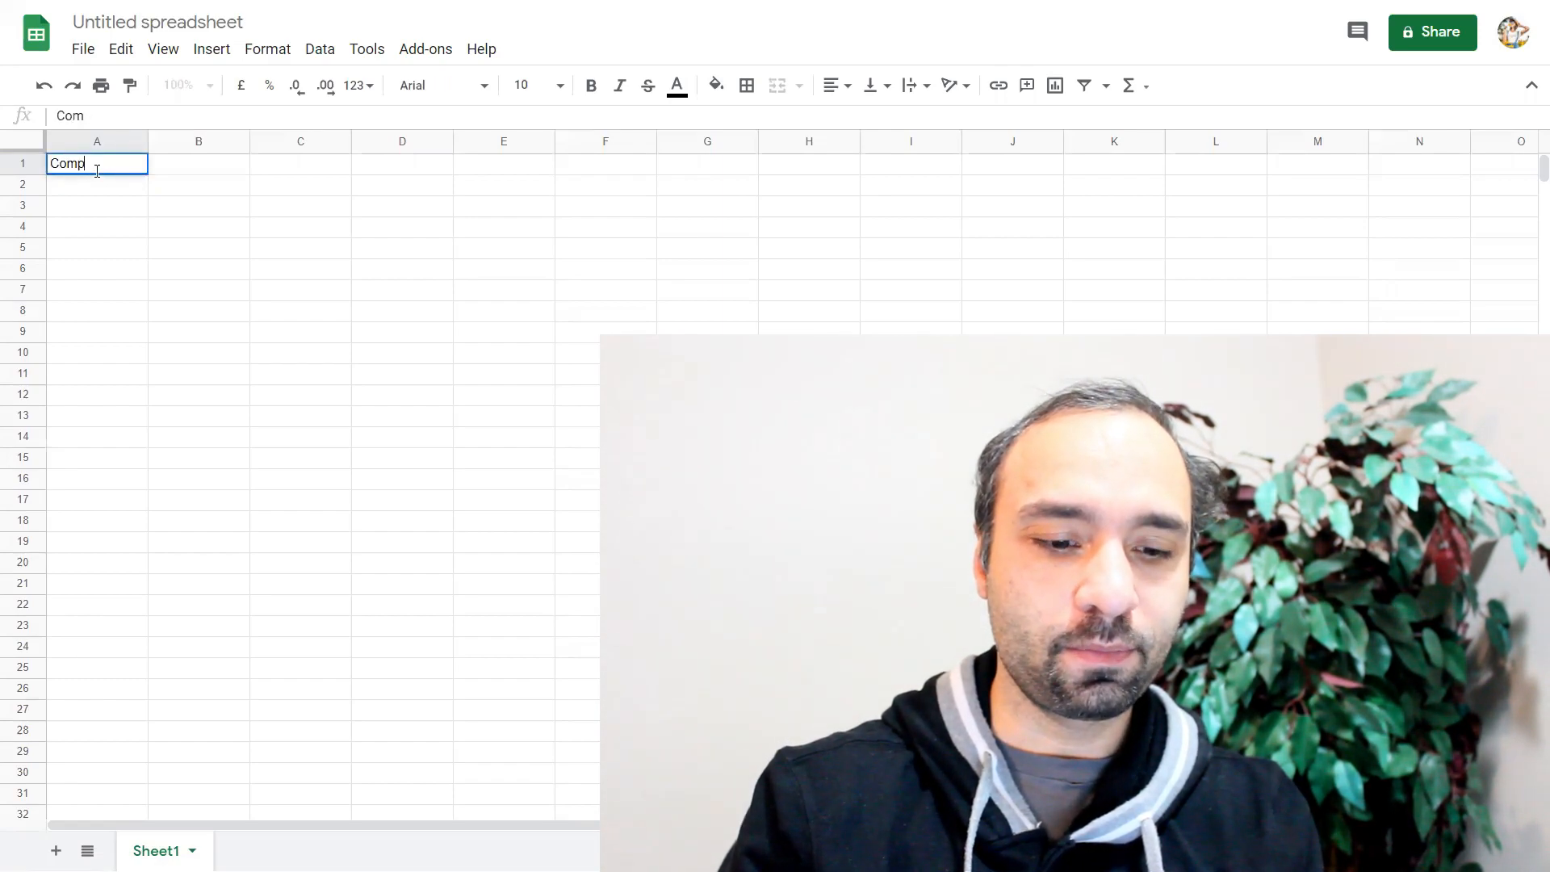
{"action": "type", "text": "any"}
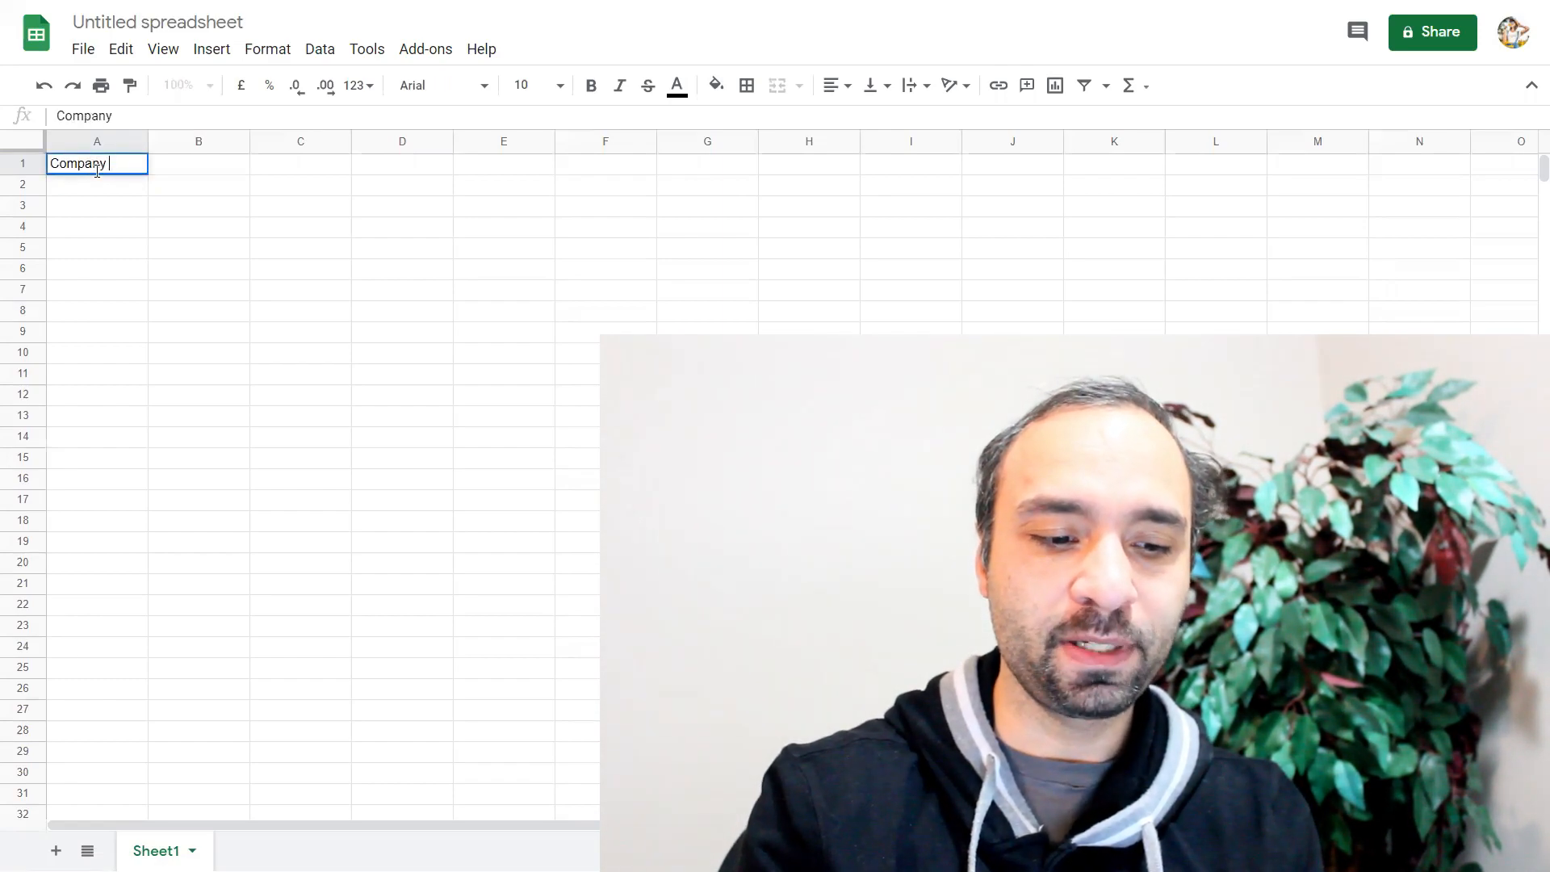
{"action": "type", "text": " Ticket"}
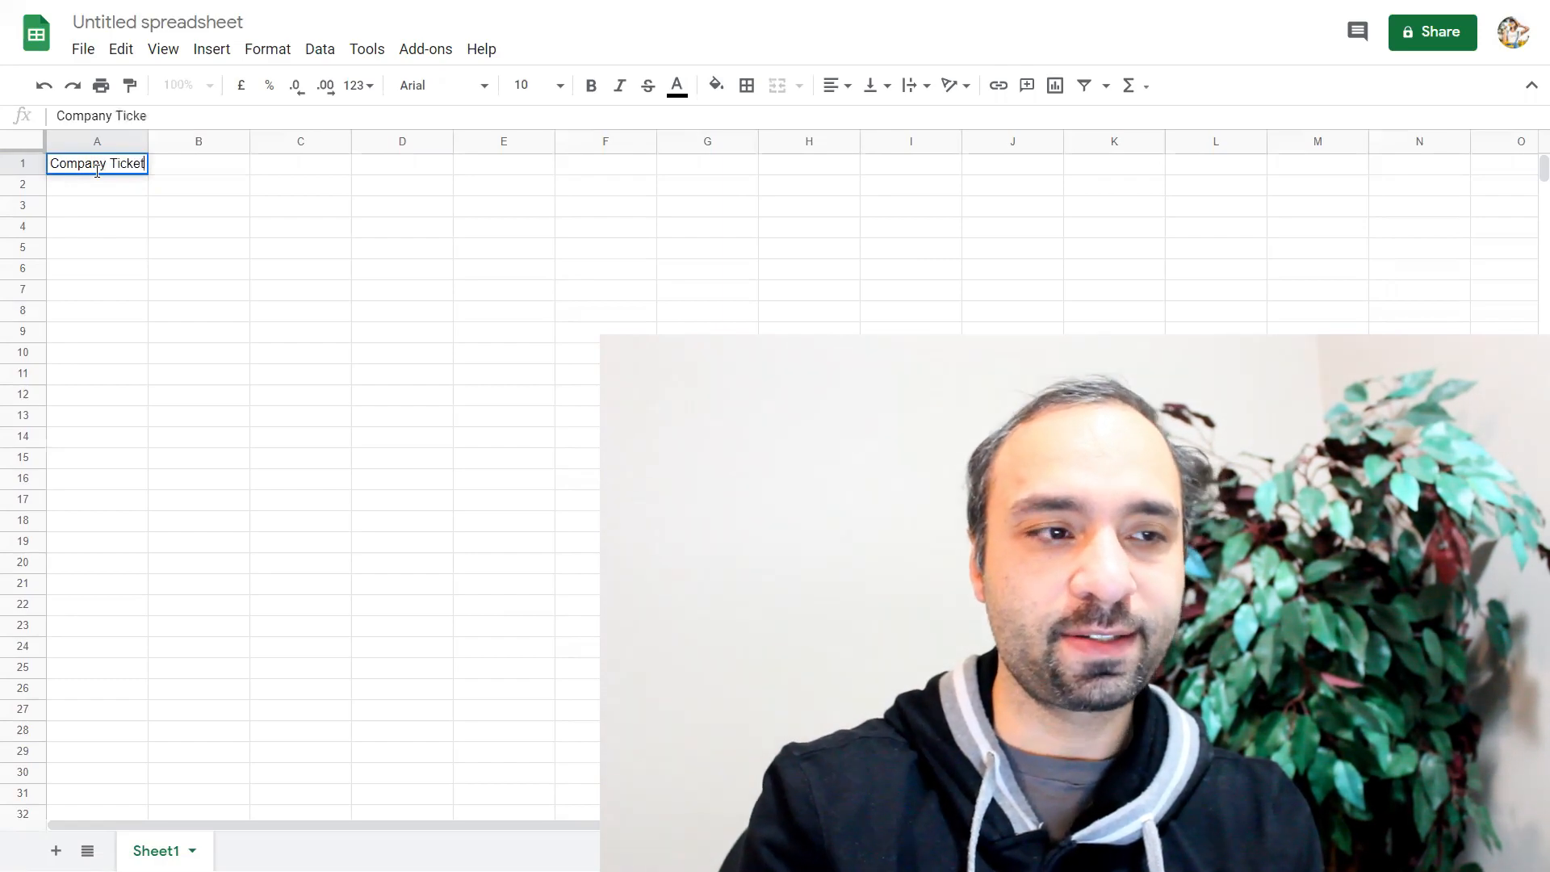
{"action": "key", "text": "BackSpace"}
{"action": "type", "text": "r"}
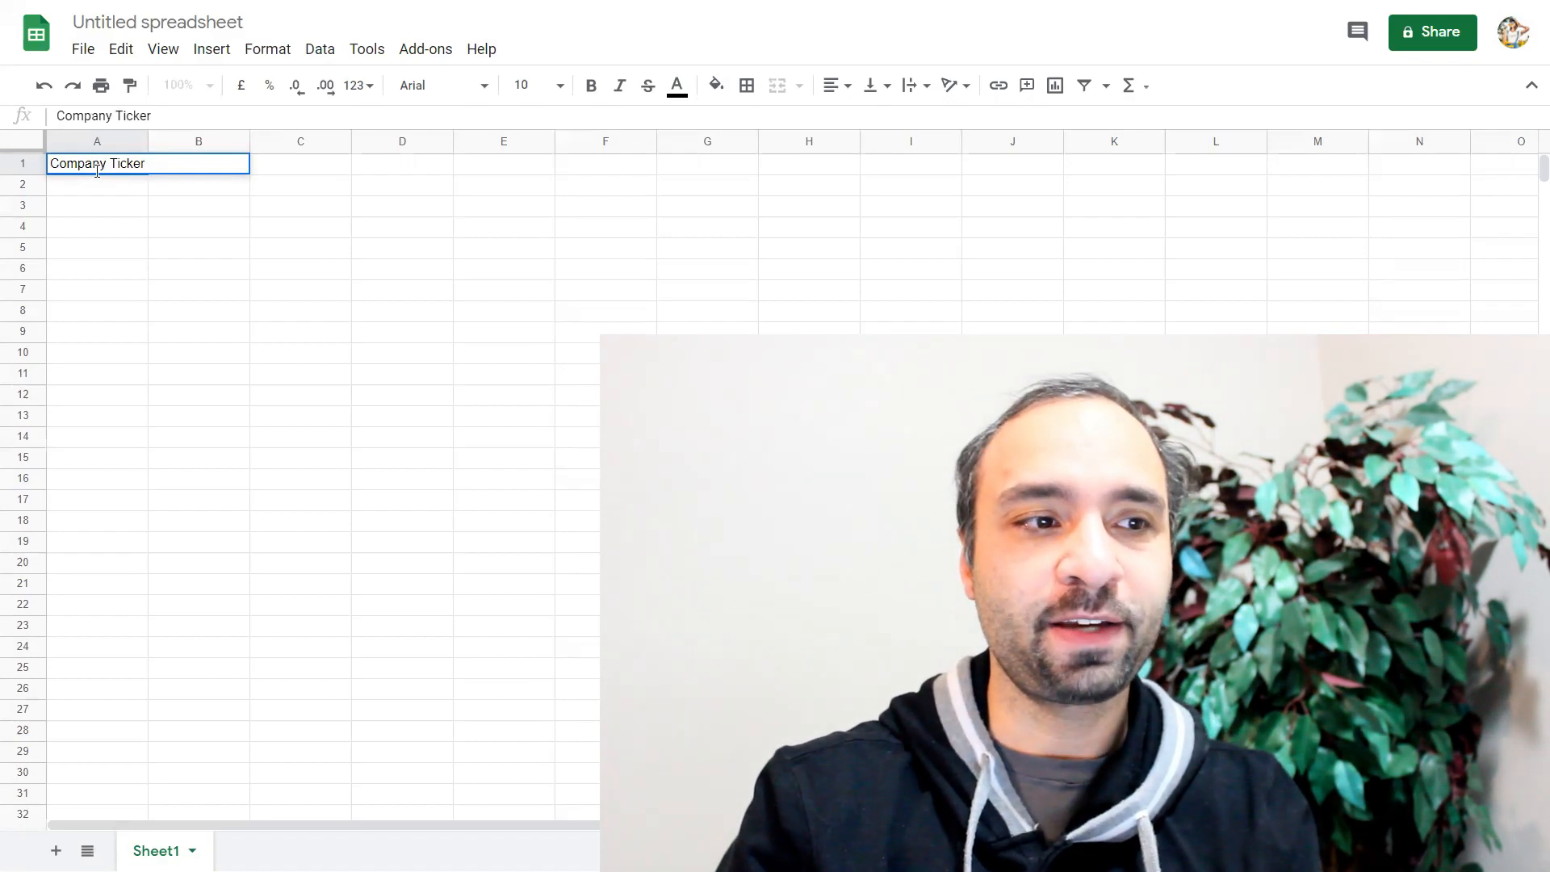
{"action": "type", "text": "Symbol"}
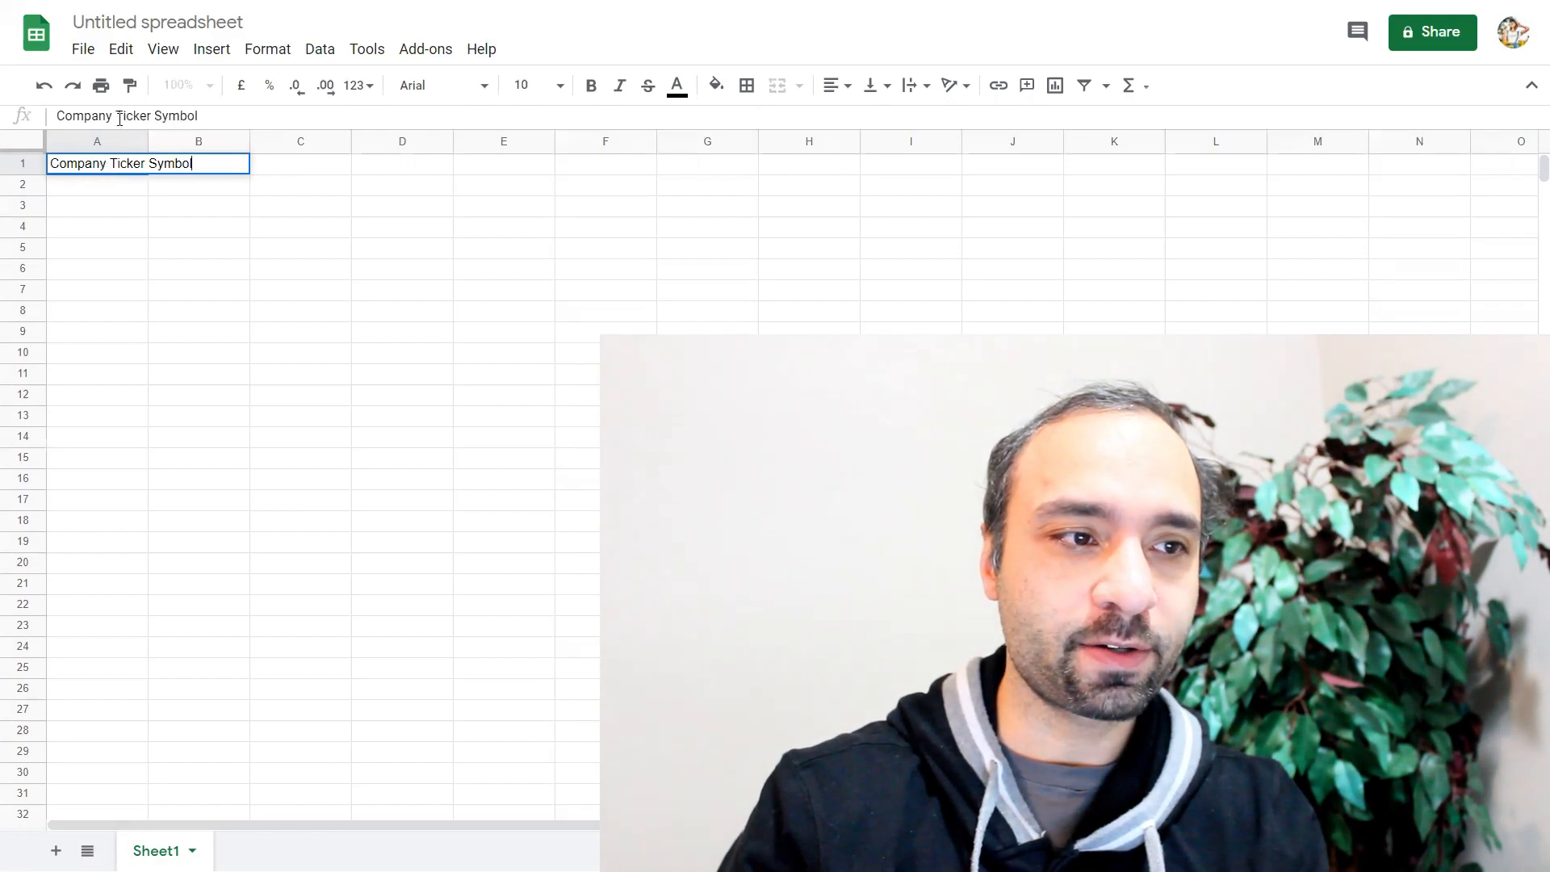
{"action": "left_click_drag", "start_coordinate": [114, 119], "coordinate": [44, 117]}
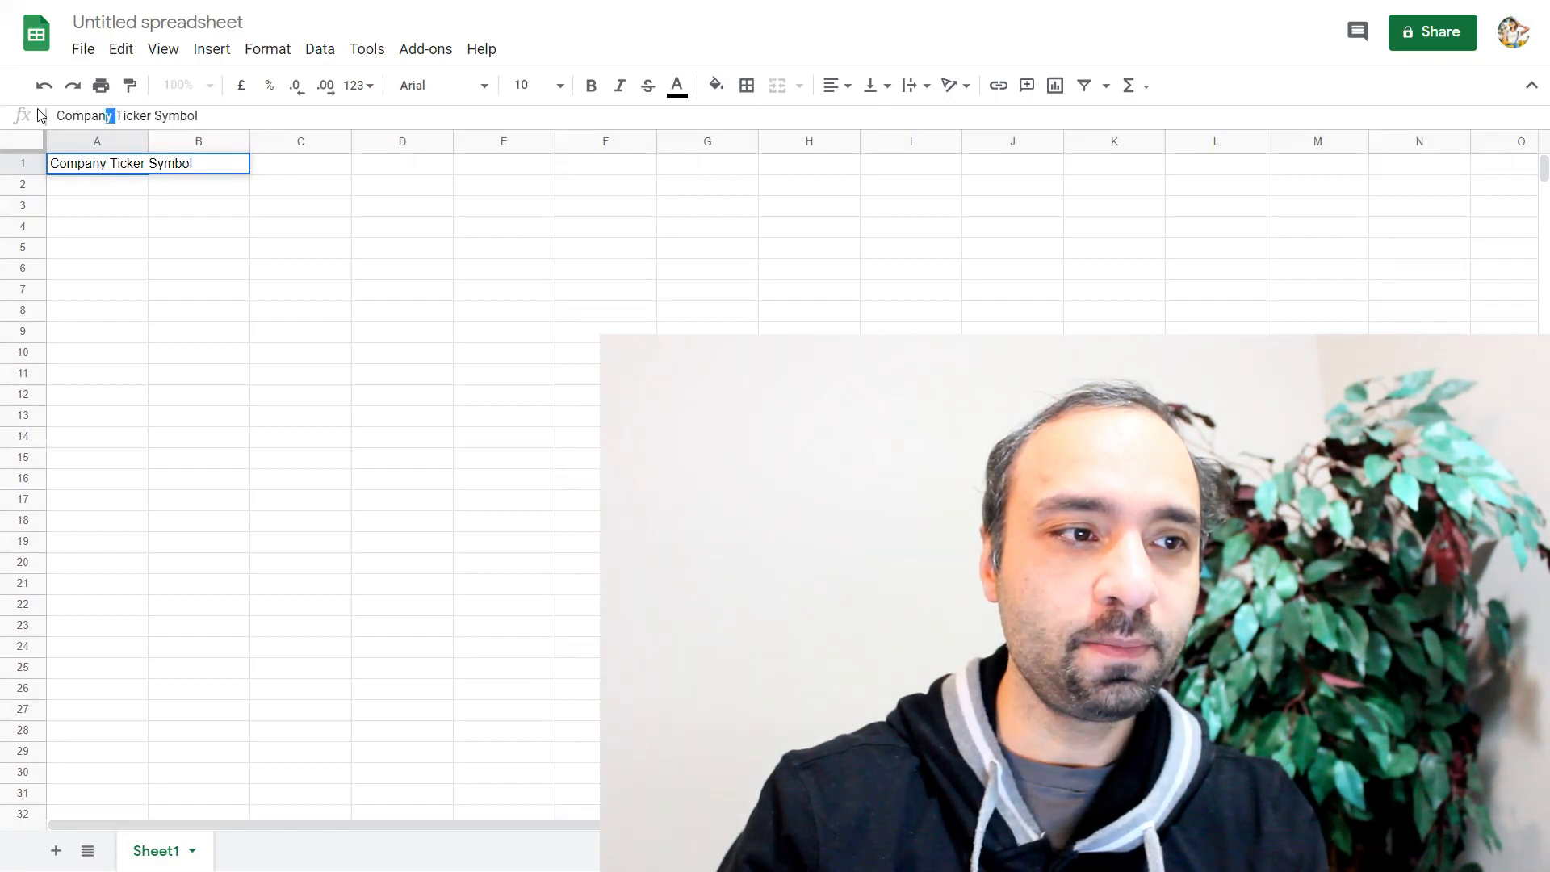
{"action": "key", "text": "BackSpace"}
{"action": "key", "text": "Return"}
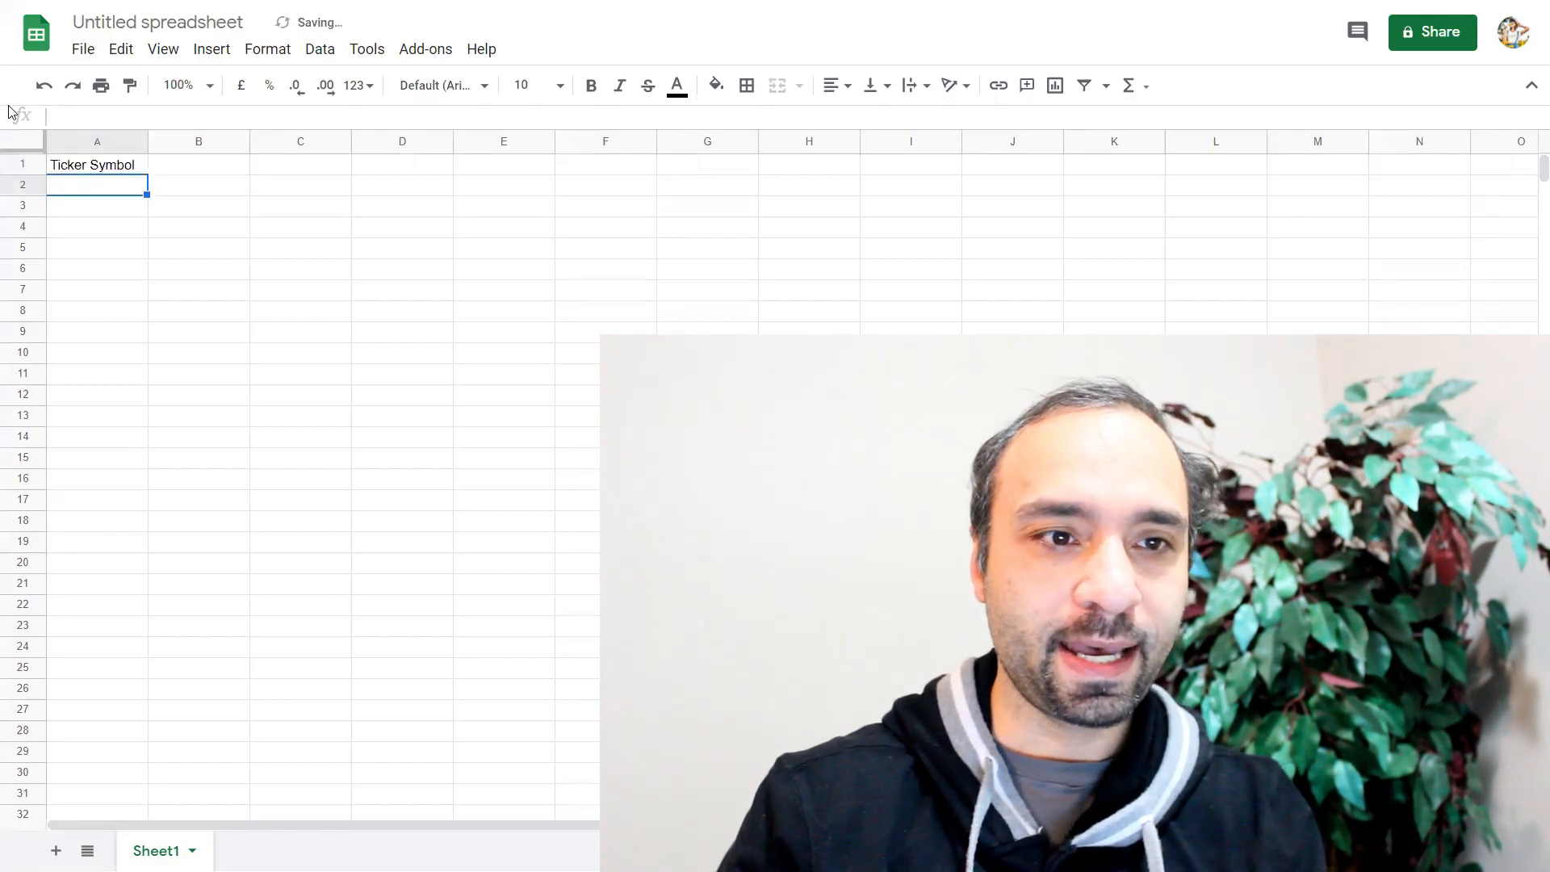
Step: Switch to the Wealthsimple Trade window, open the Personal account and examine its portfolio holdings and ticker symbols
{"action": "key", "text": "alt+Tab"}
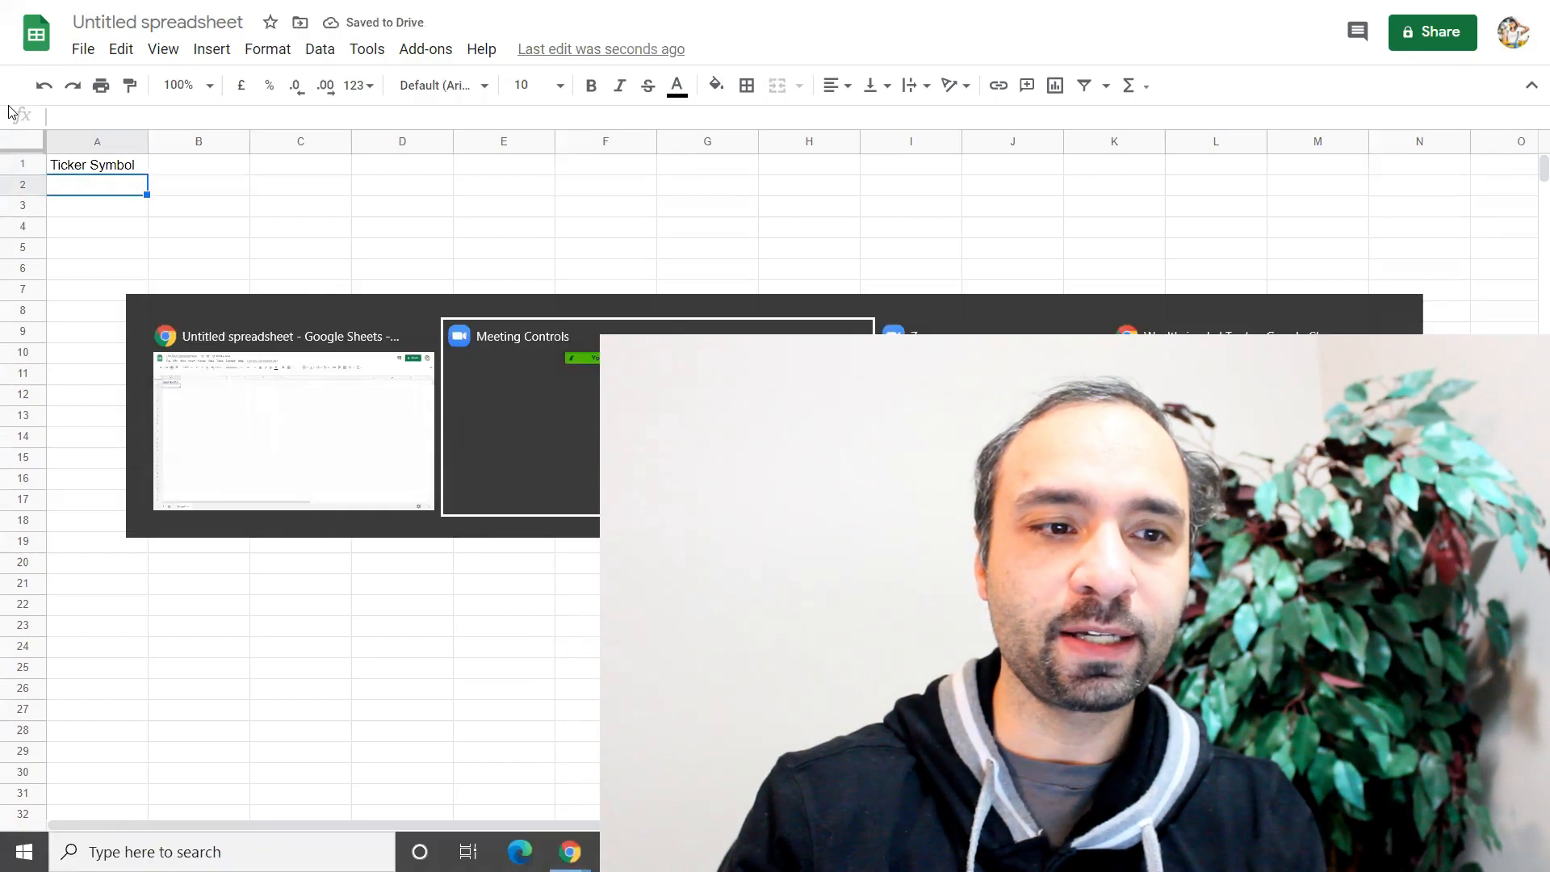
{"action": "key", "text": "alt+Tab"}
{"action": "key", "text": "Tab"}
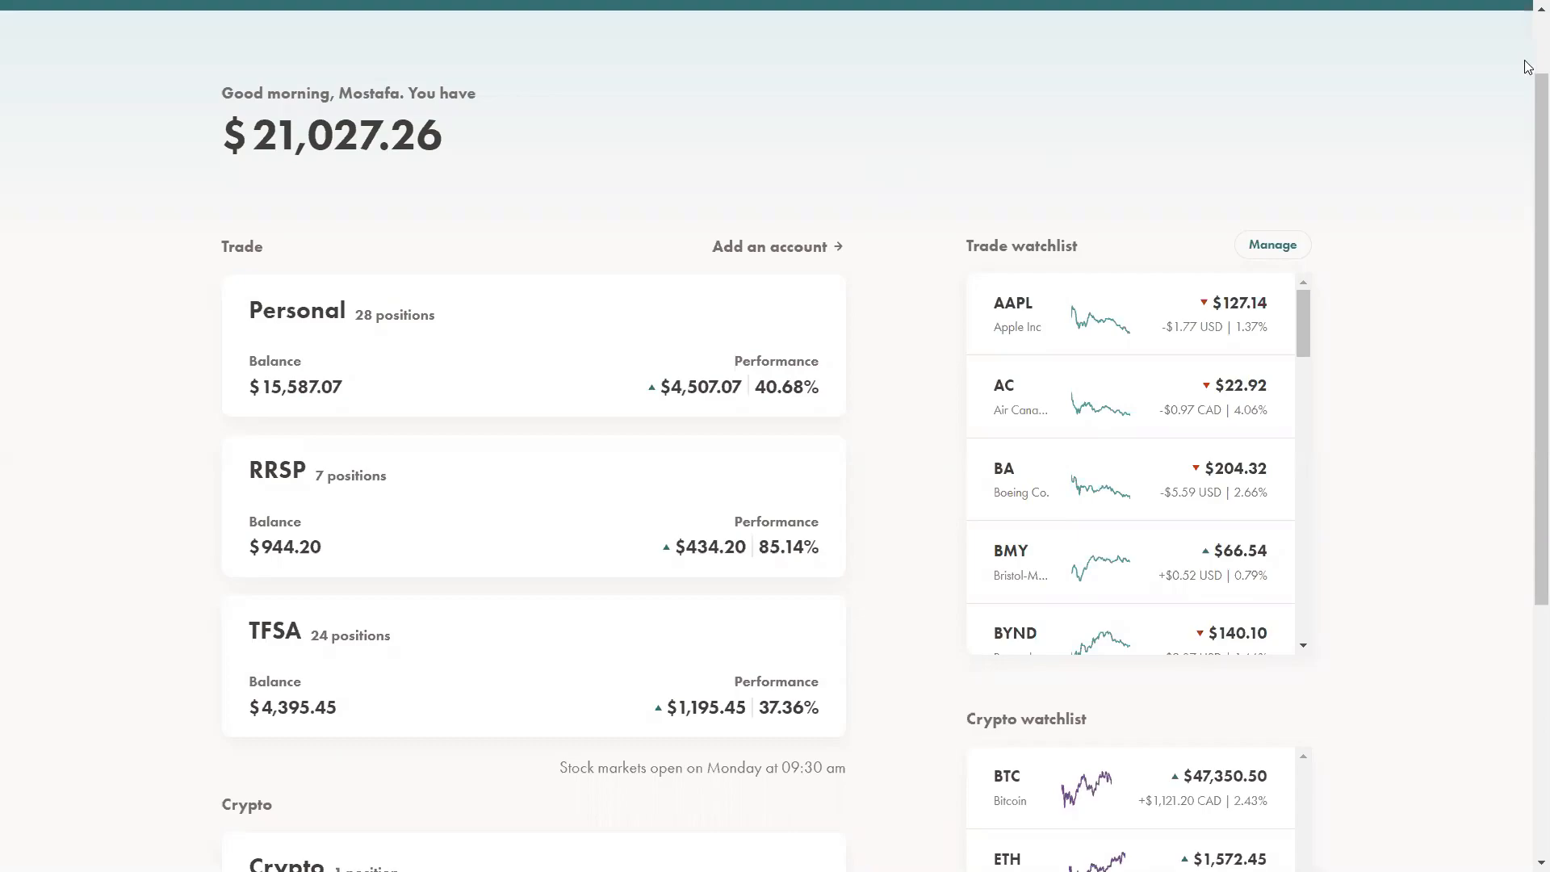
{"action": "scroll", "coordinate": [1529, 68], "scroll_direction": "up", "scroll_amount": 2}
{"action": "scroll", "coordinate": [1529, 113], "scroll_direction": "down", "scroll_amount": 2}
{"action": "scroll", "coordinate": [1529, 113], "scroll_direction": "down", "scroll_amount": 2}
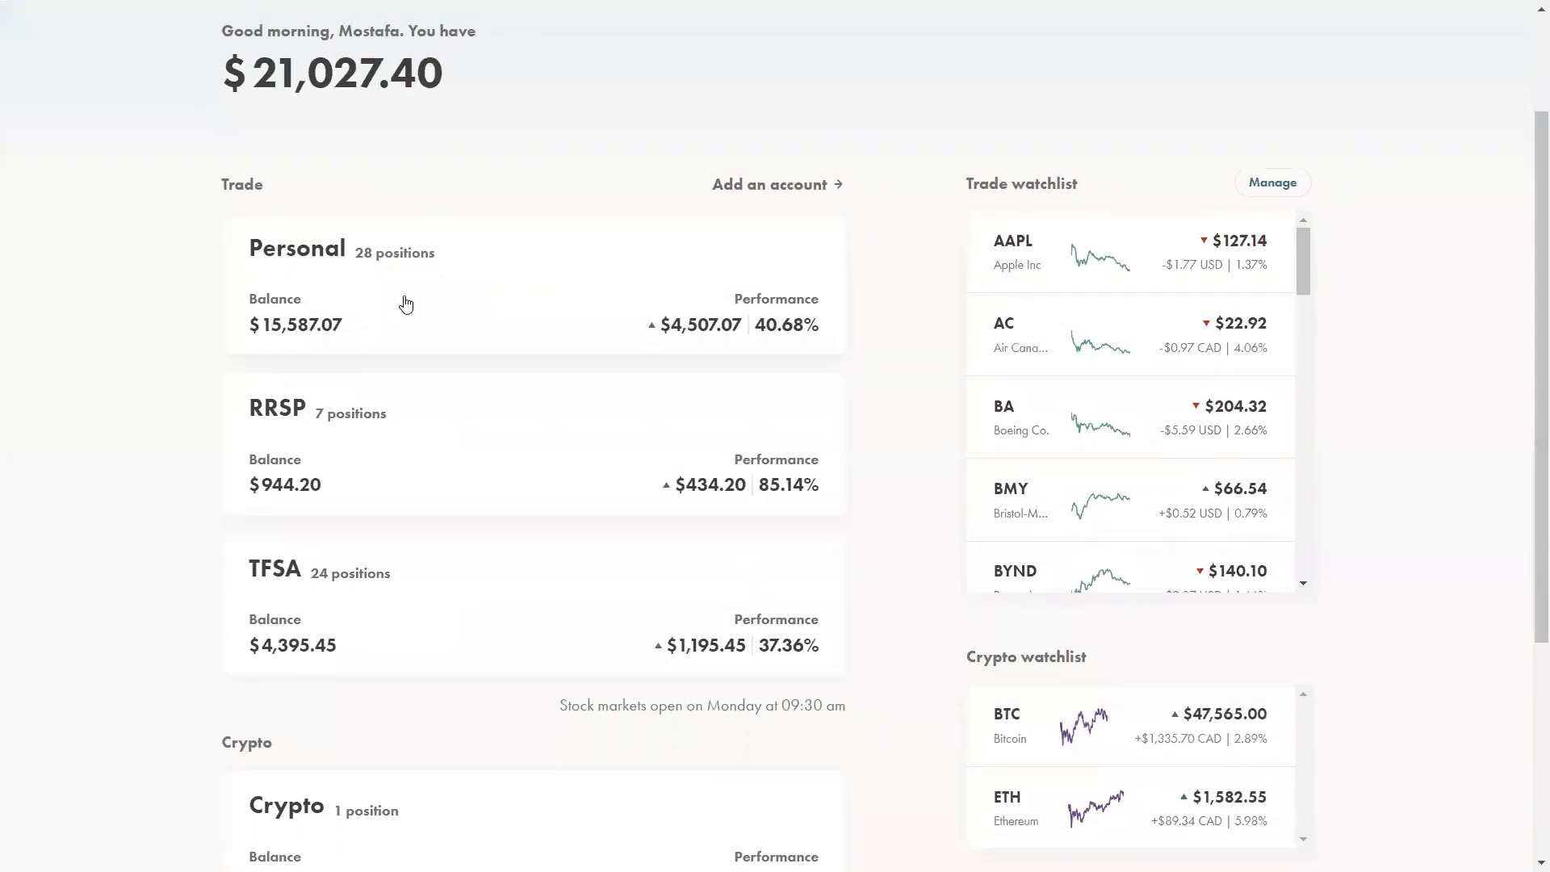
{"action": "left_click", "coordinate": [406, 304]}
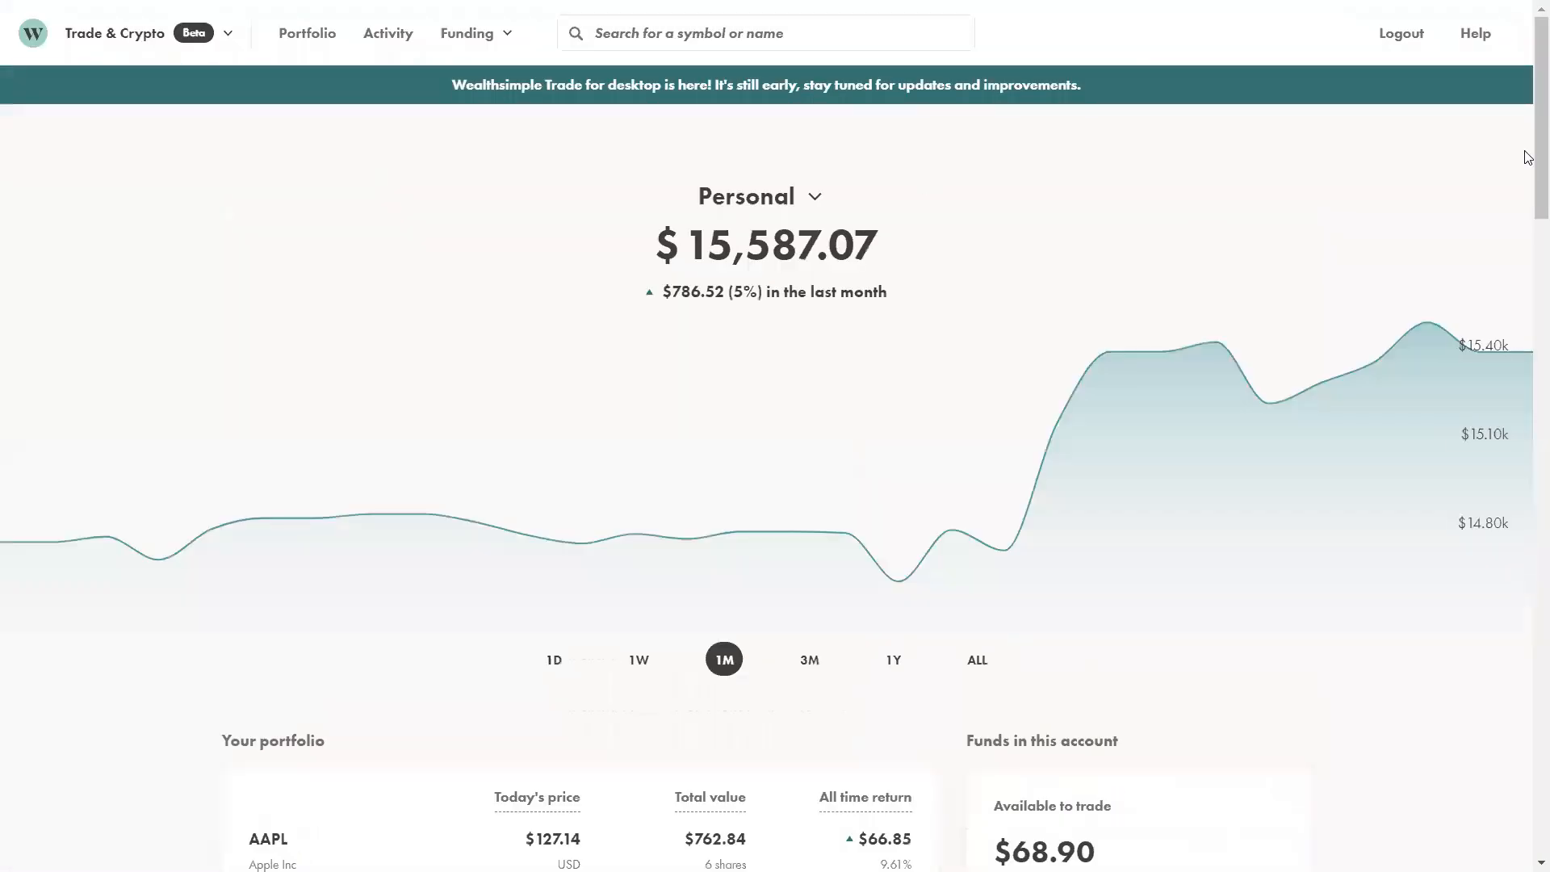
{"action": "left_click_drag", "start_coordinate": [1528, 188], "coordinate": [1528, 311]}
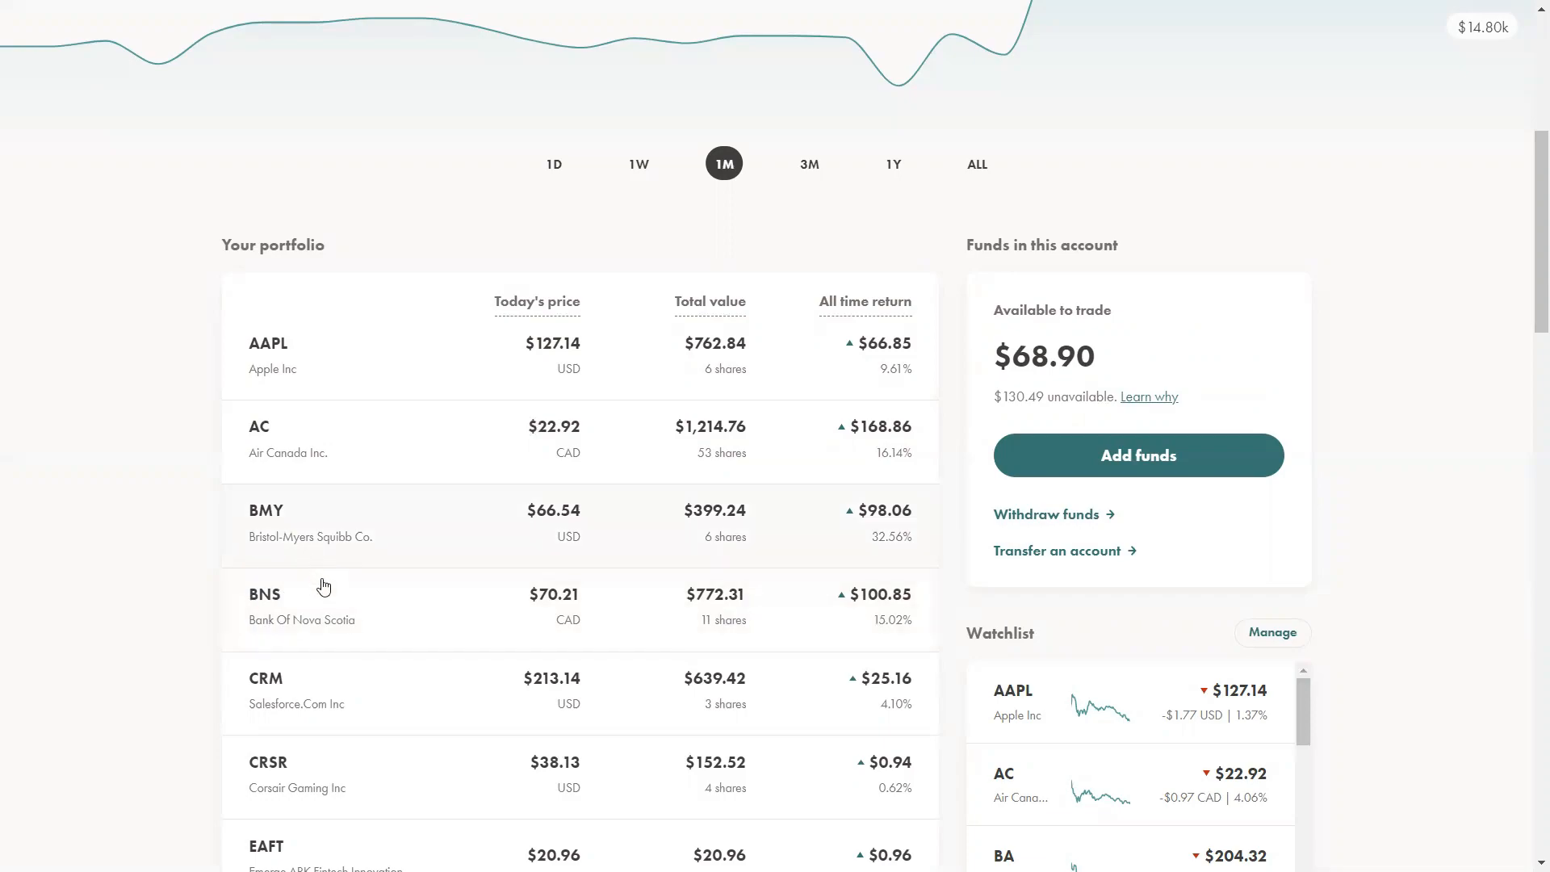
Step: Switch back to the Google Sheets spreadsheet and enter the ticker AAPL in cell A2
{"action": "key", "text": "alt+Tab"}
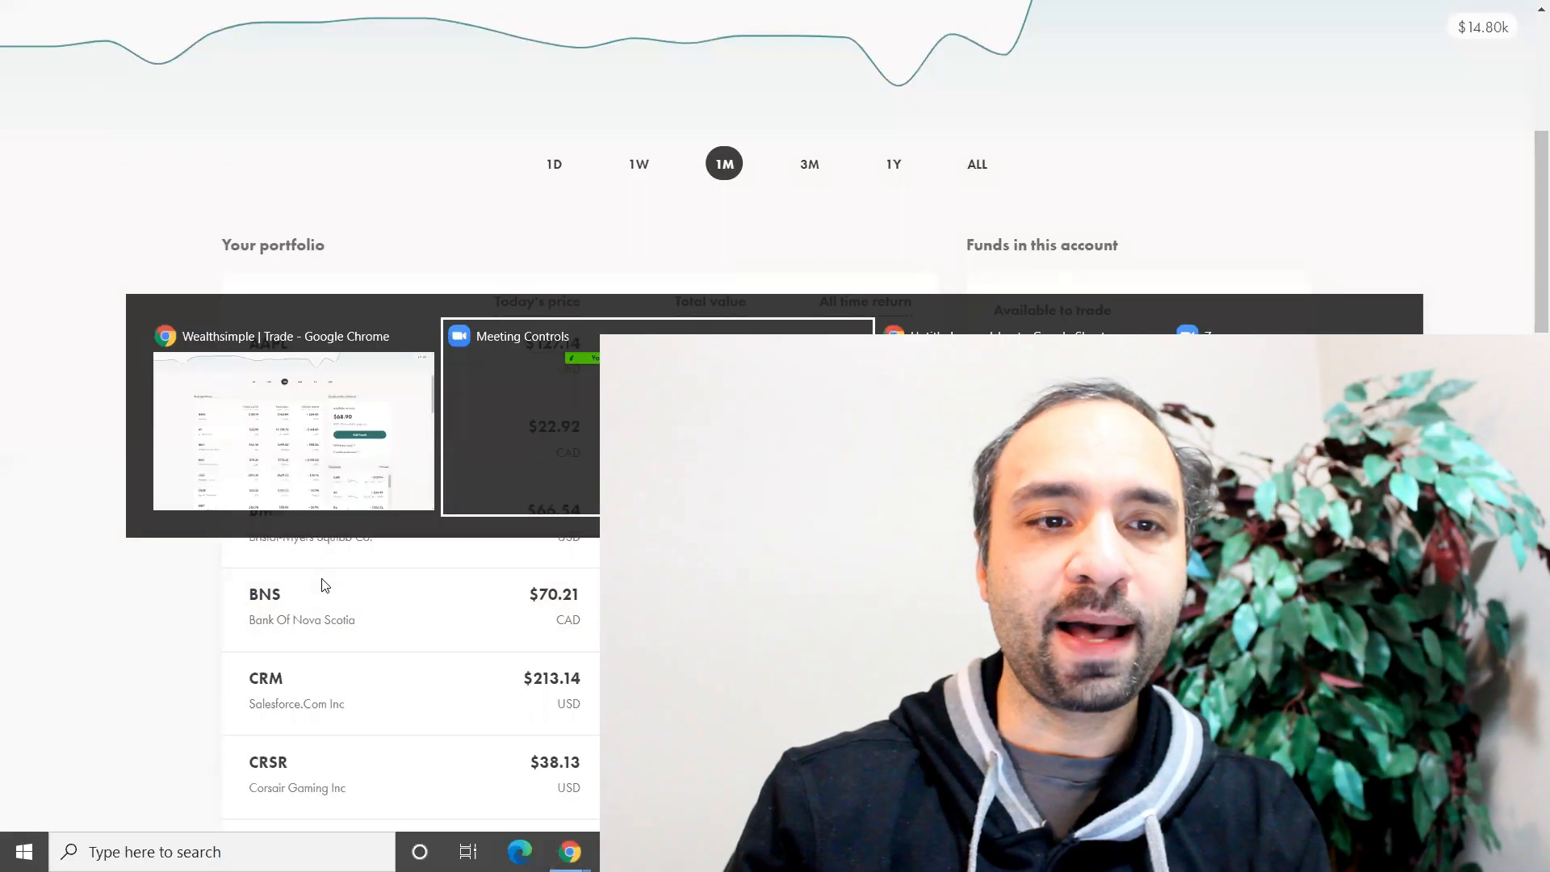
{"action": "key", "text": "alt+Tab"}
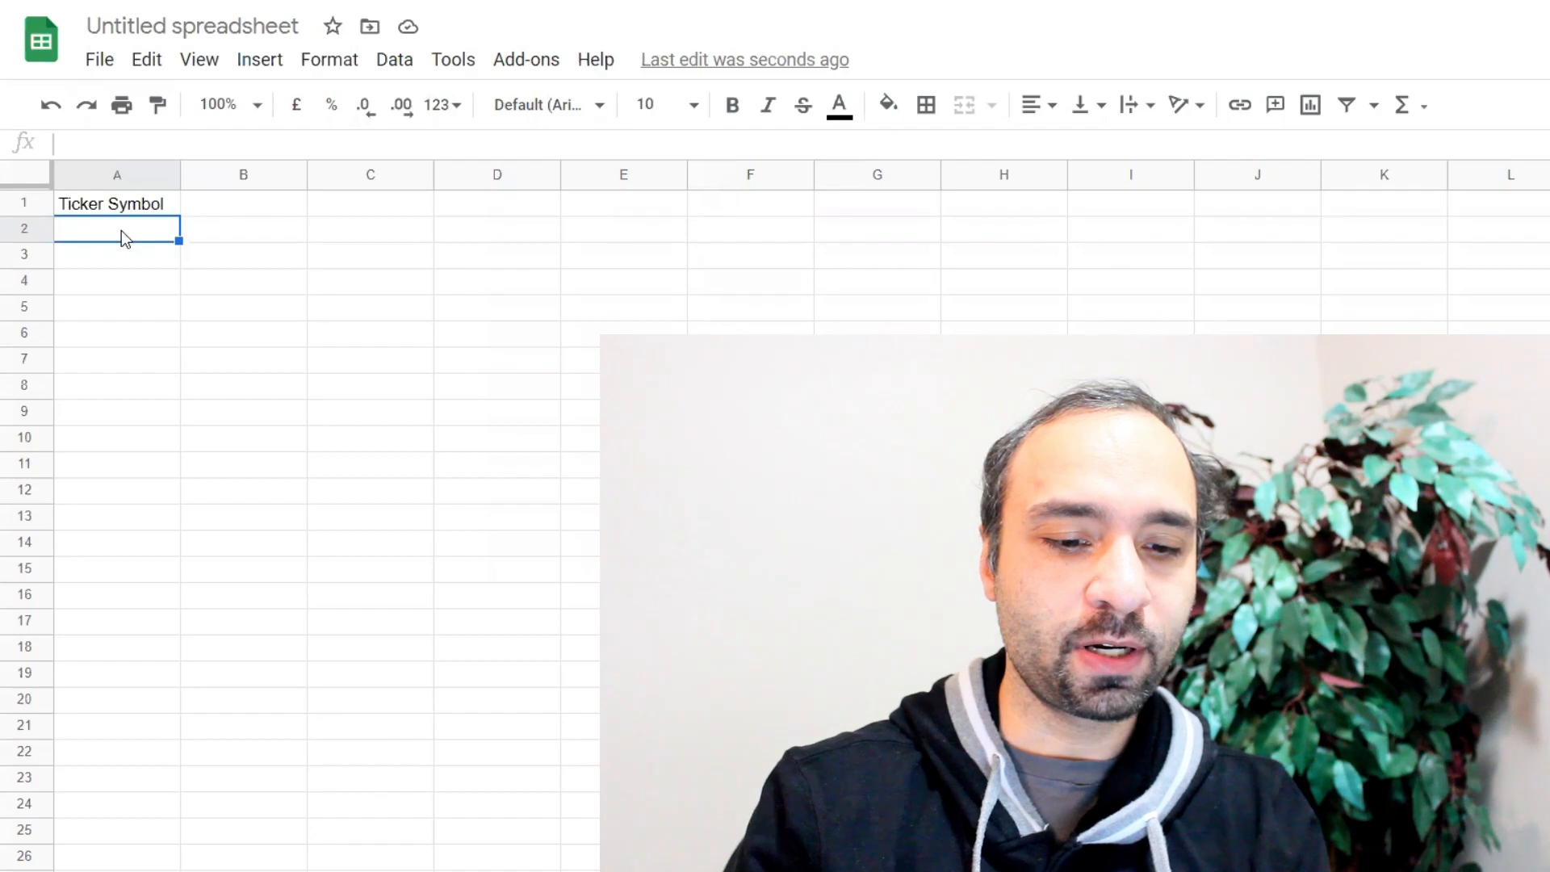
{"action": "type", "text": "AAPL"}
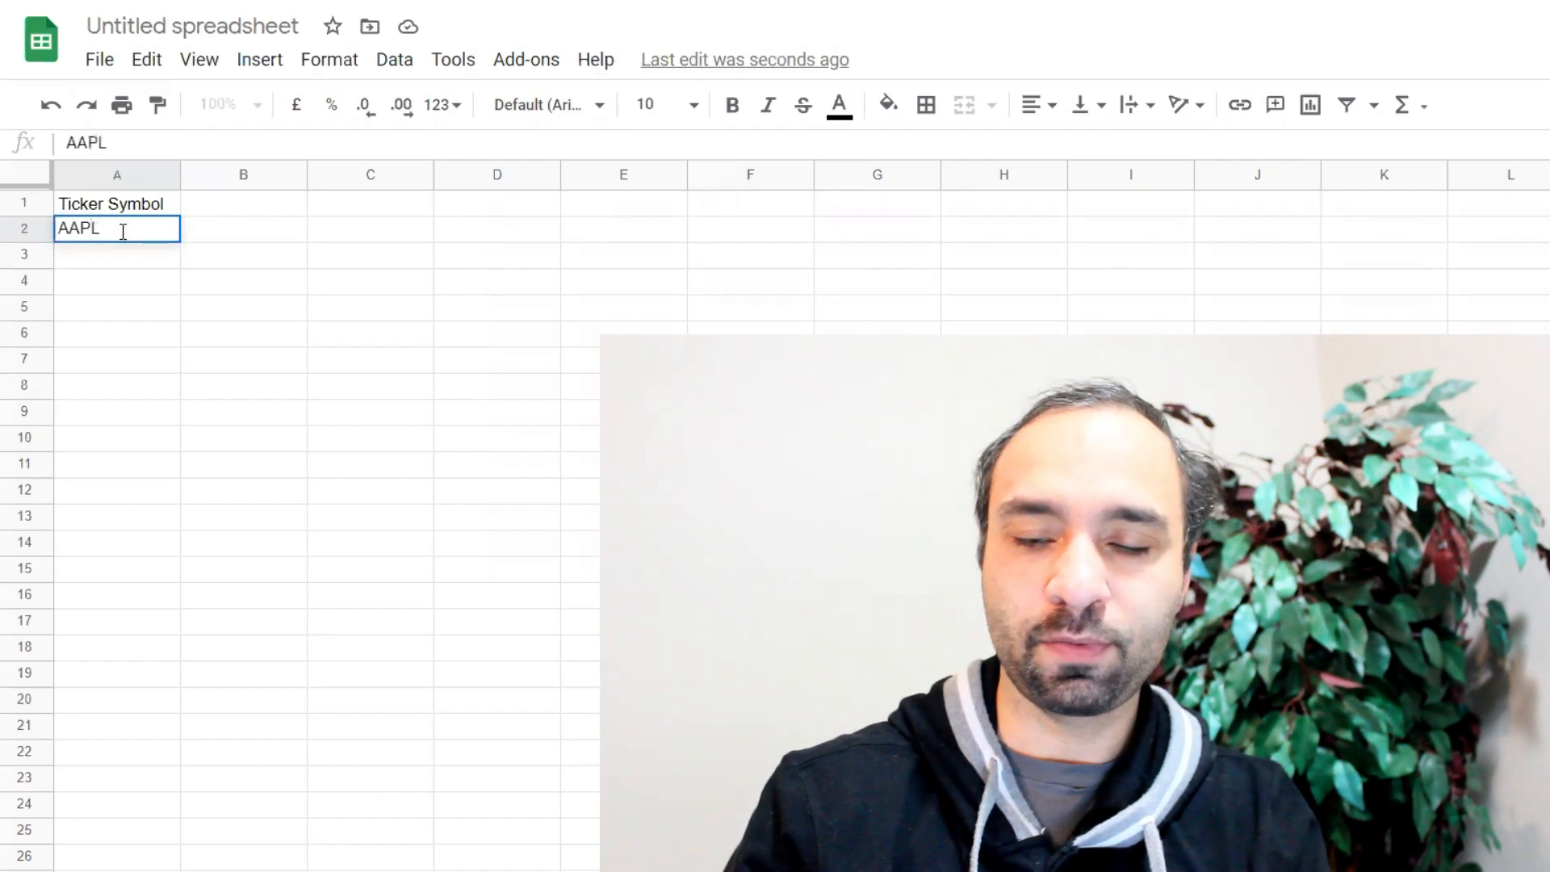
{"action": "key", "text": "Tab"}
Step: Enter the header Company Name in cell B1
{"action": "key", "text": "Up"}
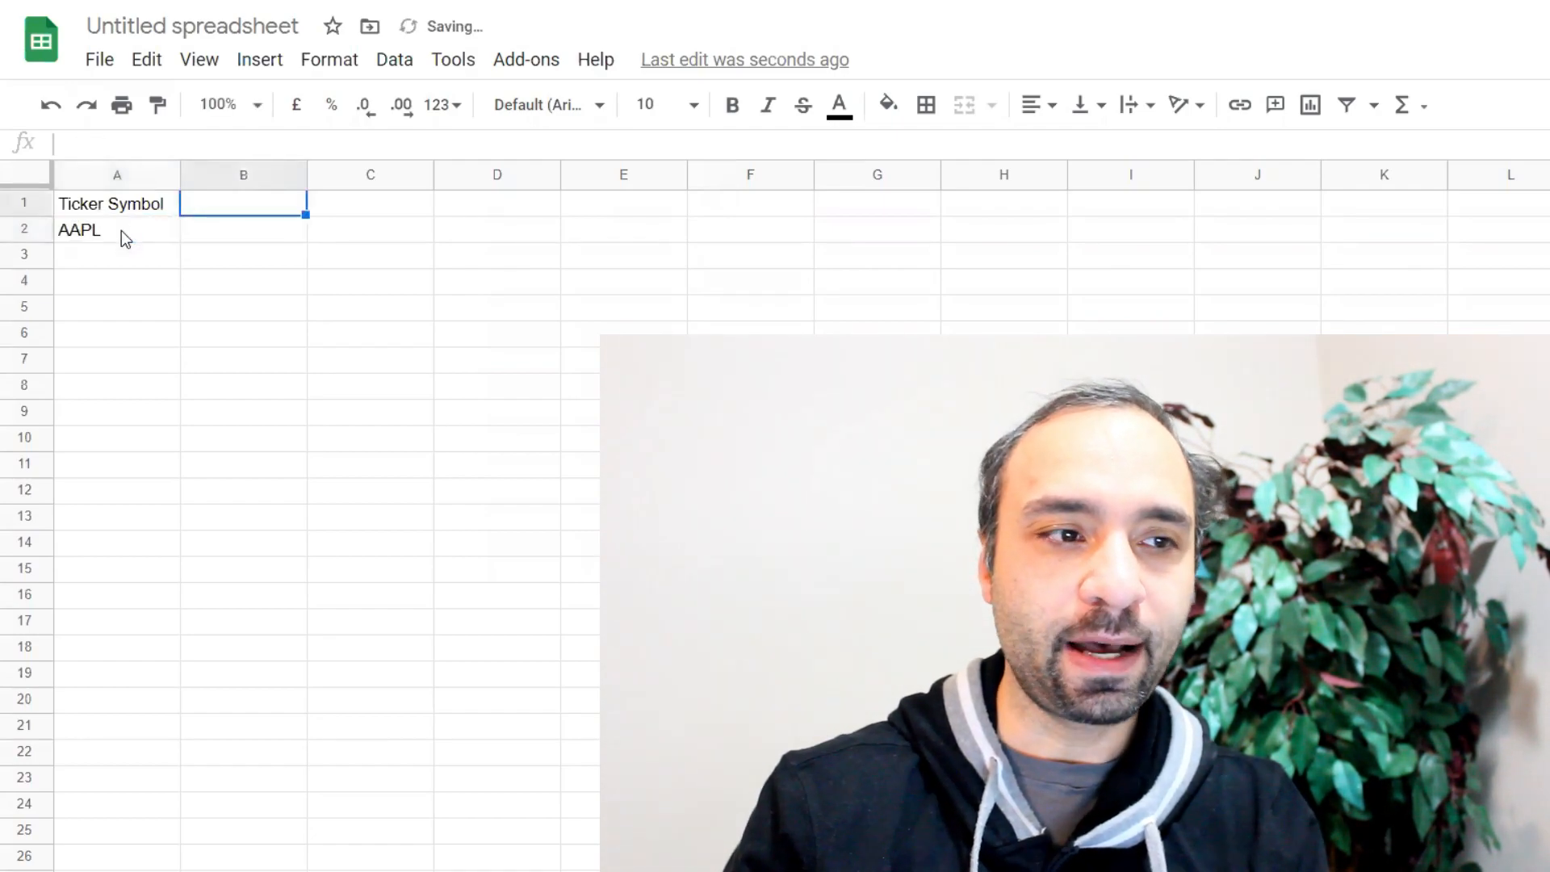
{"action": "type", "text": "Company Name"}
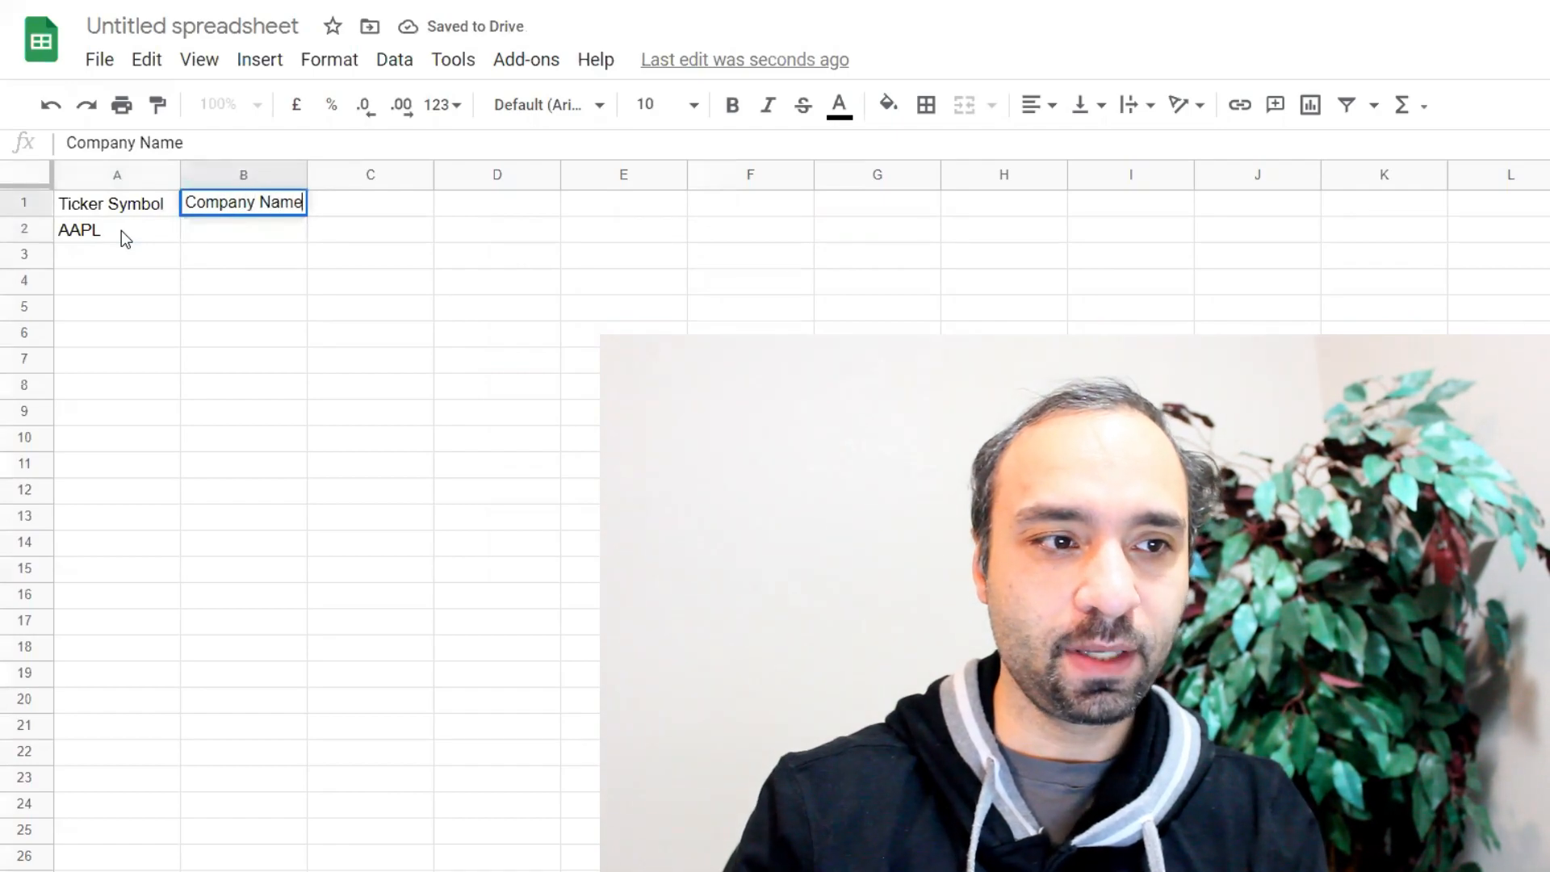
{"action": "key", "text": "Return"}
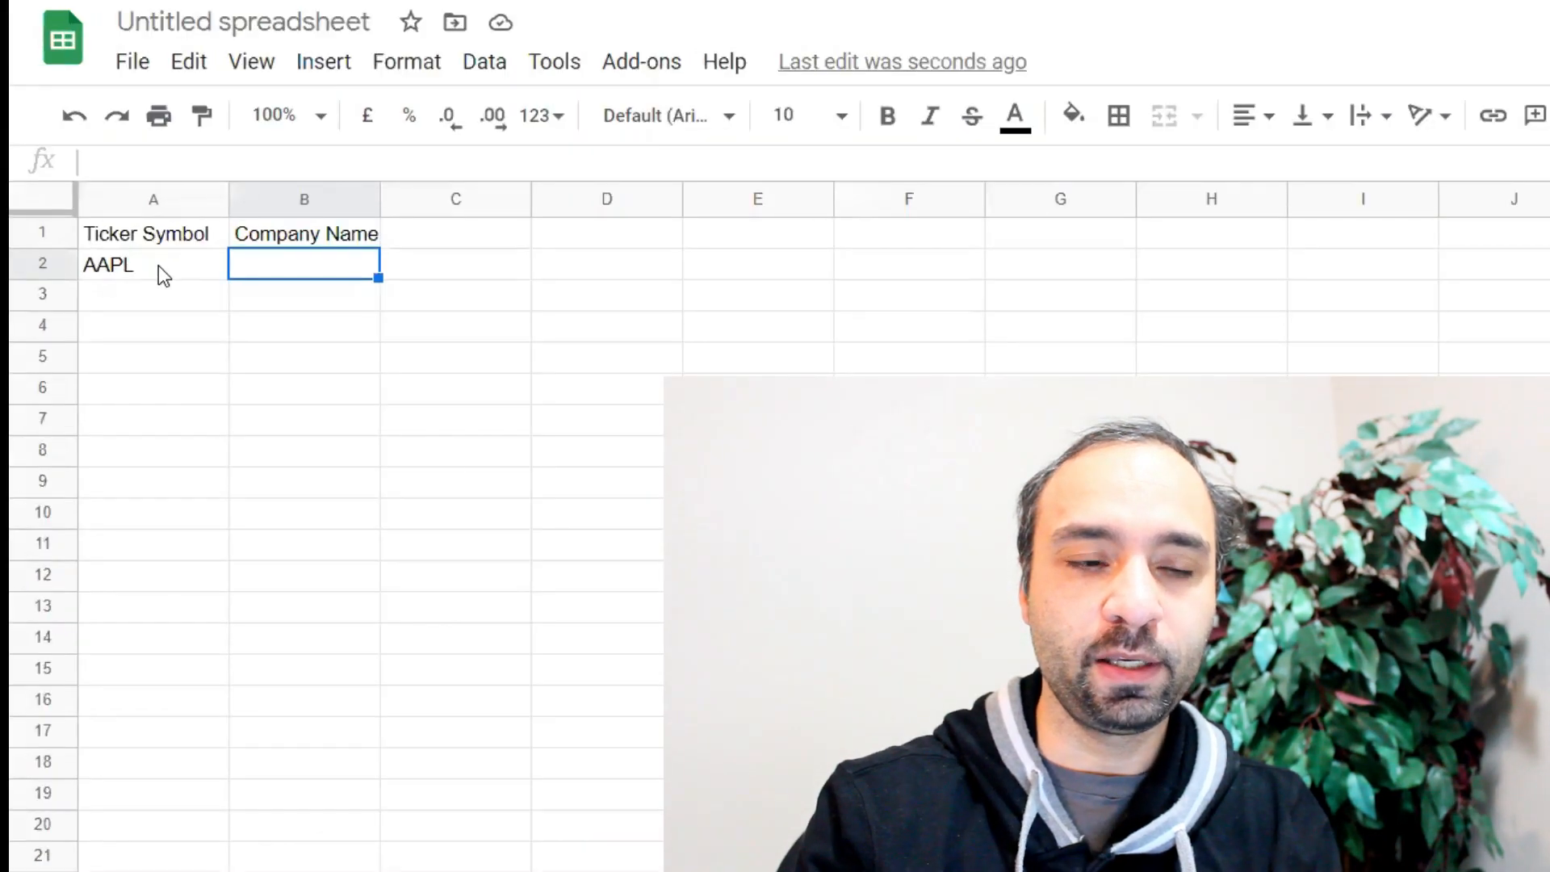
Step: Enter the formula =Googlefinance(A2,"name") in cell B2 to fetch the company name for the ticker
{"action": "type", "text": "="}
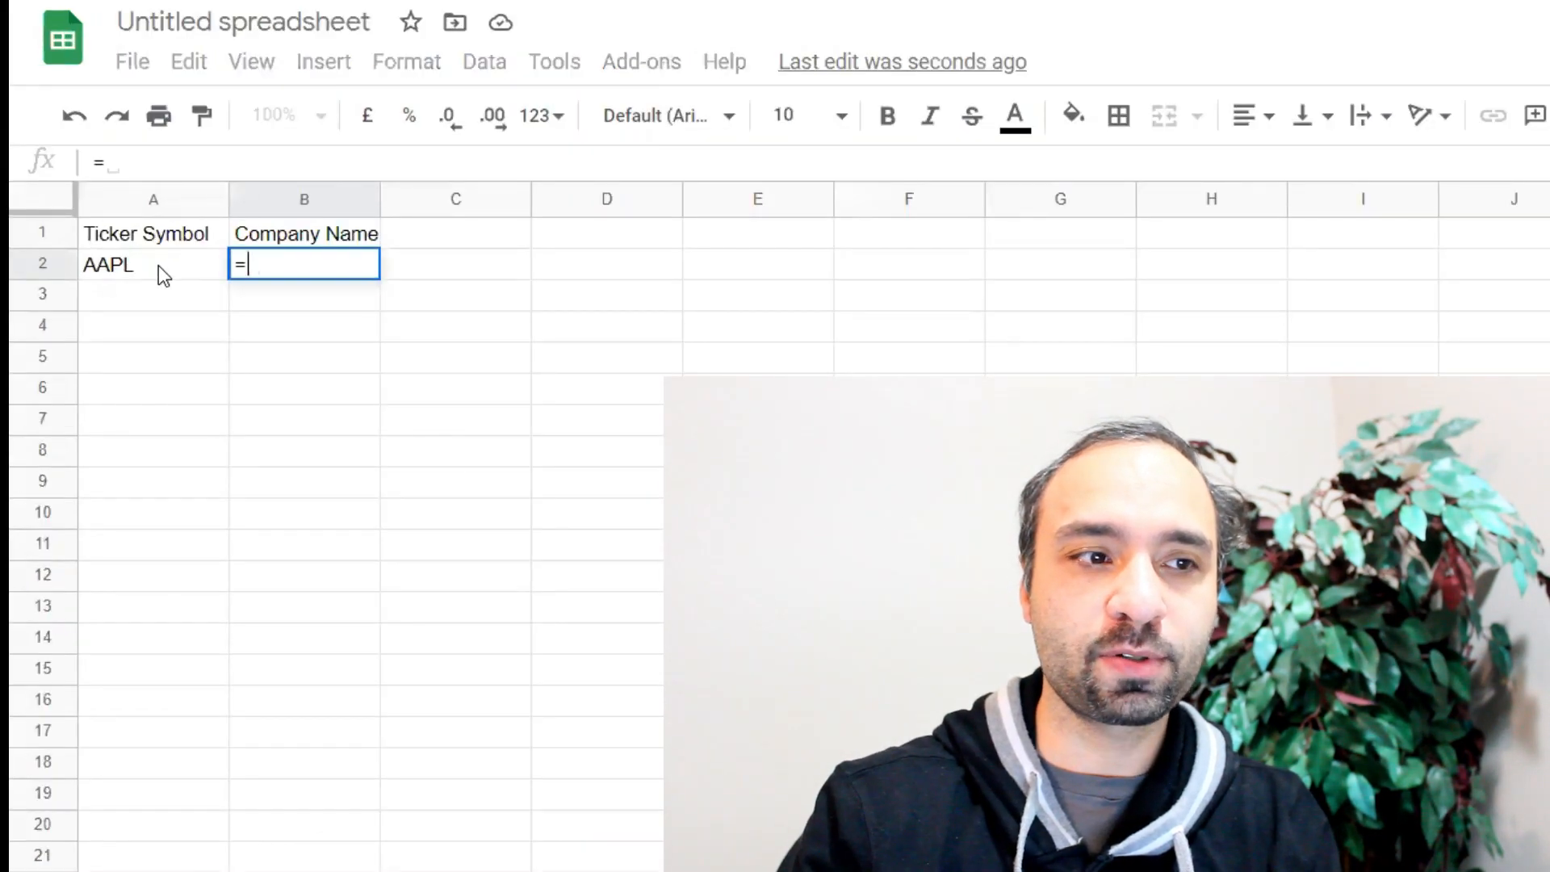
{"action": "type", "text": "Googl"}
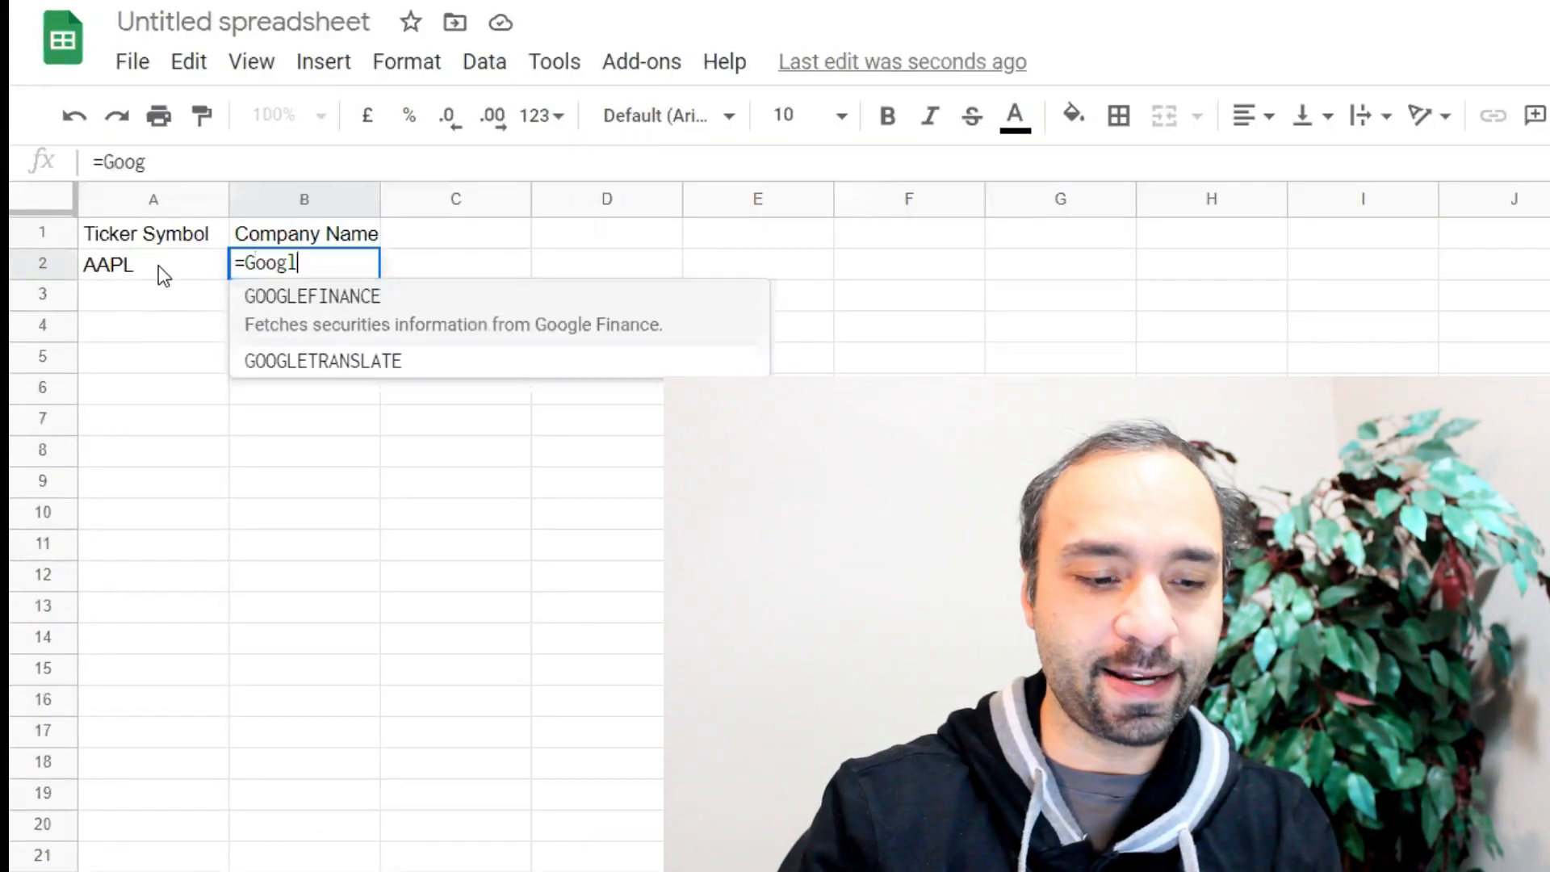
{"action": "type", "text": "efinance"}
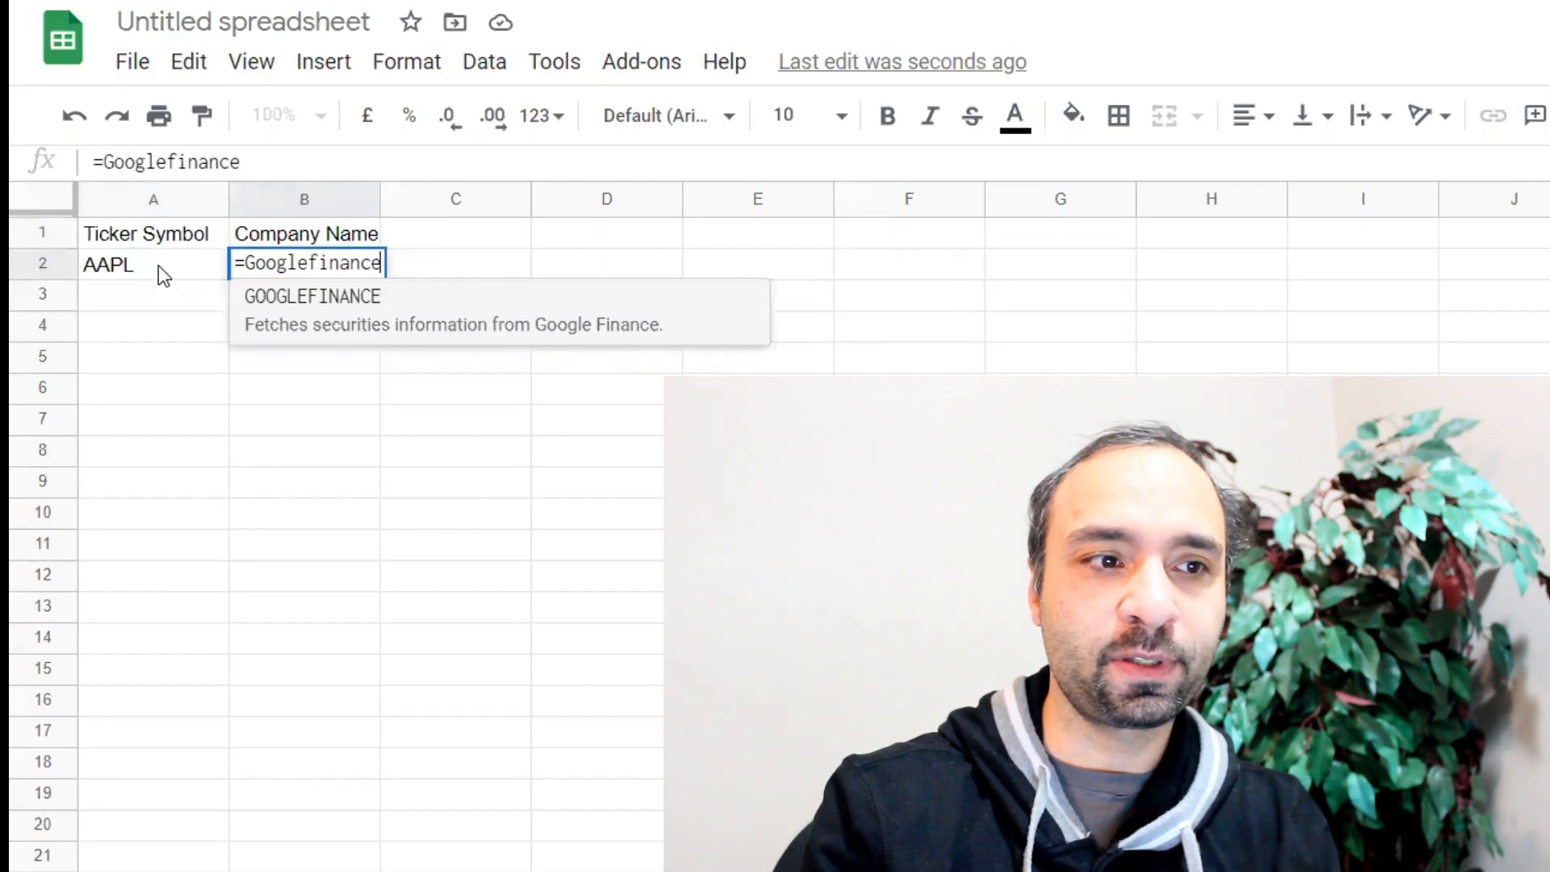
{"action": "type", "text": "("}
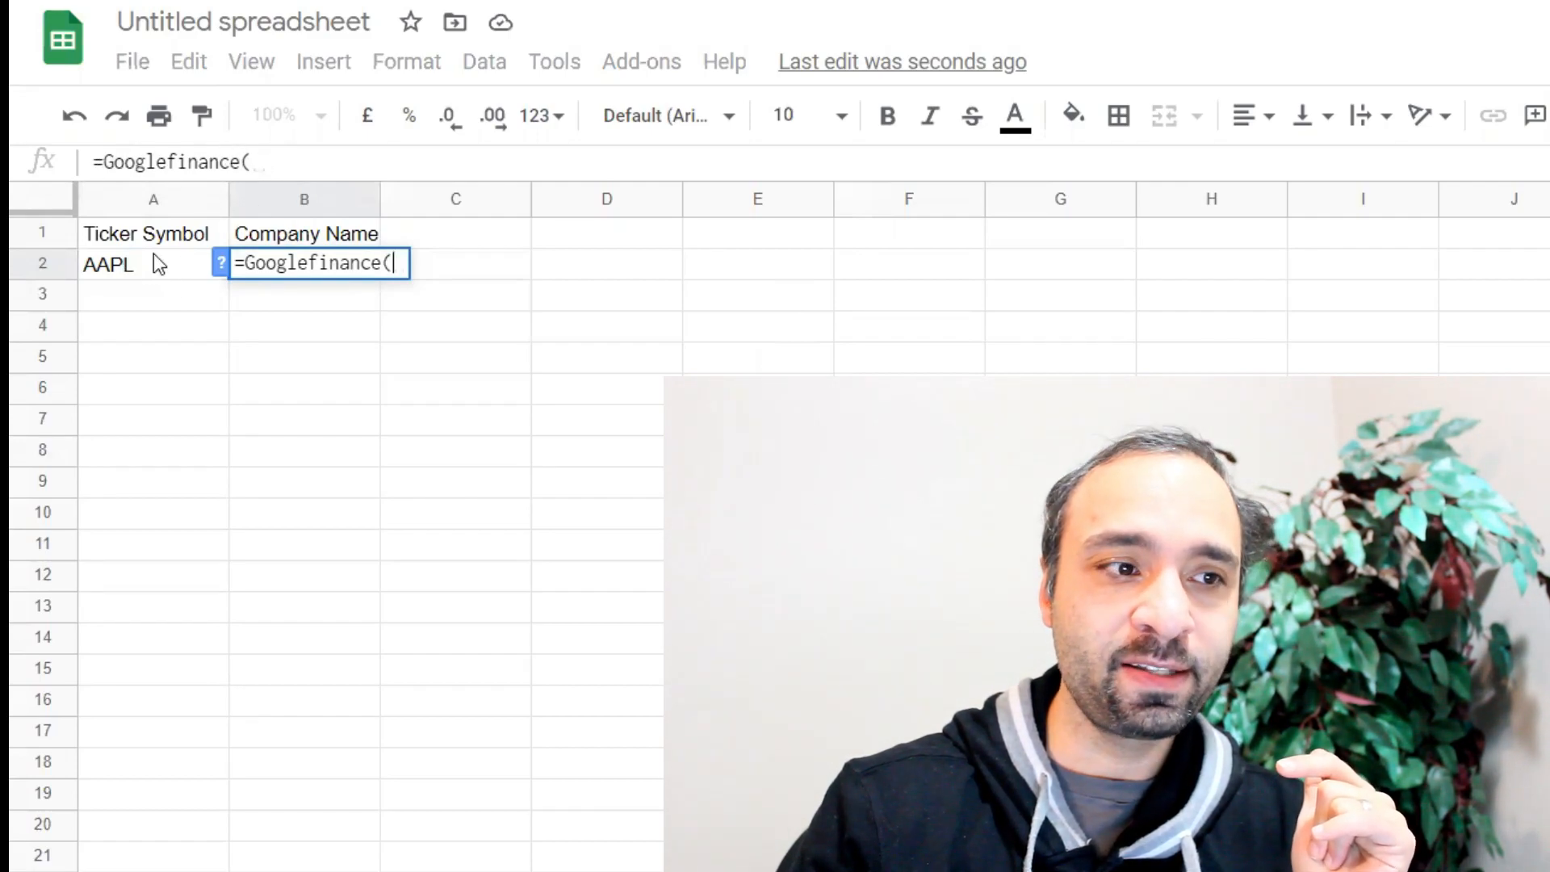
{"action": "left_click", "coordinate": [124, 260]}
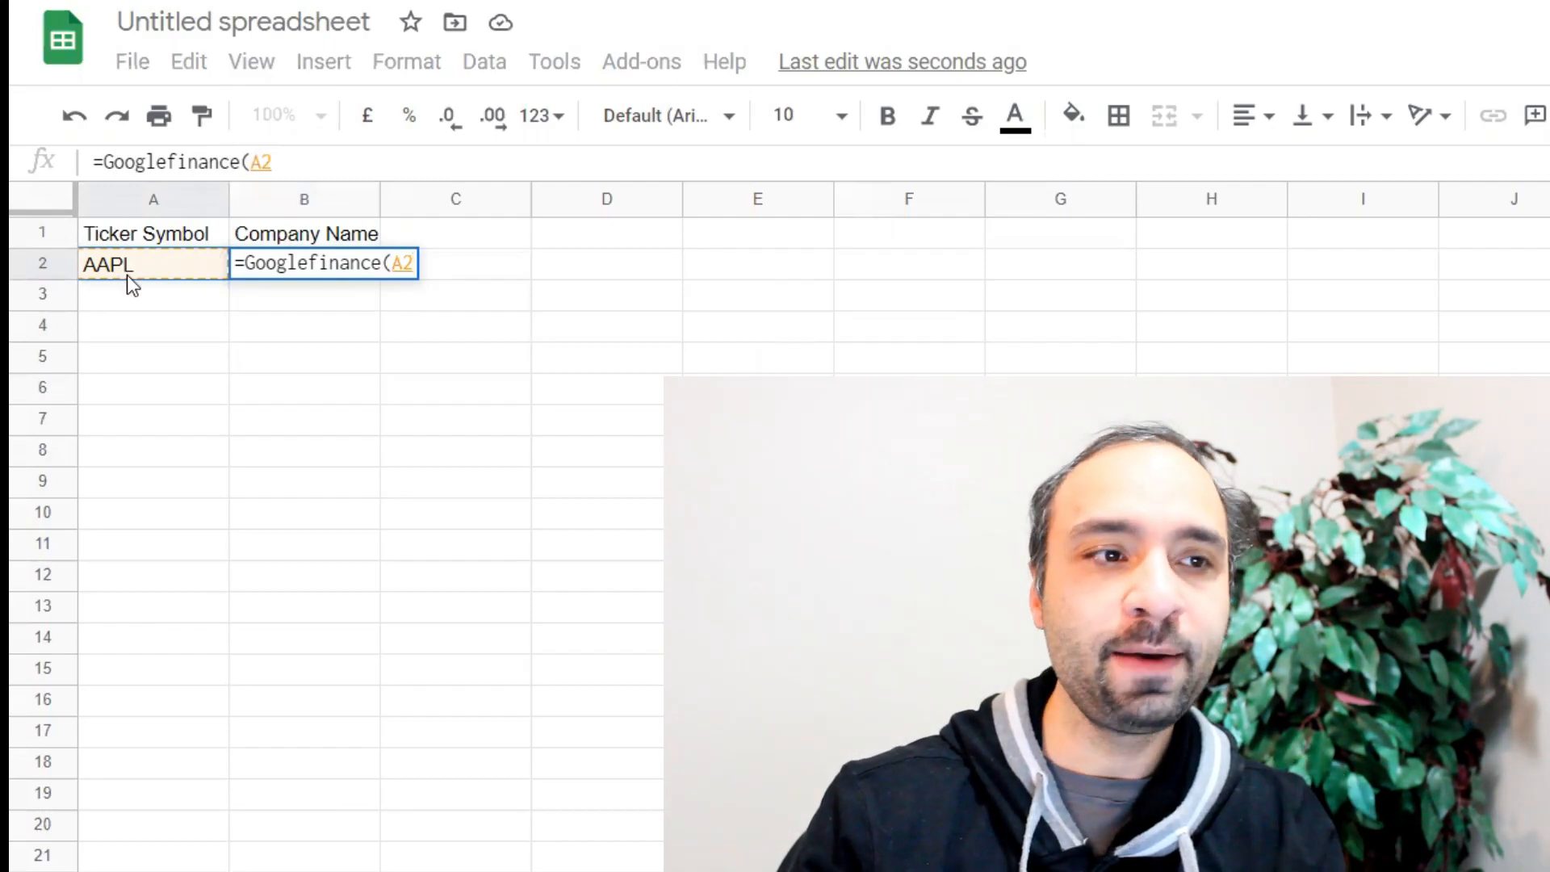
{"action": "type", "text": ", "}
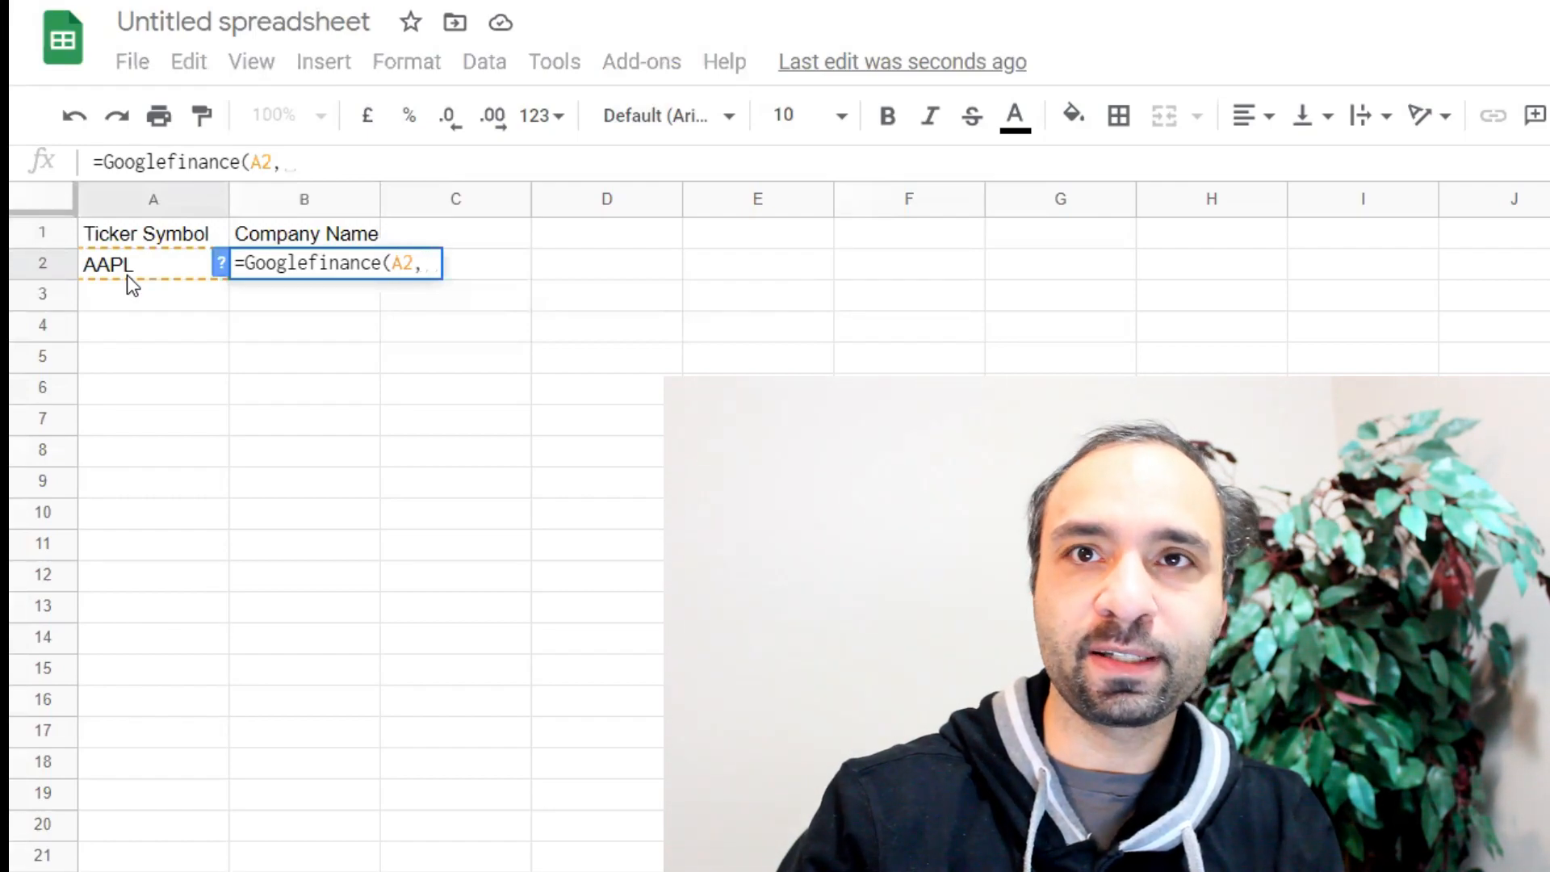
{"action": "type", "text": "\""}
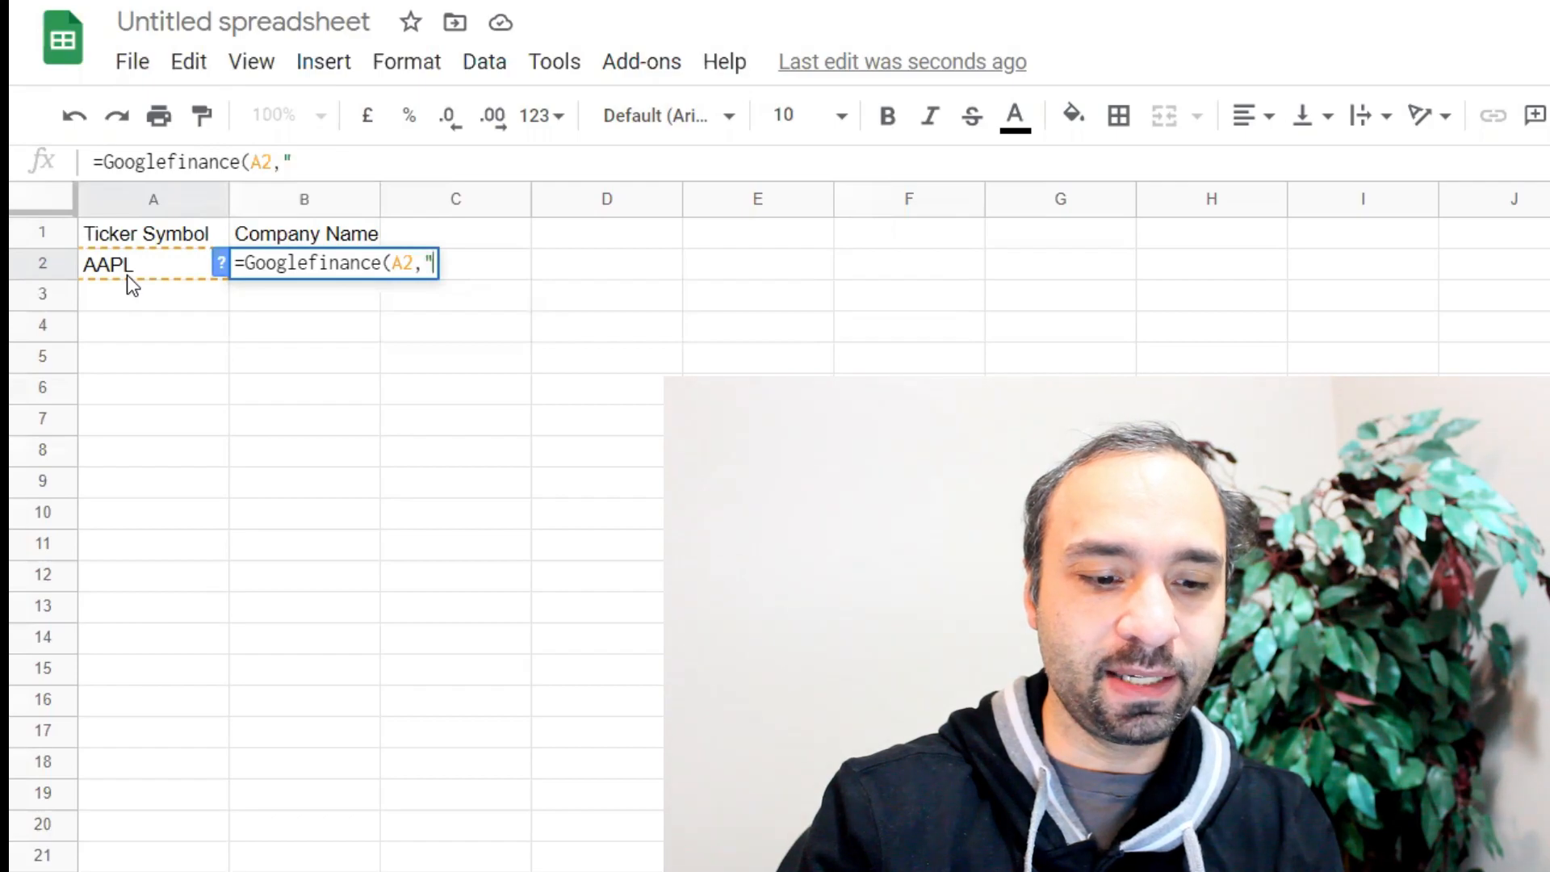
{"action": "type", "text": "name\""}
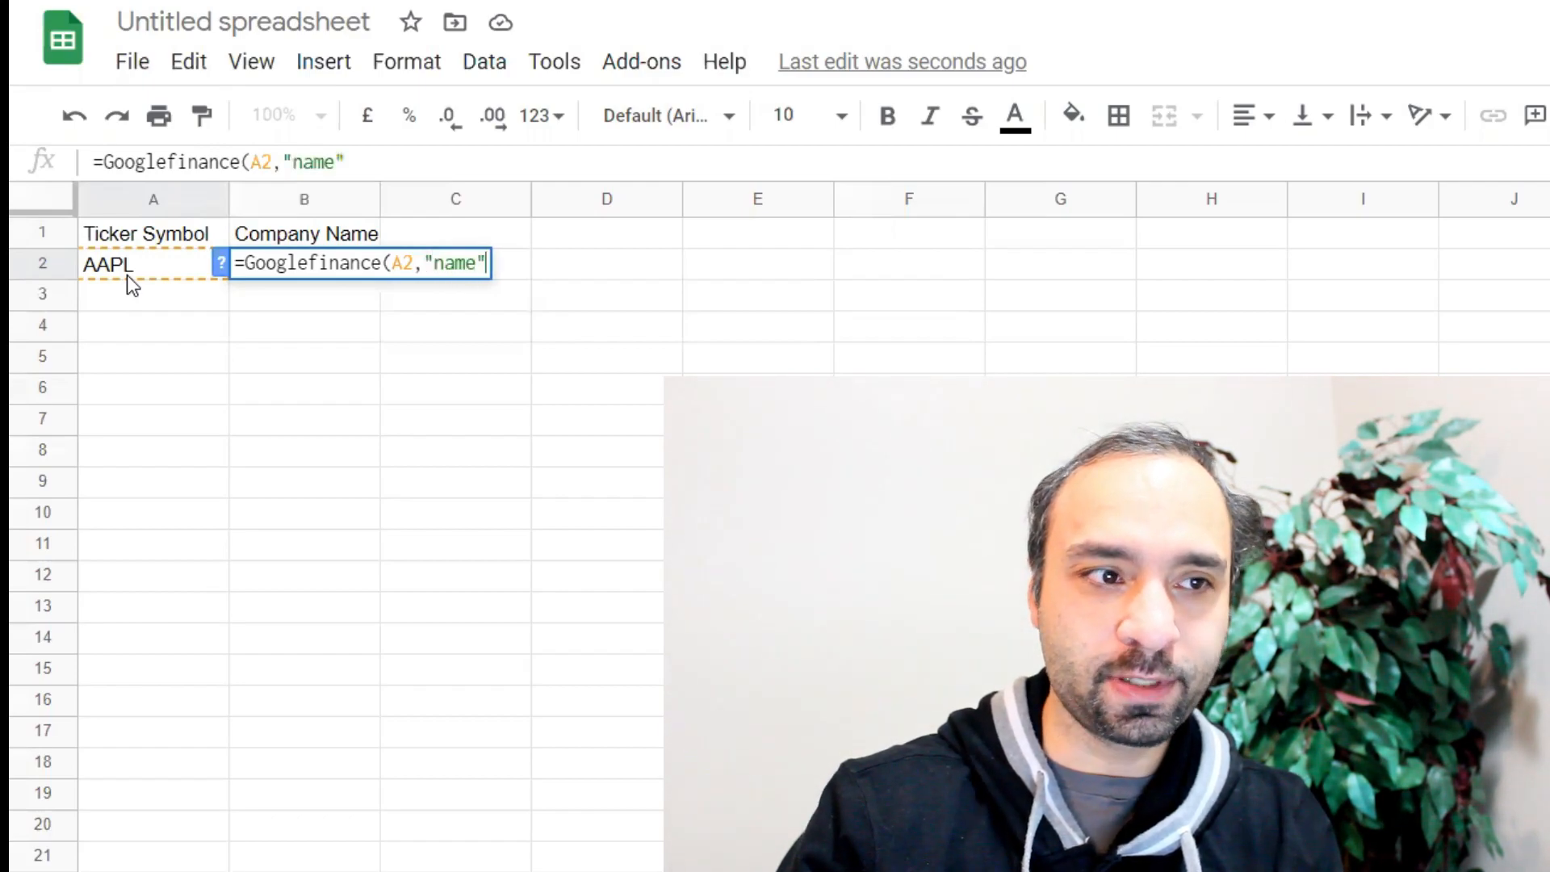
{"action": "type", "text": ")"}
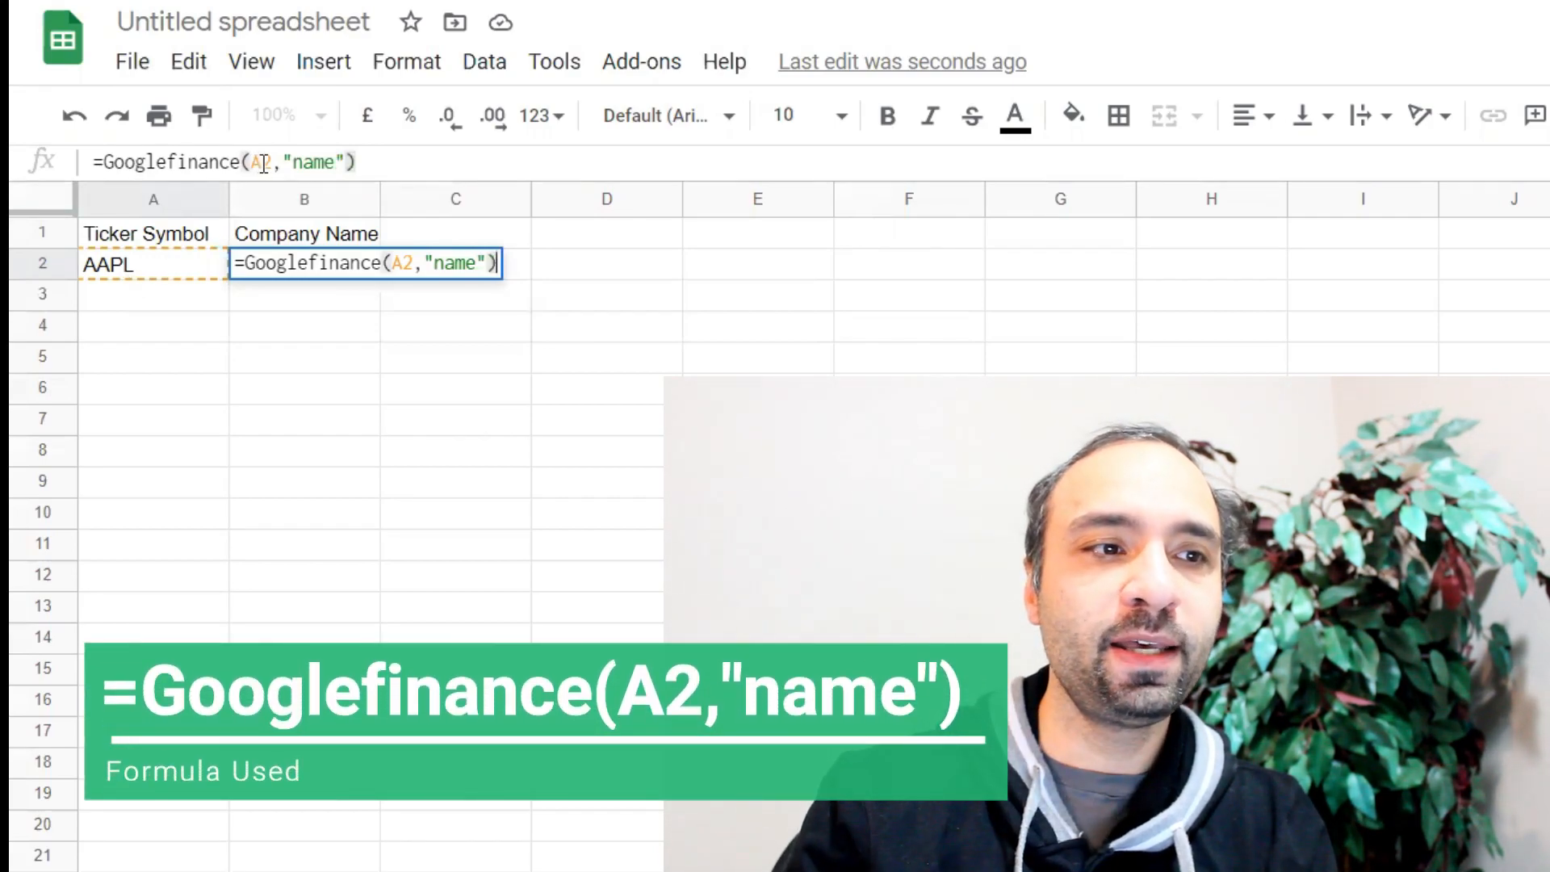
{"action": "left_click_drag", "start_coordinate": [262, 164], "coordinate": [204, 277]}
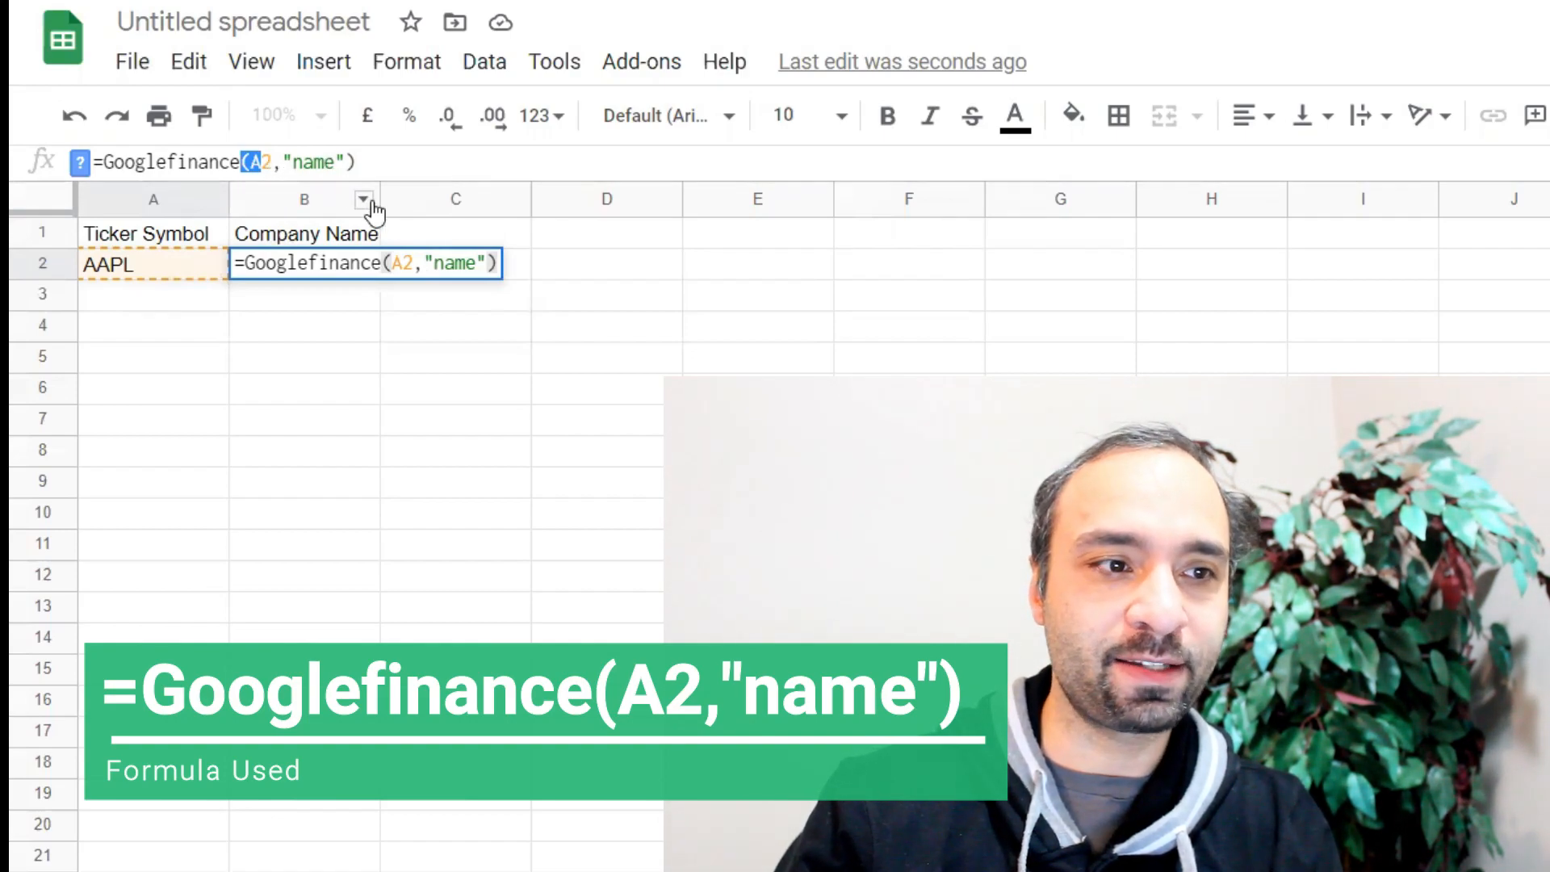
{"action": "key", "text": "Return"}
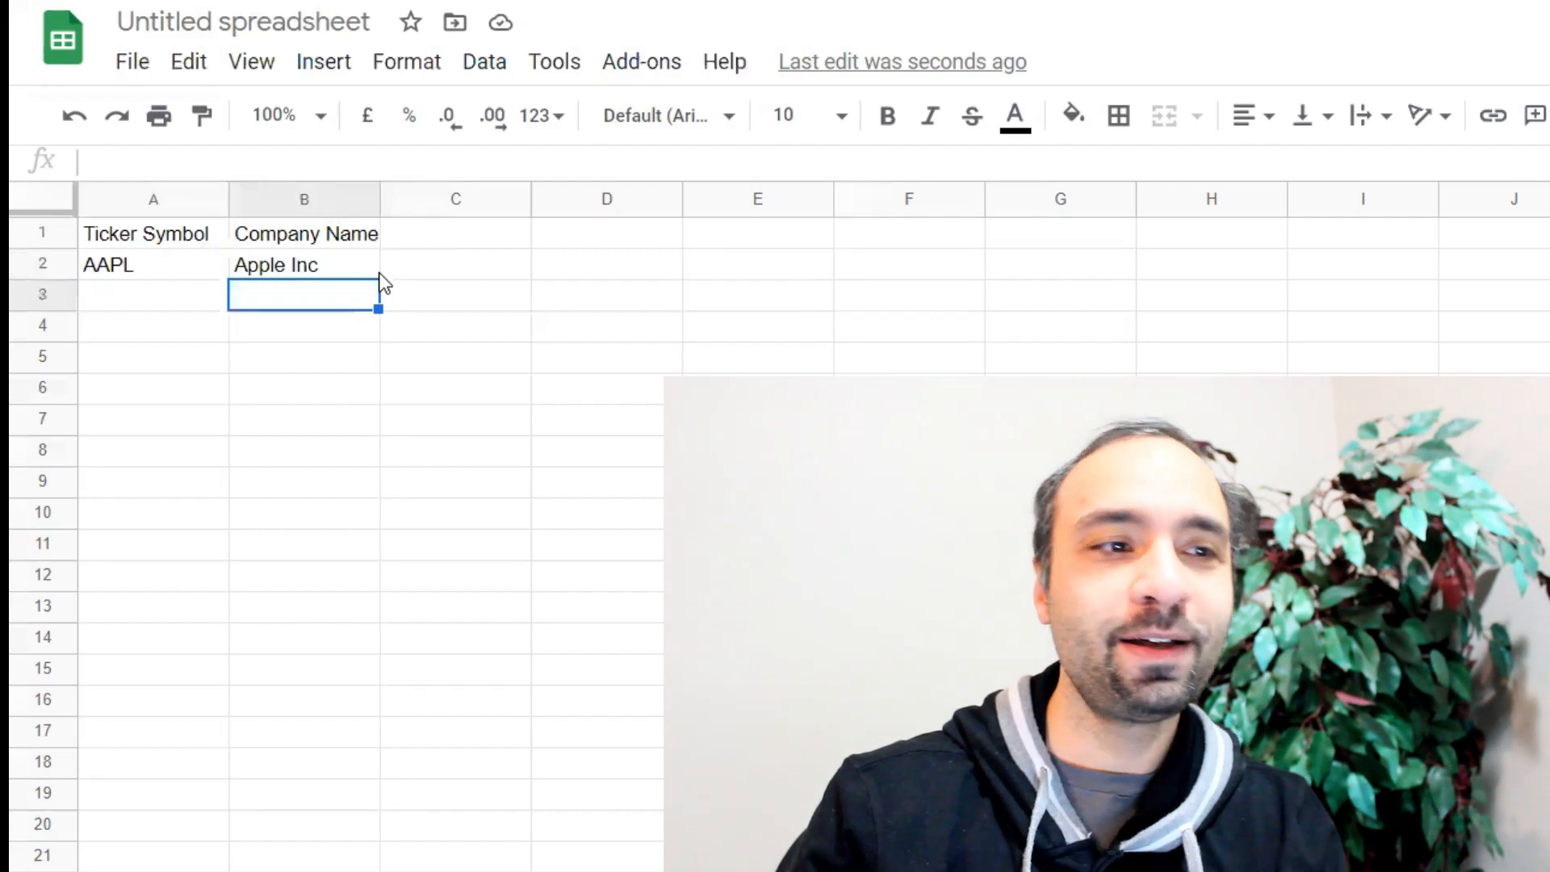
Step: Enter the header Last Price in cell C1
{"action": "left_click", "coordinate": [430, 240]}
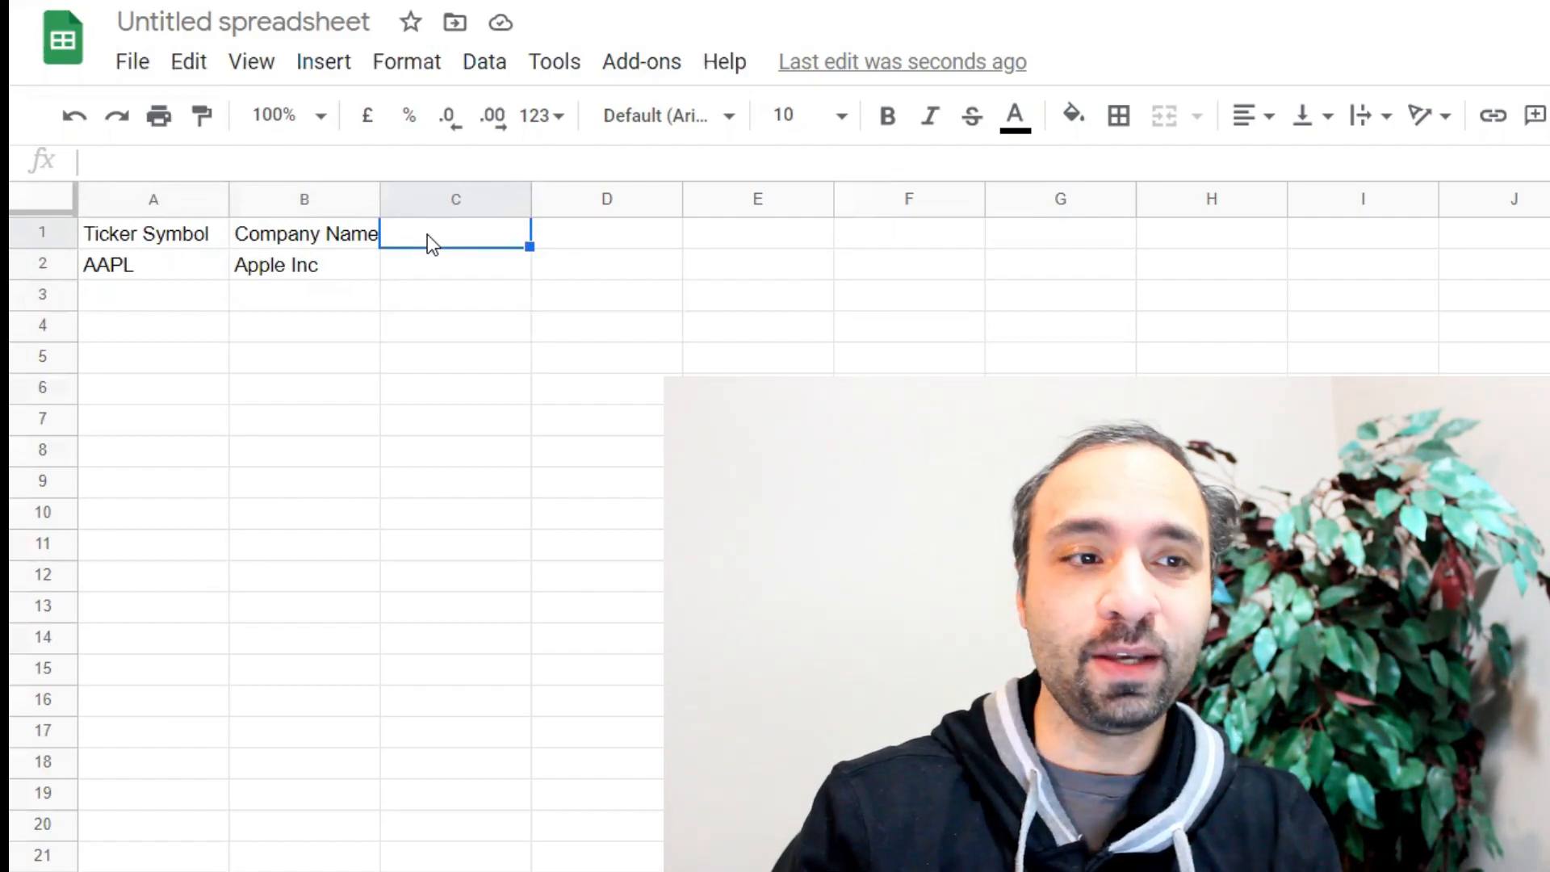
{"action": "type", "text": "P"}
{"action": "key", "text": "BackSpace"}
{"action": "type", "text": "Las"}
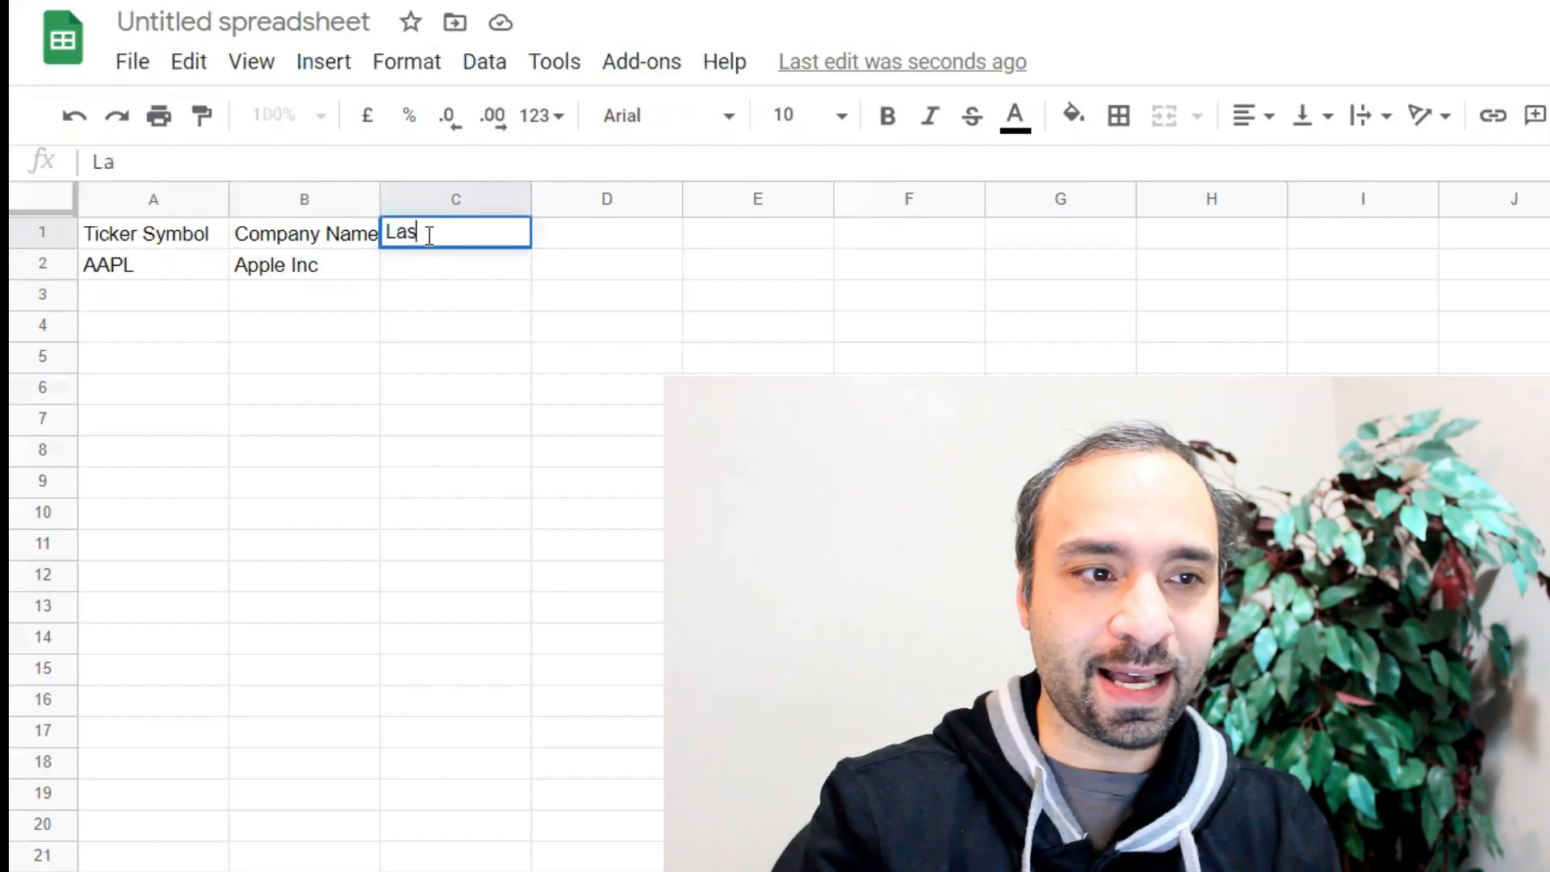
{"action": "type", "text": "t Price"}
{"action": "key", "text": "Return"}
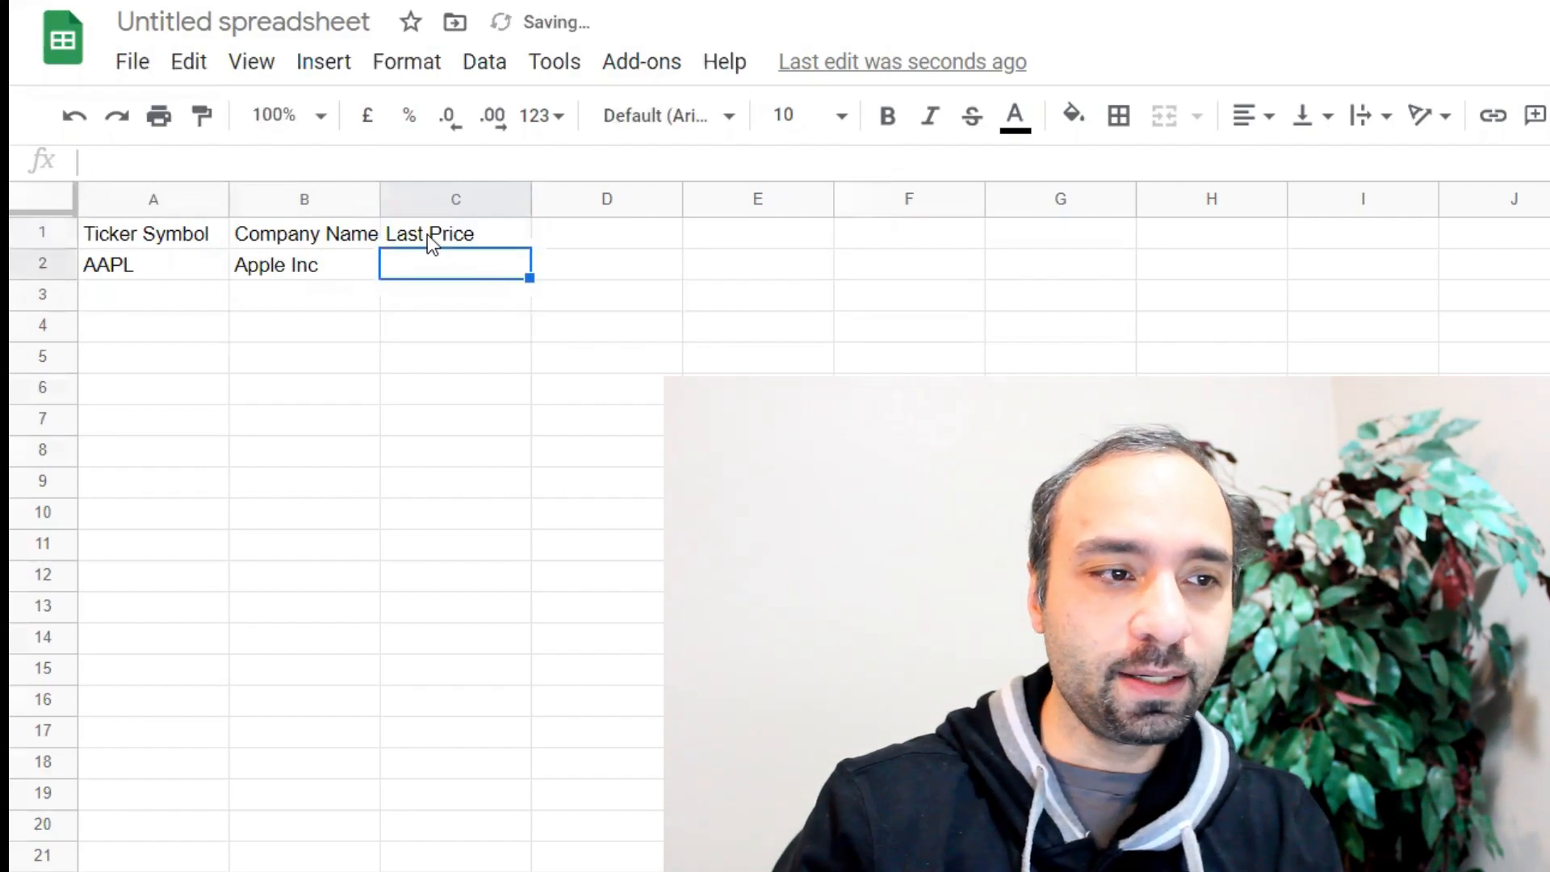
Step: Enter the formula =googlefinance(A2,"price") in cell C2 to fetch the stock's last price
{"action": "type", "text": "="}
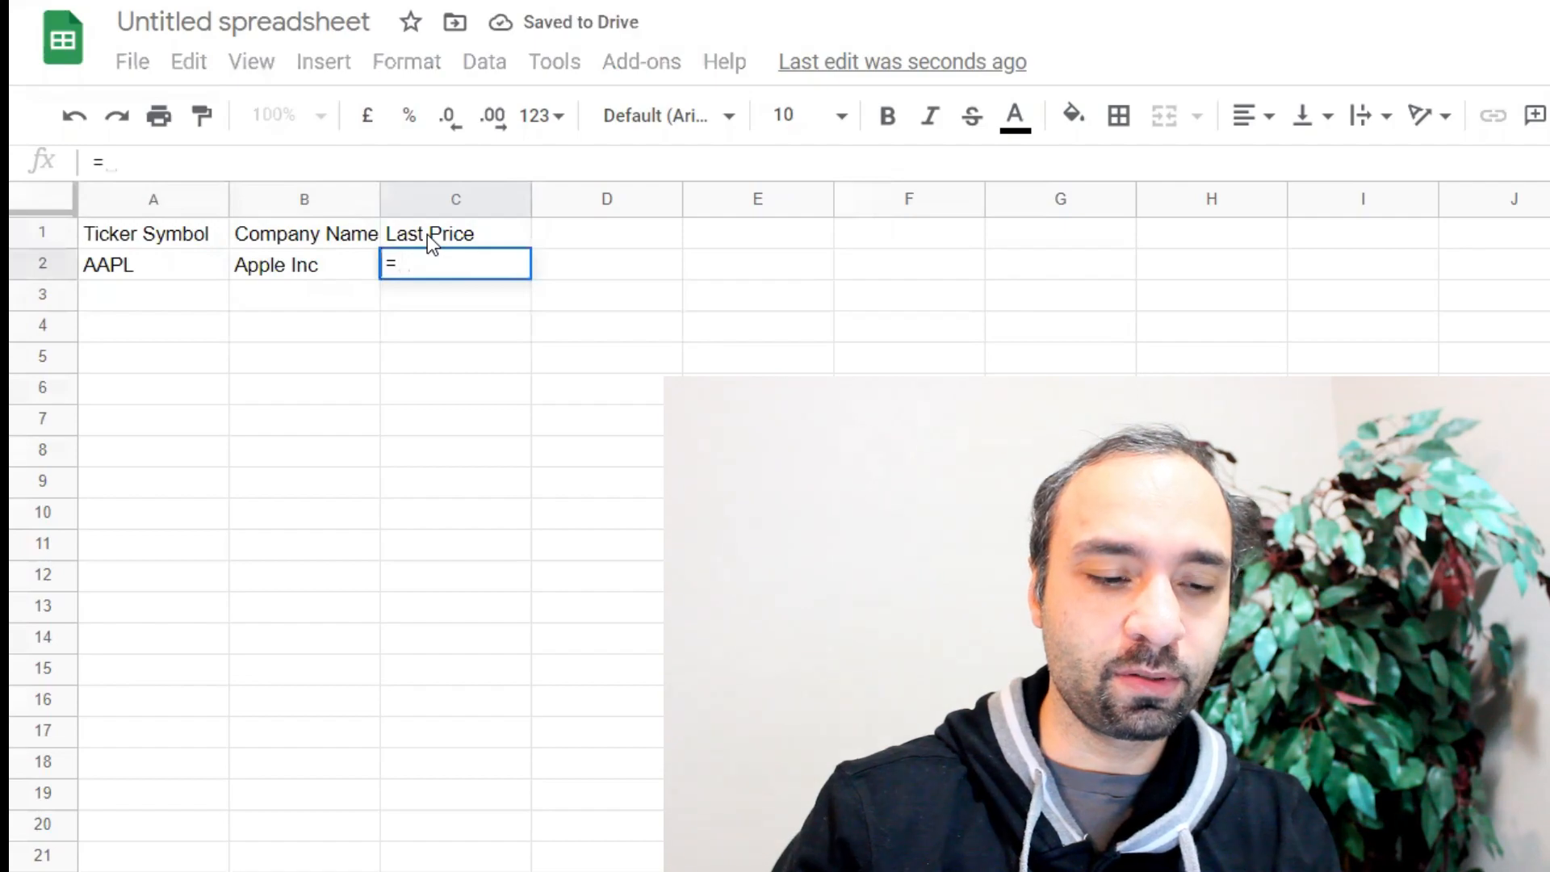
{"action": "type", "text": "goo"}
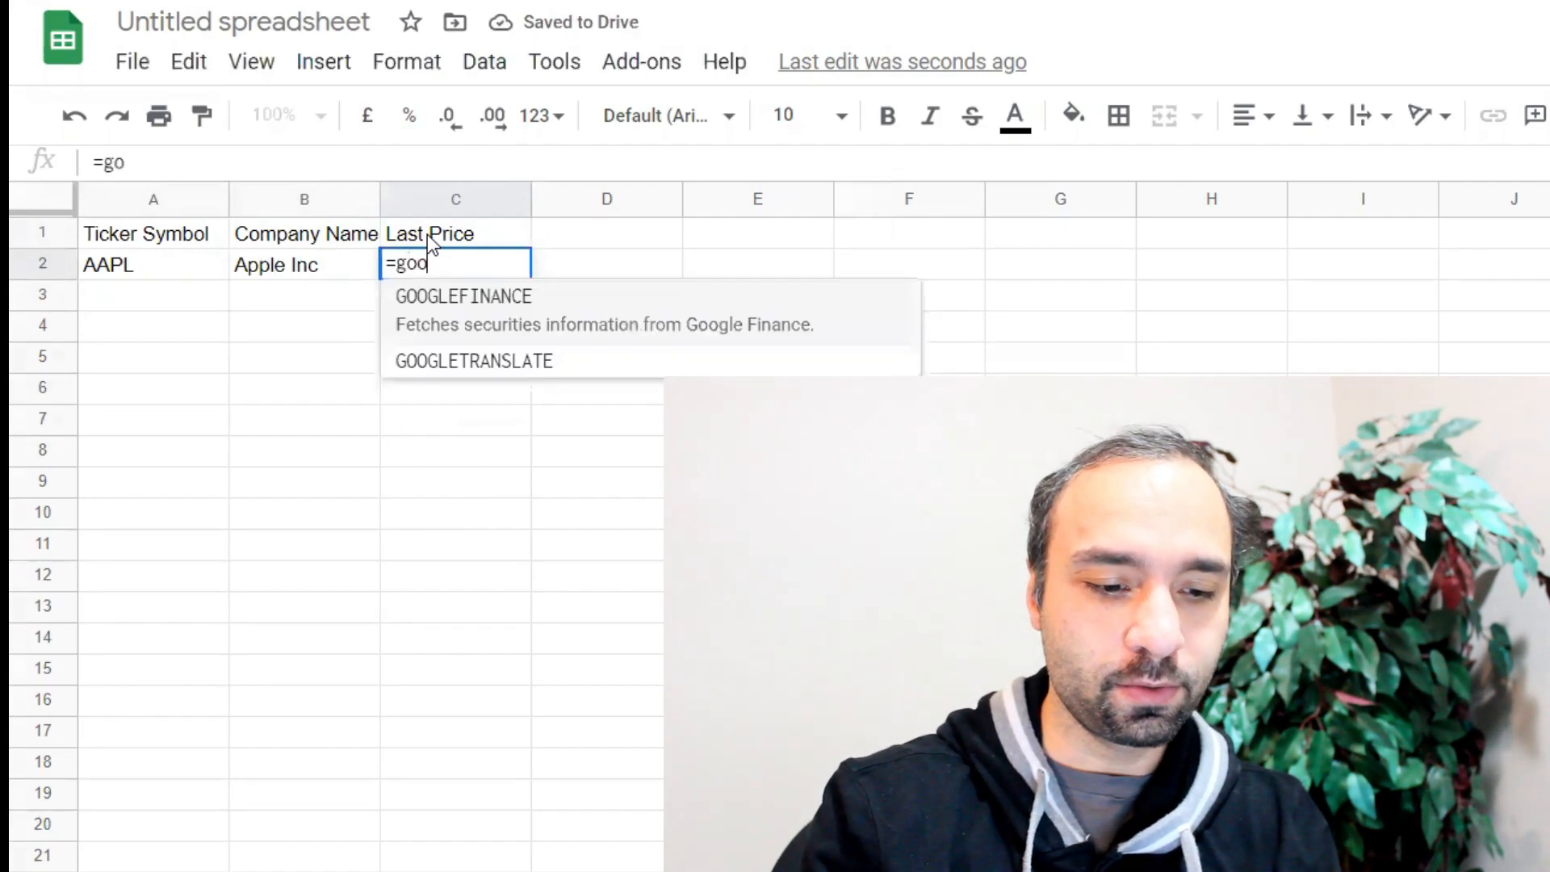
{"action": "type", "text": "glefinance("}
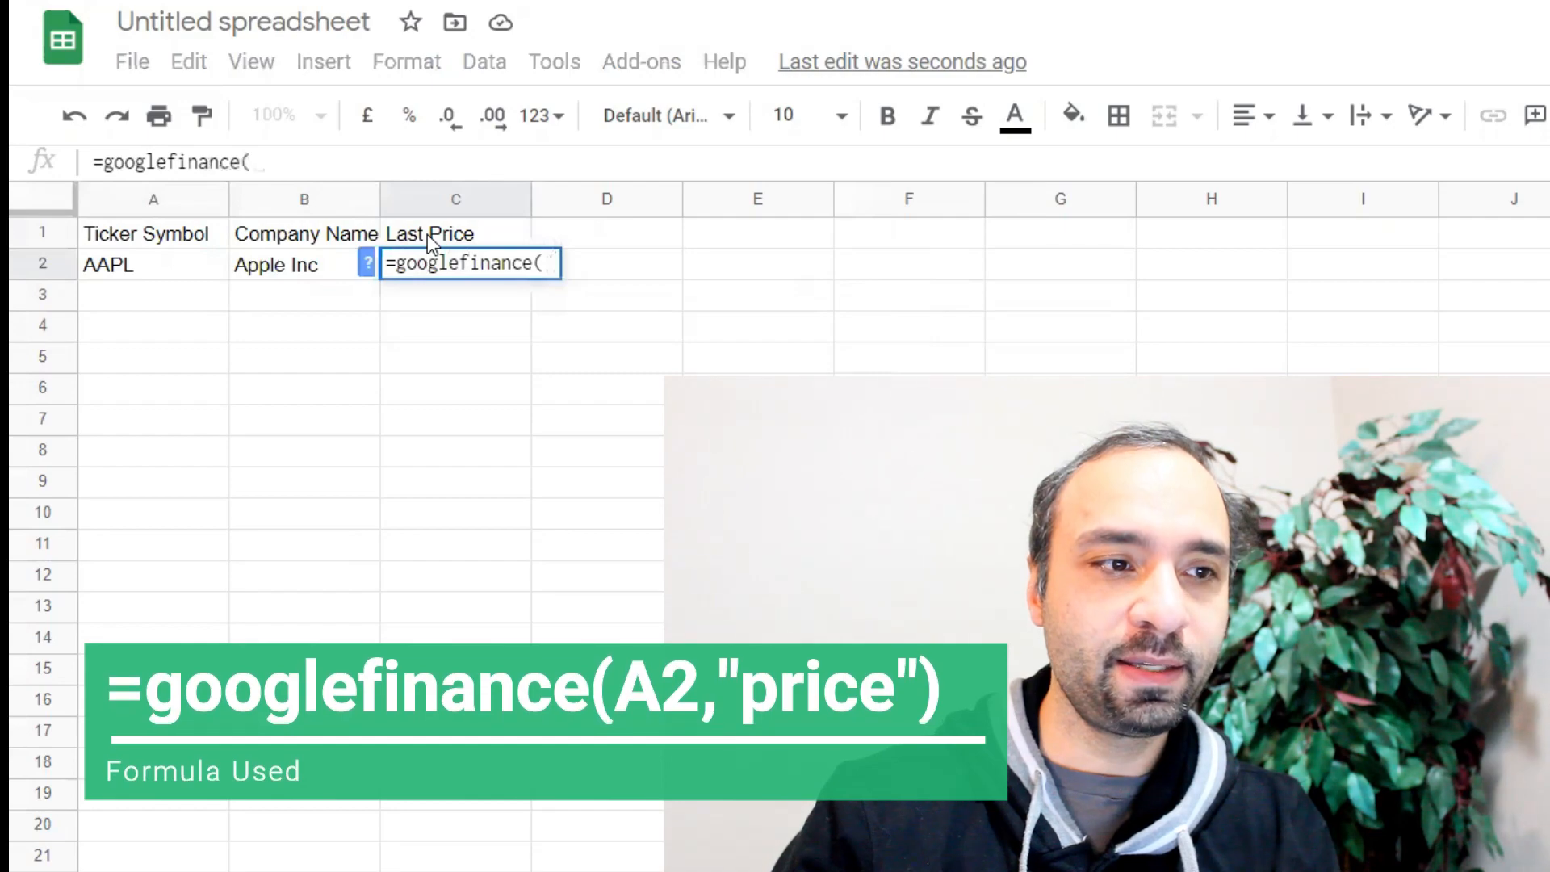
{"action": "left_click", "coordinate": [162, 266]}
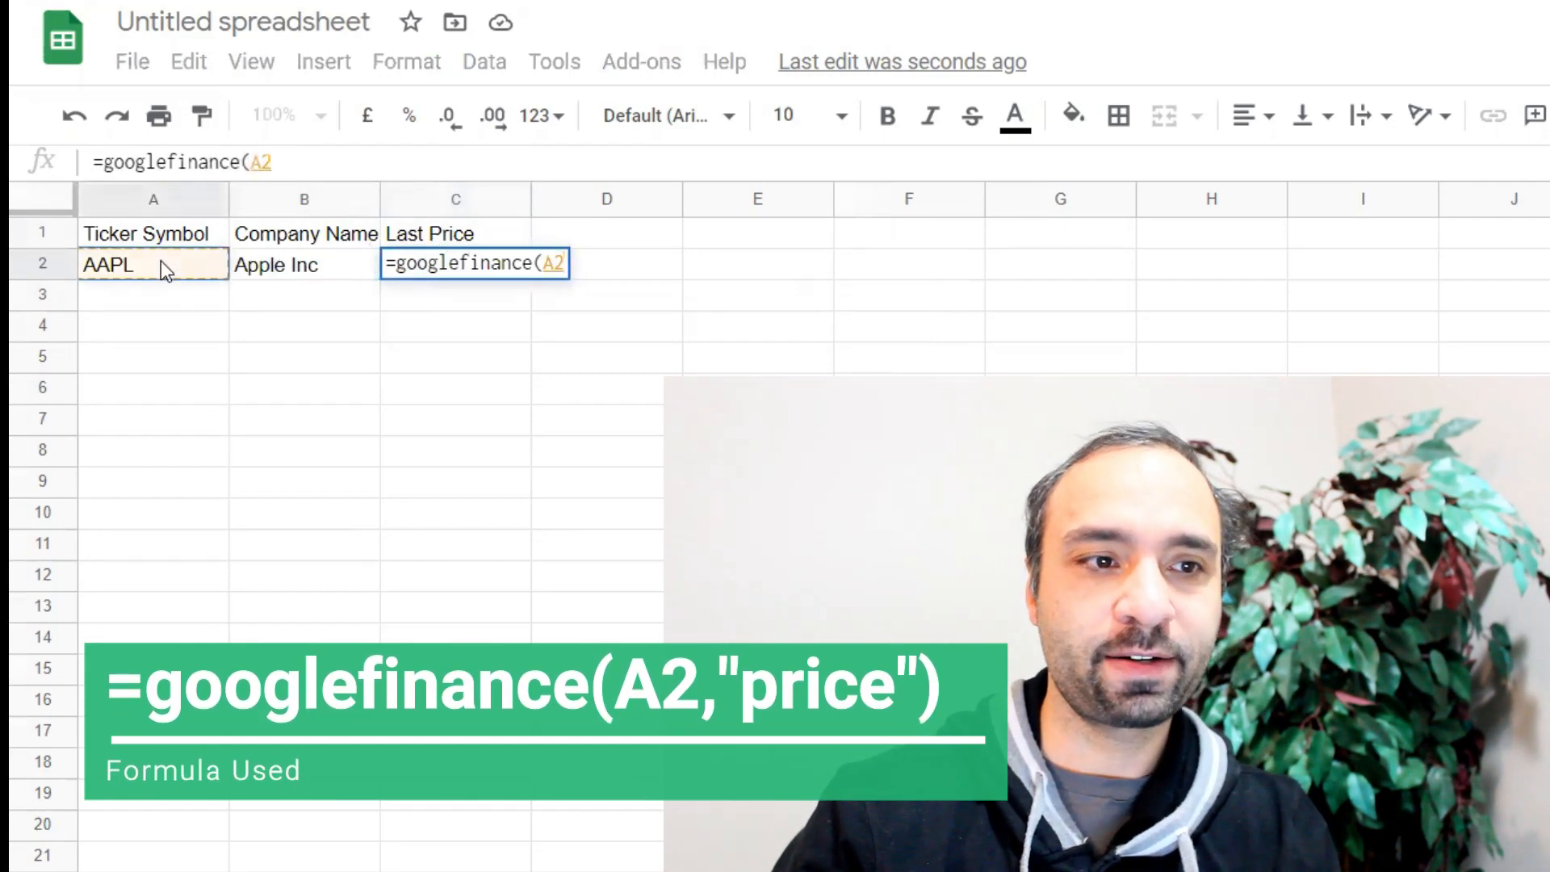
{"action": "type", "text": ","}
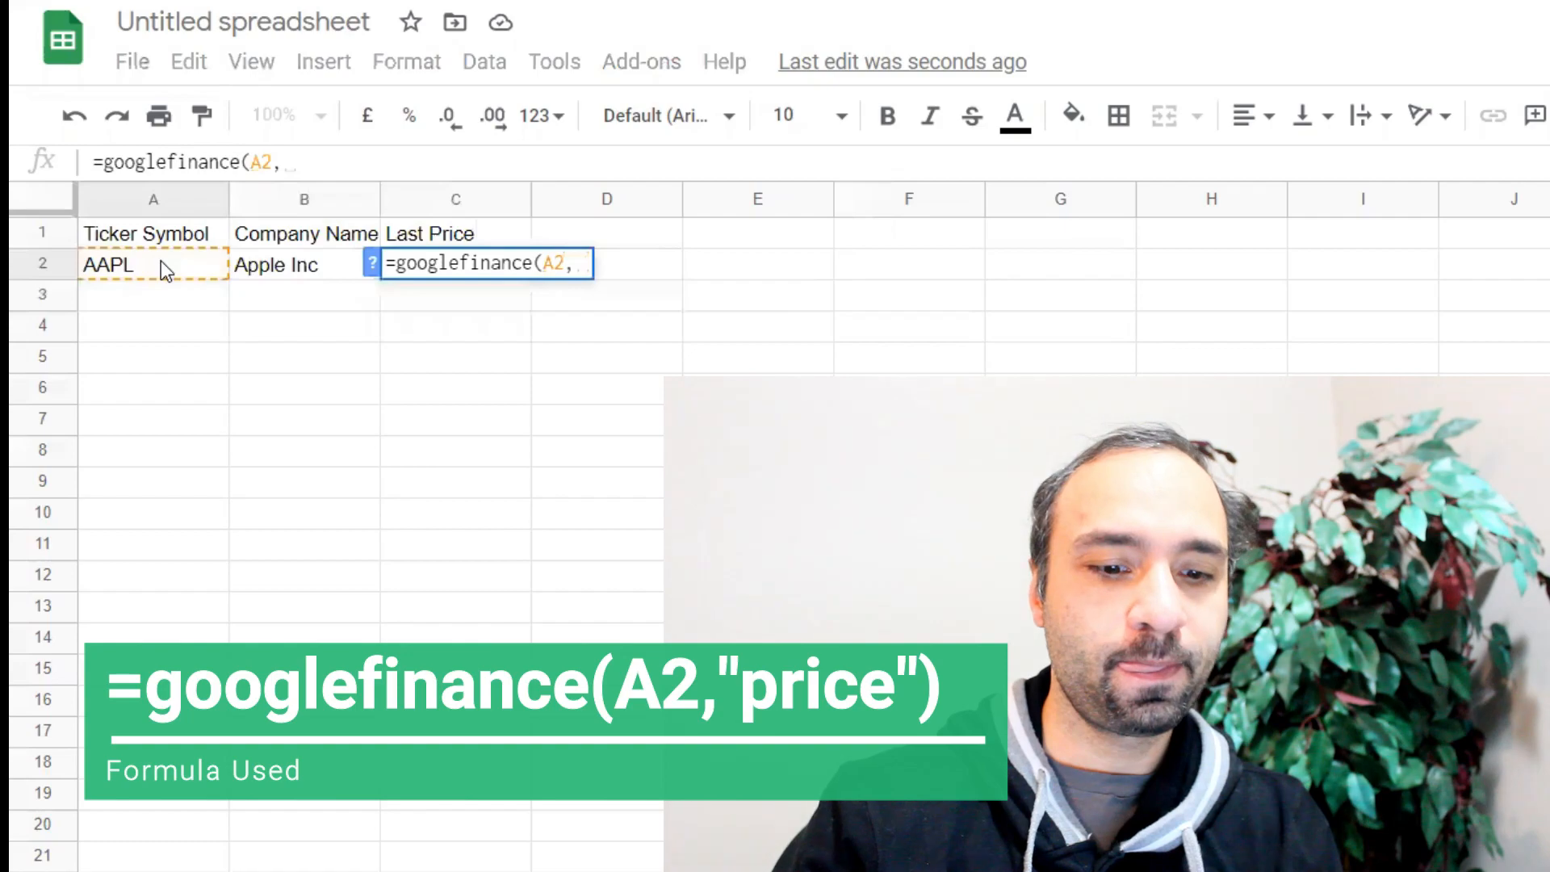
{"action": "type", "text": "\""}
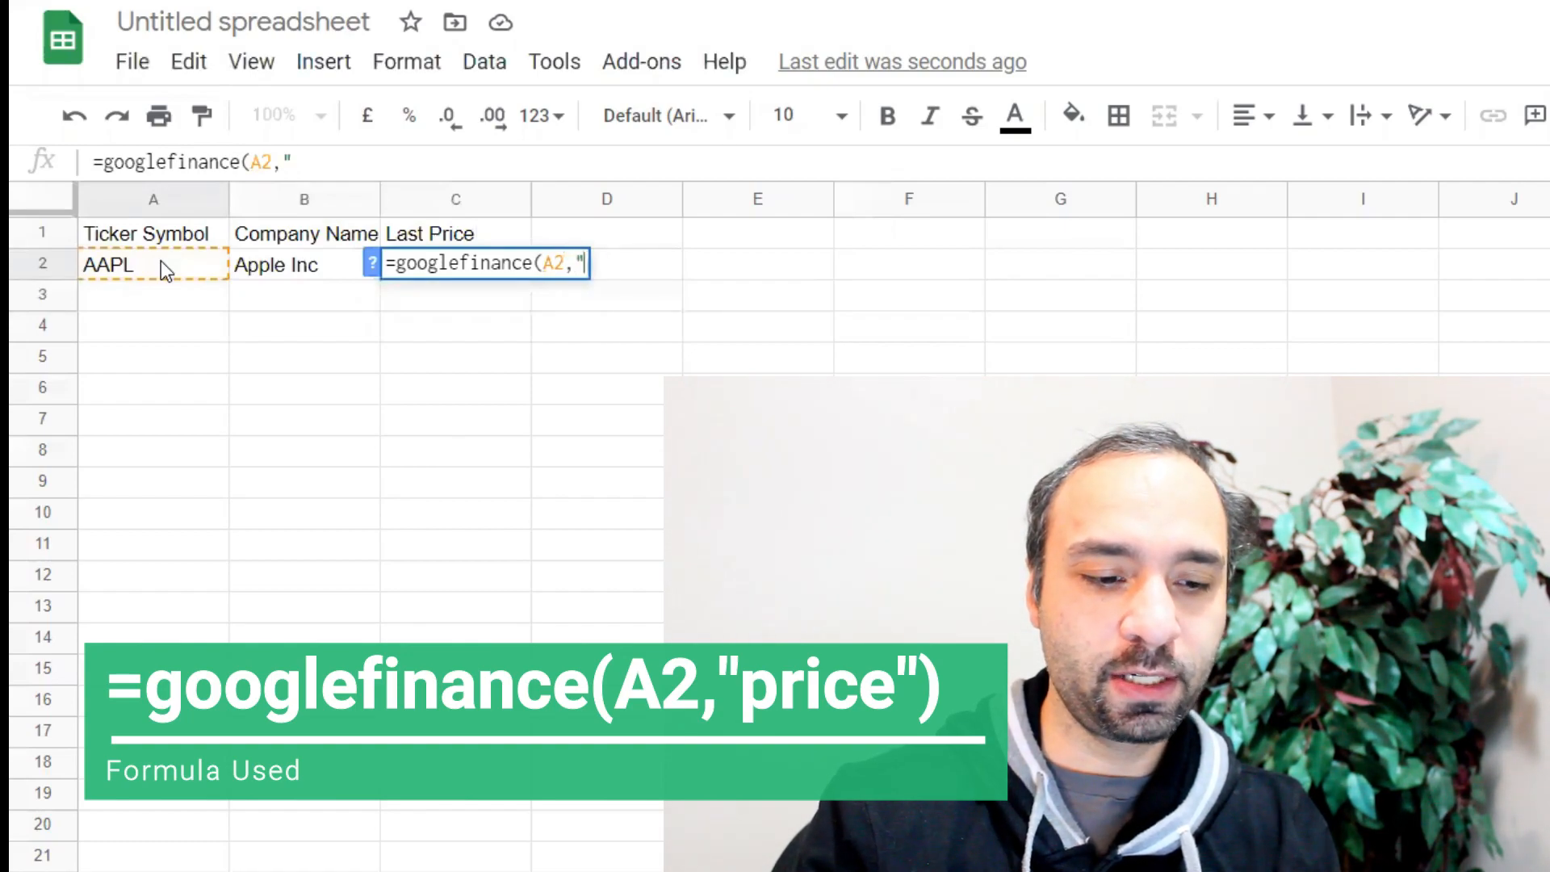
{"action": "type", "text": "price\""}
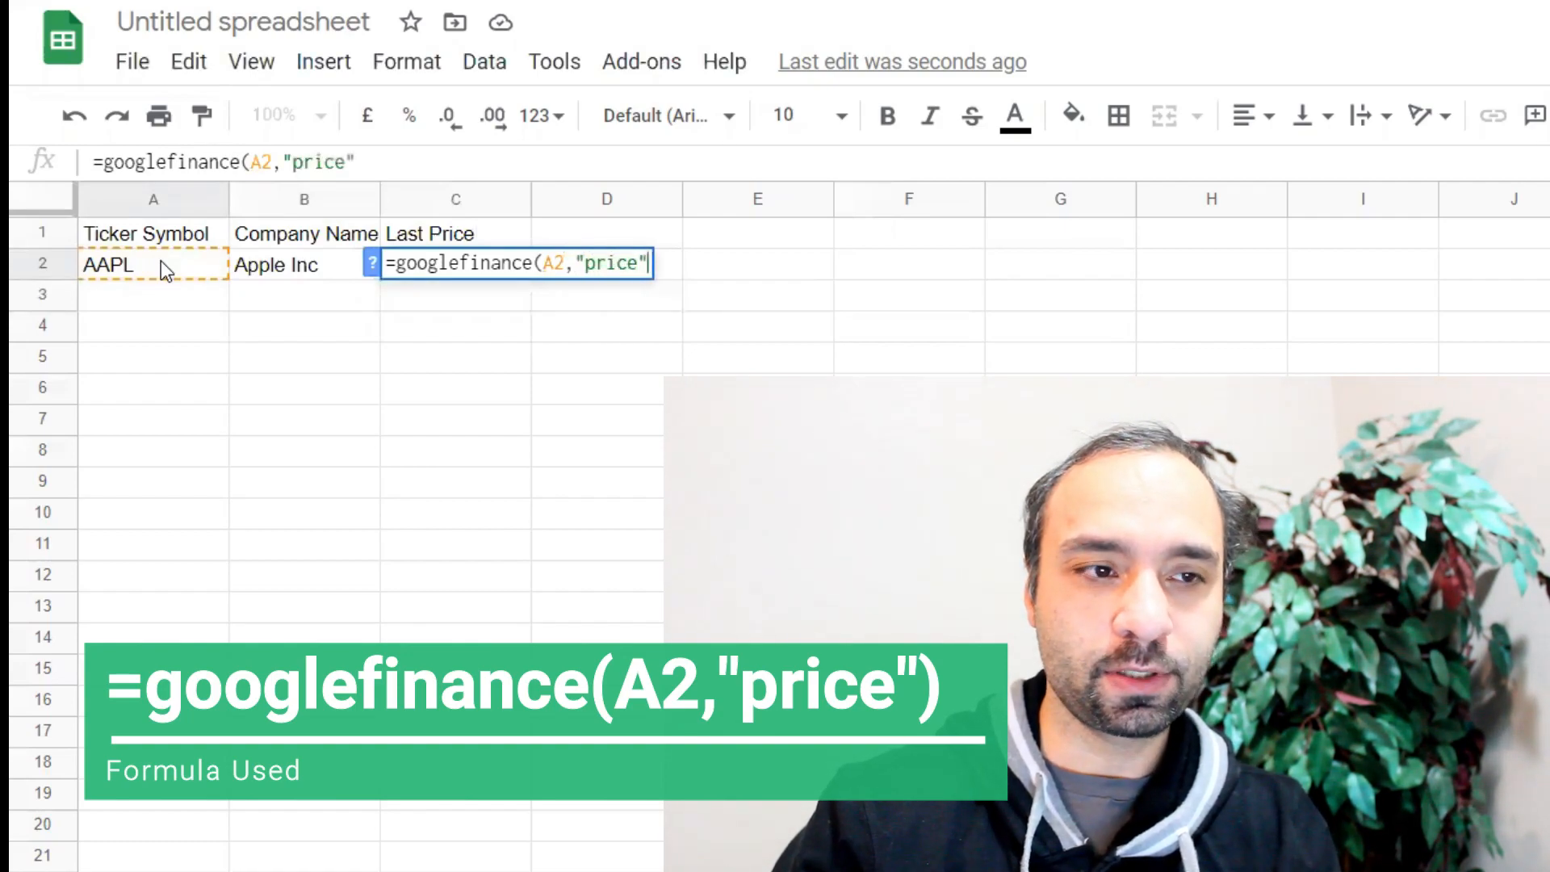
{"action": "type", "text": ")"}
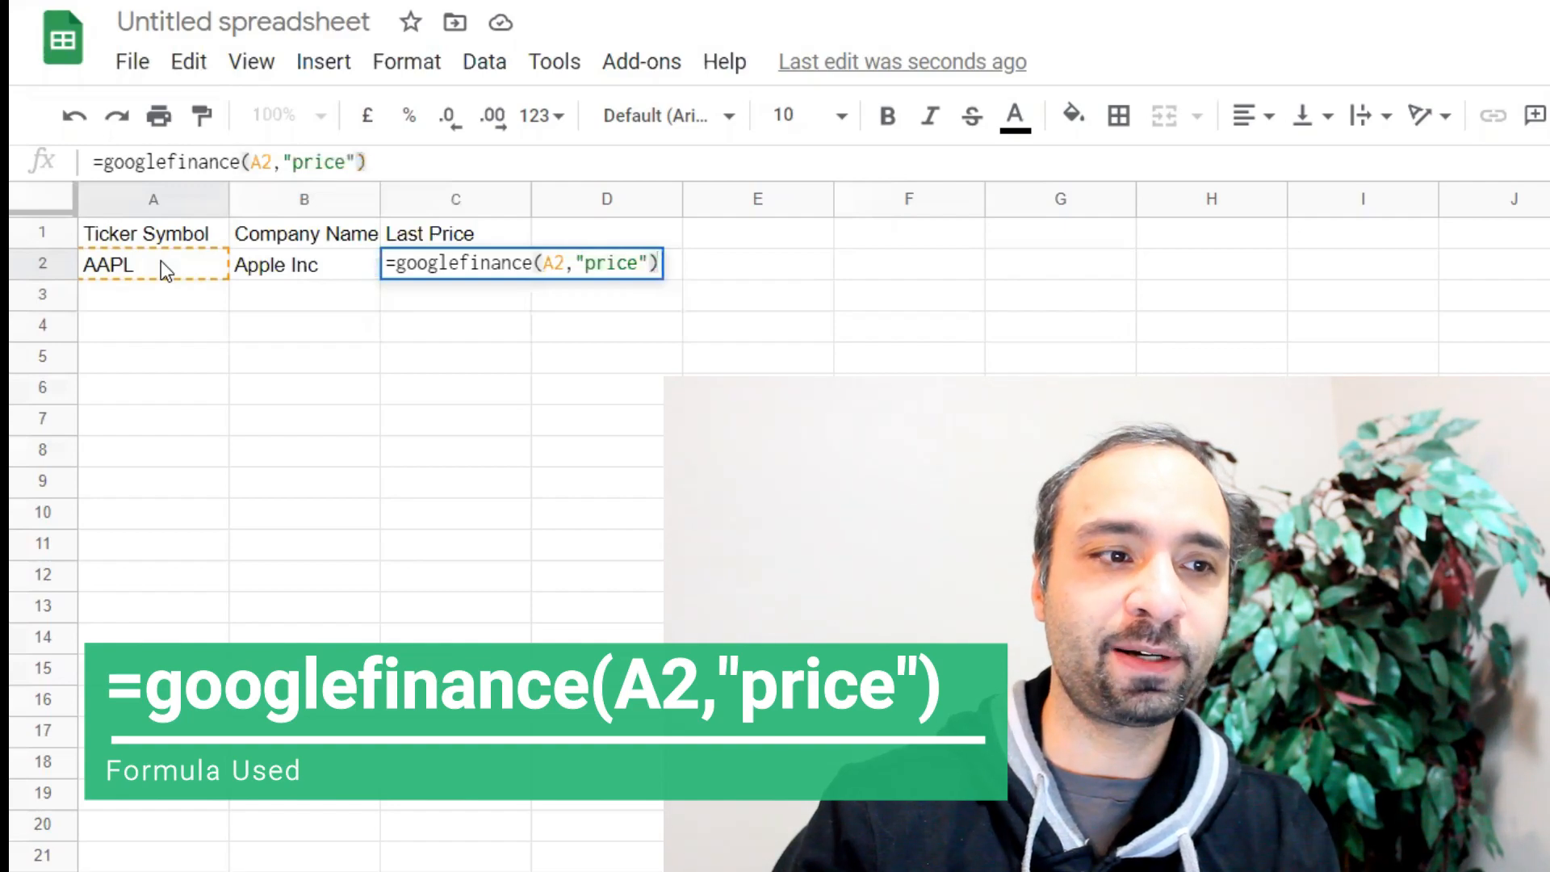
{"action": "key", "text": "Return"}
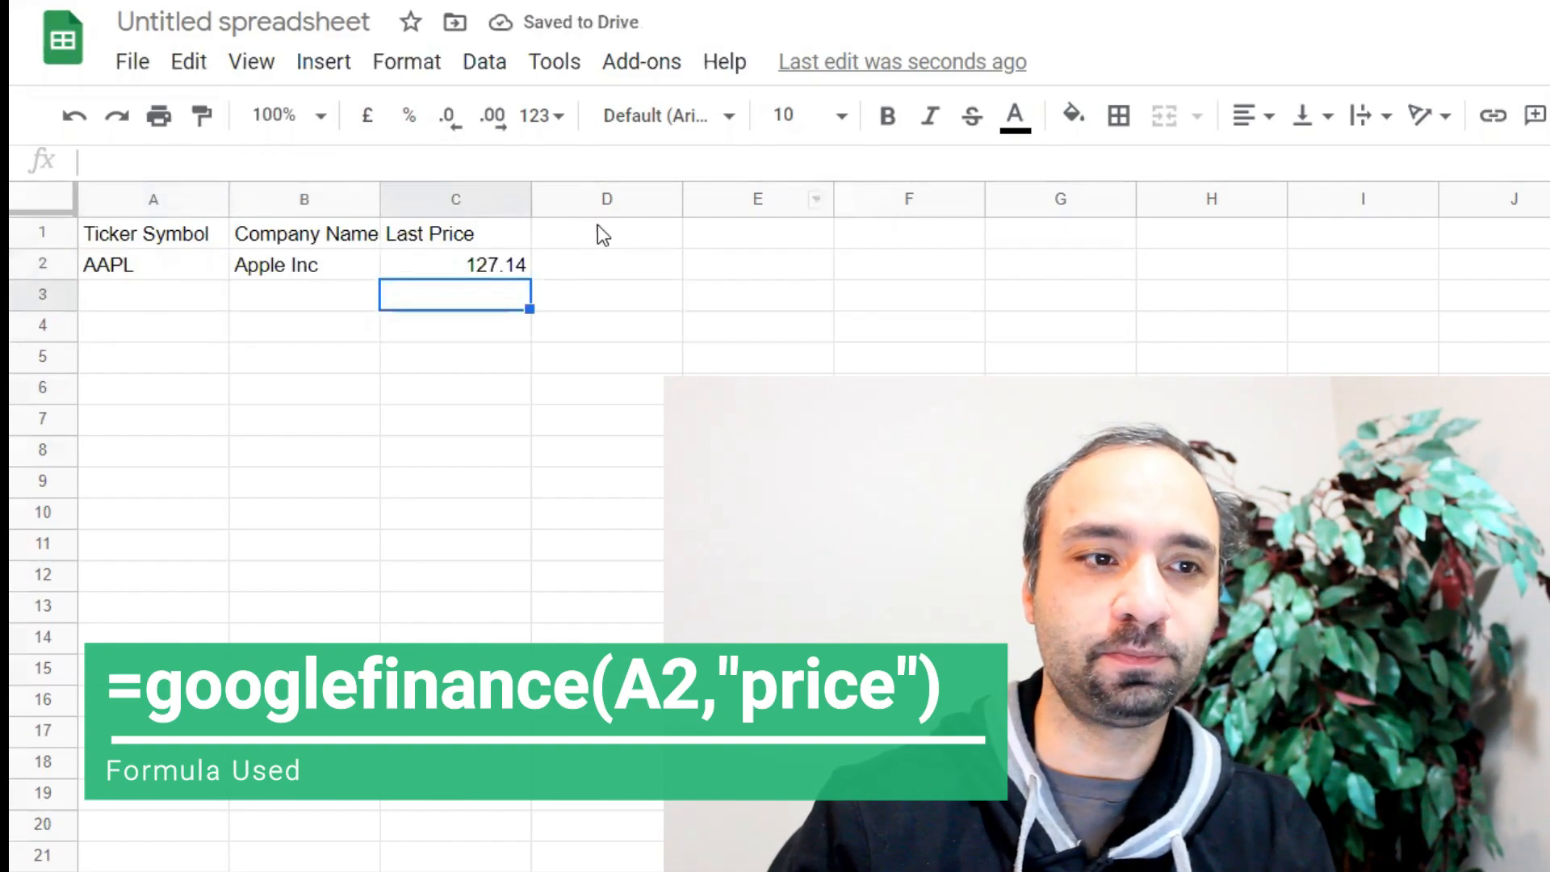
Step: Enter the headers 52-Week Low in cell D1 and 52-Week High in cell E1
{"action": "left_click", "coordinate": [568, 233]}
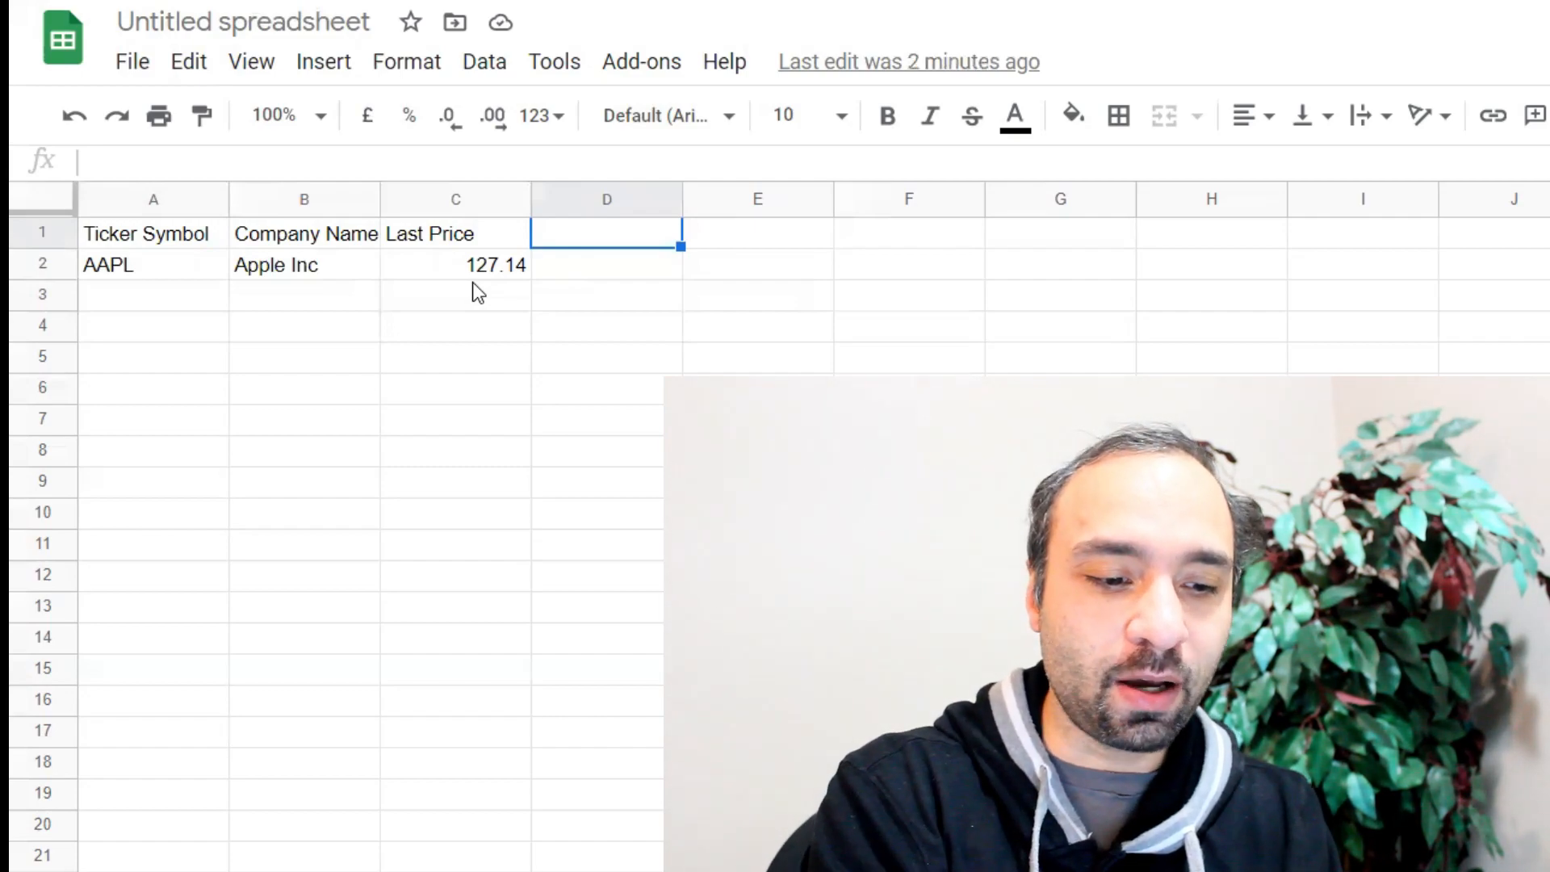
{"action": "type", "text": "52"}
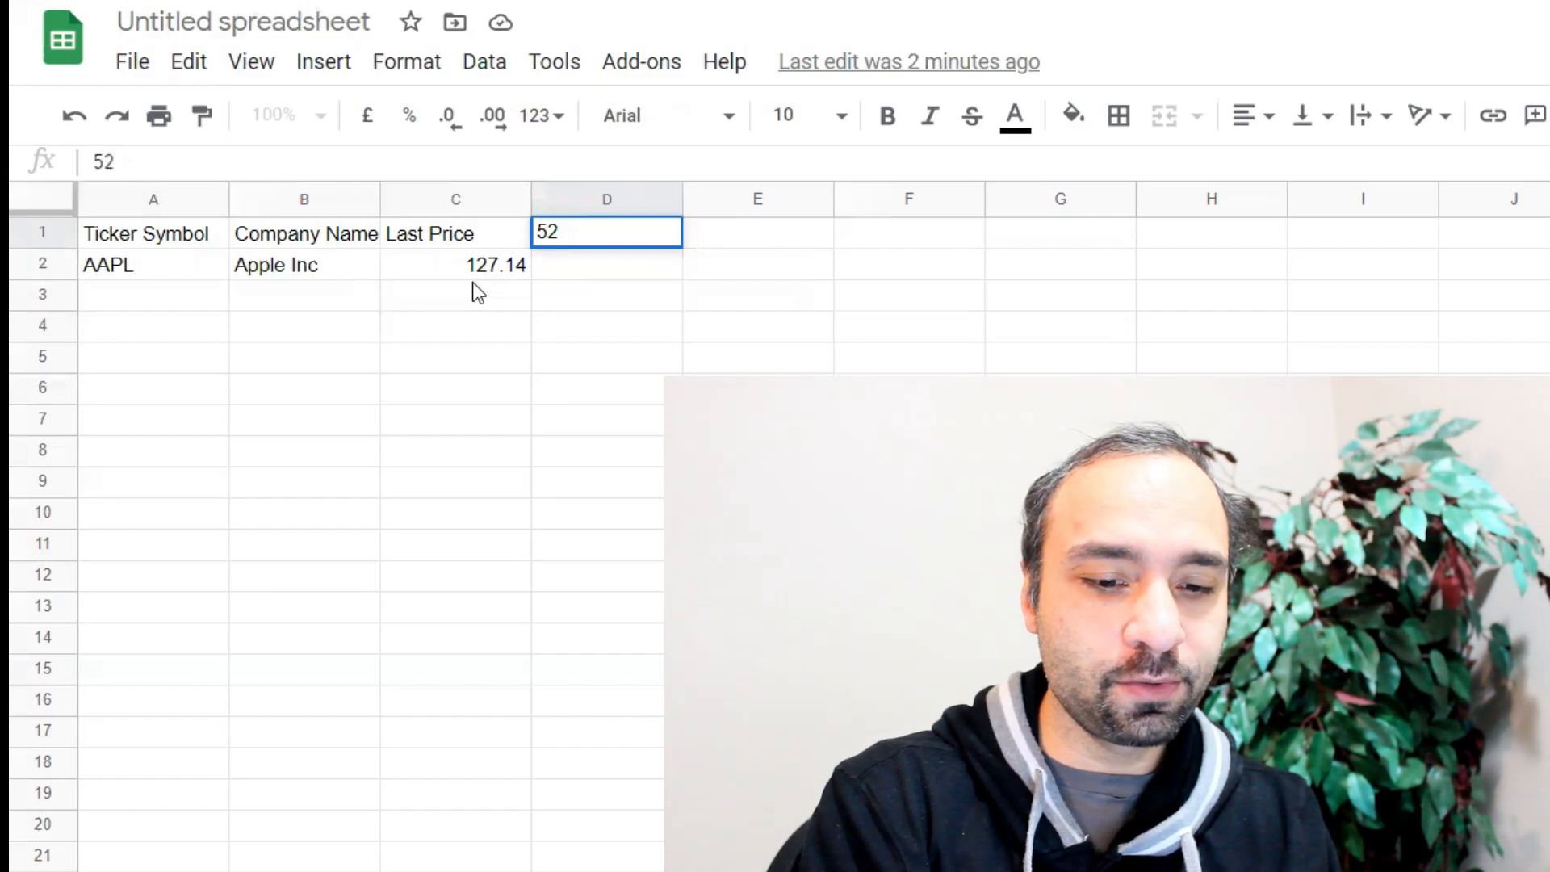
{"action": "type", "text": " --Week Low"}
{"action": "key", "text": "Tab"}
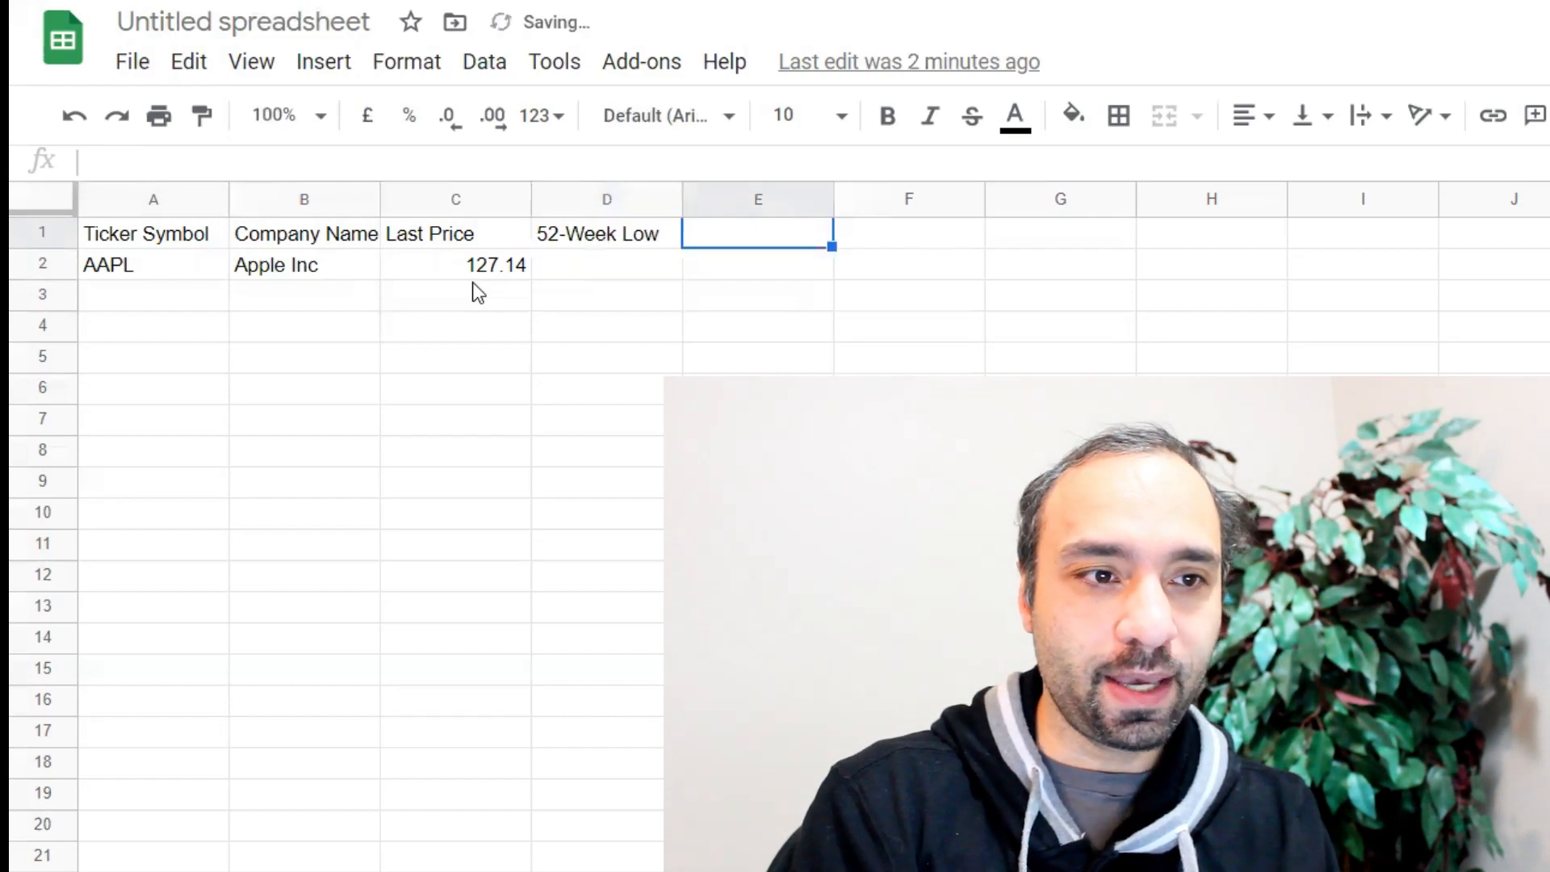
{"action": "type", "text": "52-We"}
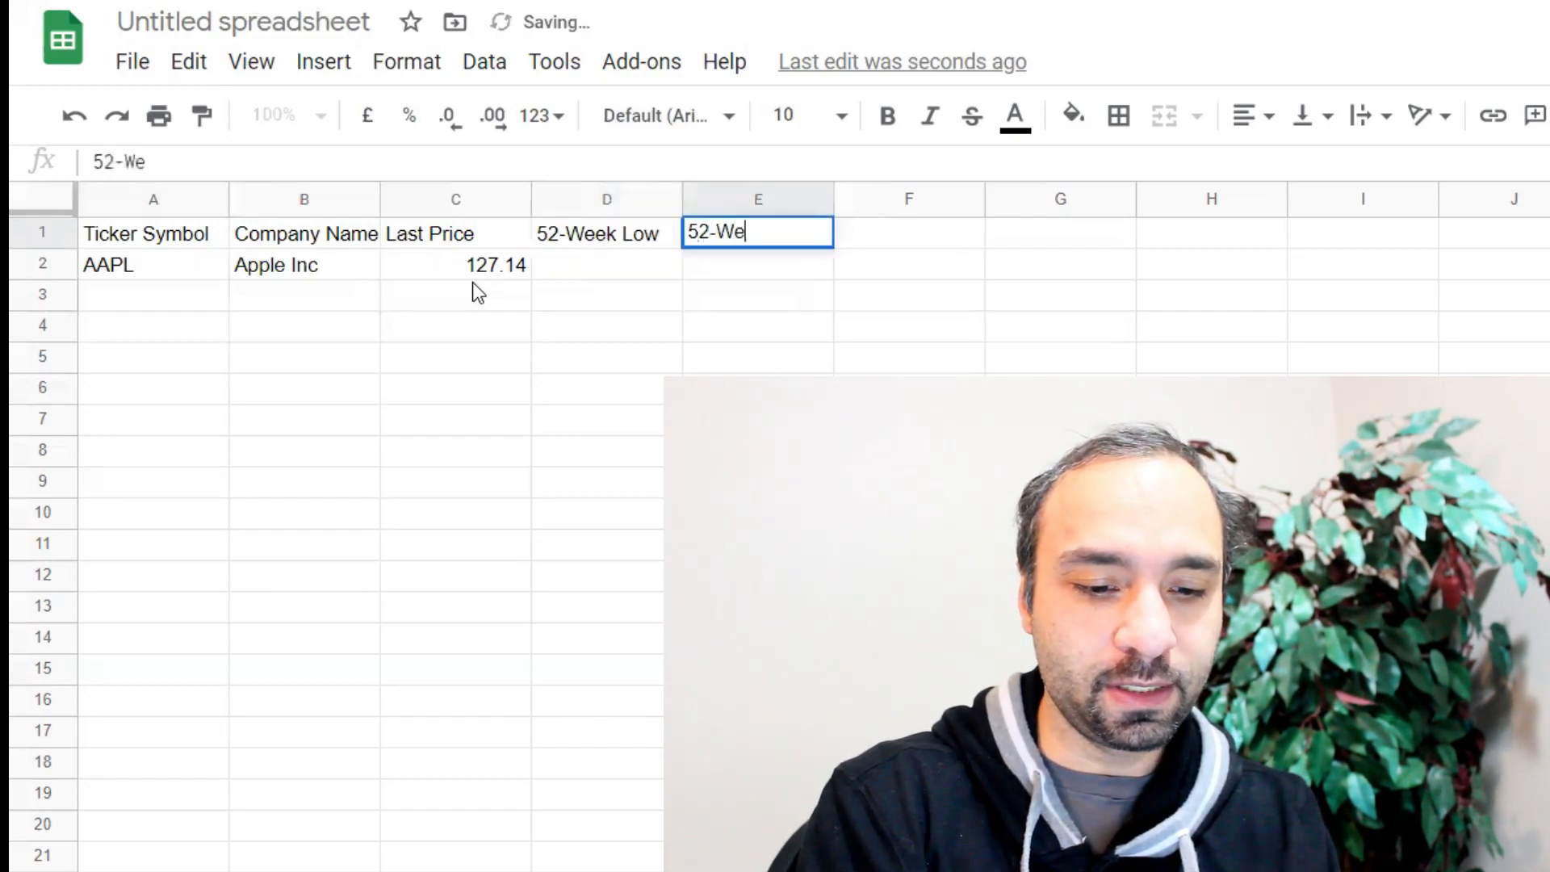
{"action": "type", "text": "ek High"}
{"action": "key", "text": "Return"}
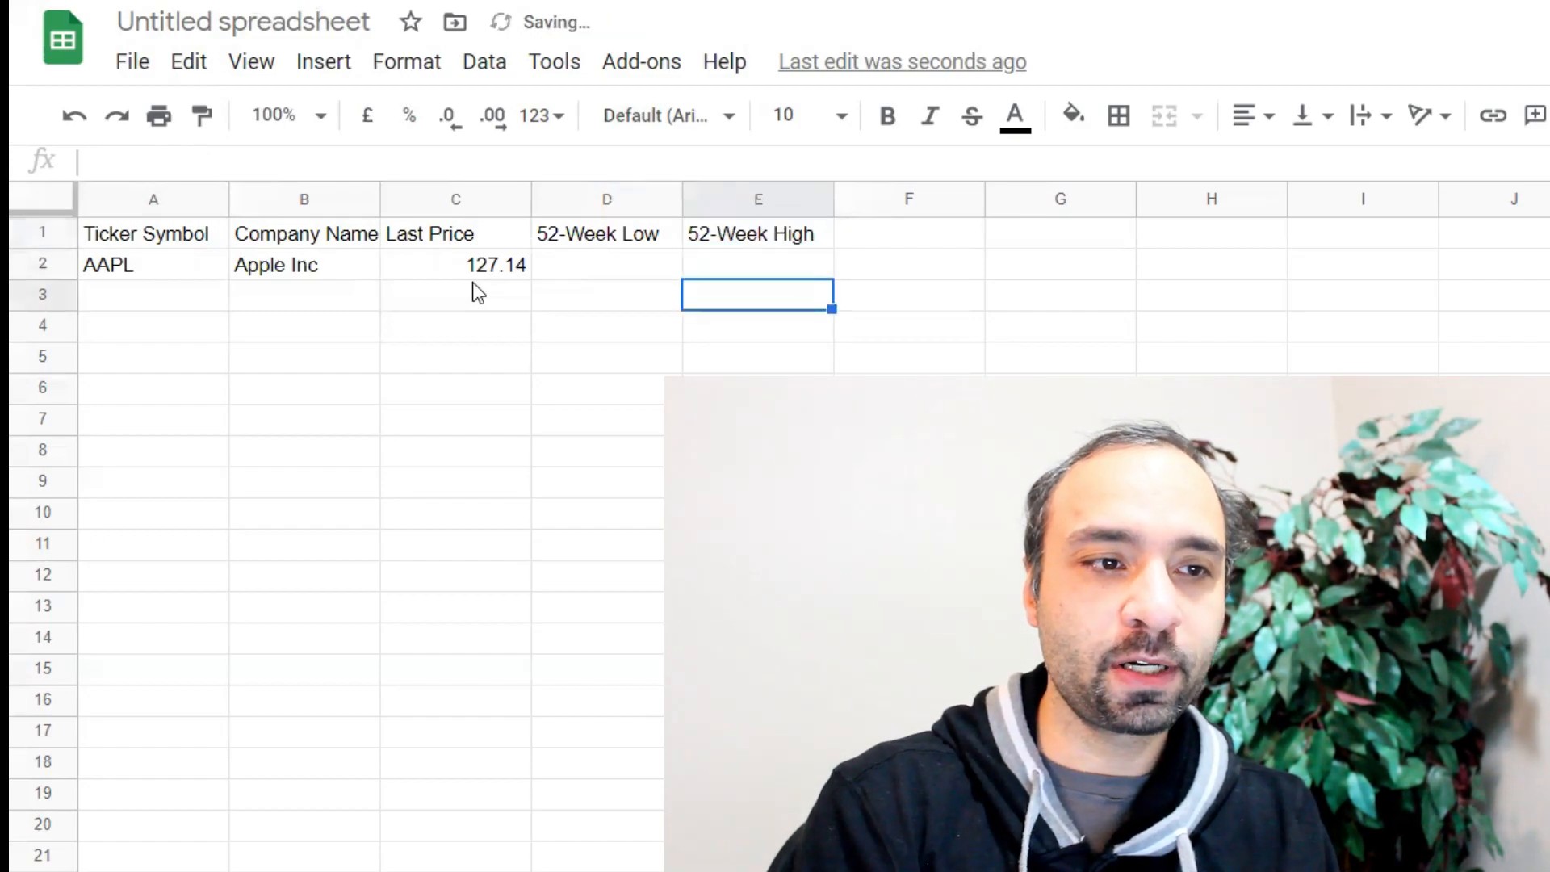
Step: Enter the formula =googlefinance(A2,"low52") in cell D2 to fetch the 52-week low
{"action": "key", "text": "Up"}
{"action": "key", "text": "Left"}
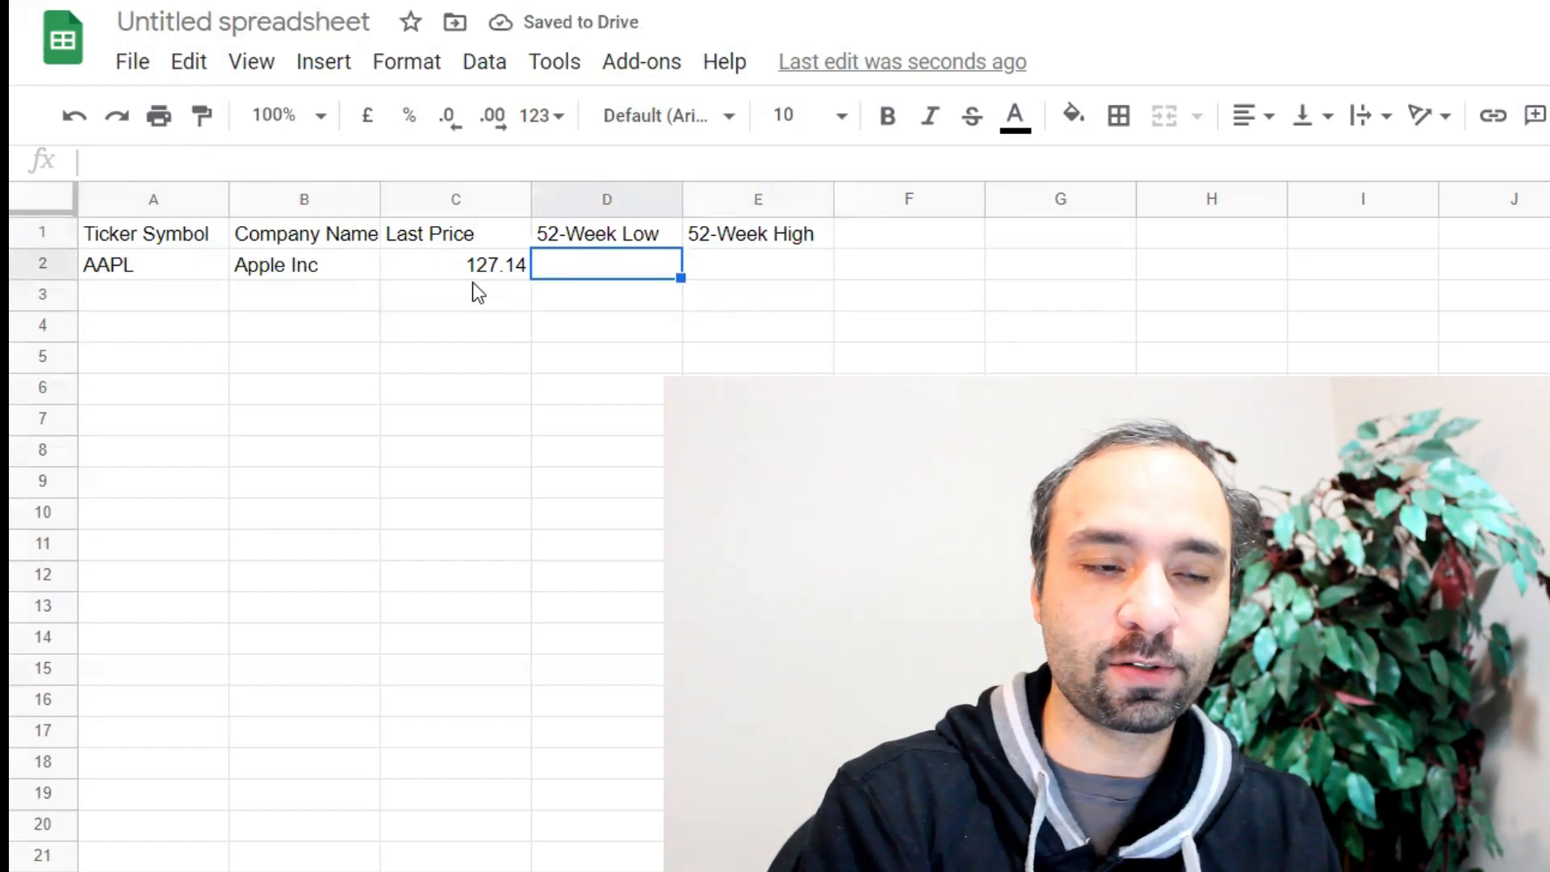
{"action": "type", "text": "="}
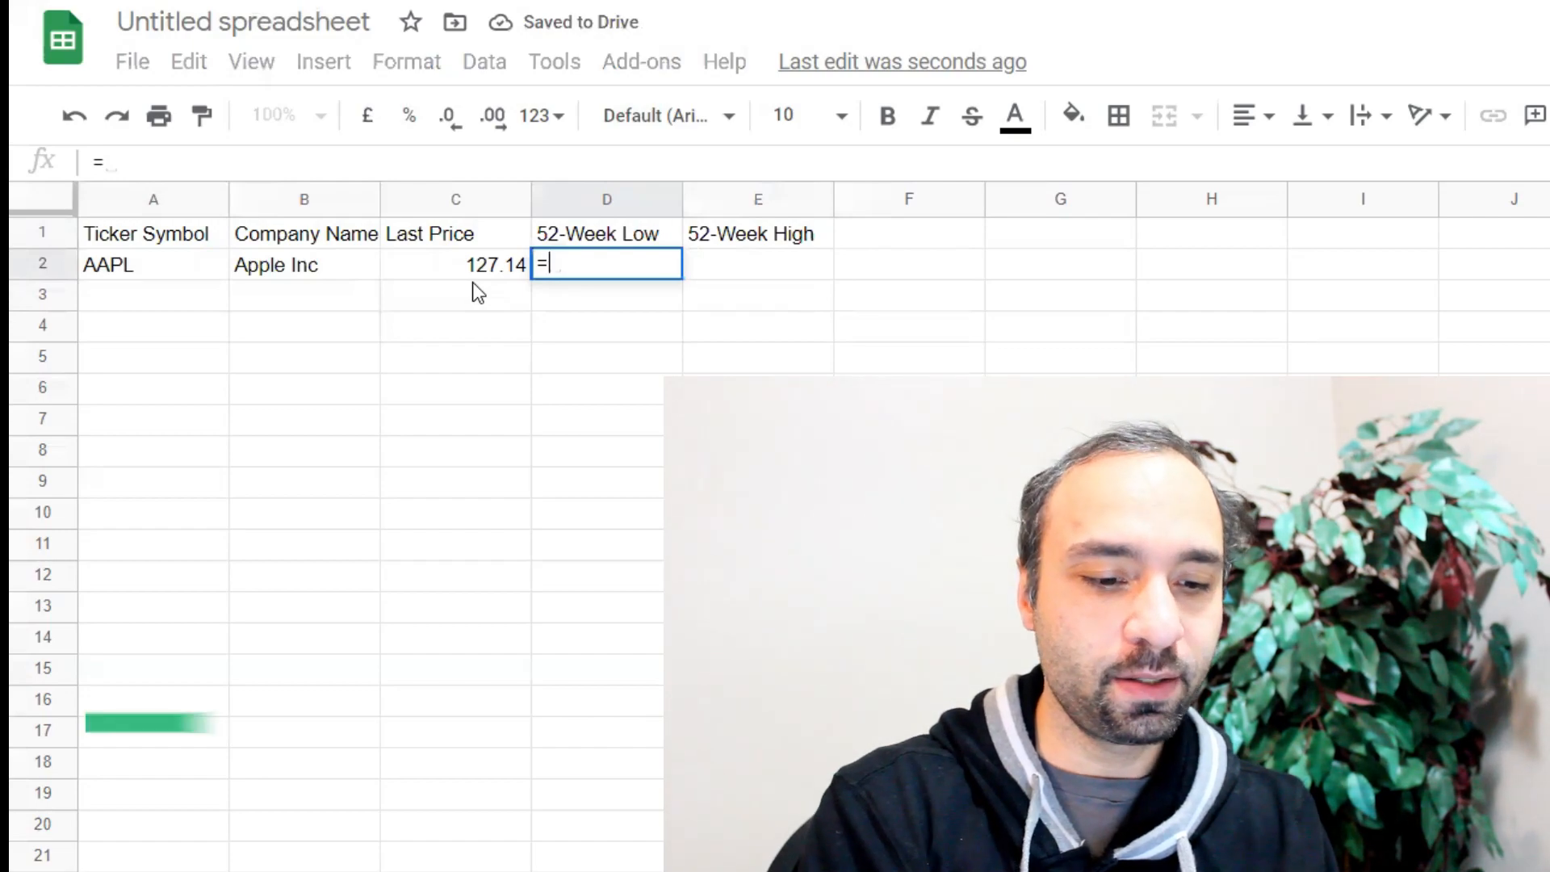
{"action": "type", "text": "googlefinance"}
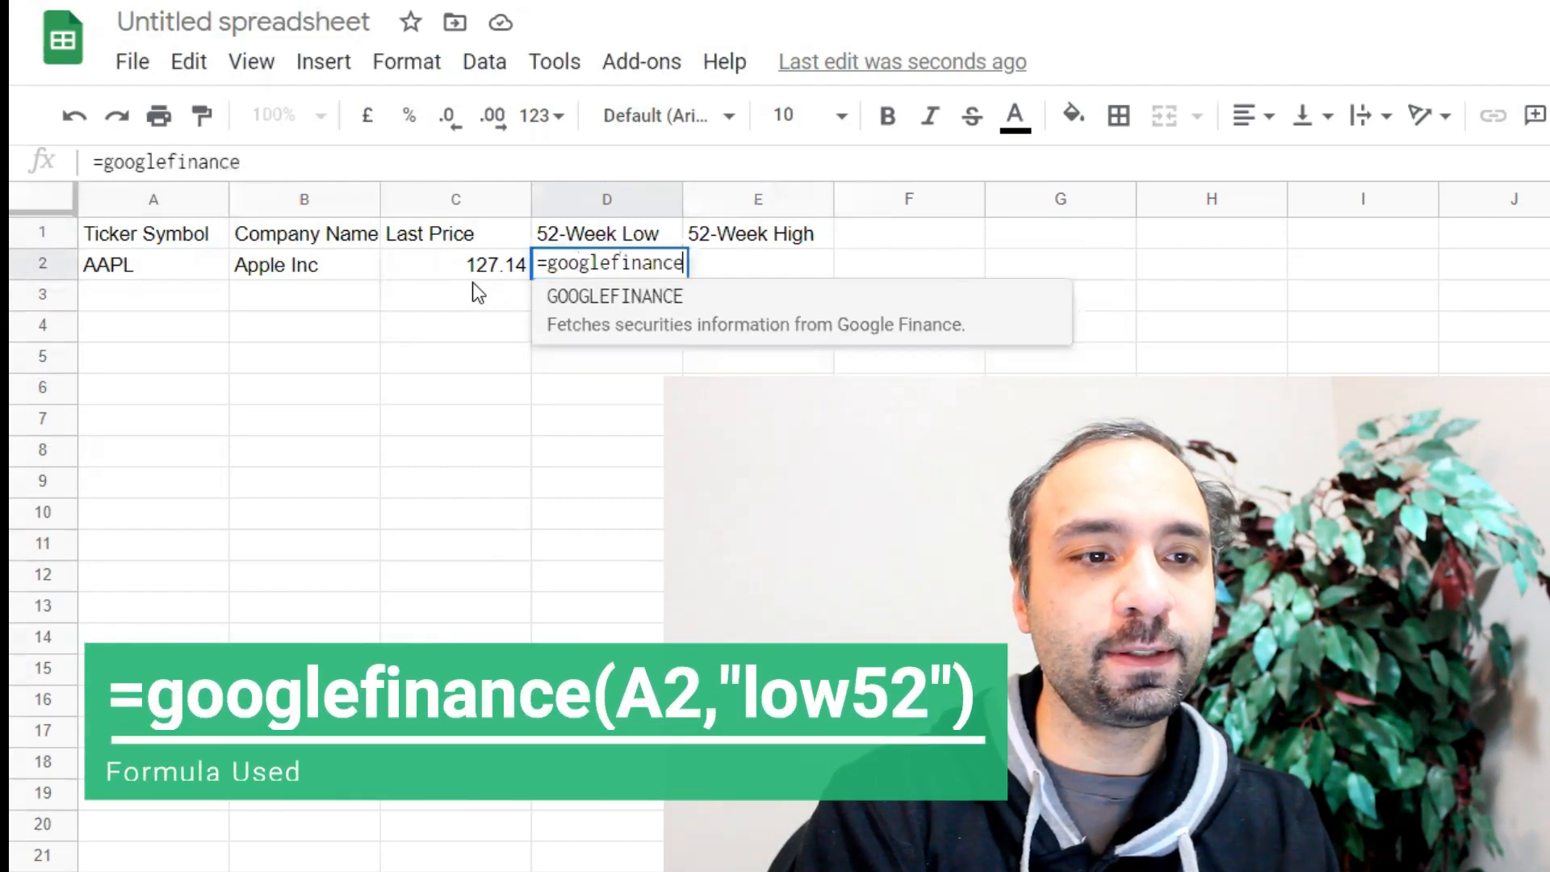
{"action": "type", "text": "("}
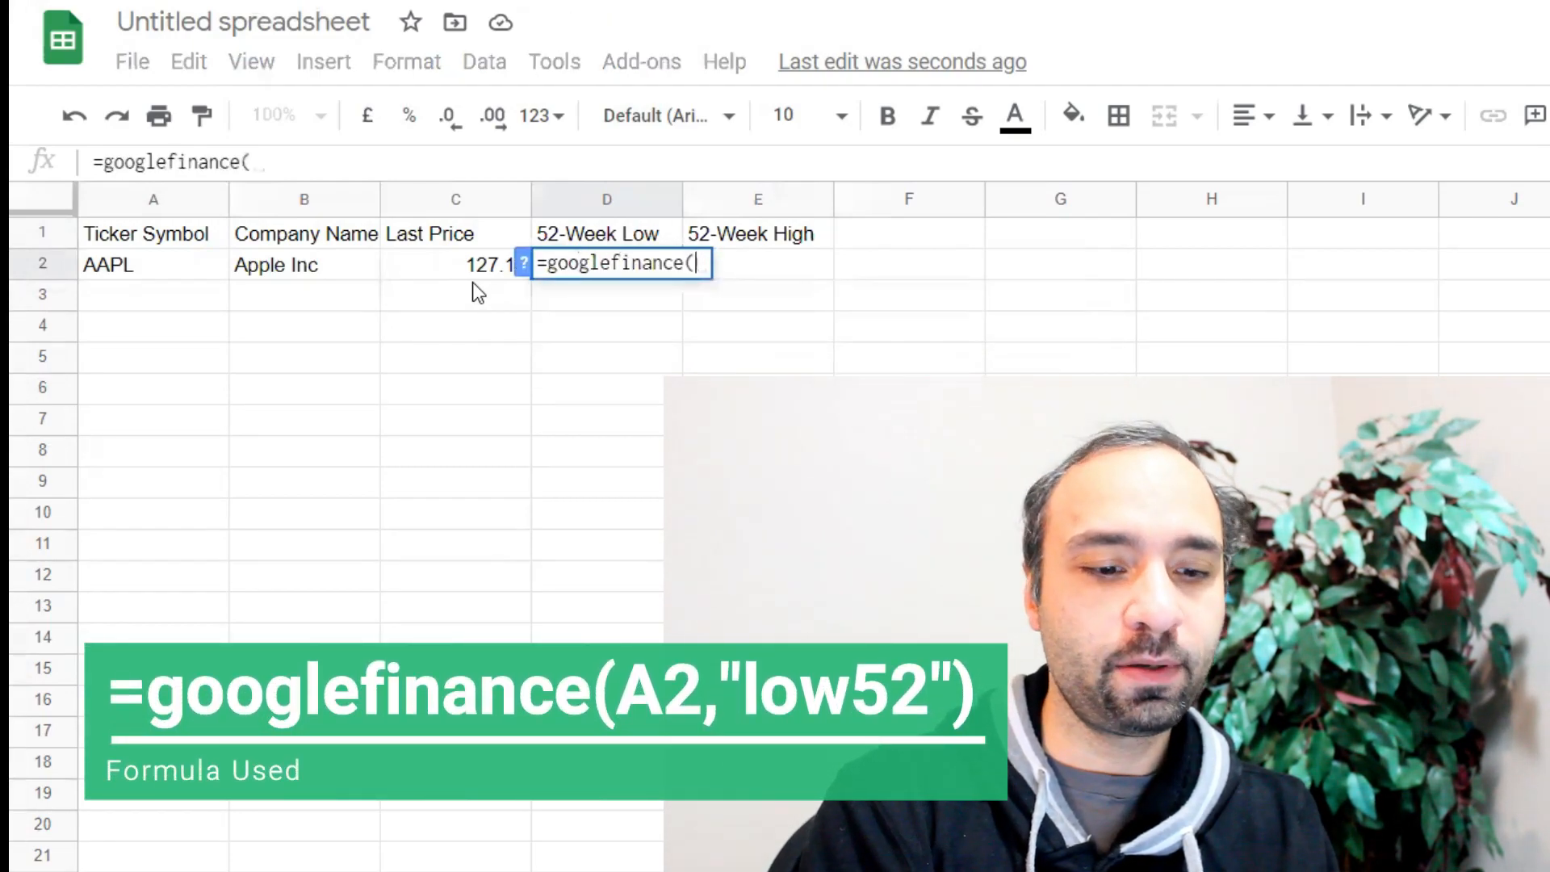
{"action": "left_click", "coordinate": [125, 266]}
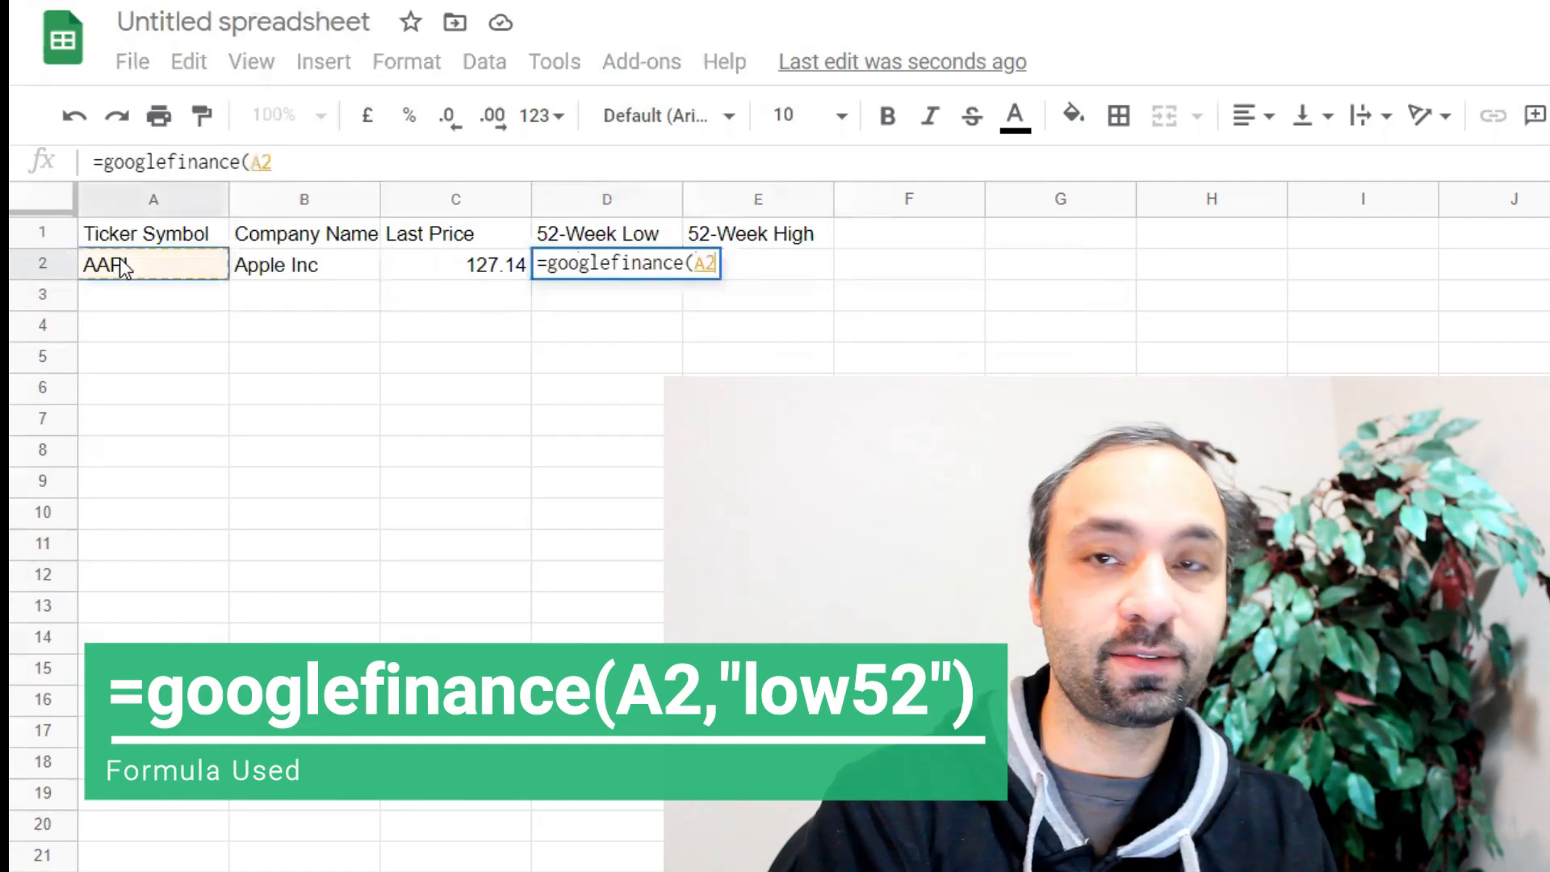
{"action": "type", "text": ",\""}
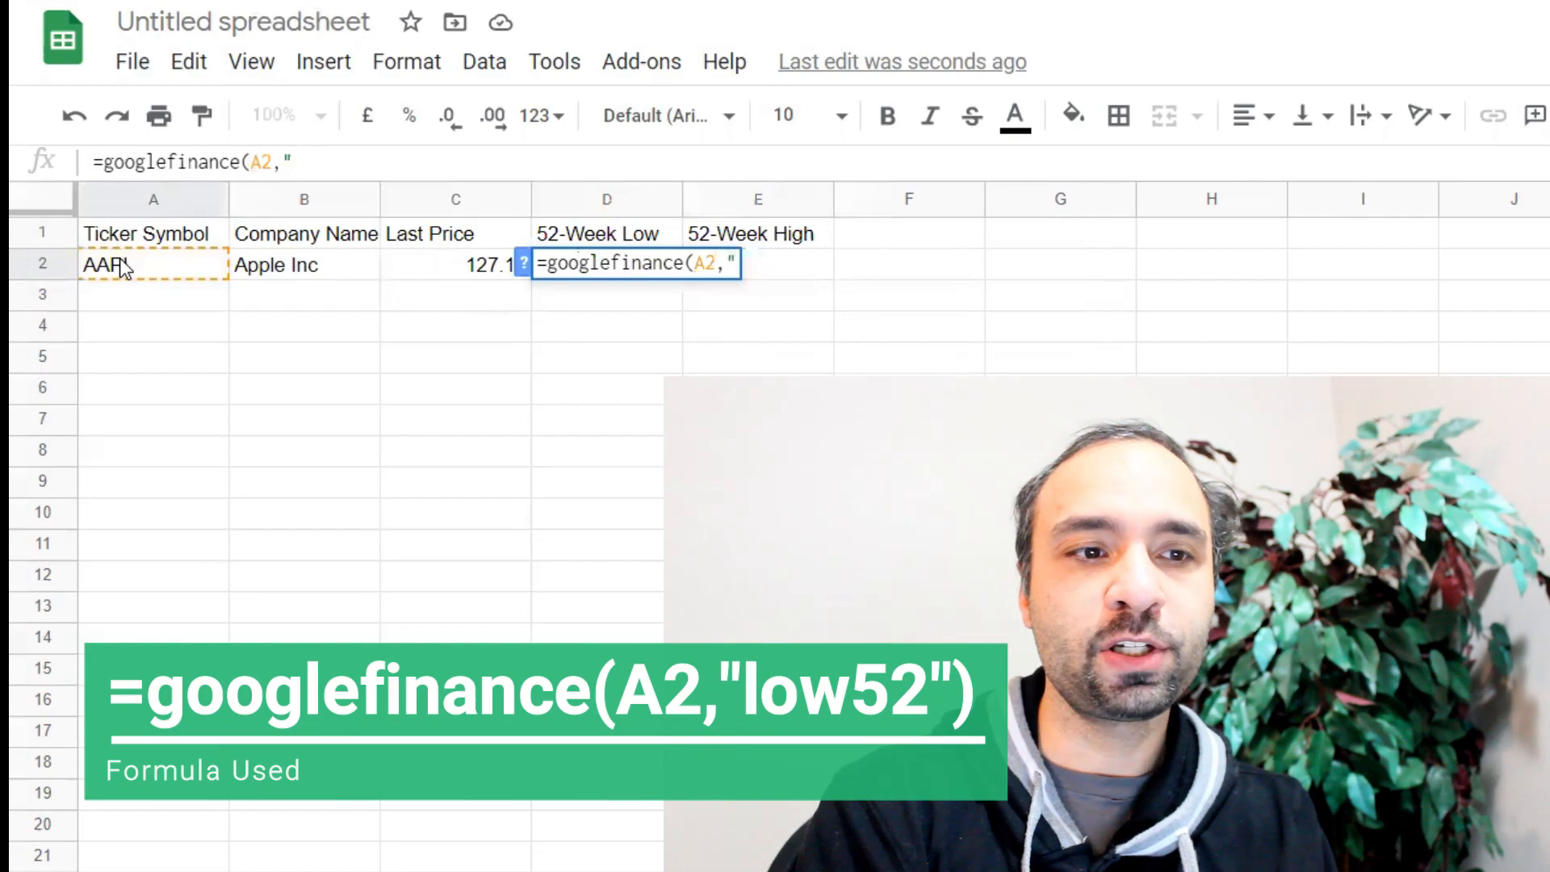
{"action": "type", "text": "low52\""}
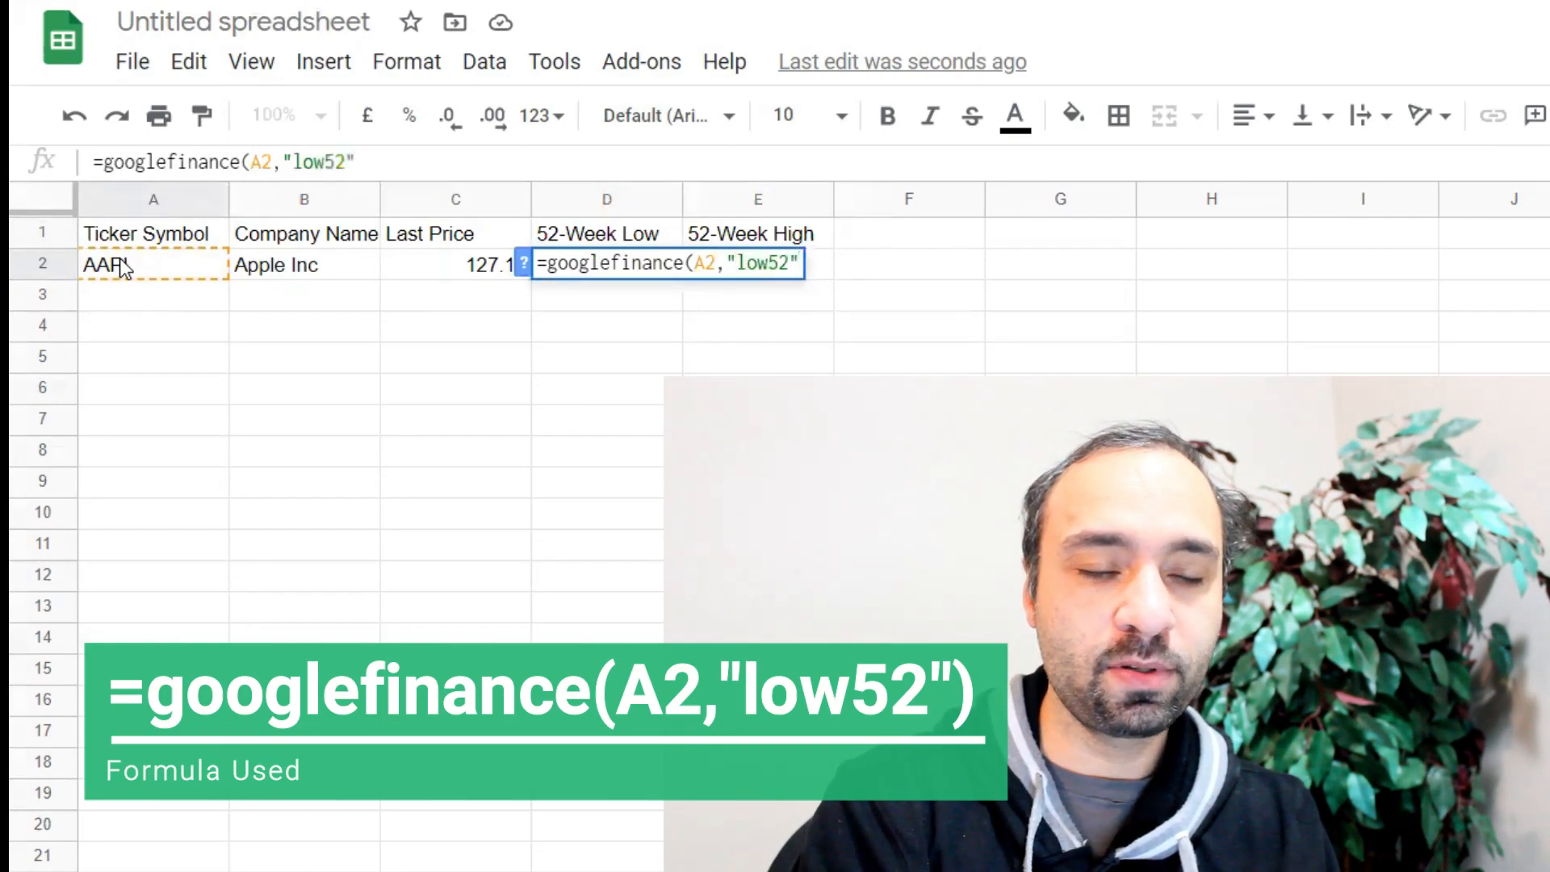
{"action": "type", "text": ")"}
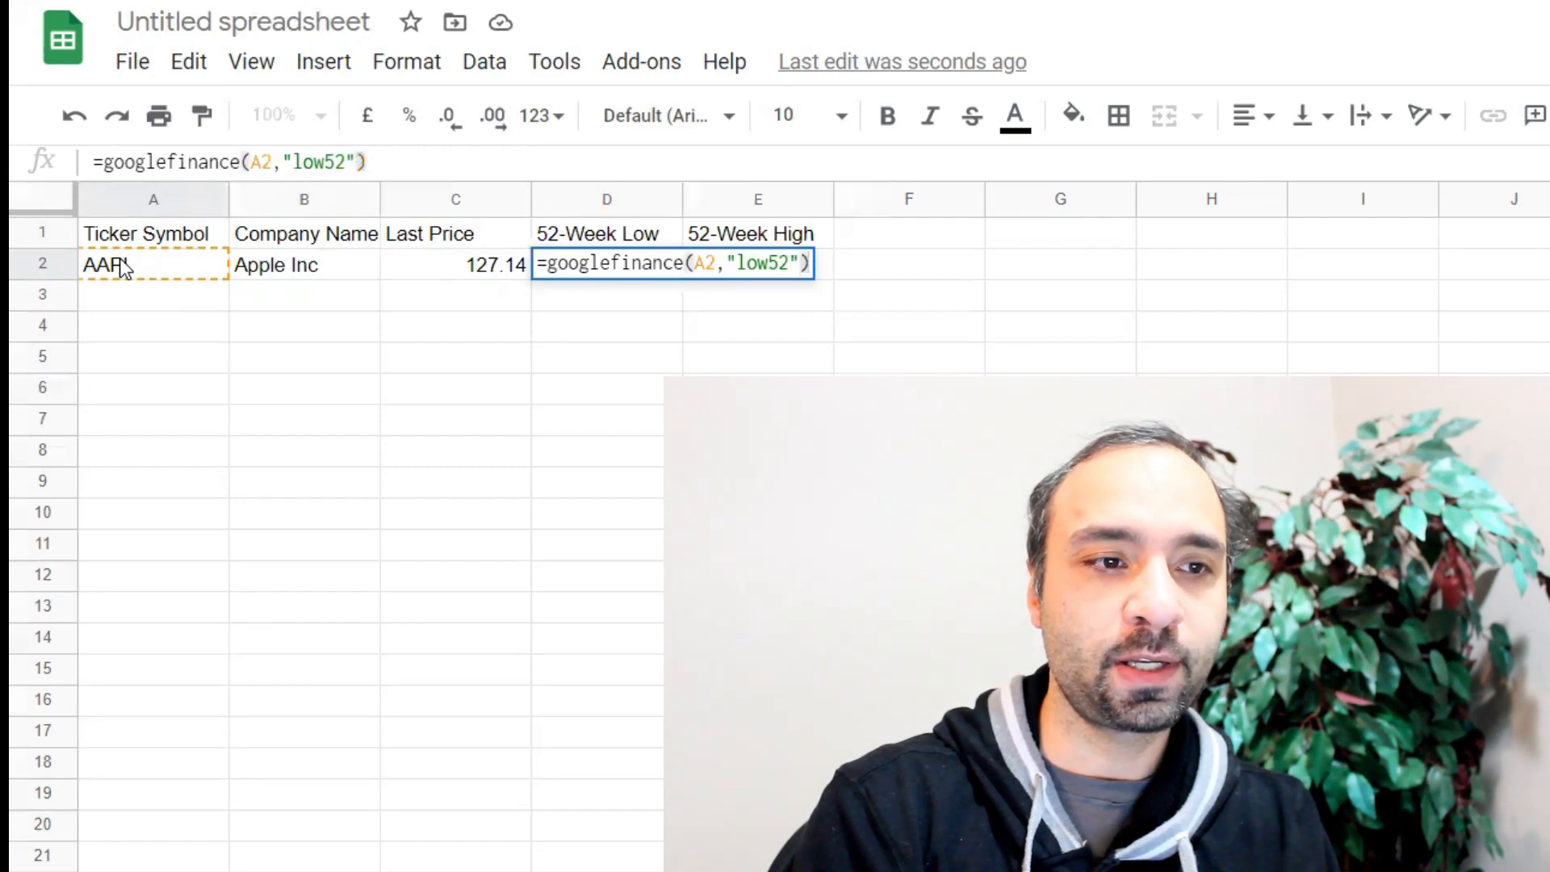
{"action": "key", "text": "Return"}
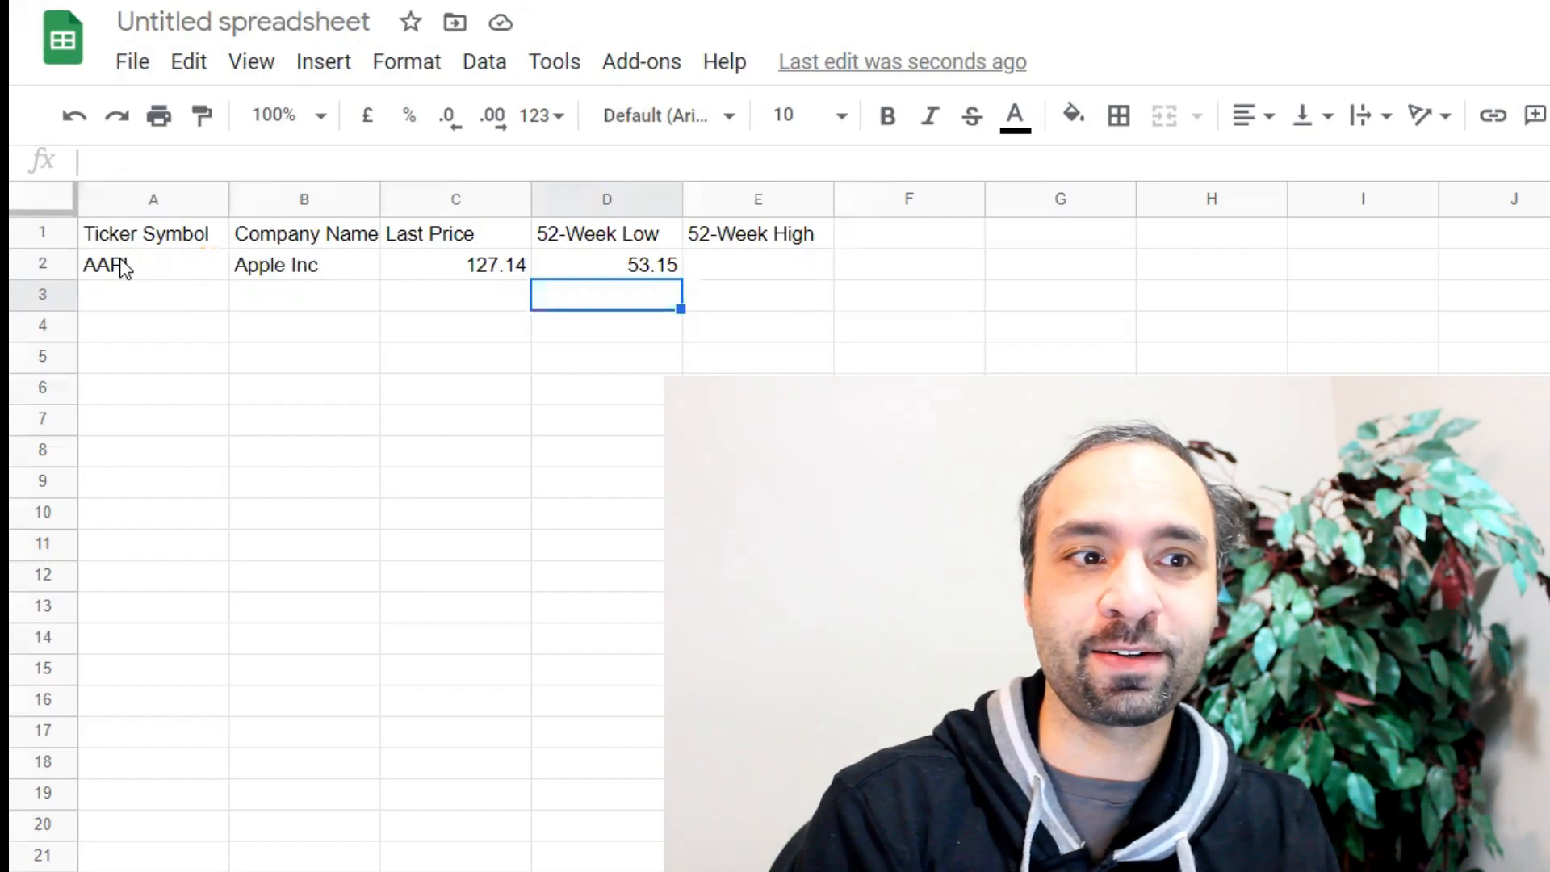
Step: Enter the formula =googlefinance(A2,"high52") in cell E2 to fetch the 52-week high
{"action": "key", "text": "Up"}
{"action": "key", "text": "Right"}
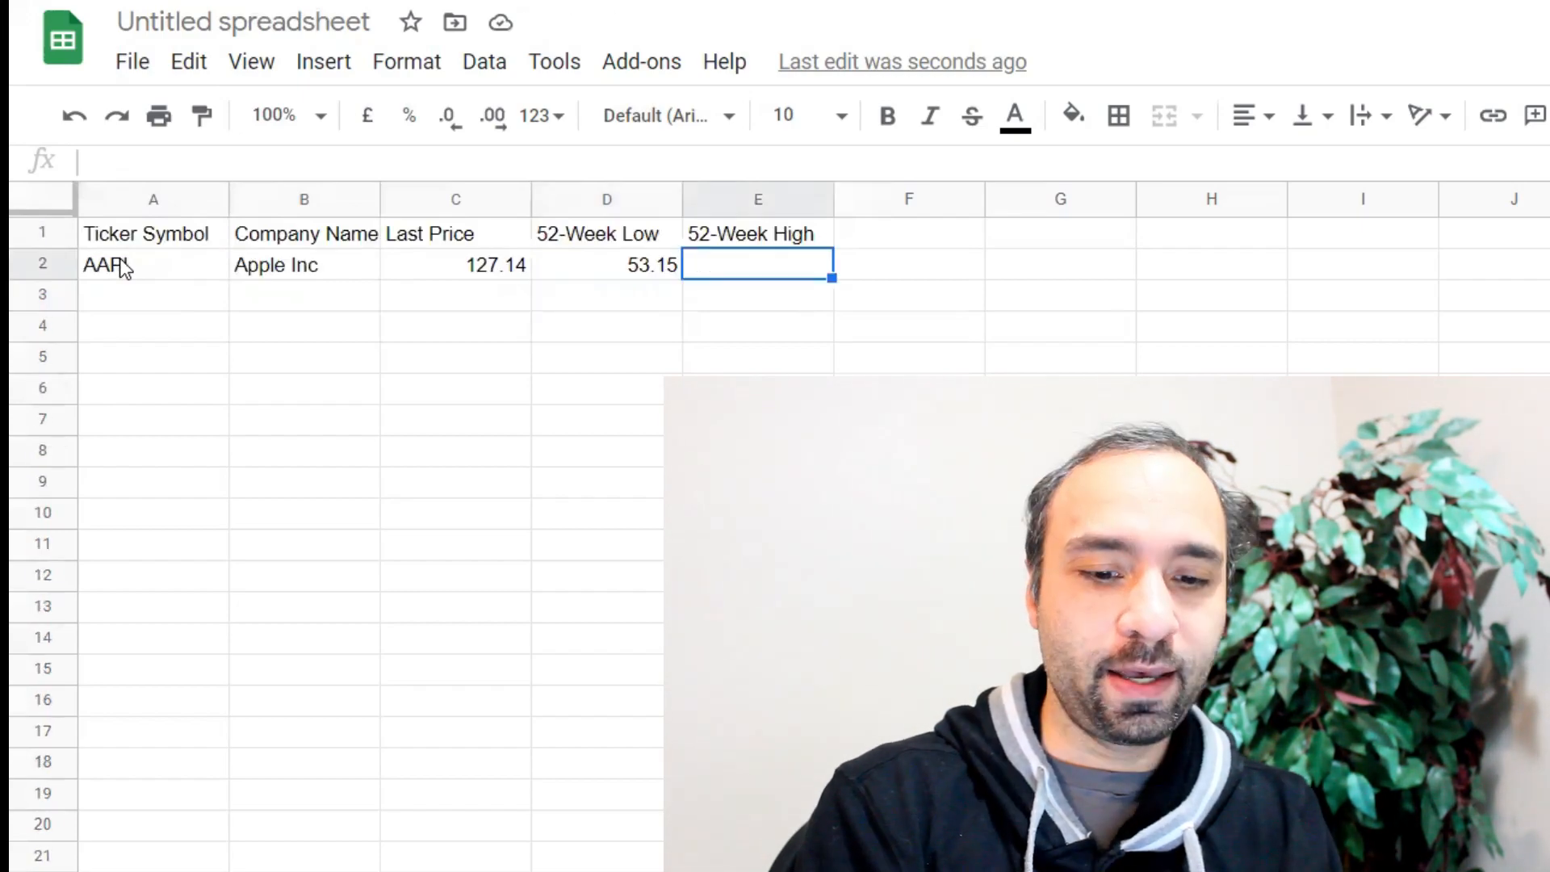
{"action": "type", "text": "=goo"}
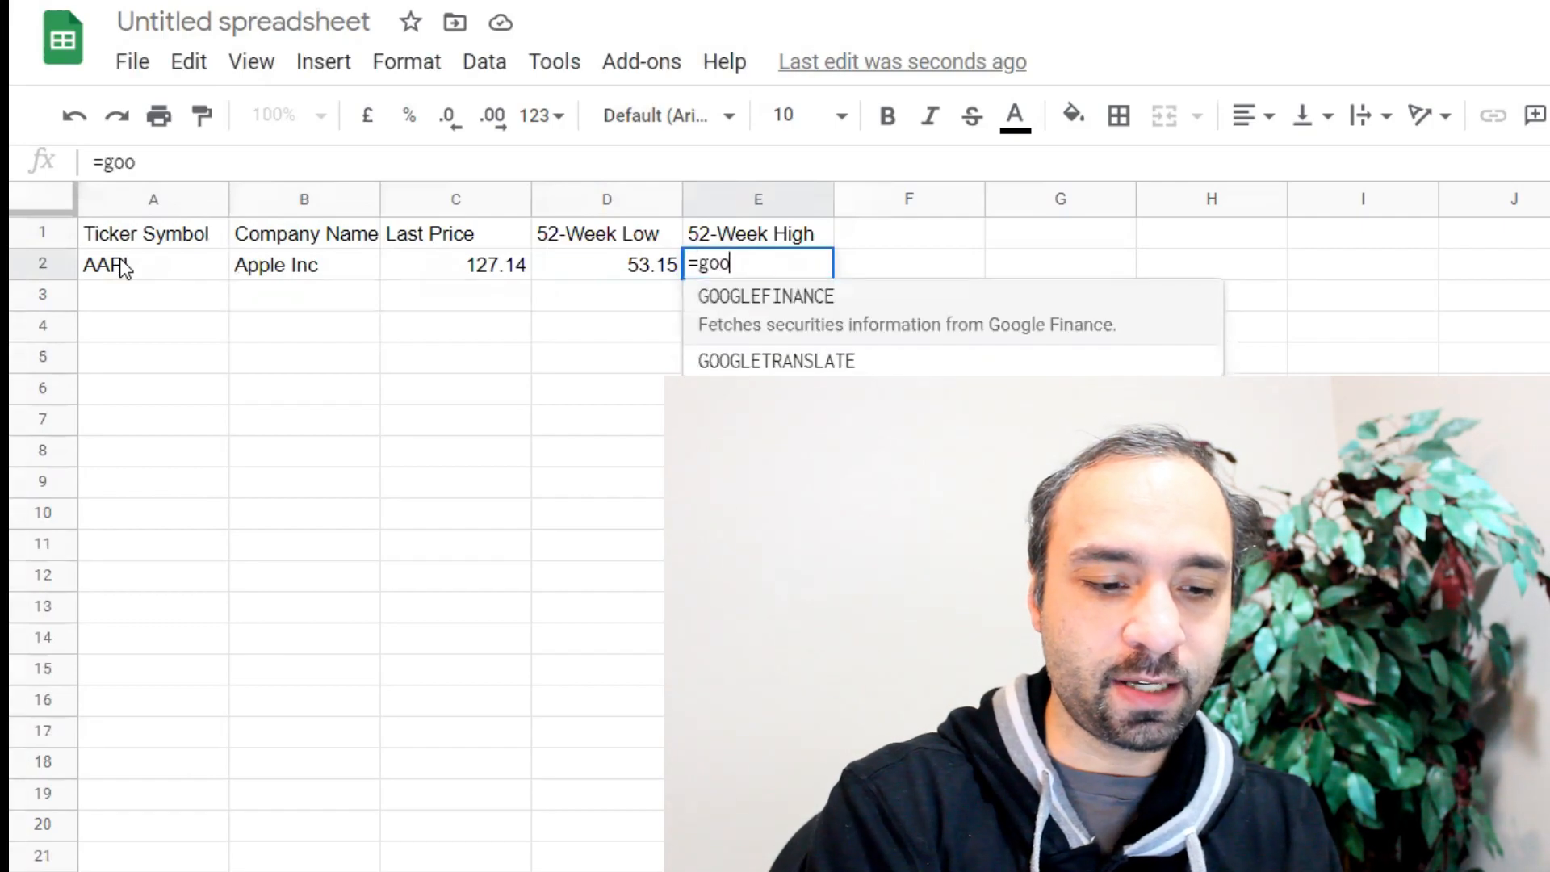
{"action": "type", "text": "glefinance"}
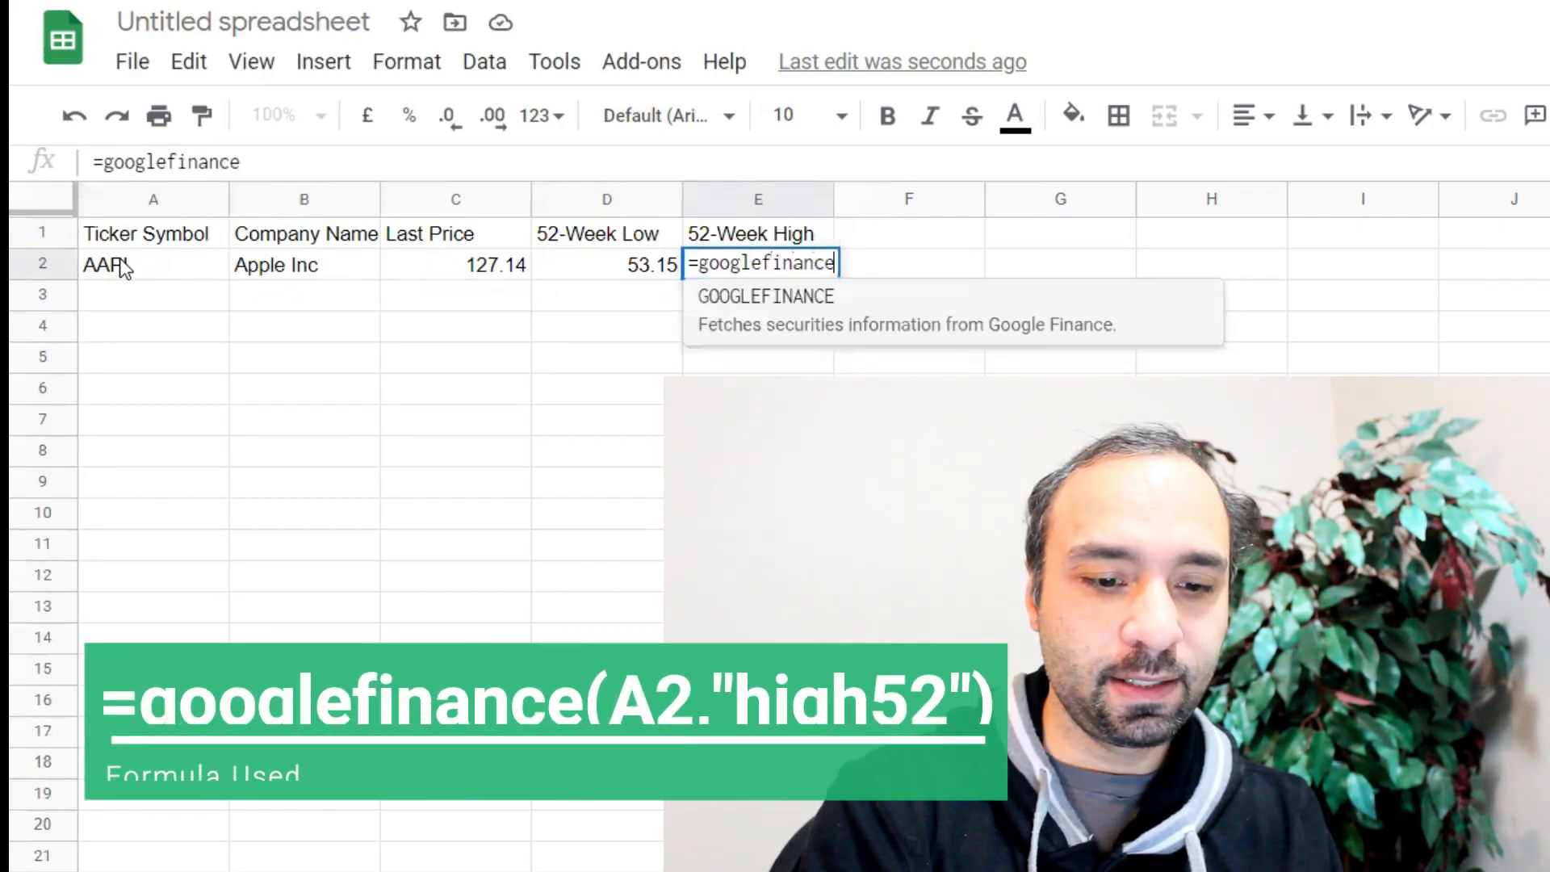
{"action": "type", "text": "("}
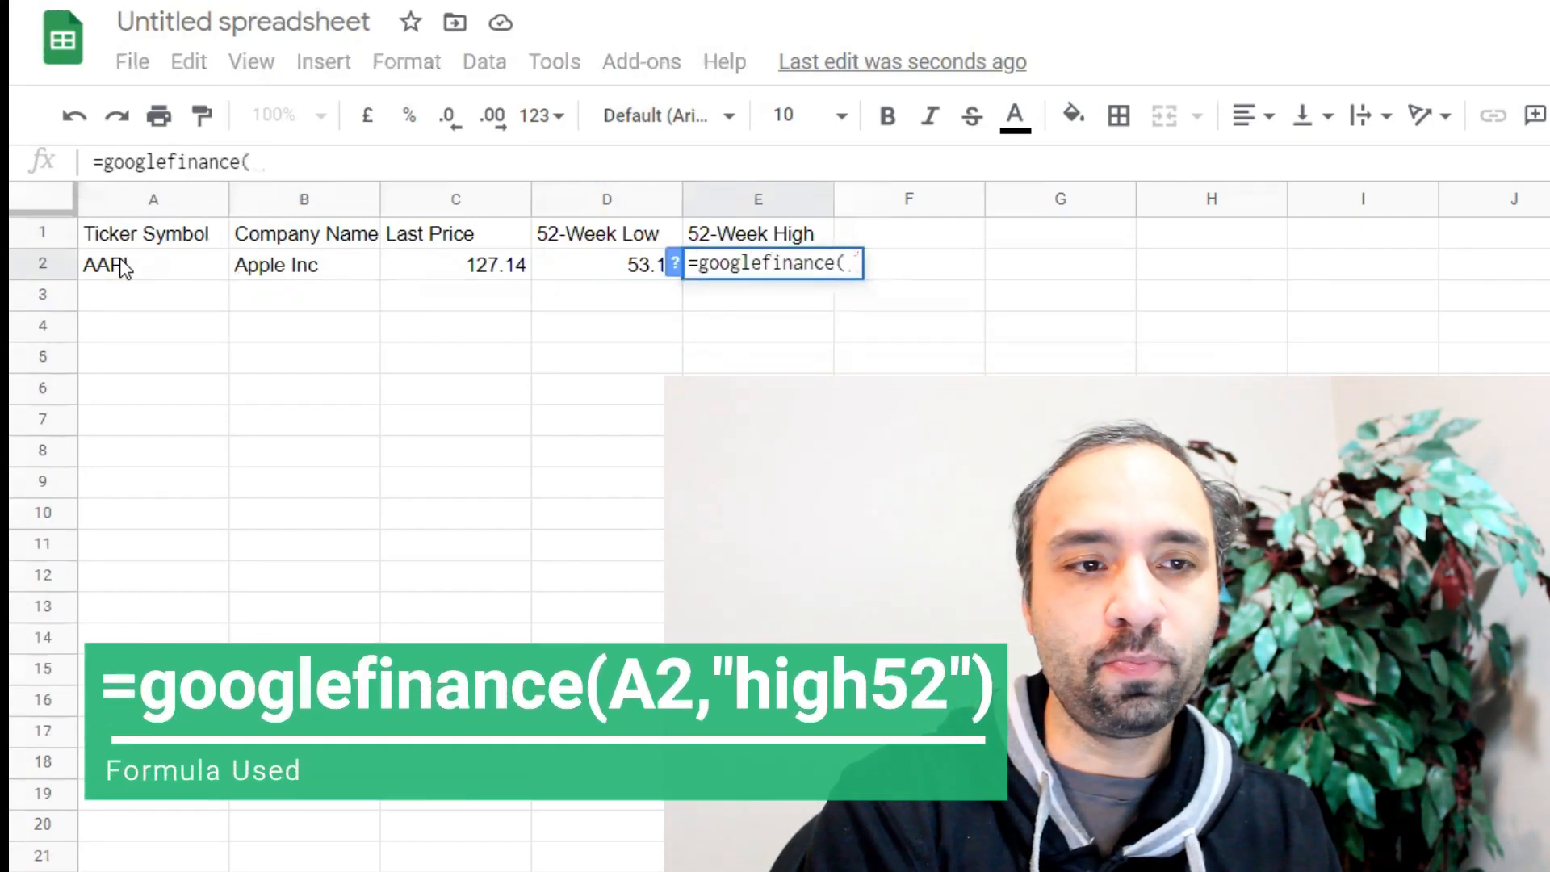
{"action": "left_click", "coordinate": [157, 265]}
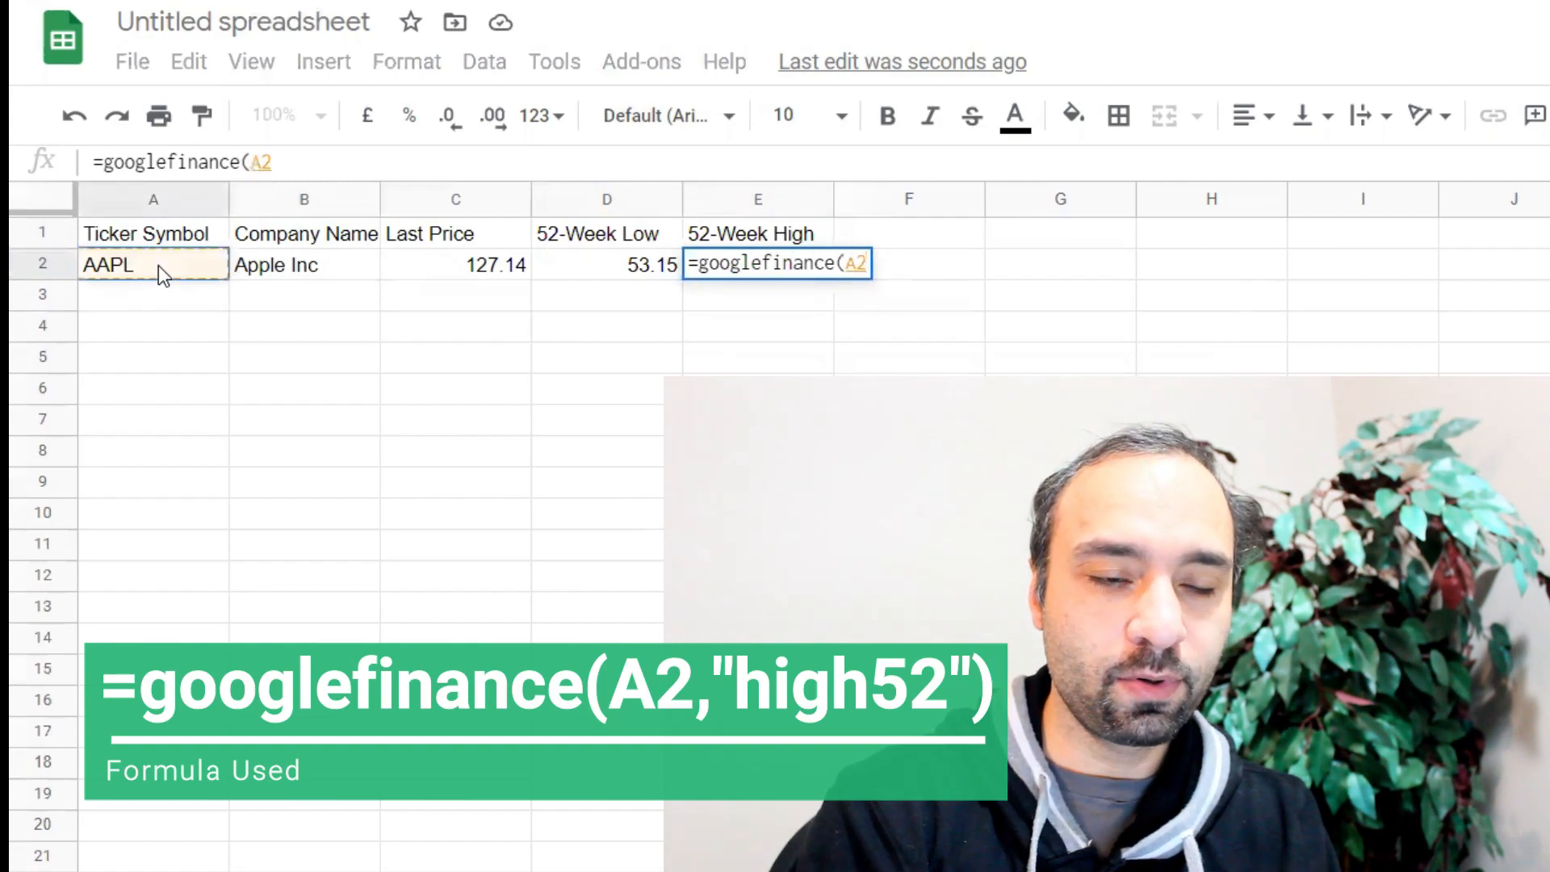
{"action": "type", "text": ",\""}
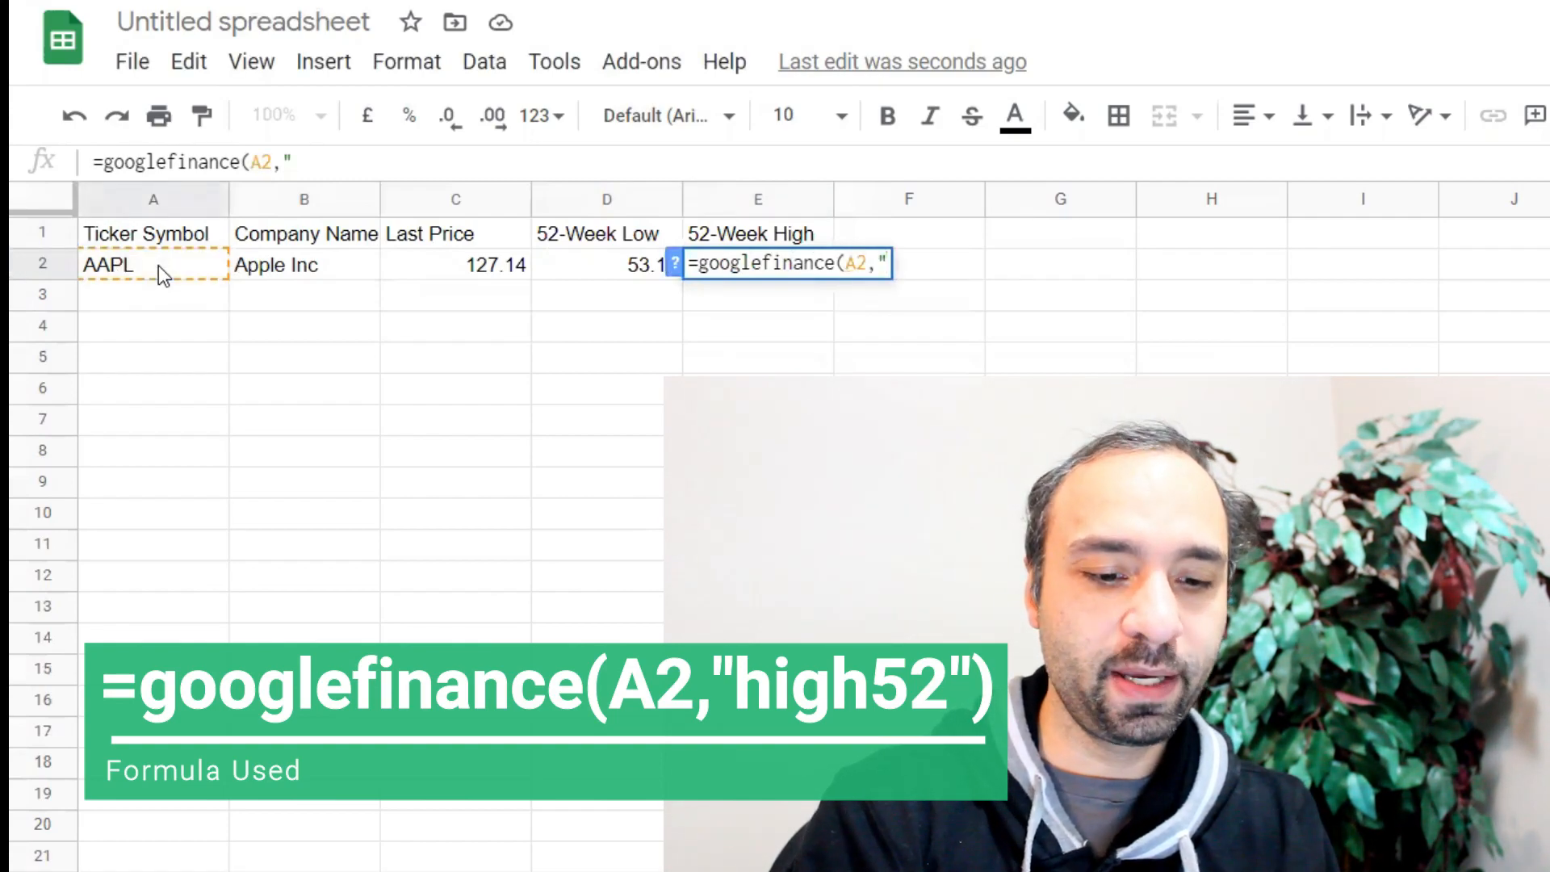
{"action": "type", "text": "high5"}
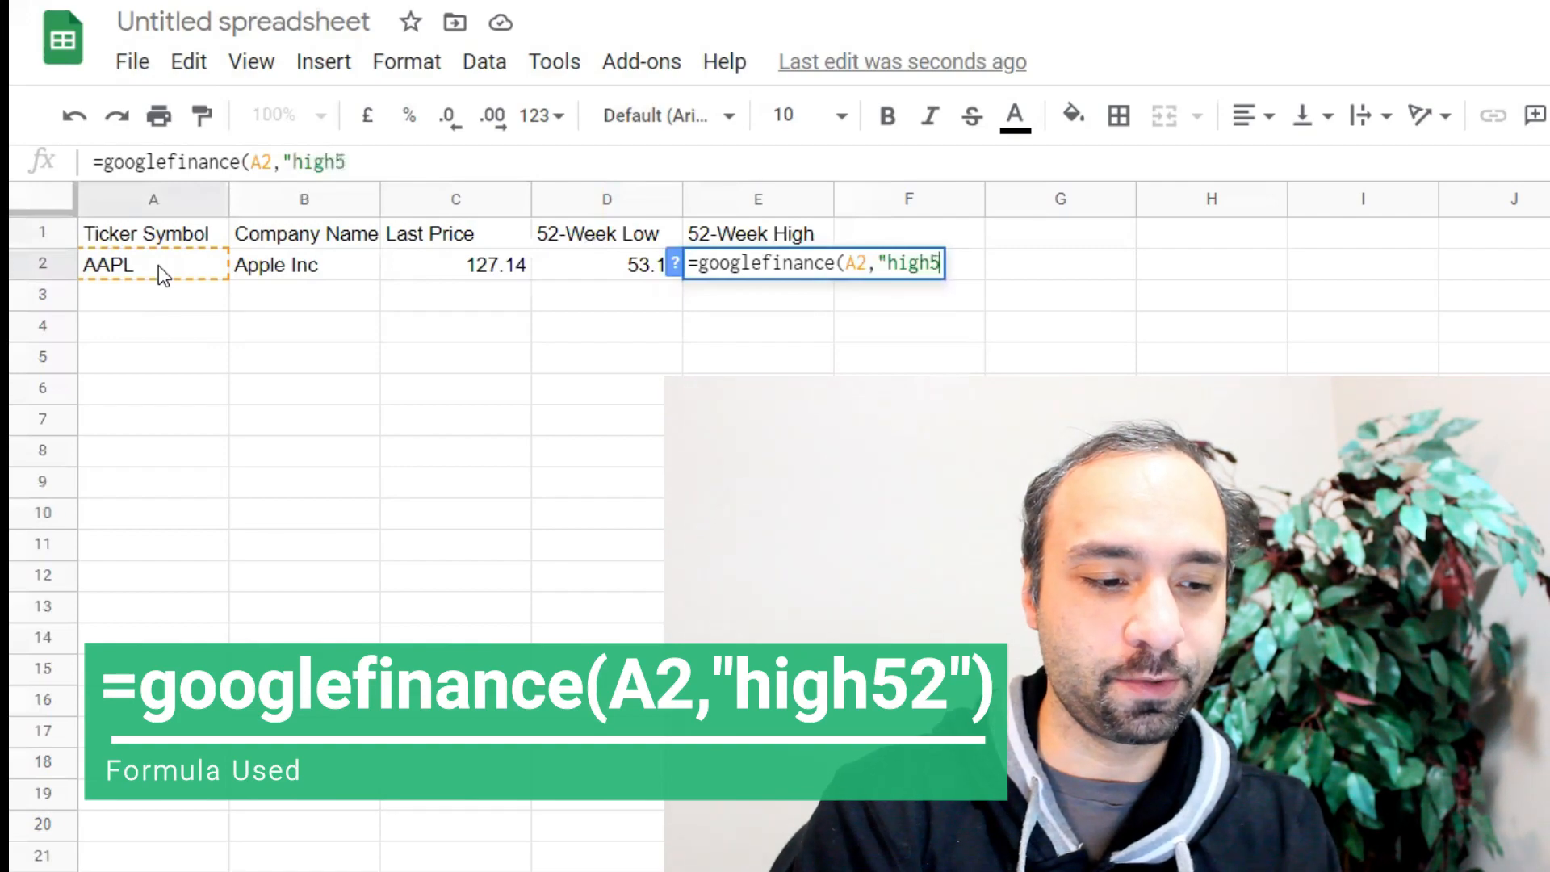
{"action": "type", "text": "2\""}
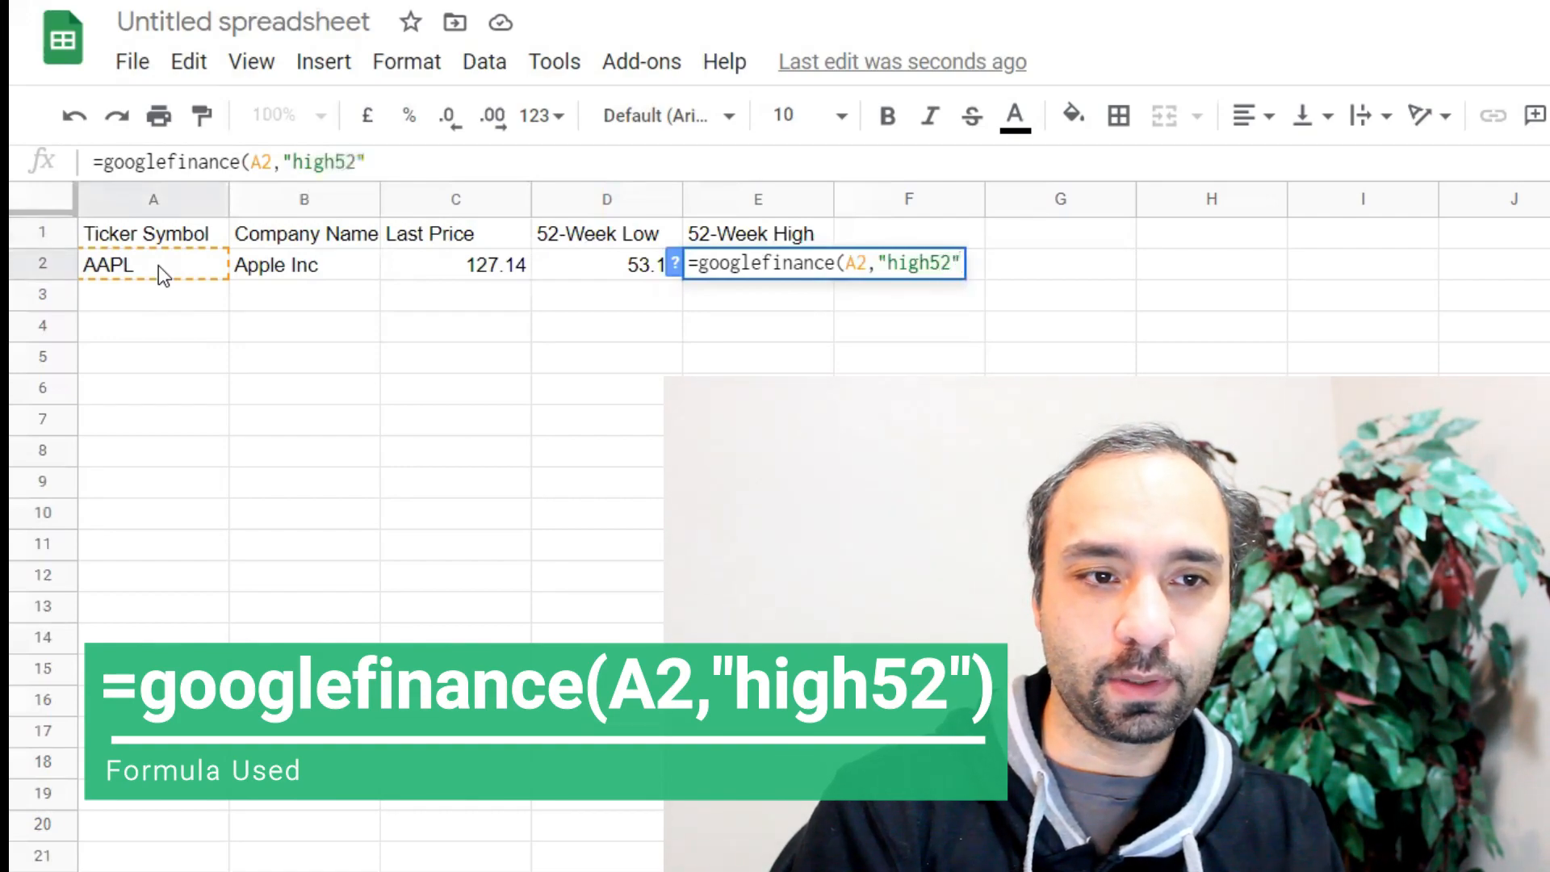
{"action": "type", "text": ")"}
{"action": "key", "text": "Return"}
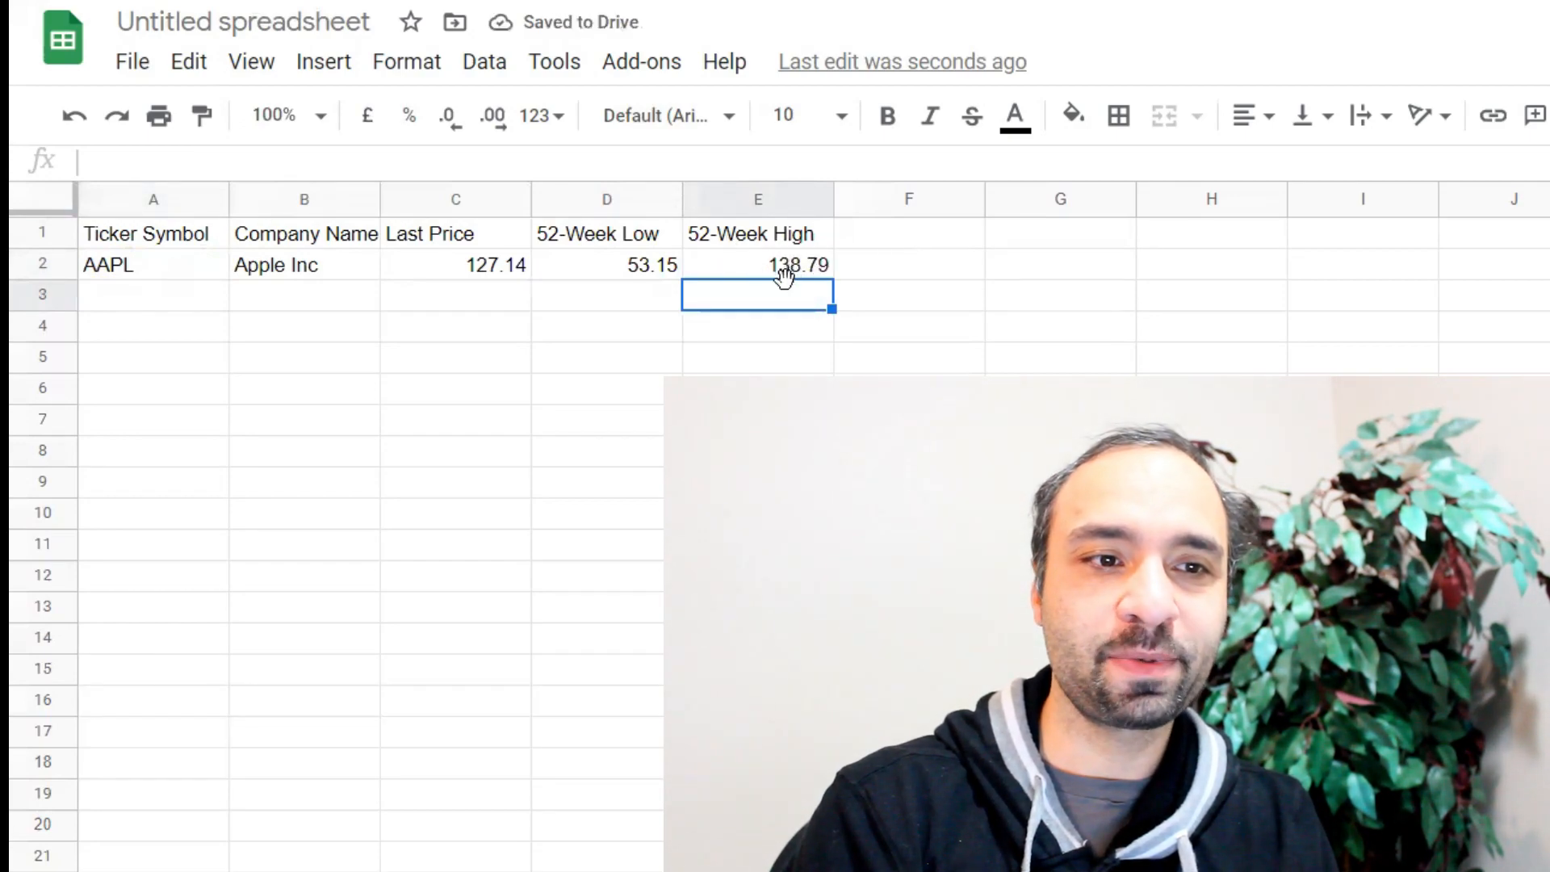
Step: Enter the header P/E Ratio in cell F1
{"action": "left_click", "coordinate": [873, 234]}
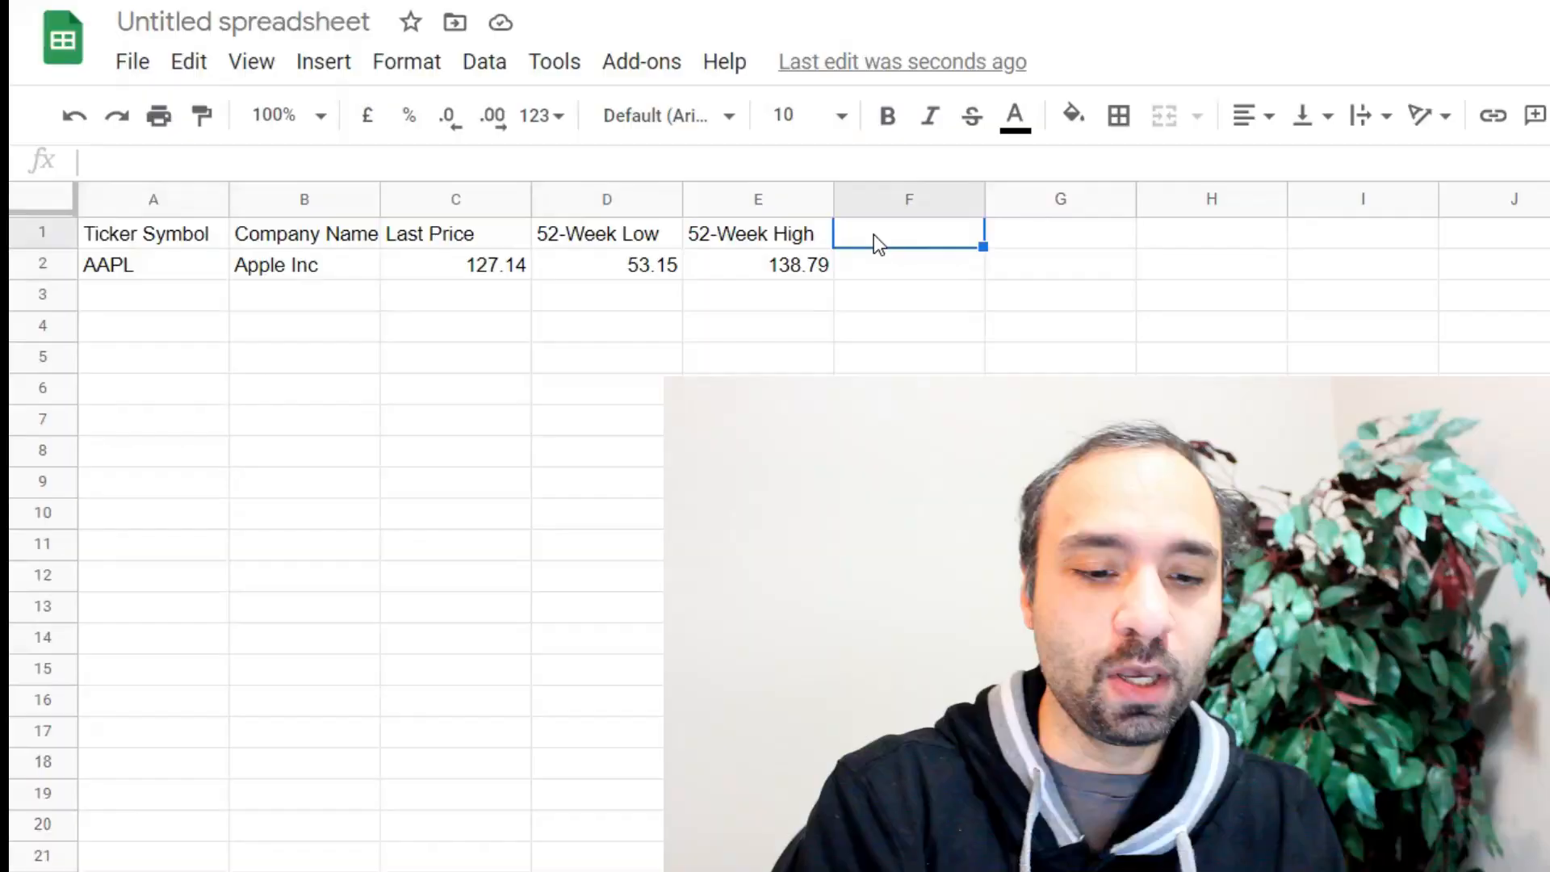
{"action": "type", "text": "P/E"}
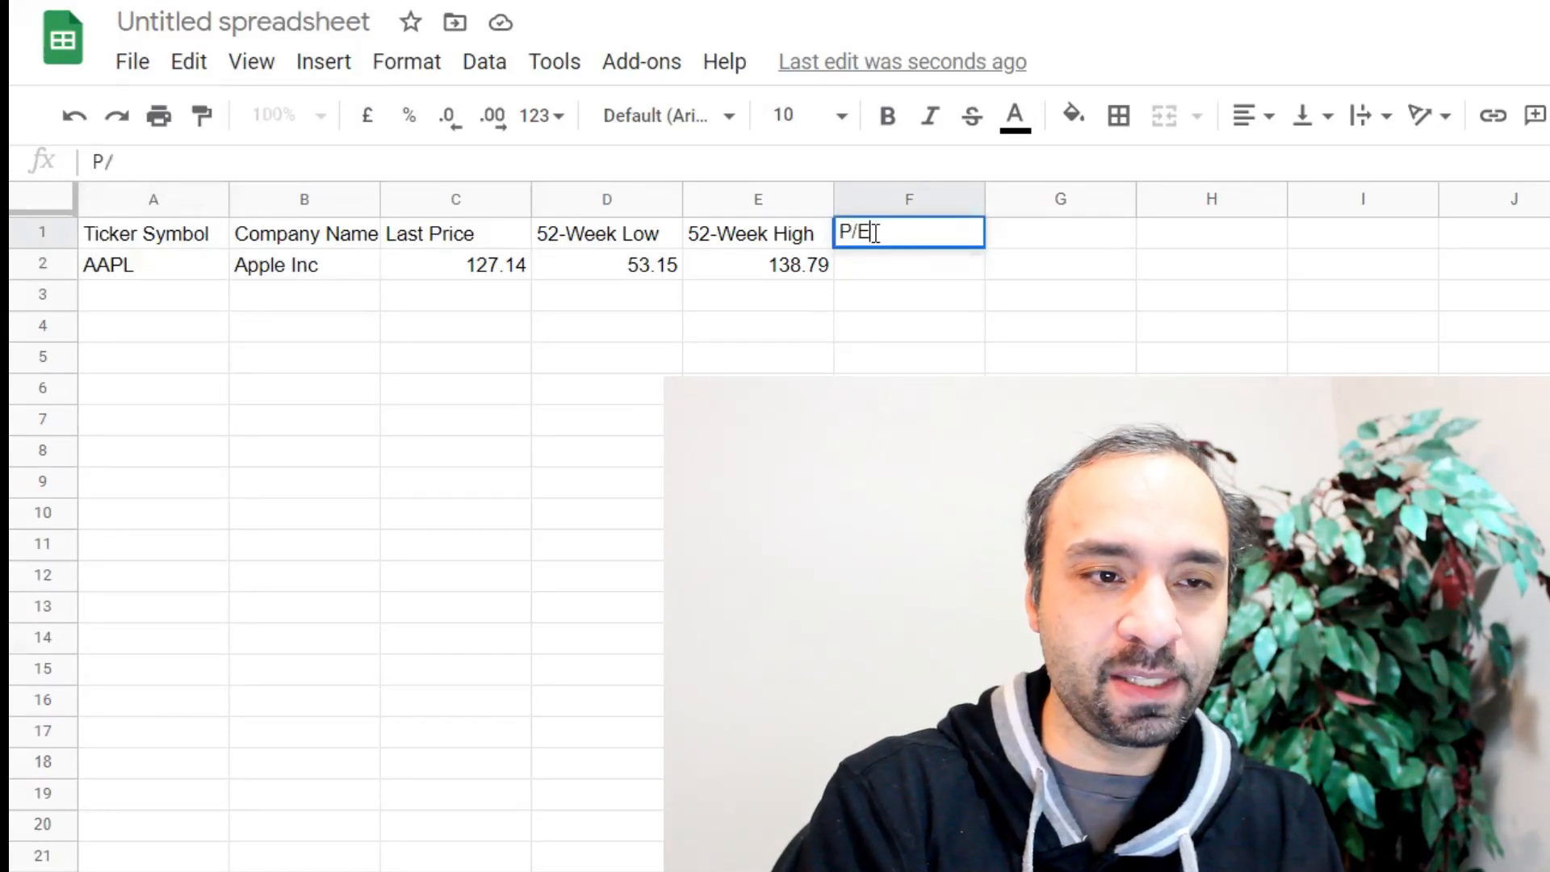
{"action": "type", "text": " Ratio"}
{"action": "key", "text": "Return"}
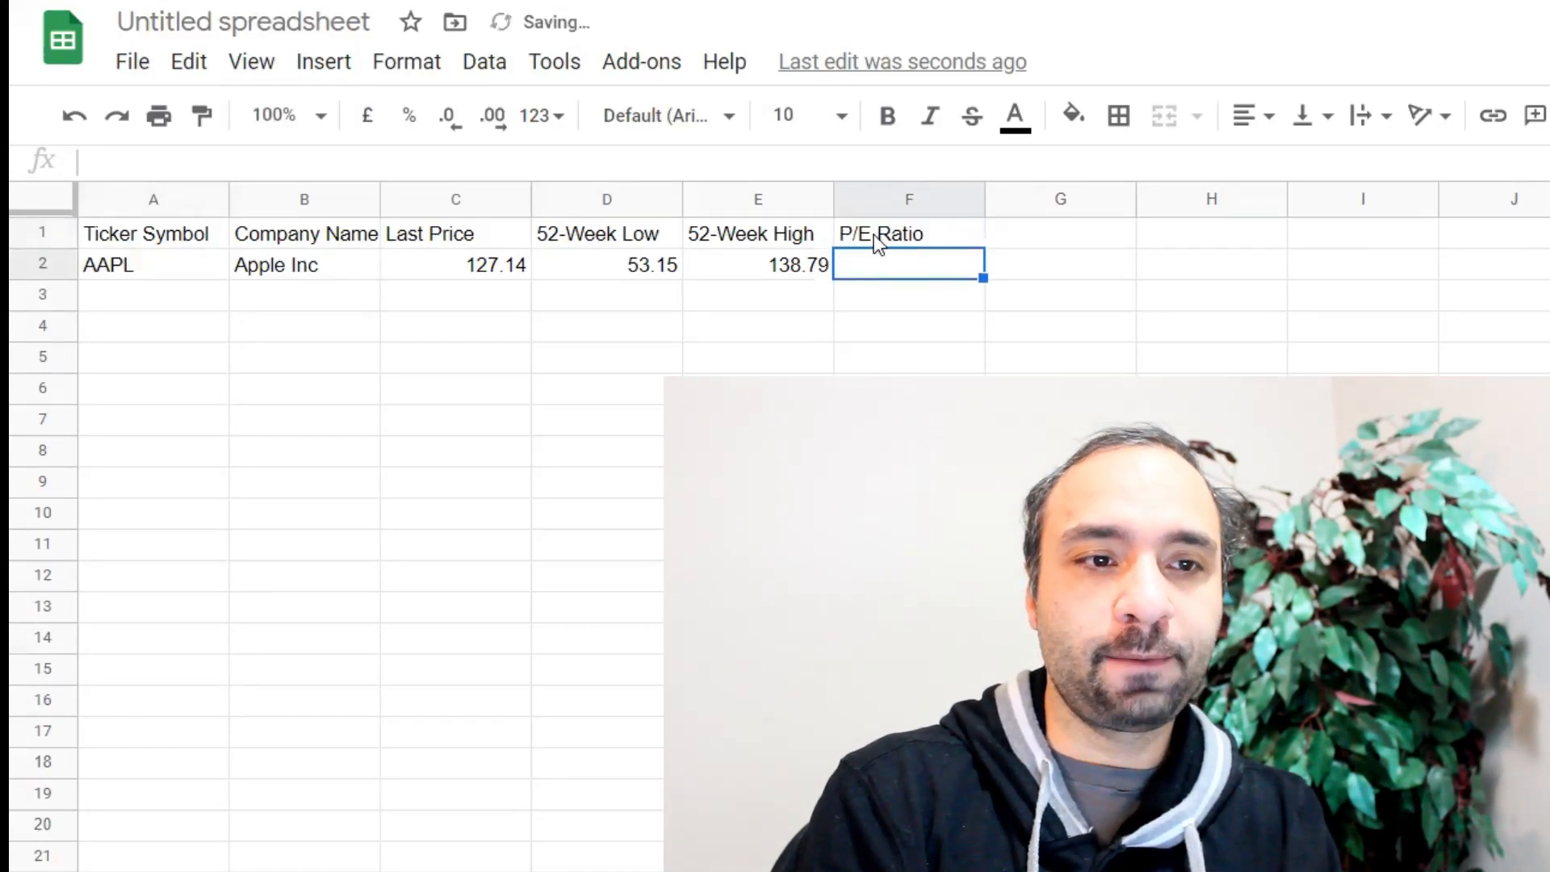
Step: Enter the formula =googlefinance(A2,"pe") in cell F2 to fetch the P/E ratio
{"action": "type", "text": "=g"}
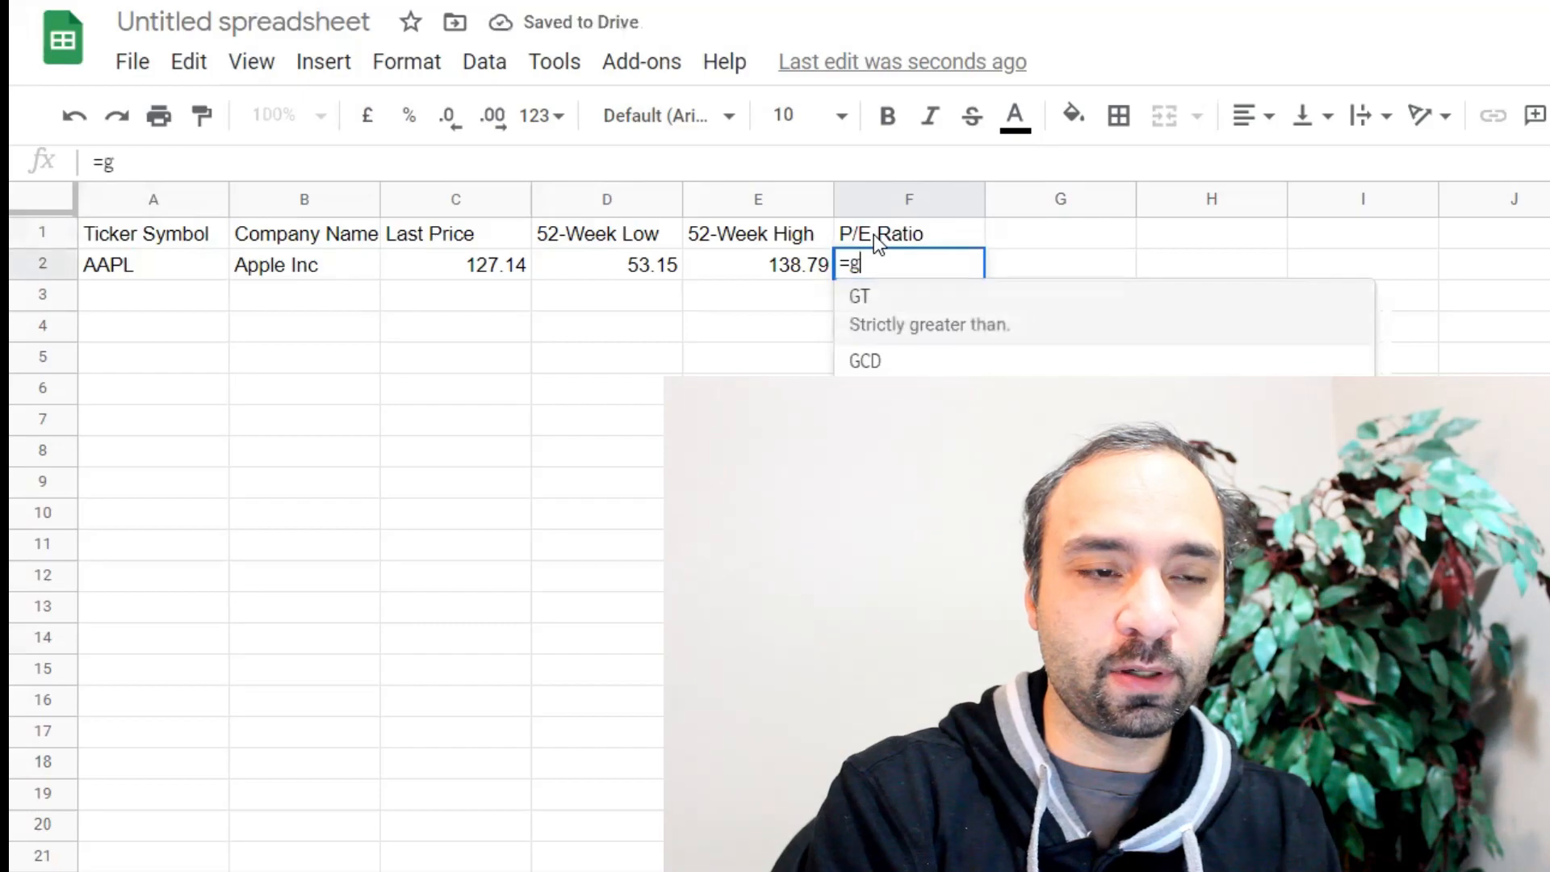
{"action": "type", "text": "ooglefina"}
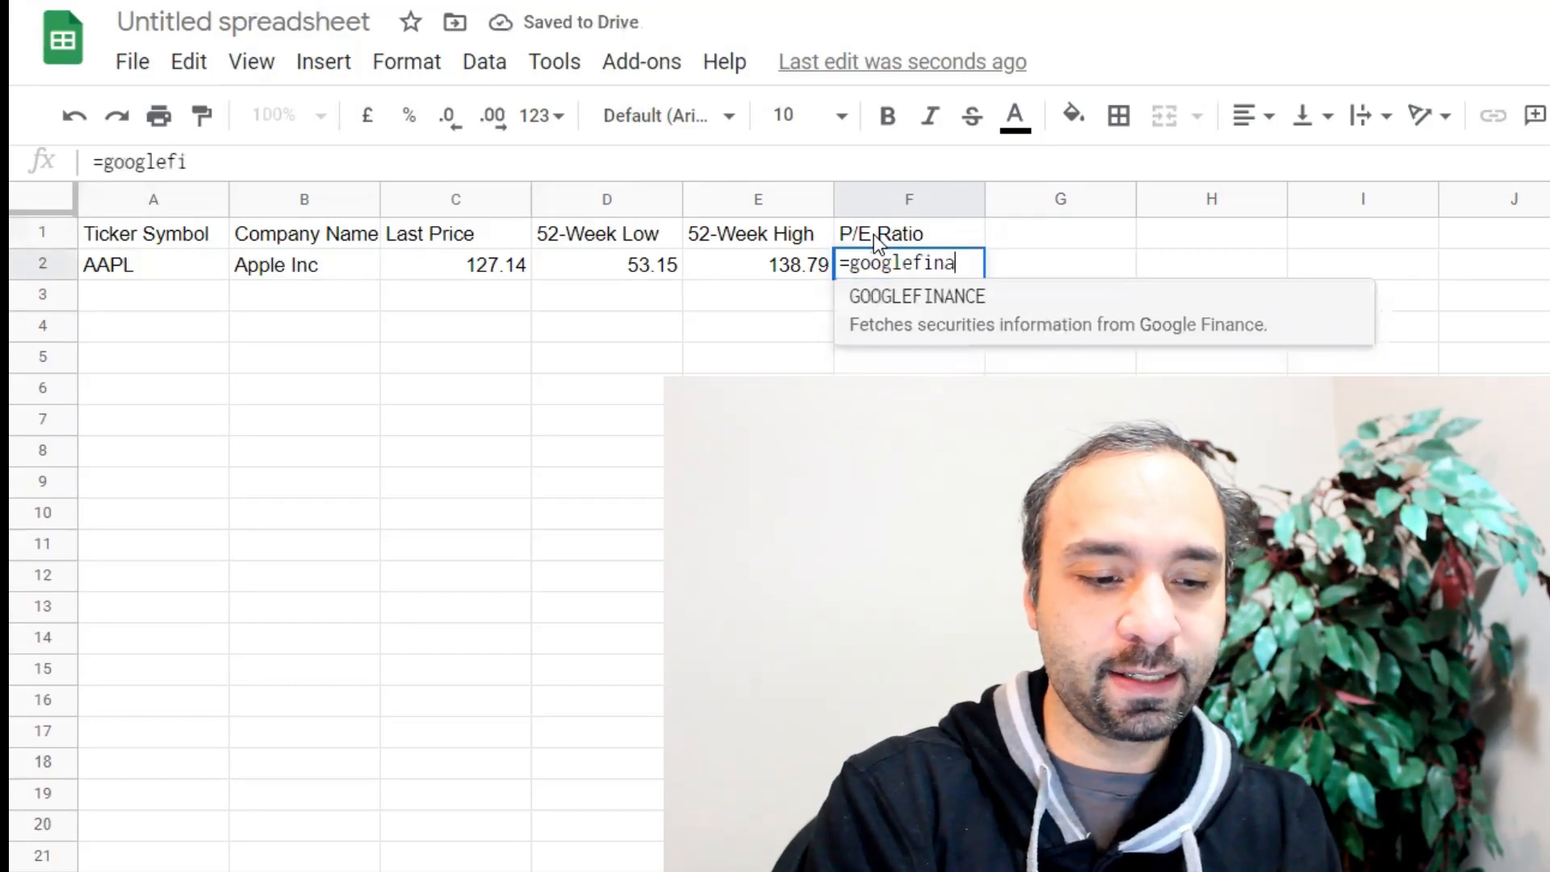
{"action": "type", "text": "nce("}
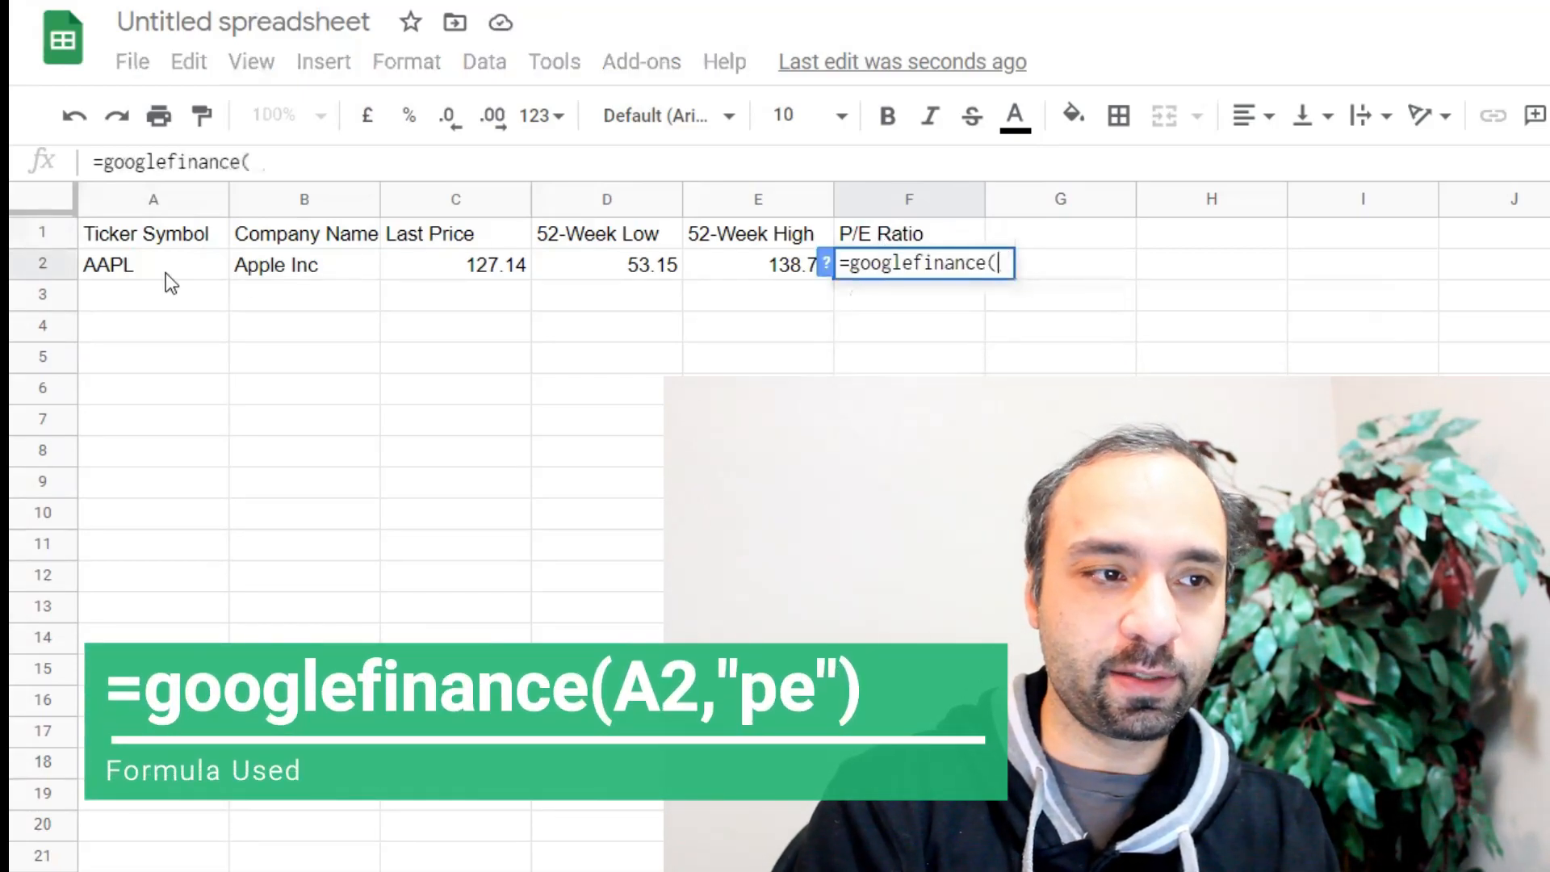
{"action": "left_click", "coordinate": [166, 275]}
{"action": "type", "text": ","}
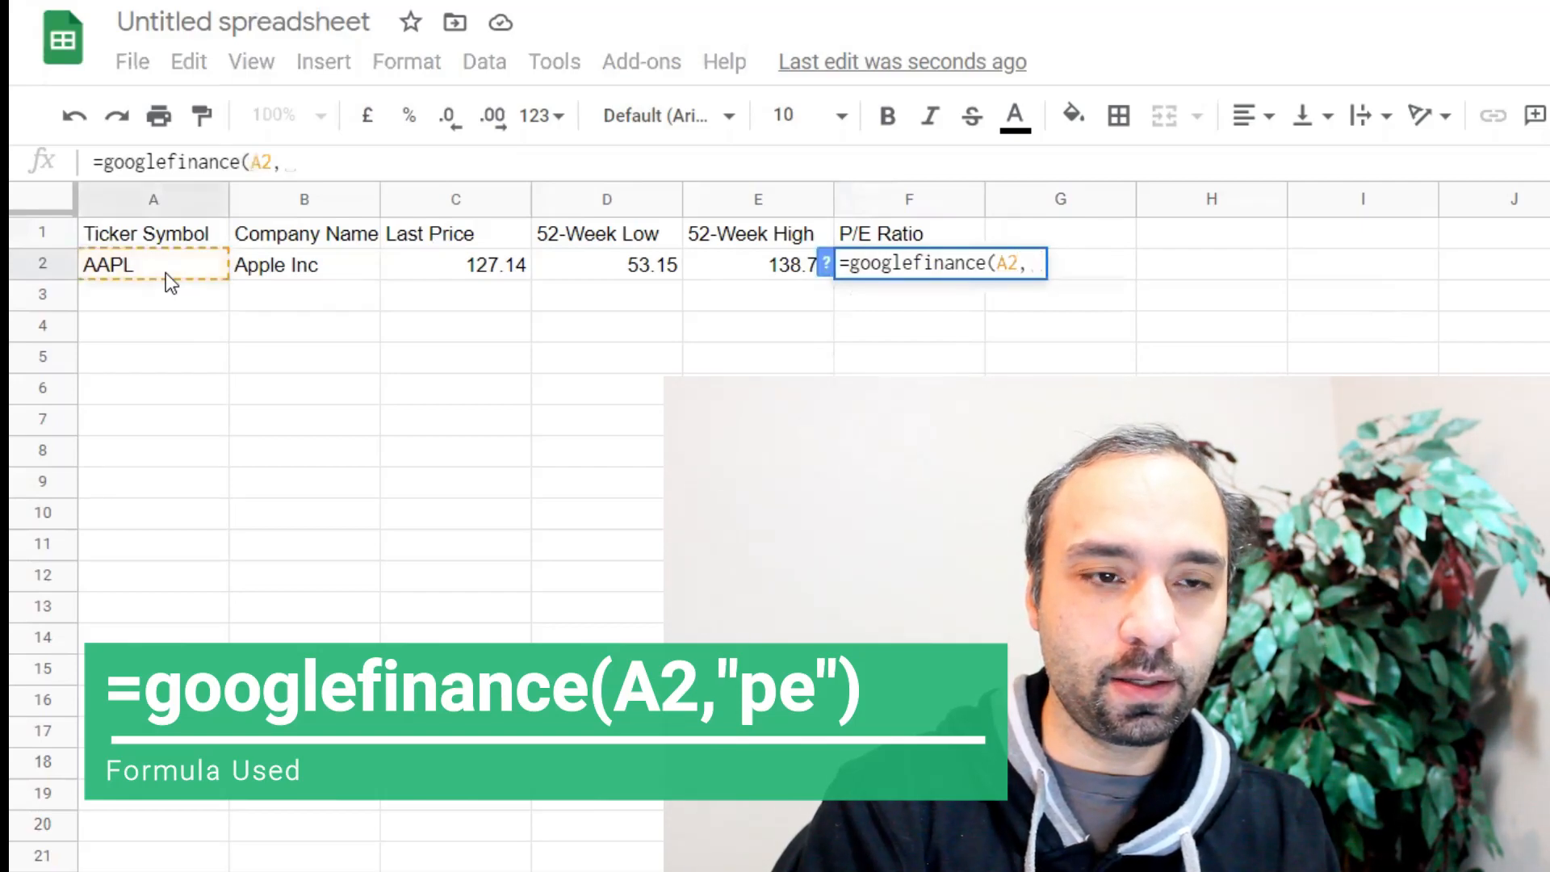
{"action": "type", "text": "\"pe"}
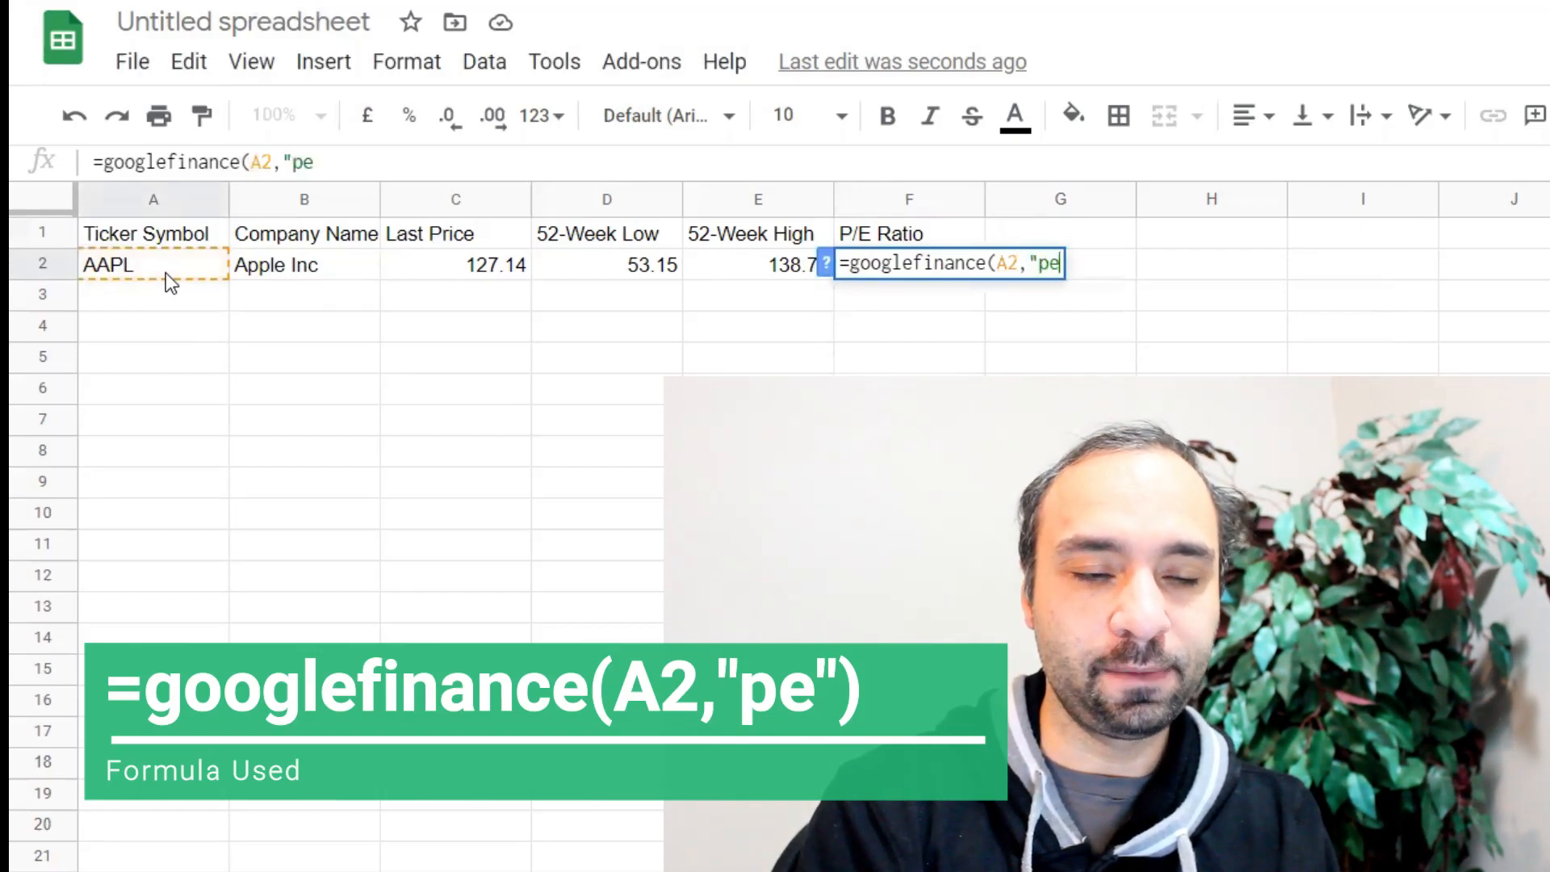
{"action": "type", "text": "\")"}
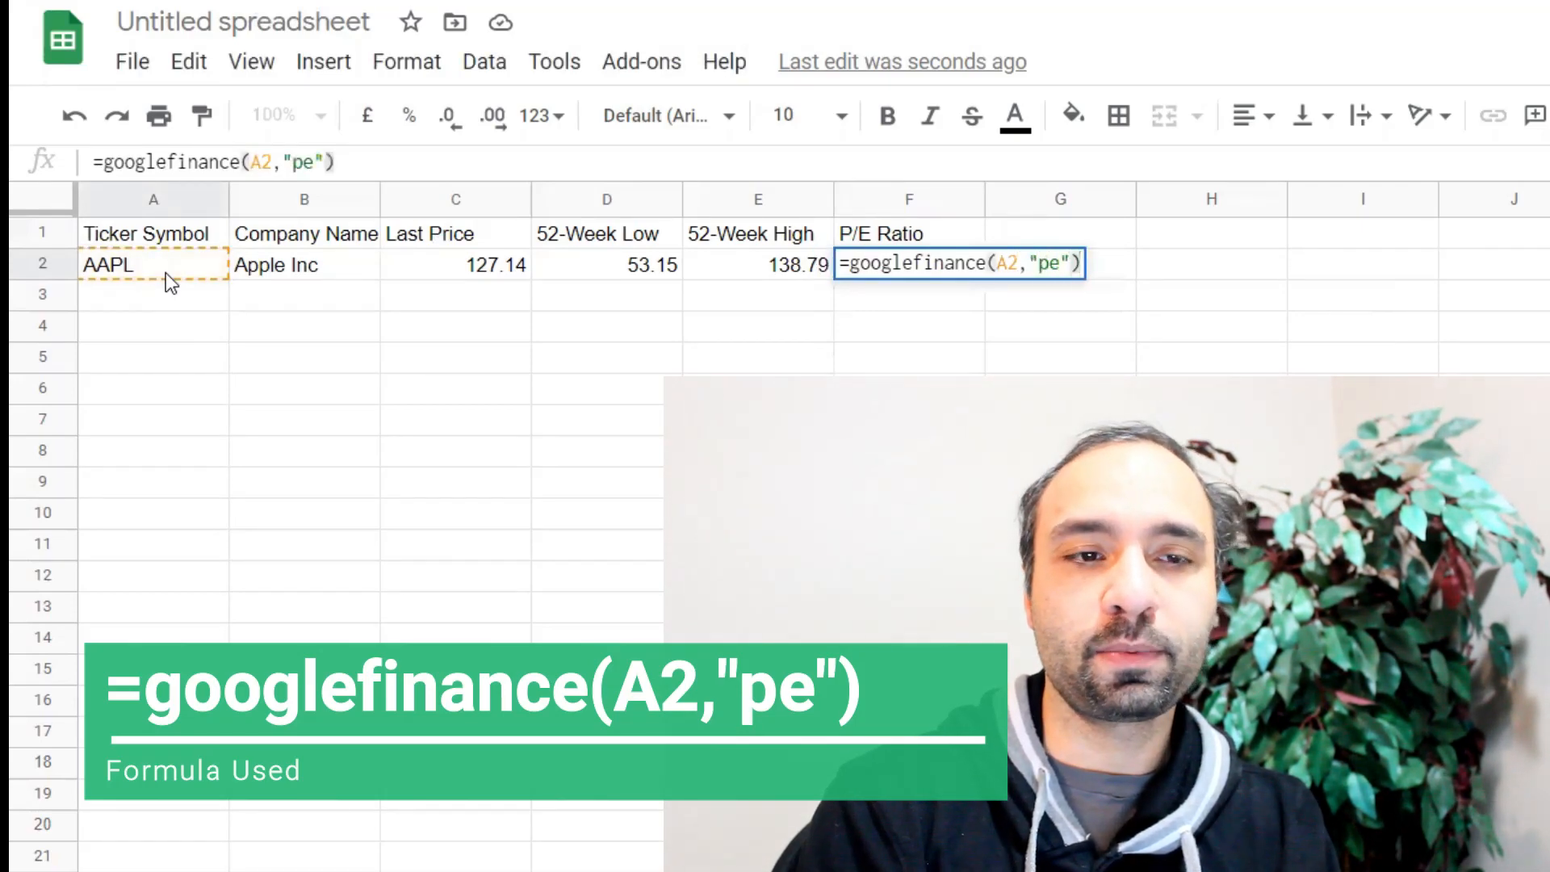
{"action": "key", "text": "Return"}
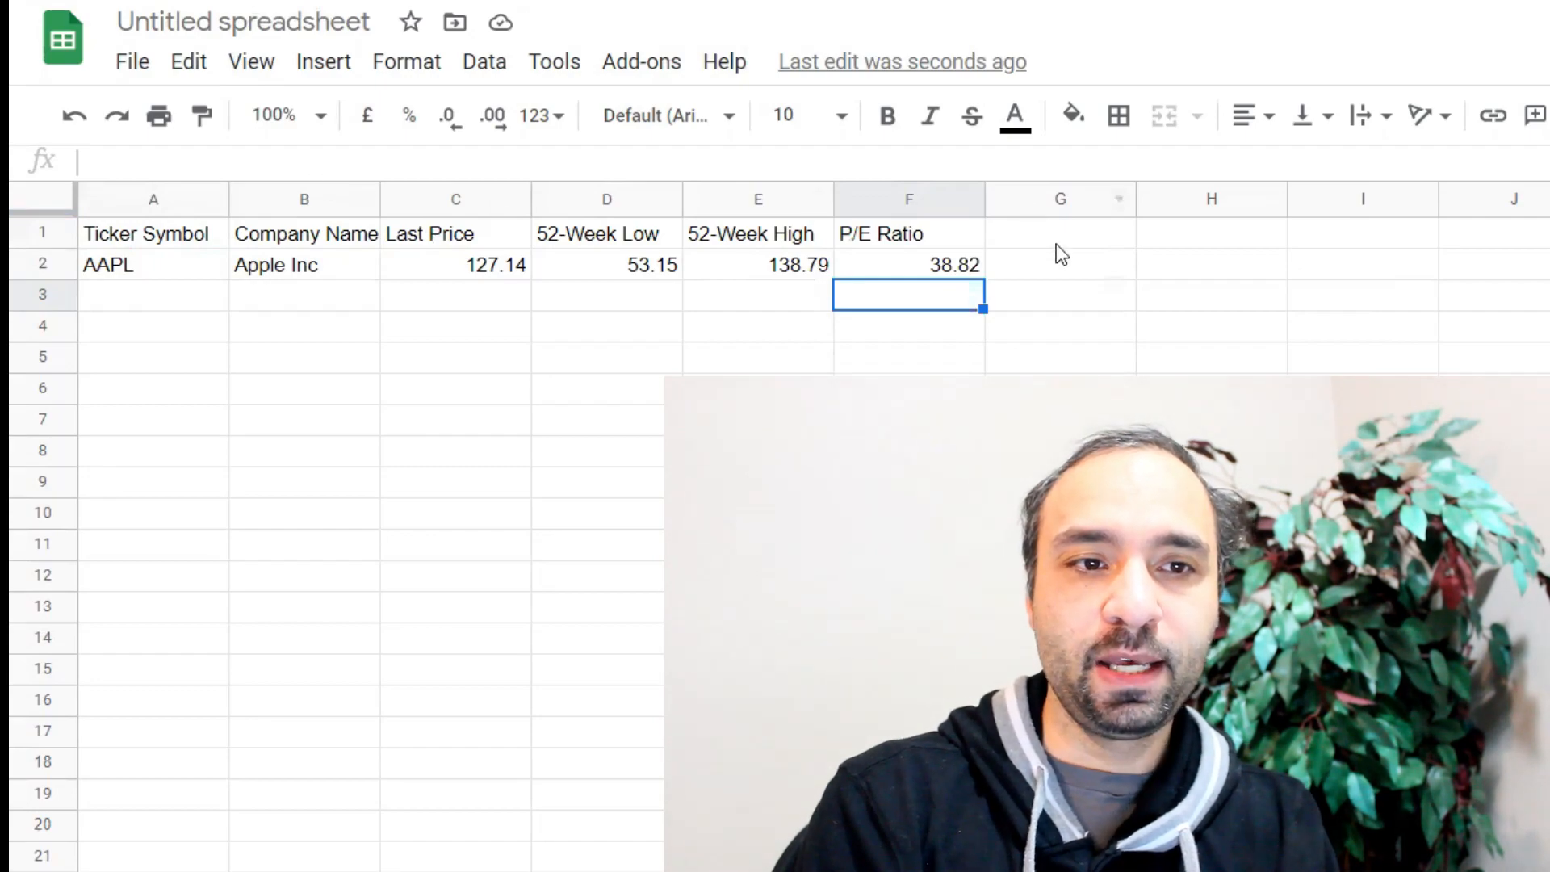
Step: Select cell A3 for the next ticker and open google.com in a new browser window
{"action": "left_click", "coordinate": [128, 279]}
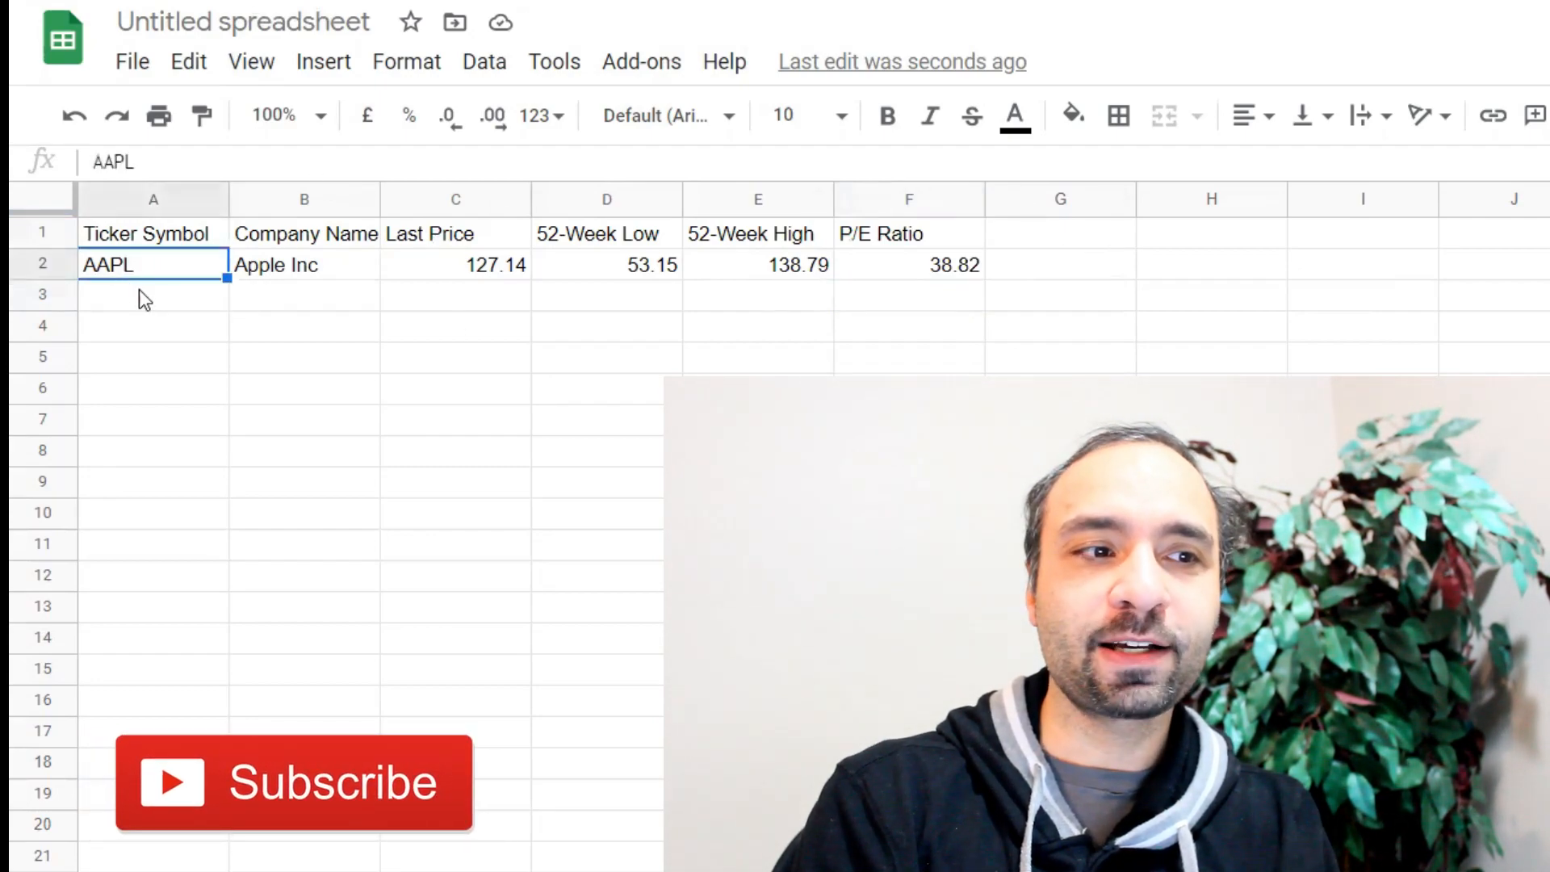
{"action": "left_click", "coordinate": [142, 292]}
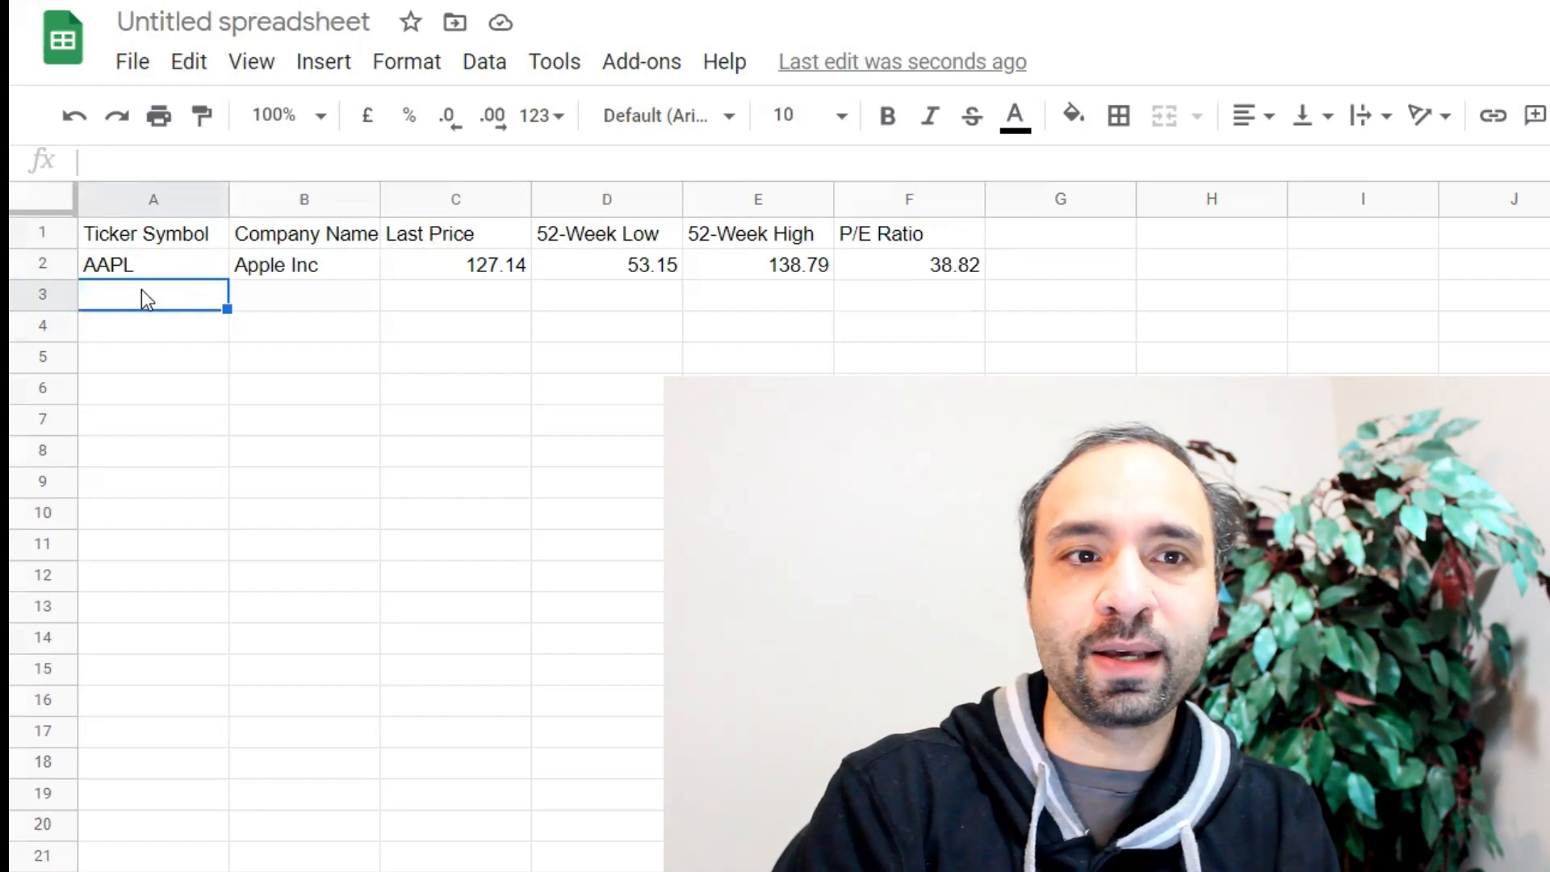
{"action": "key", "text": "ctrl+n"}
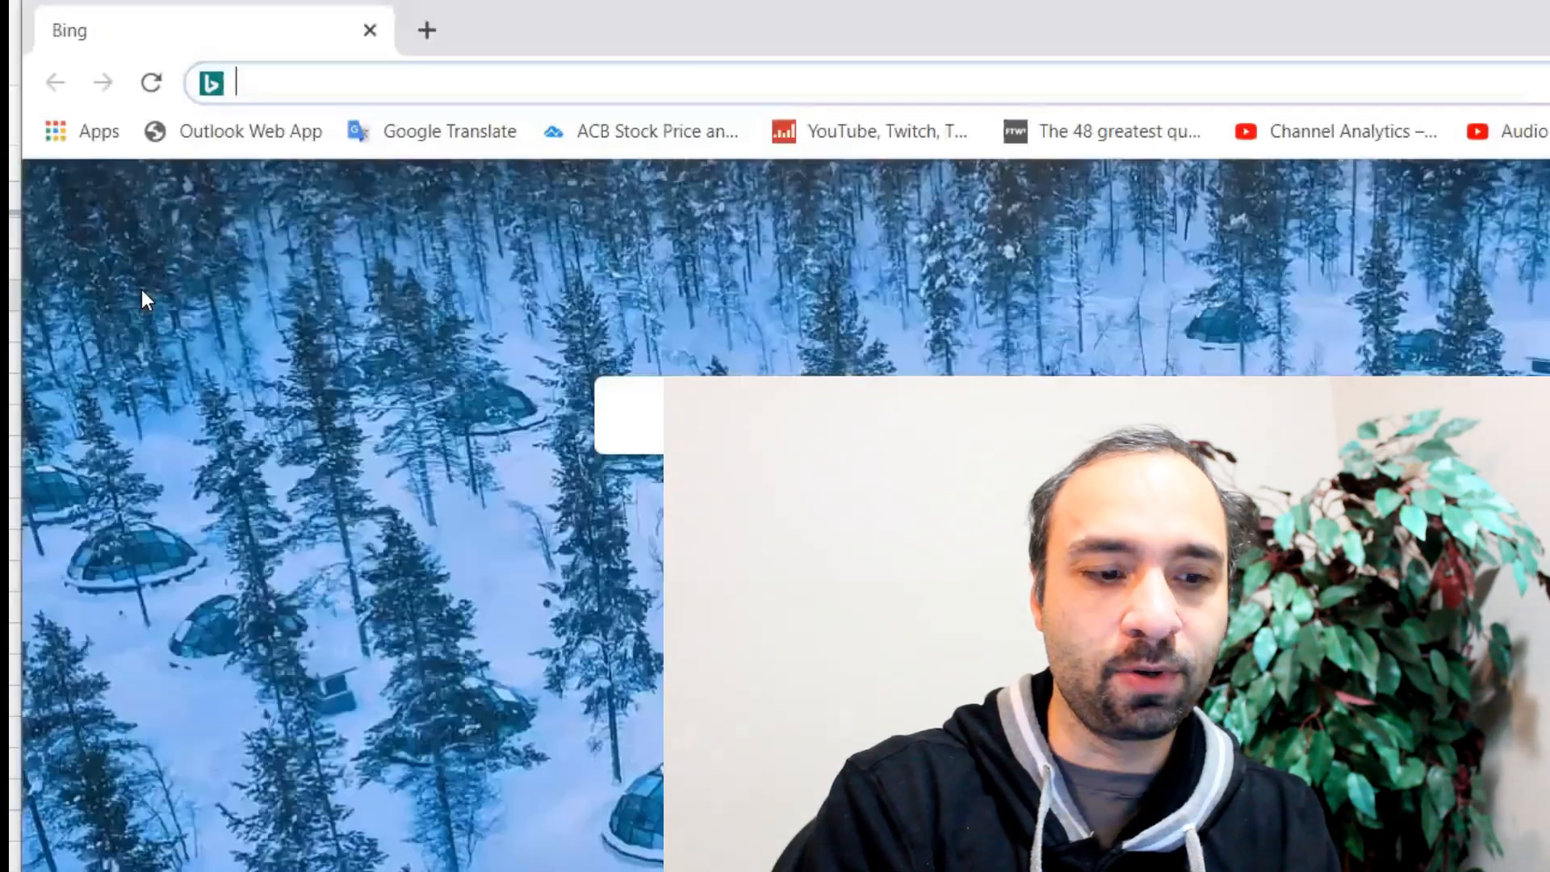
{"action": "type", "text": "t"}
{"action": "key", "text": "BackSpace"}
{"action": "key", "text": "BackSpace"}
{"action": "type", "text": "goo"}
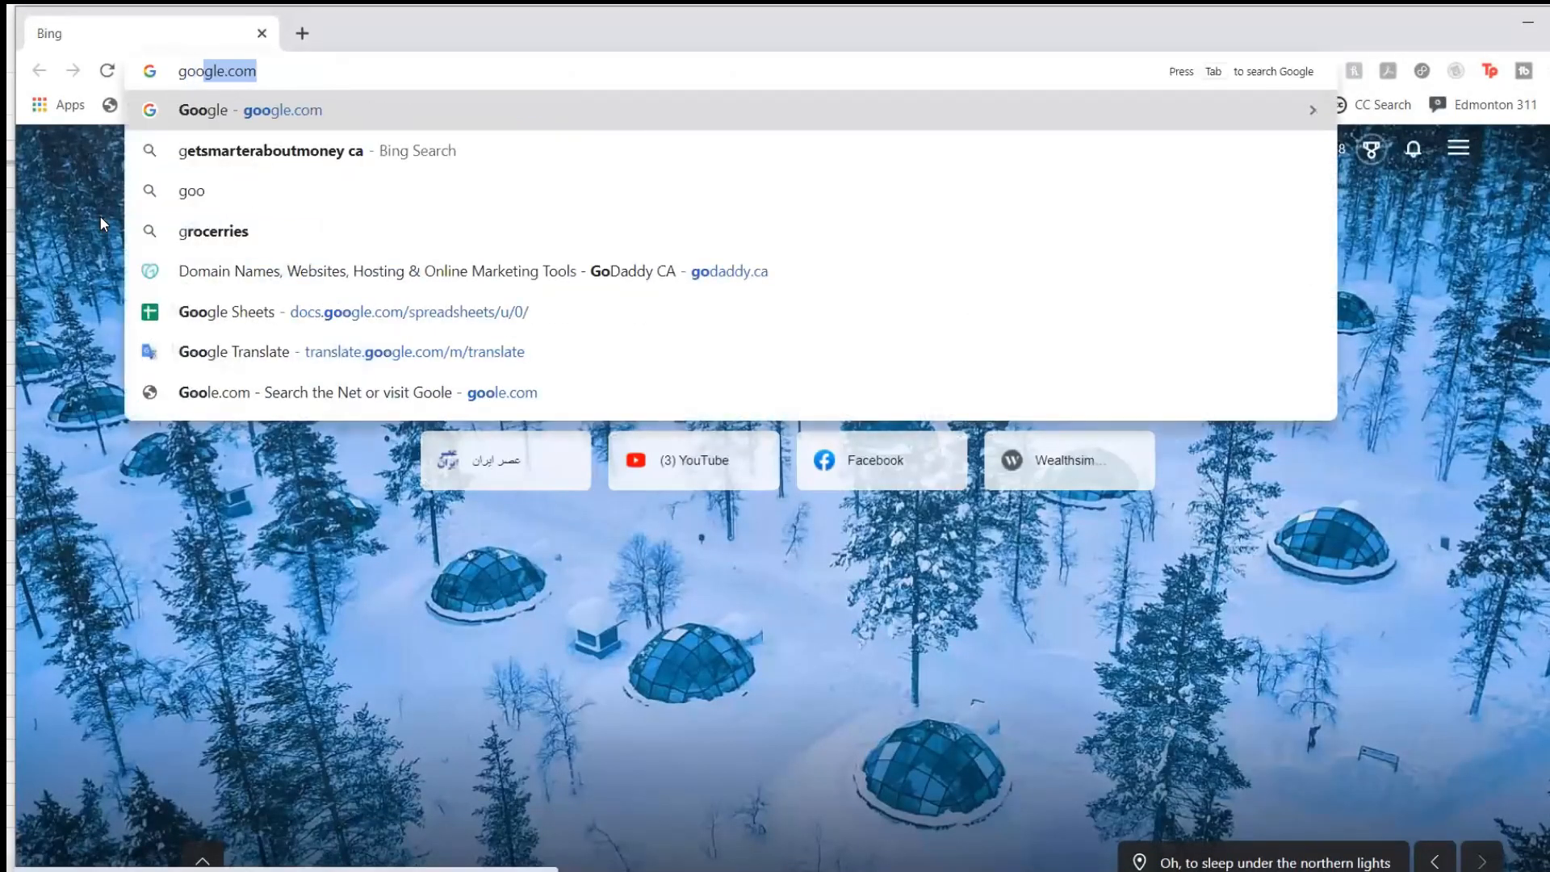
{"action": "type", "text": "gle"}
{"action": "key", "text": "Return"}
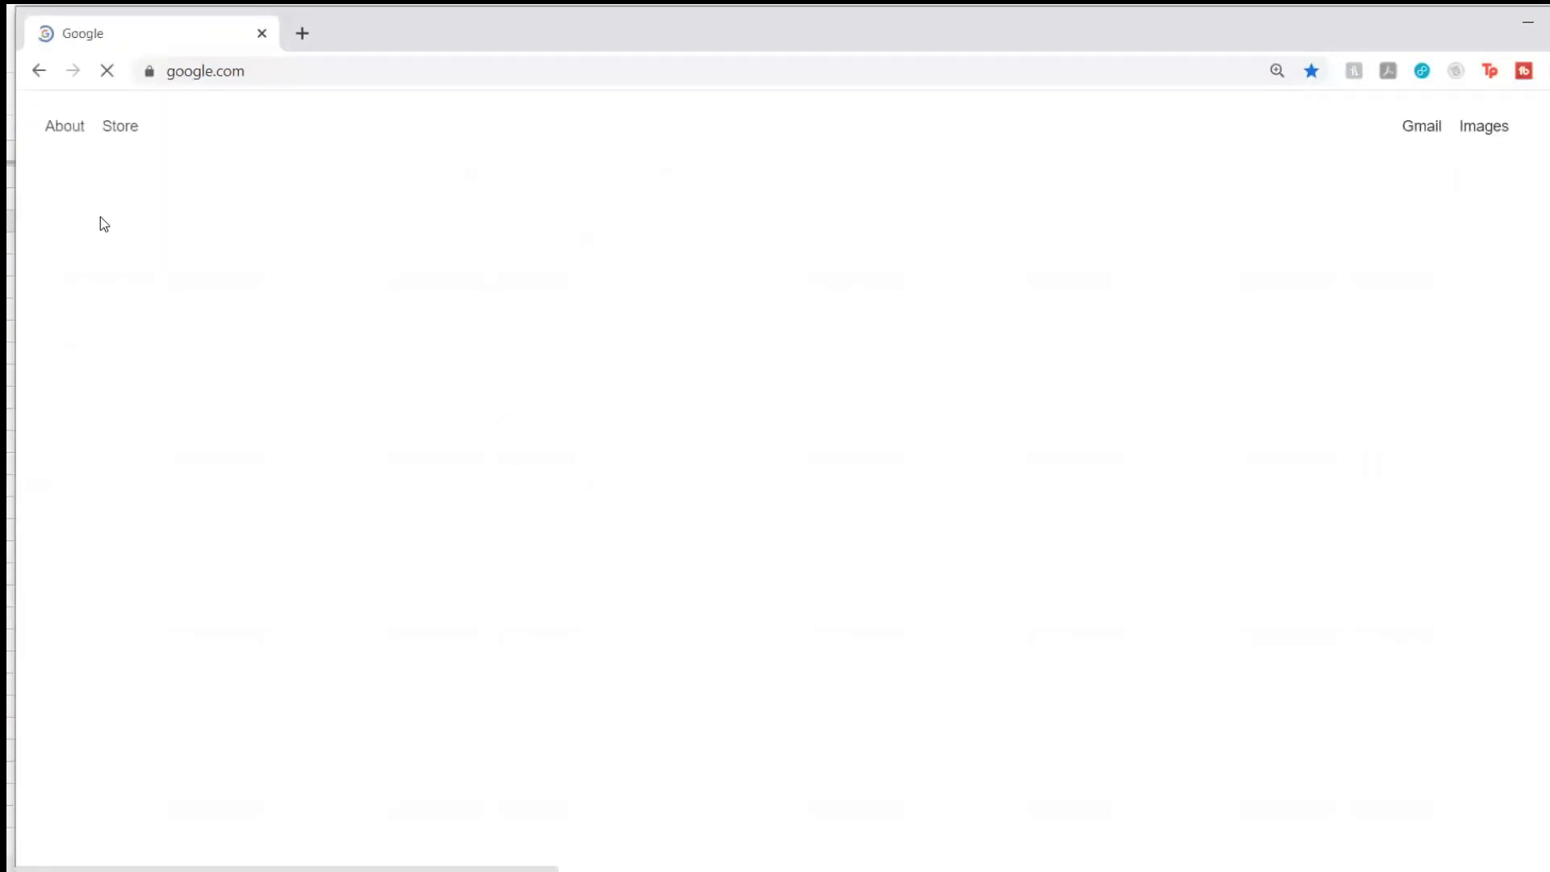
Step: Search Google for tesla stock to look up its ticker symbol
{"action": "type", "text": "tesla"}
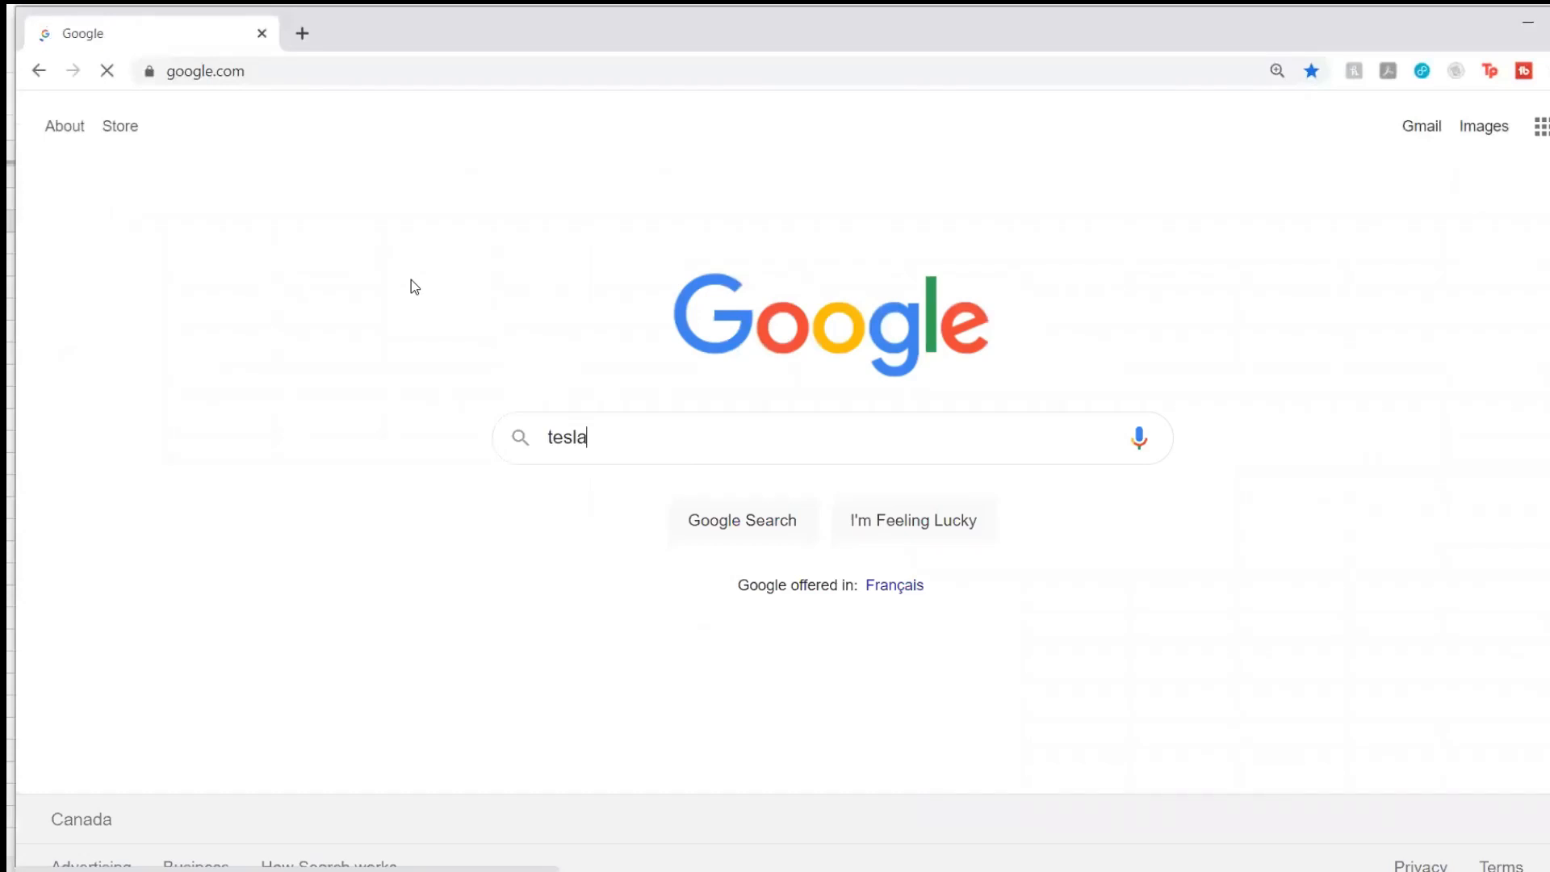
{"action": "type", "text": " stock"}
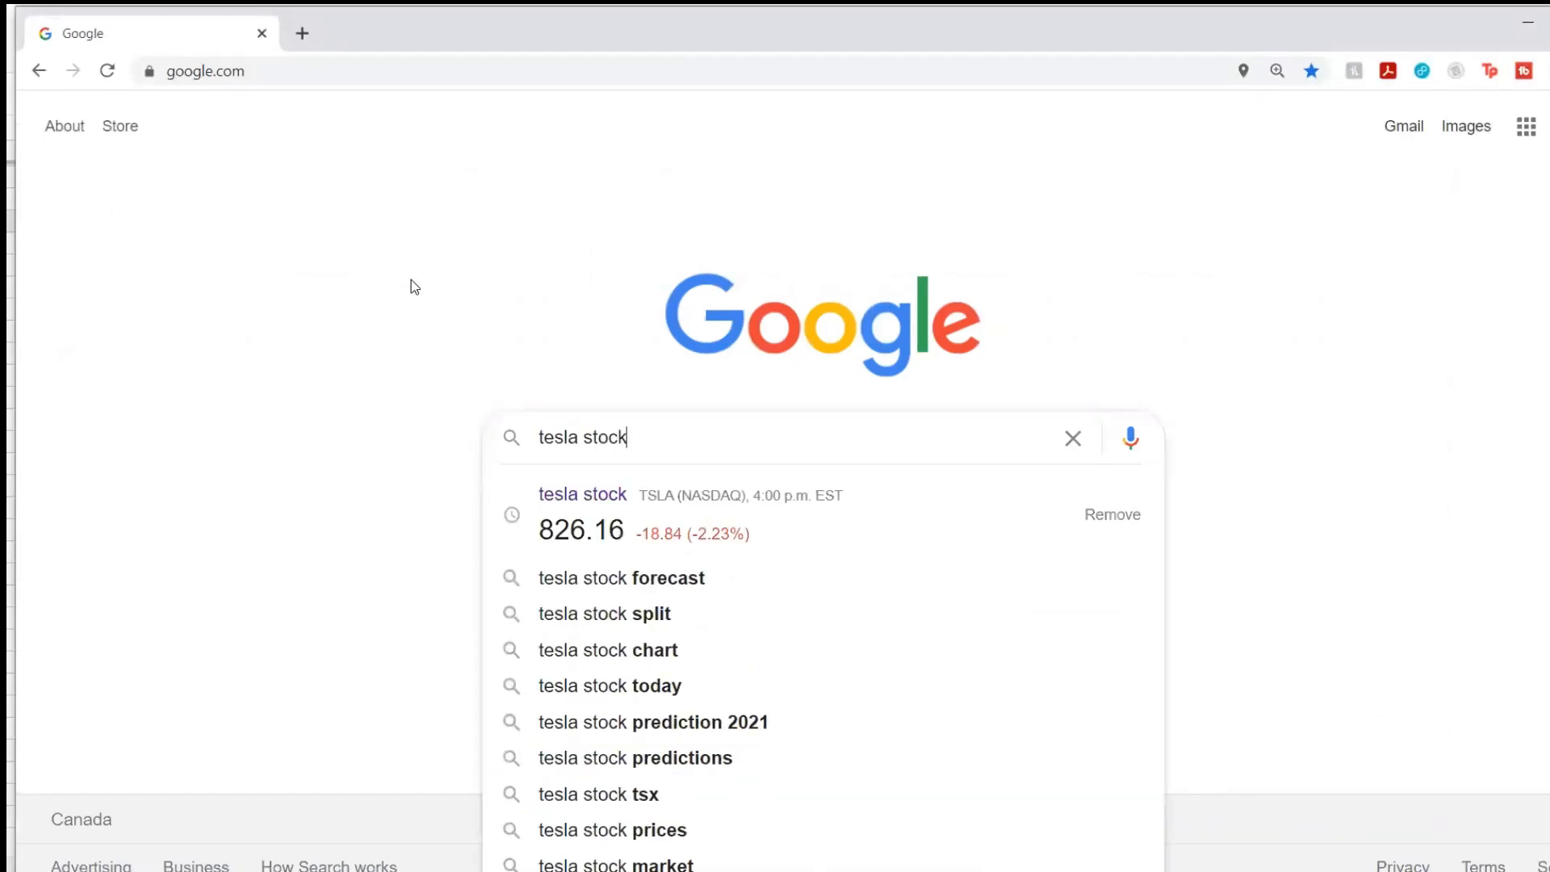
{"action": "key", "text": "Return"}
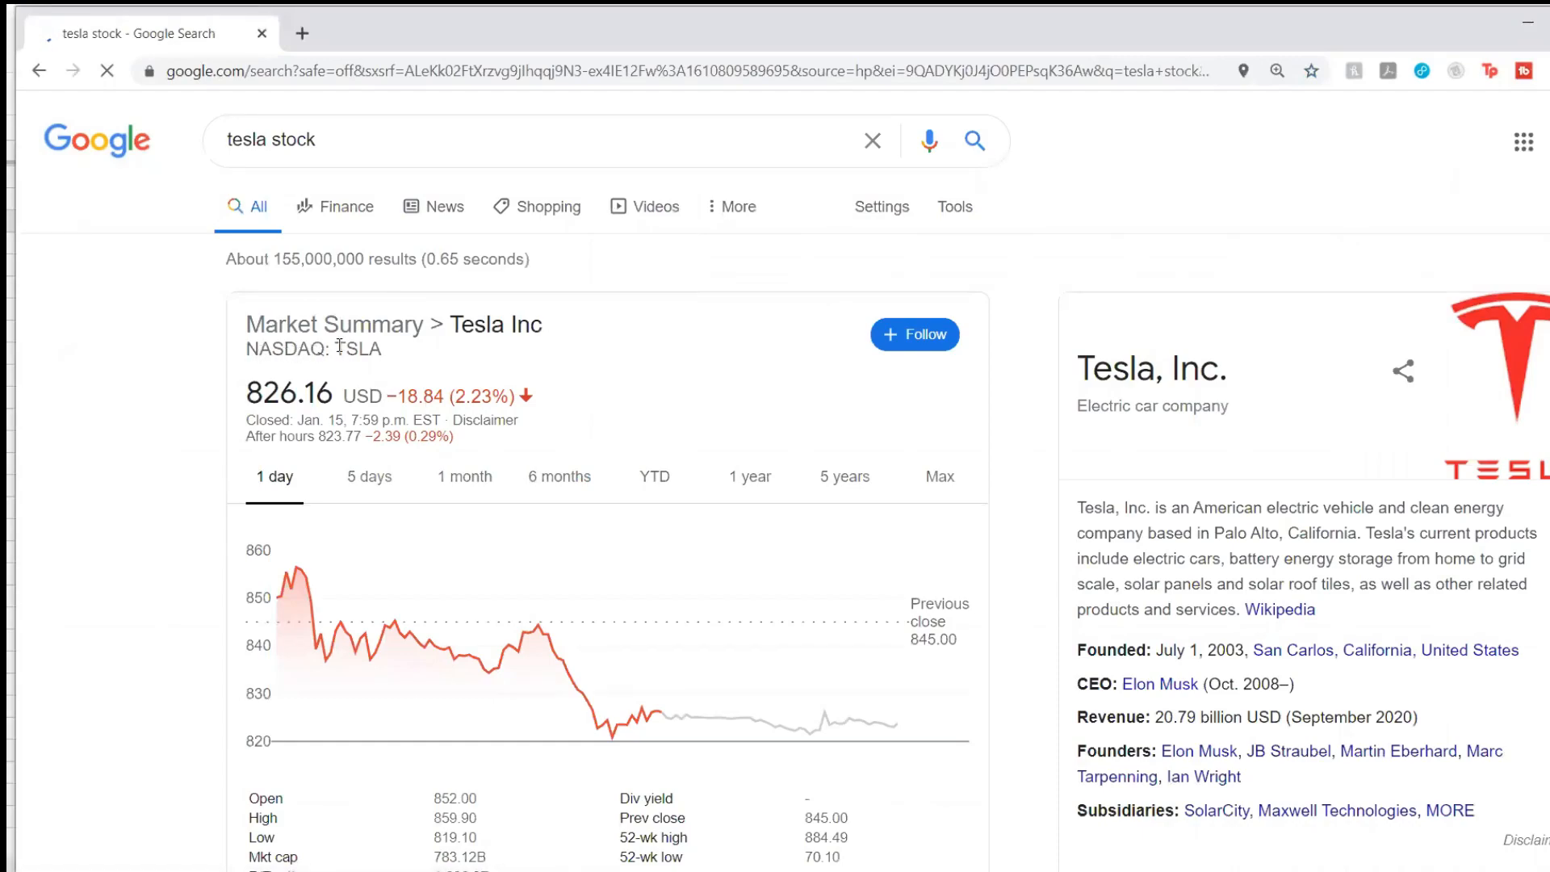
{"action": "double_click", "coordinate": [366, 350]}
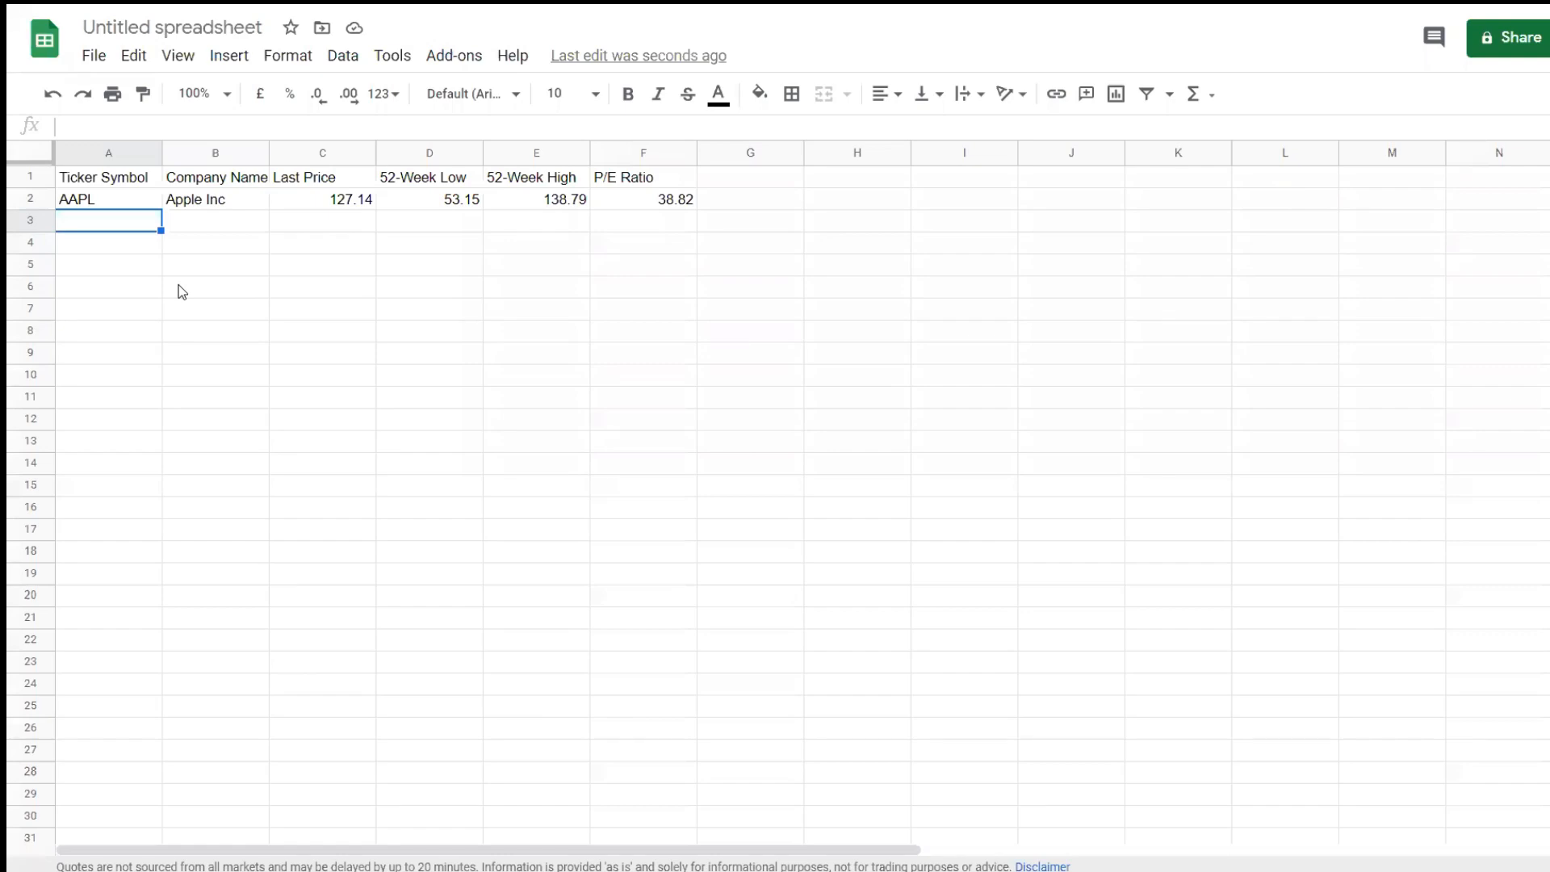
Step: Return to the Google Sheets spreadsheet and enter the ticker TSLA in cell A3
{"action": "type", "text": "TSKA"}
{"action": "key", "text": "BackSpace"}
{"action": "key", "text": "BackSpace"}
{"action": "type", "text": "LA"}
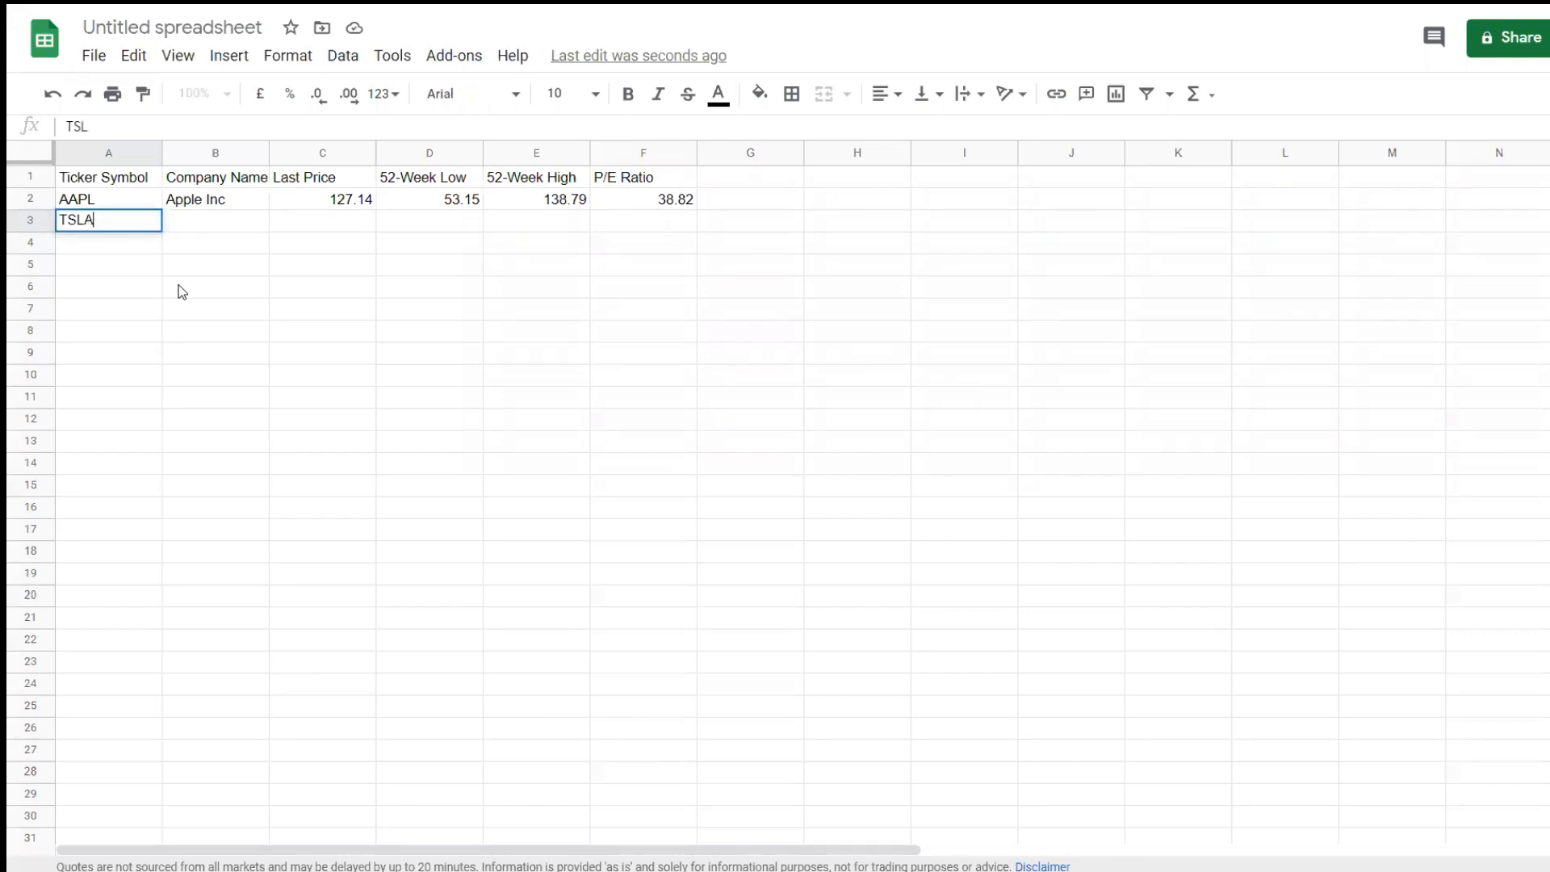
{"action": "key", "text": "Return"}
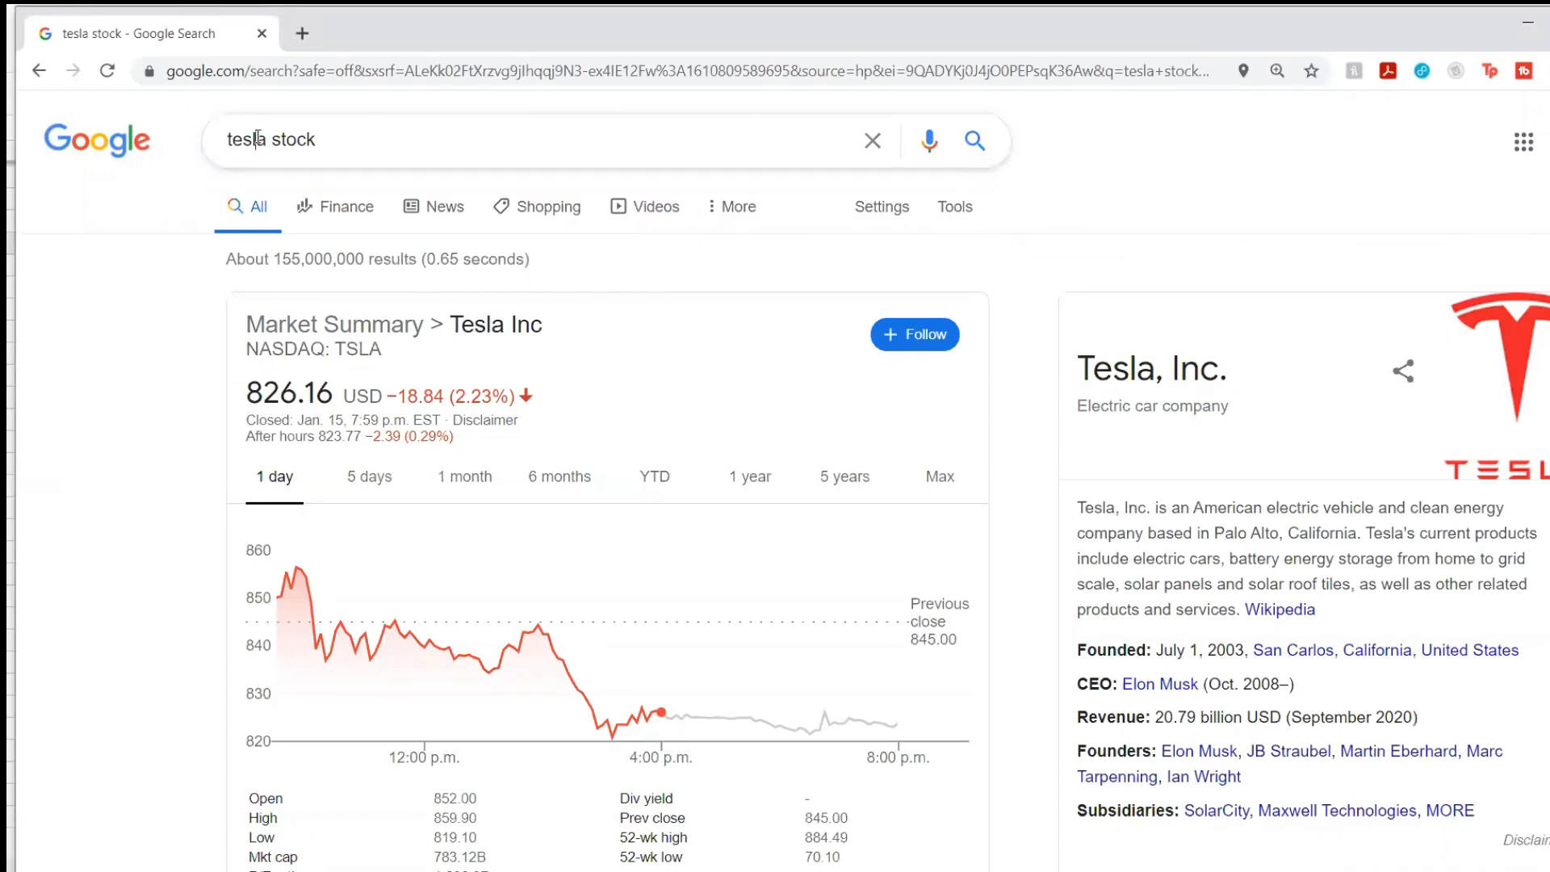
Step: Look up Disney stock on Google and enter its ticker DIS in cell A4 of the spreadsheet
{"action": "double_click", "coordinate": [256, 139]}
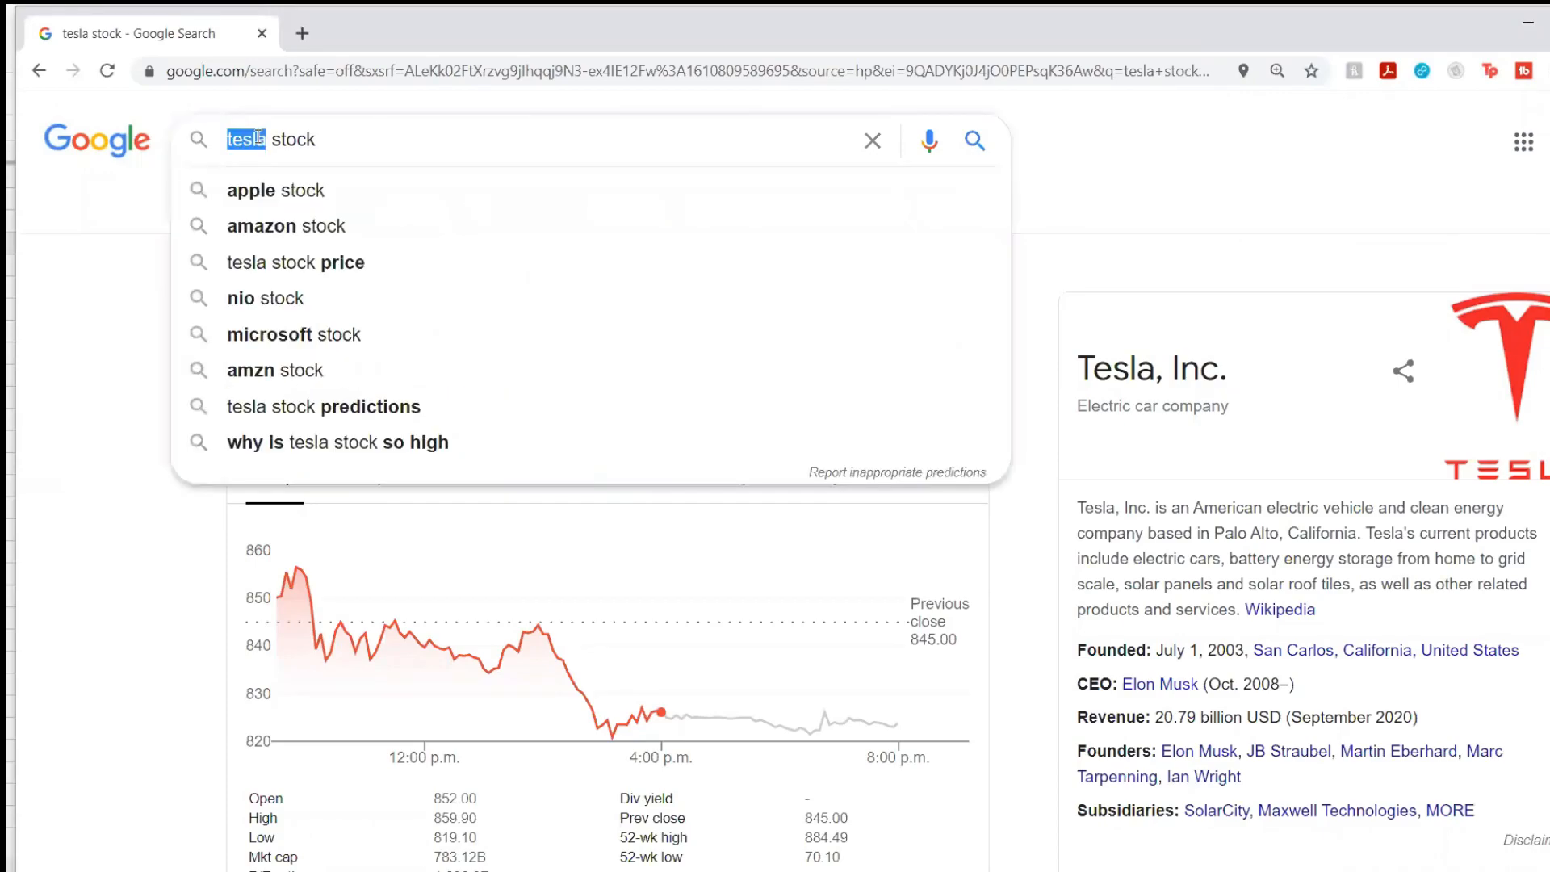
{"action": "type", "text": "Disney"}
{"action": "key", "text": "Return"}
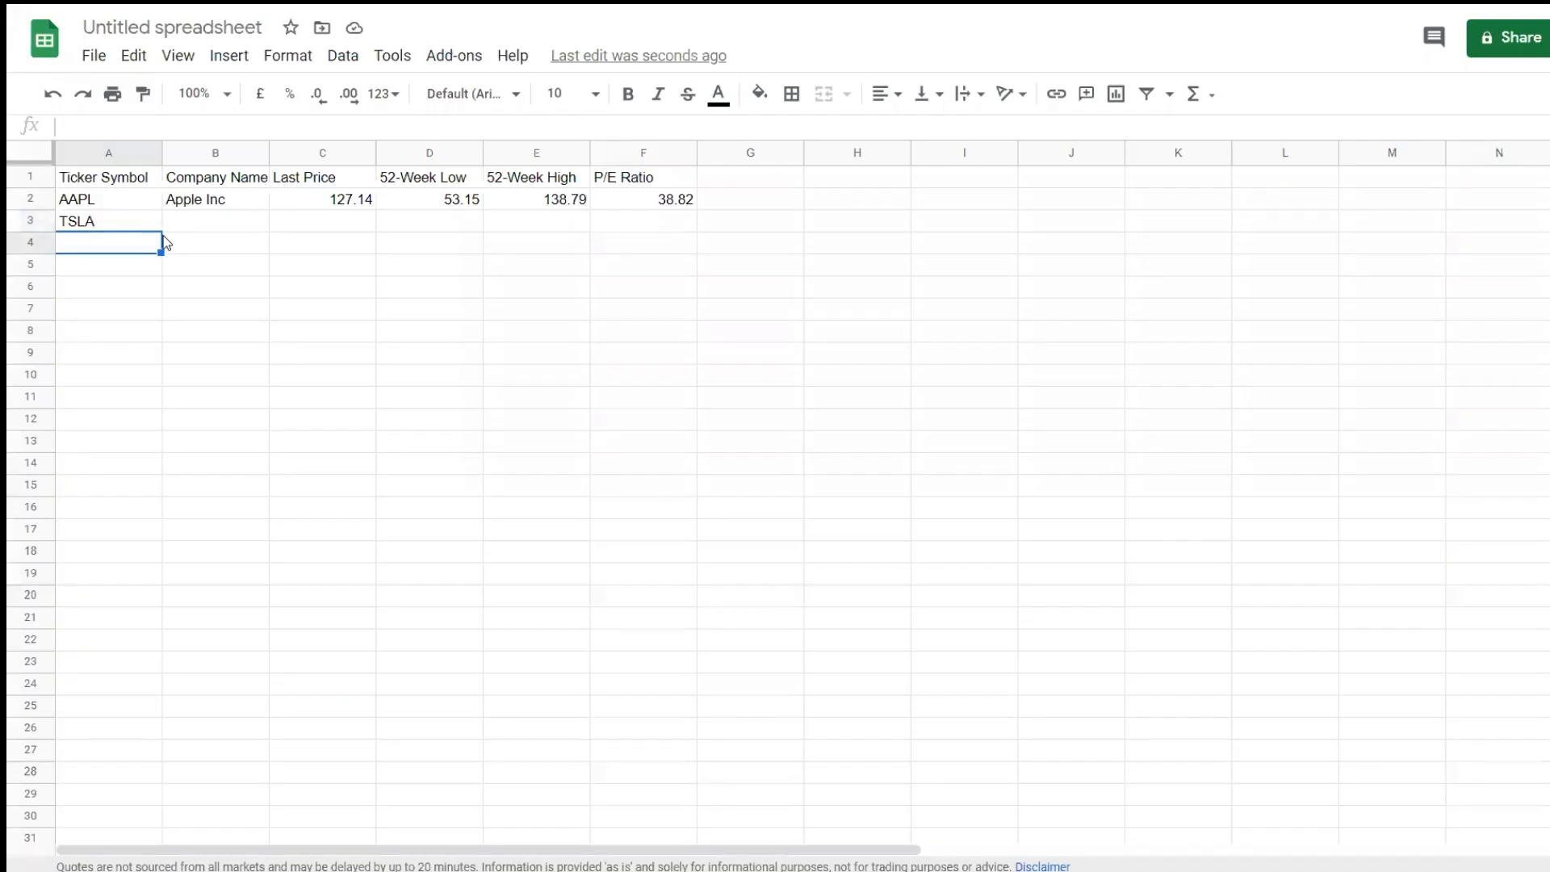
{"action": "type", "text": "DIS"}
{"action": "key", "text": "Return"}
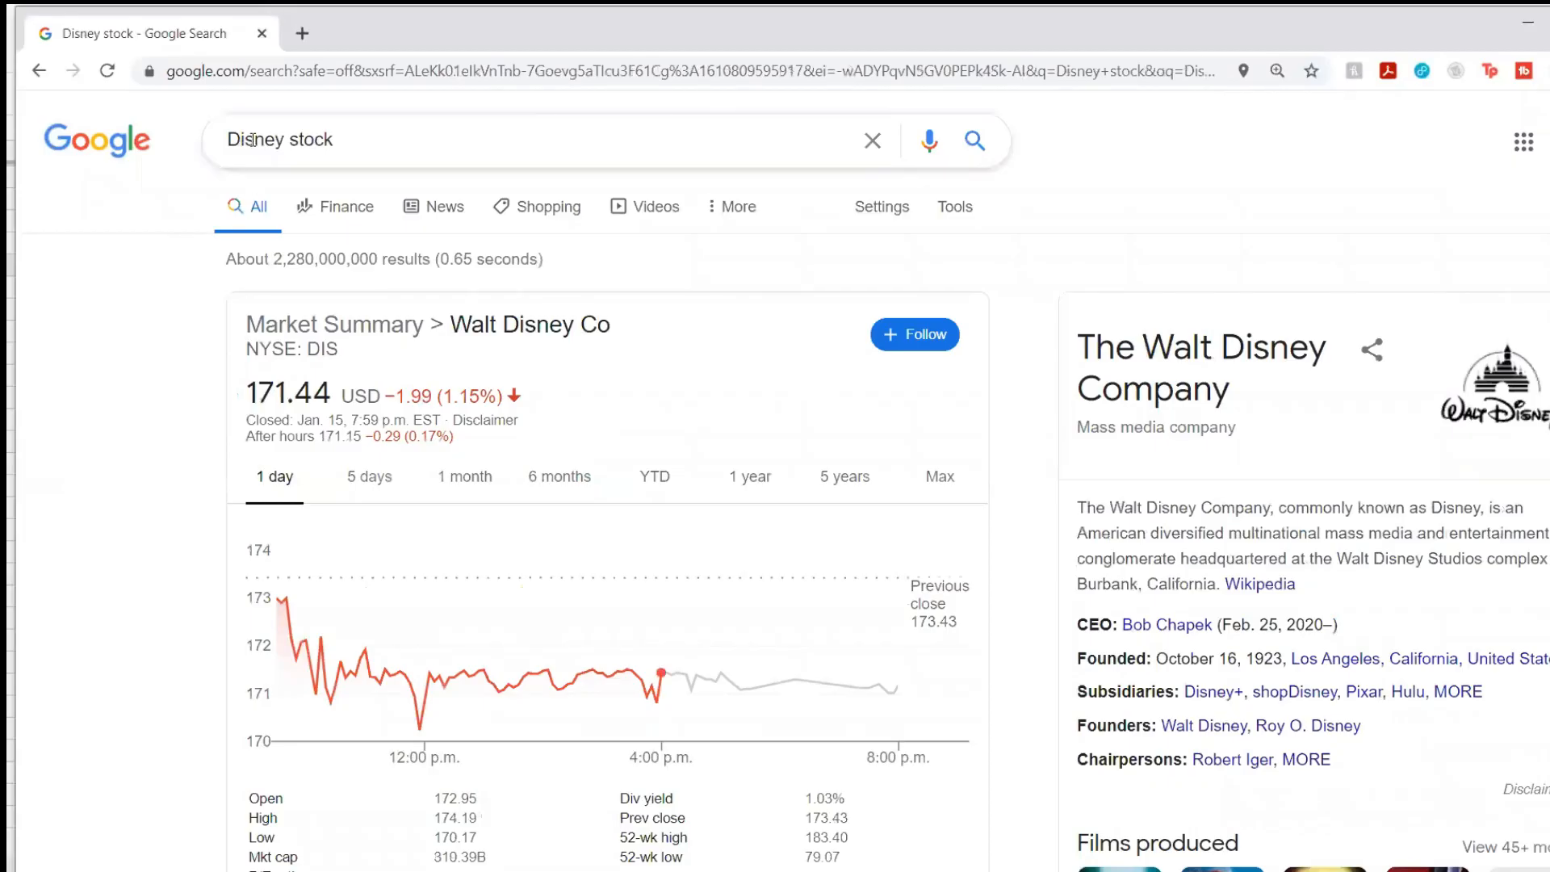
Step: Look up microsoft stock on Google and enter its ticker MSFT in cell A5 of the spreadsheet
{"action": "double_click", "coordinate": [253, 140]}
{"action": "type", "text": "microsof"}
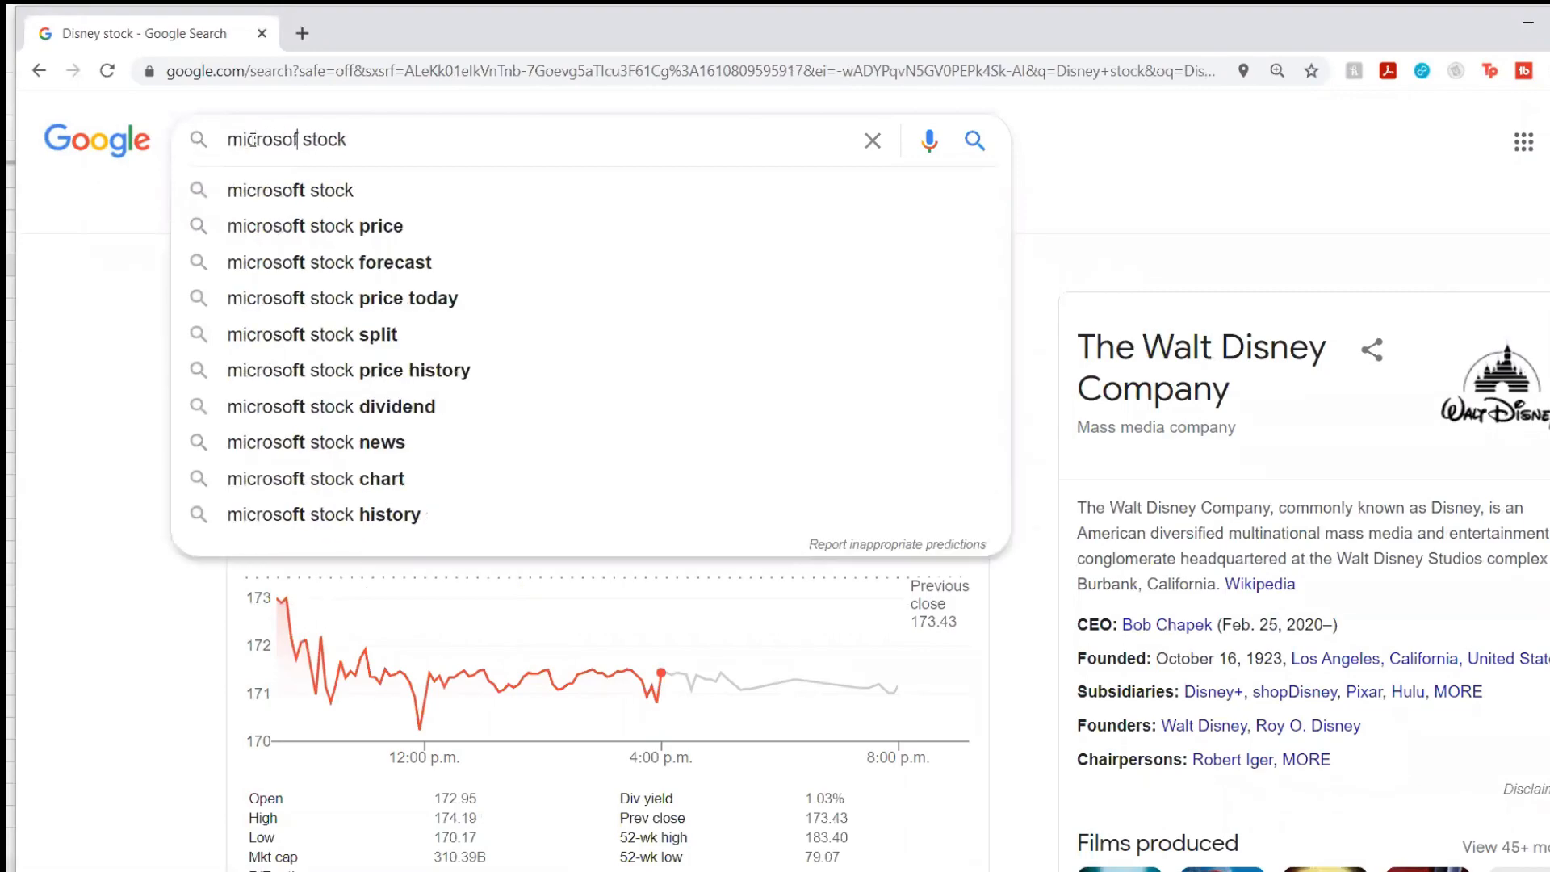
{"action": "type", "text": "t"}
{"action": "key", "text": "Return"}
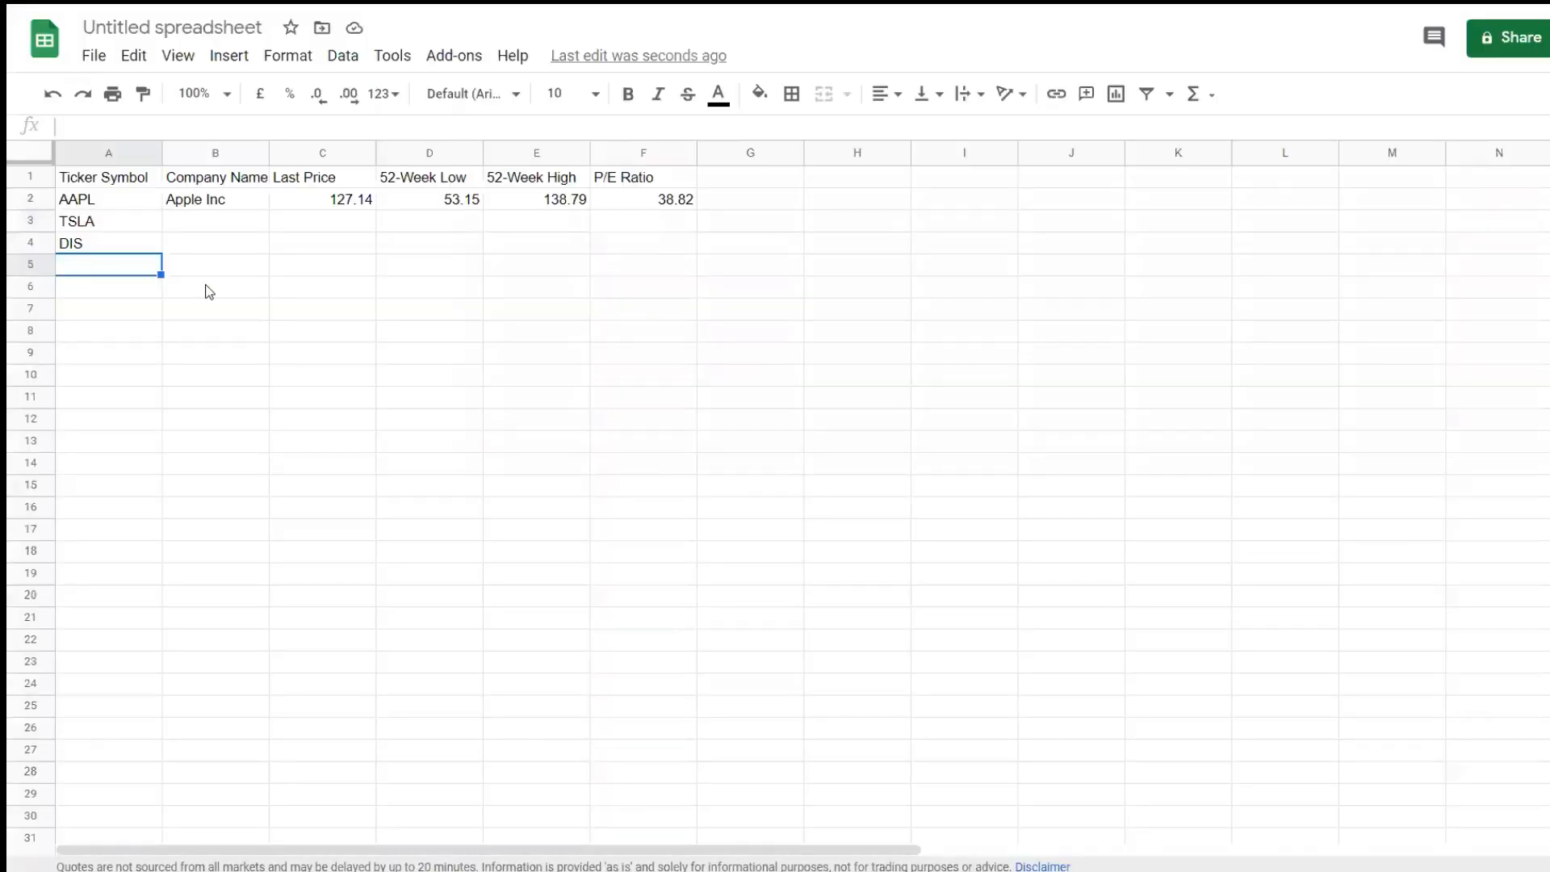
{"action": "type", "text": "MSFT"}
{"action": "key", "text": "Return"}
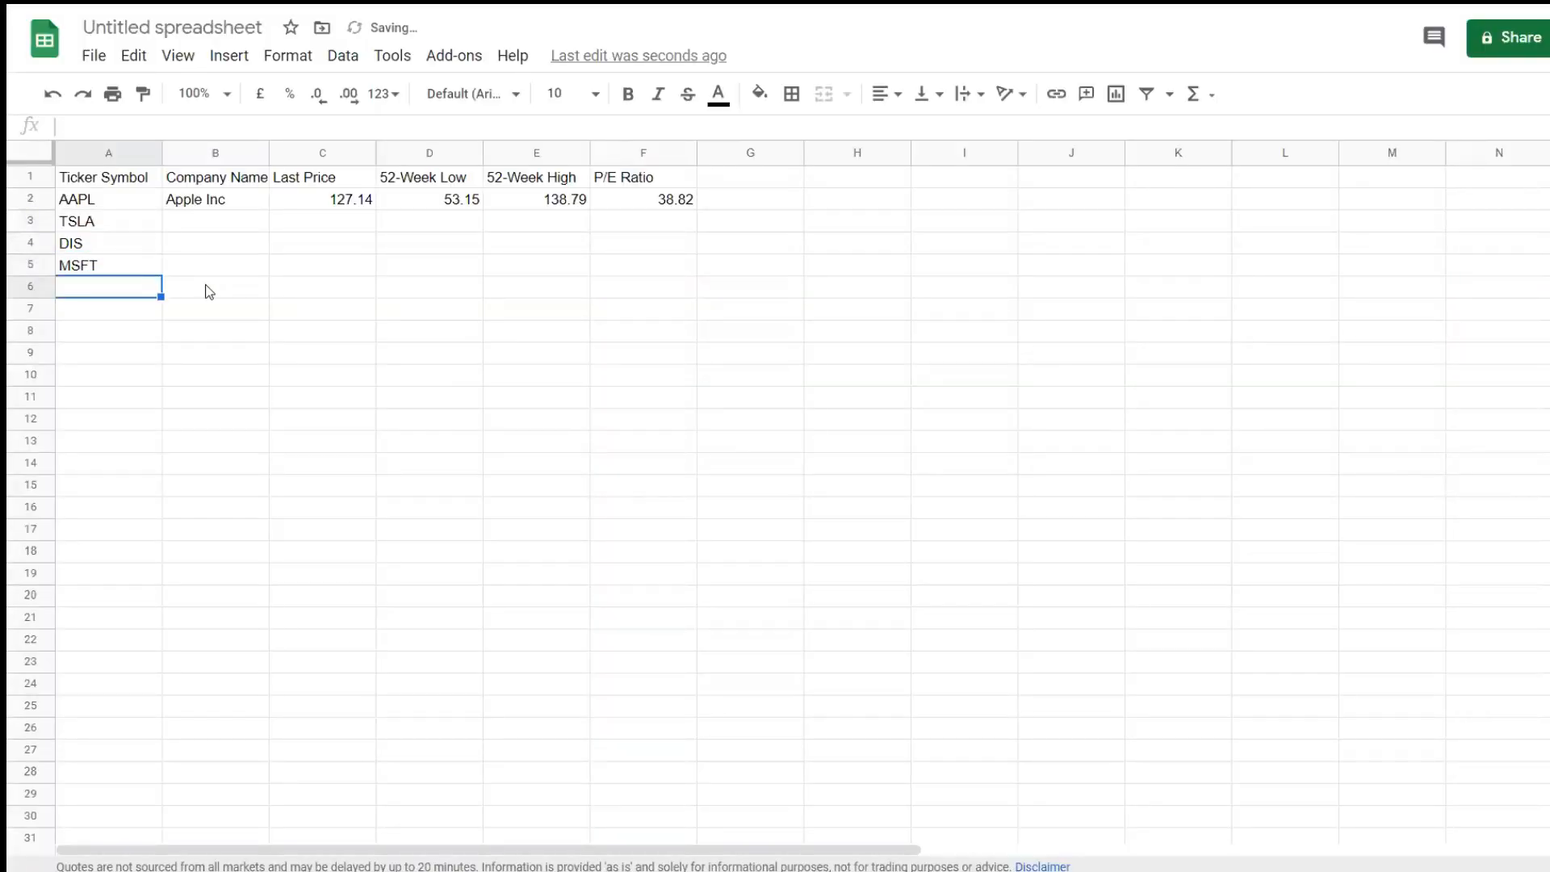
{"action": "left_click", "coordinate": [229, 201]}
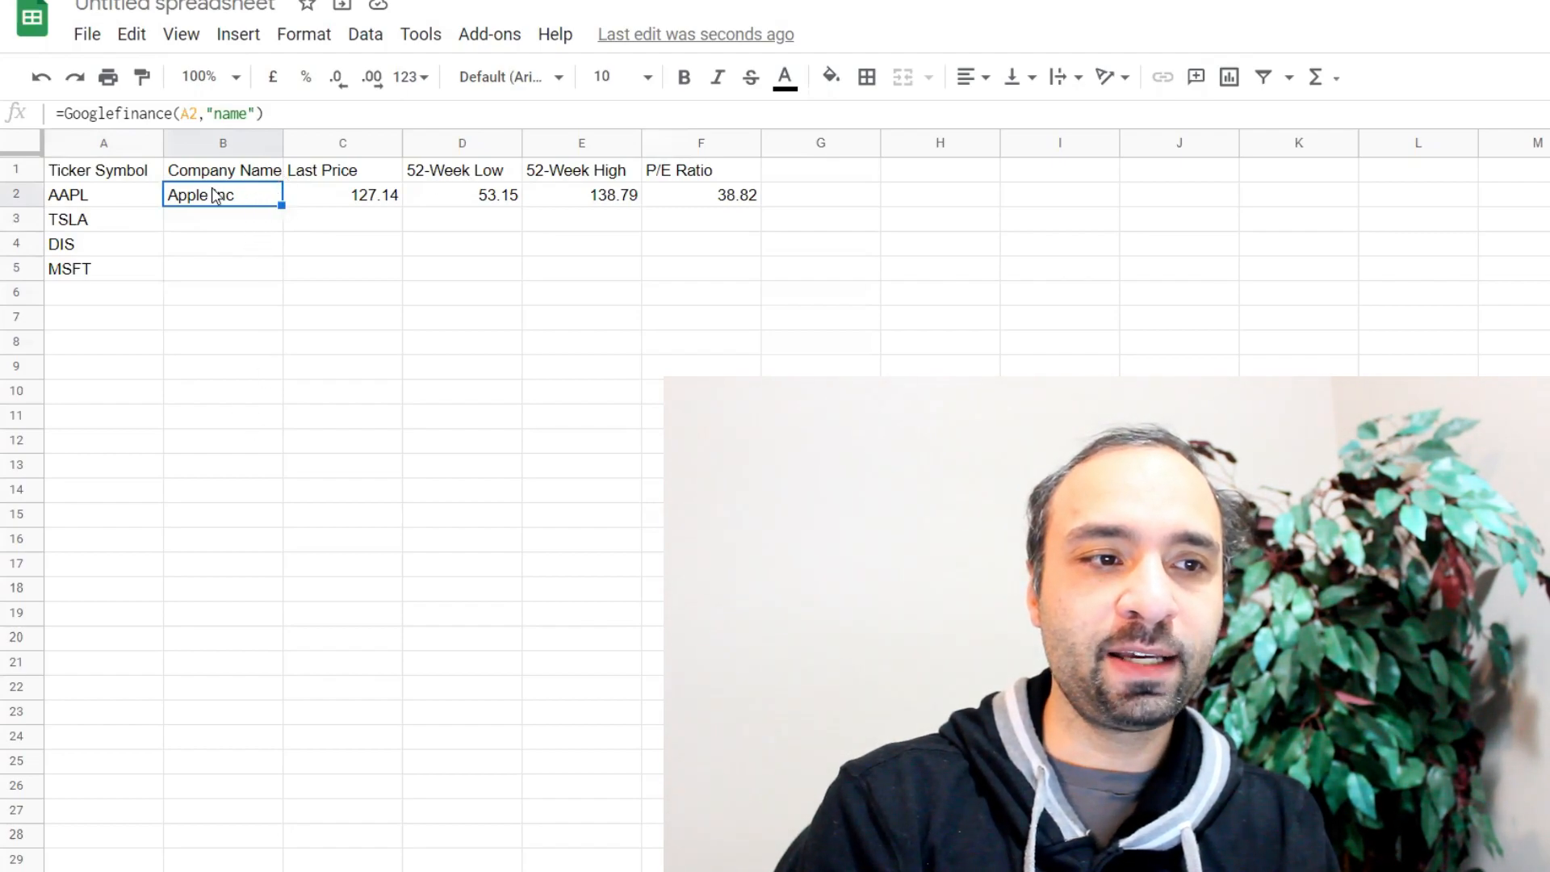
{"action": "left_click", "coordinate": [210, 222]}
{"action": "left_click", "coordinate": [202, 199]}
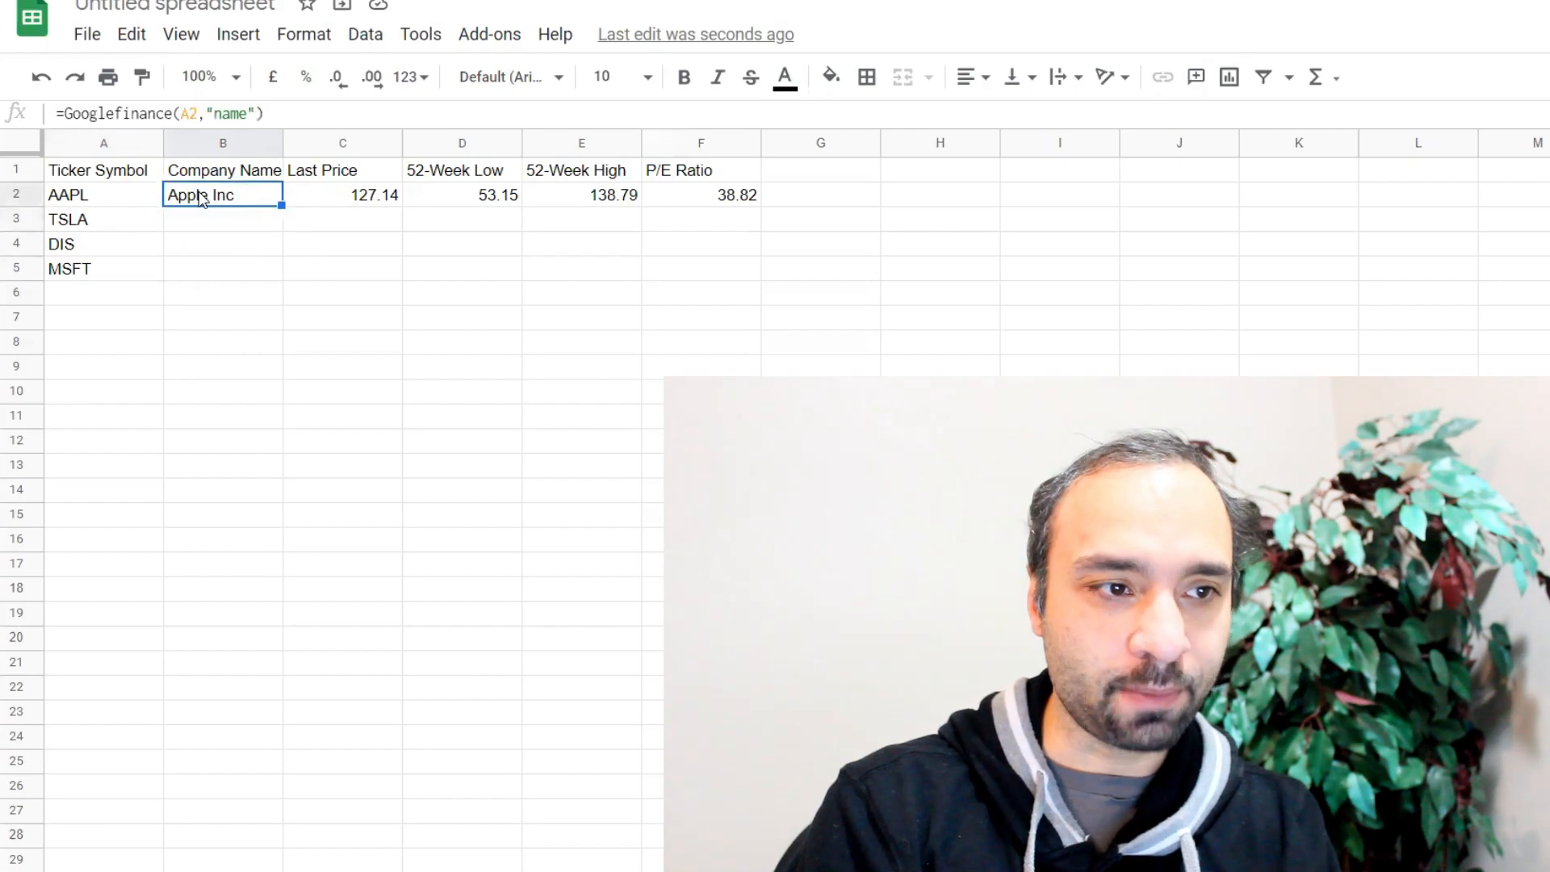
{"action": "left_click_drag", "start_coordinate": [202, 200], "coordinate": [773, 204]}
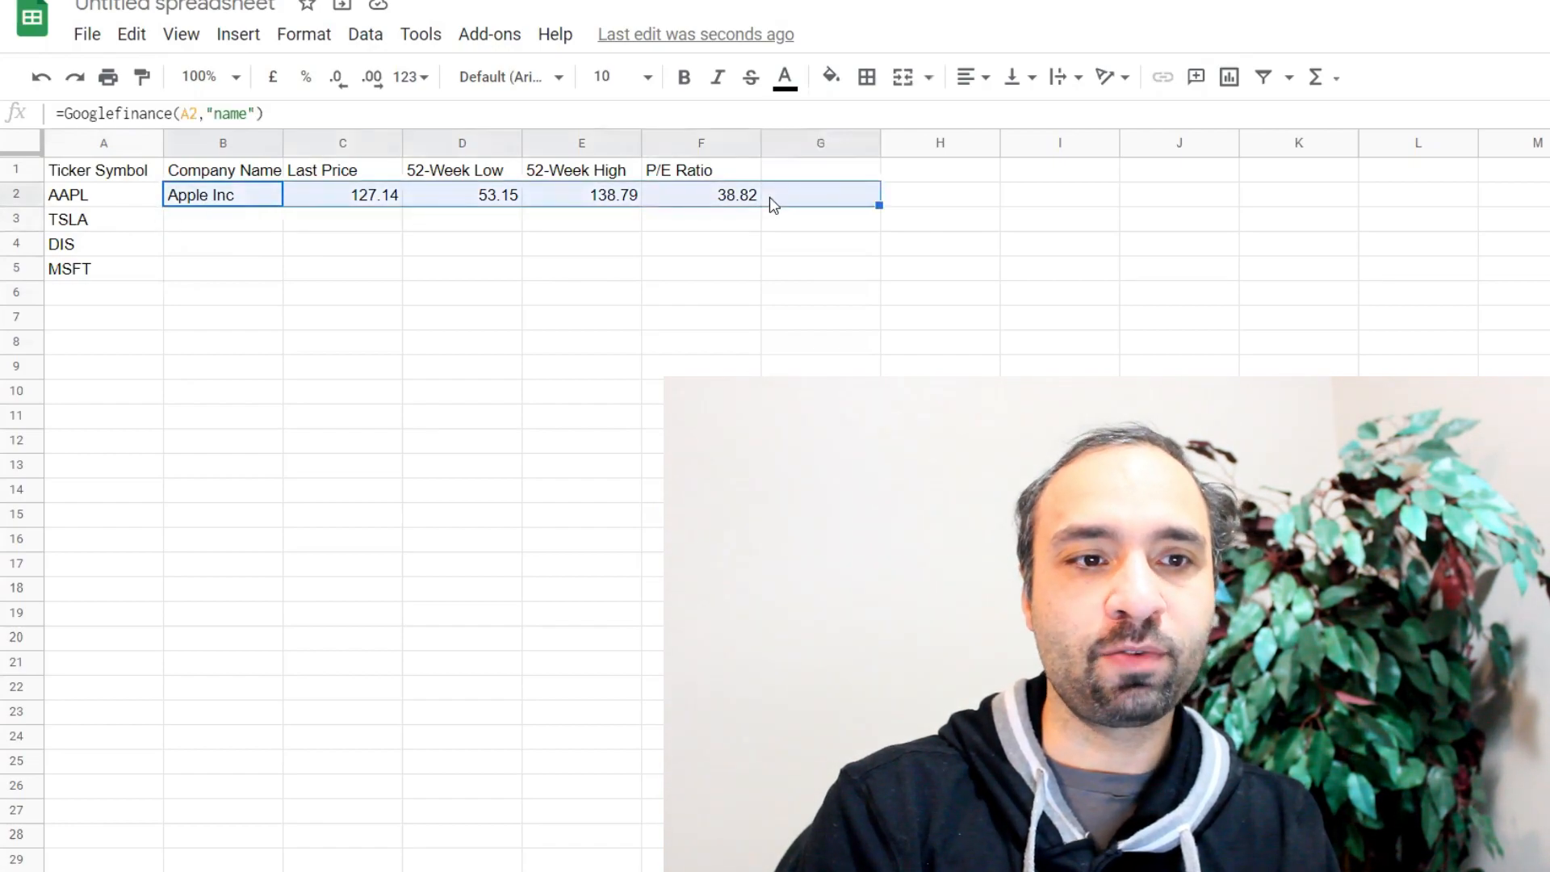
{"action": "left_click", "coordinate": [257, 203]}
{"action": "left_click_drag", "start_coordinate": [211, 182], "coordinate": [210, 173]}
{"action": "left_click", "coordinate": [208, 201]}
{"action": "key", "text": "ctrl+z"}
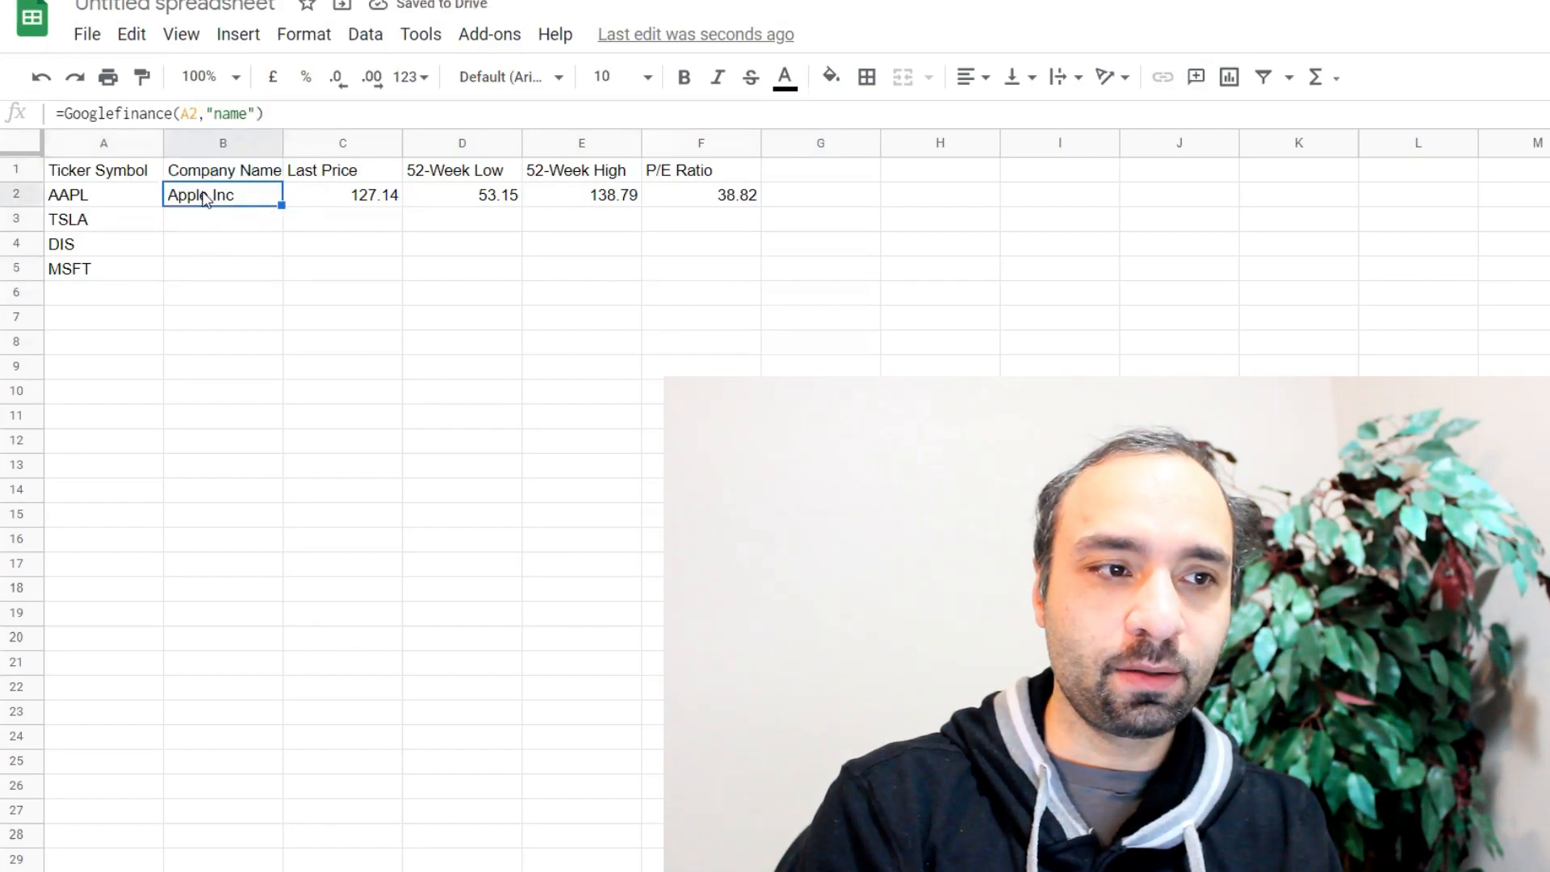
Step: Fill the formulas in cells B2 to F2 down through row 5 for the other tickers
{"action": "left_click_drag", "start_coordinate": [239, 201], "coordinate": [748, 201]}
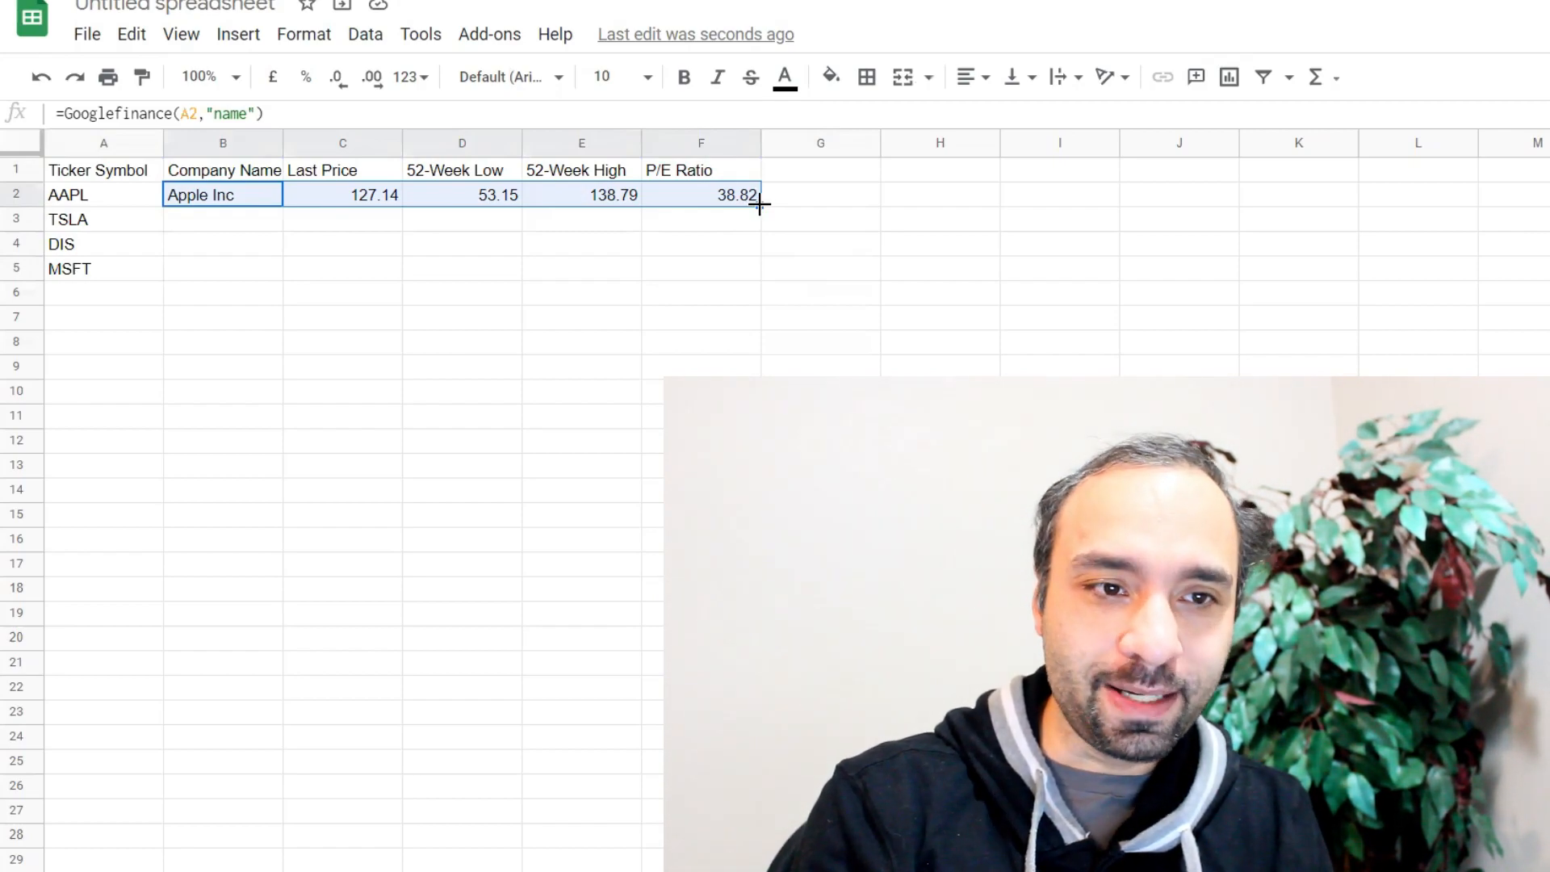
{"action": "left_click_drag", "start_coordinate": [759, 203], "coordinate": [751, 274]}
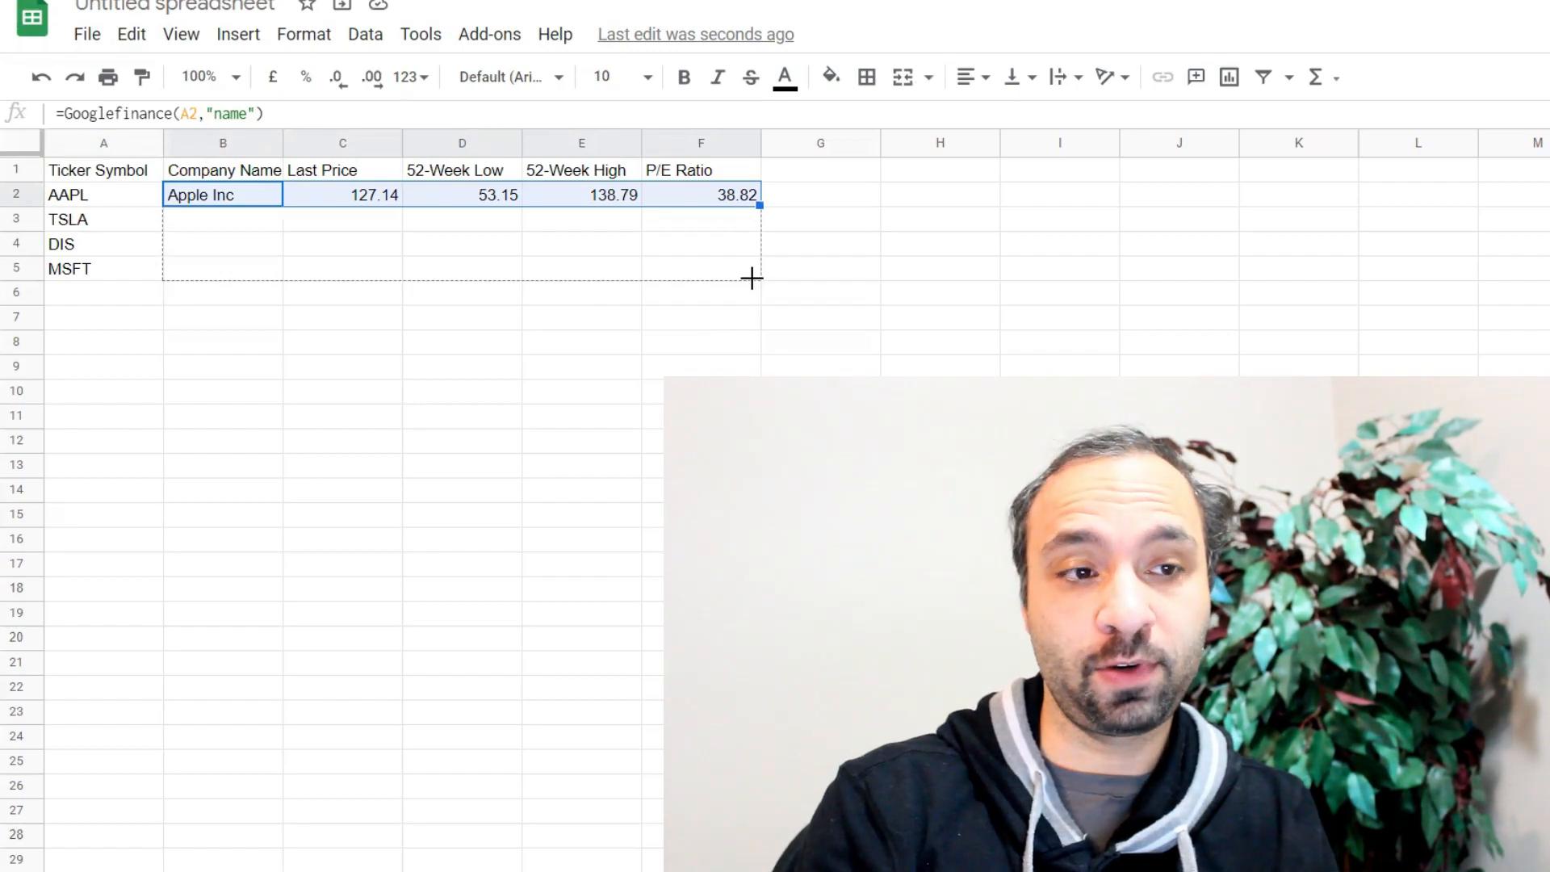
{"action": "left_click_drag", "start_coordinate": [751, 278], "coordinate": [754, 269]}
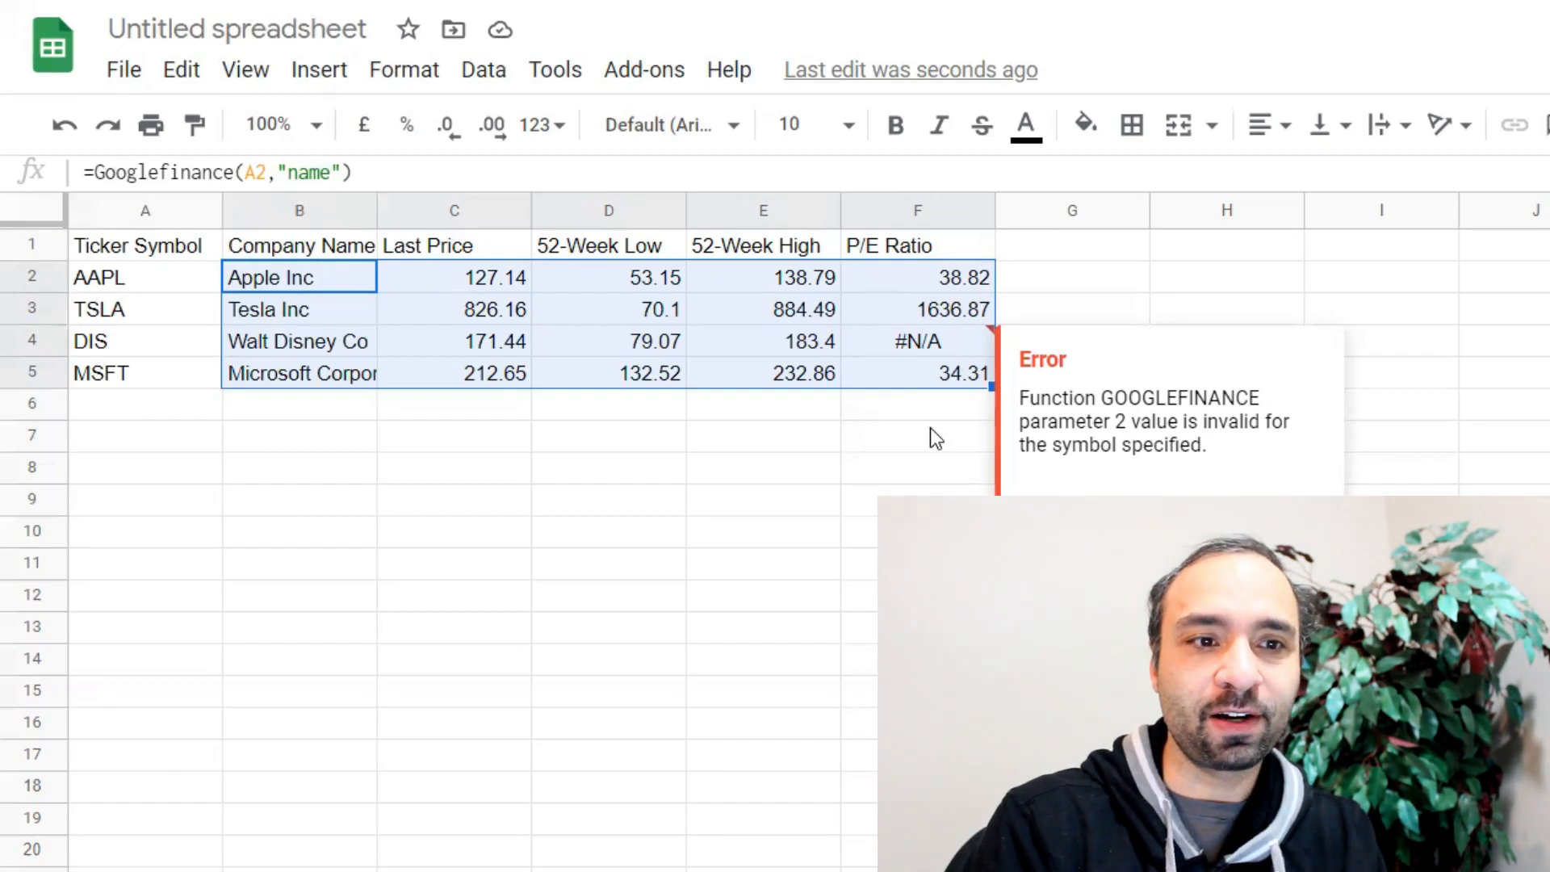
Step: Enter the header Cost Basis in cell G1
{"action": "left_click", "coordinate": [1053, 250]}
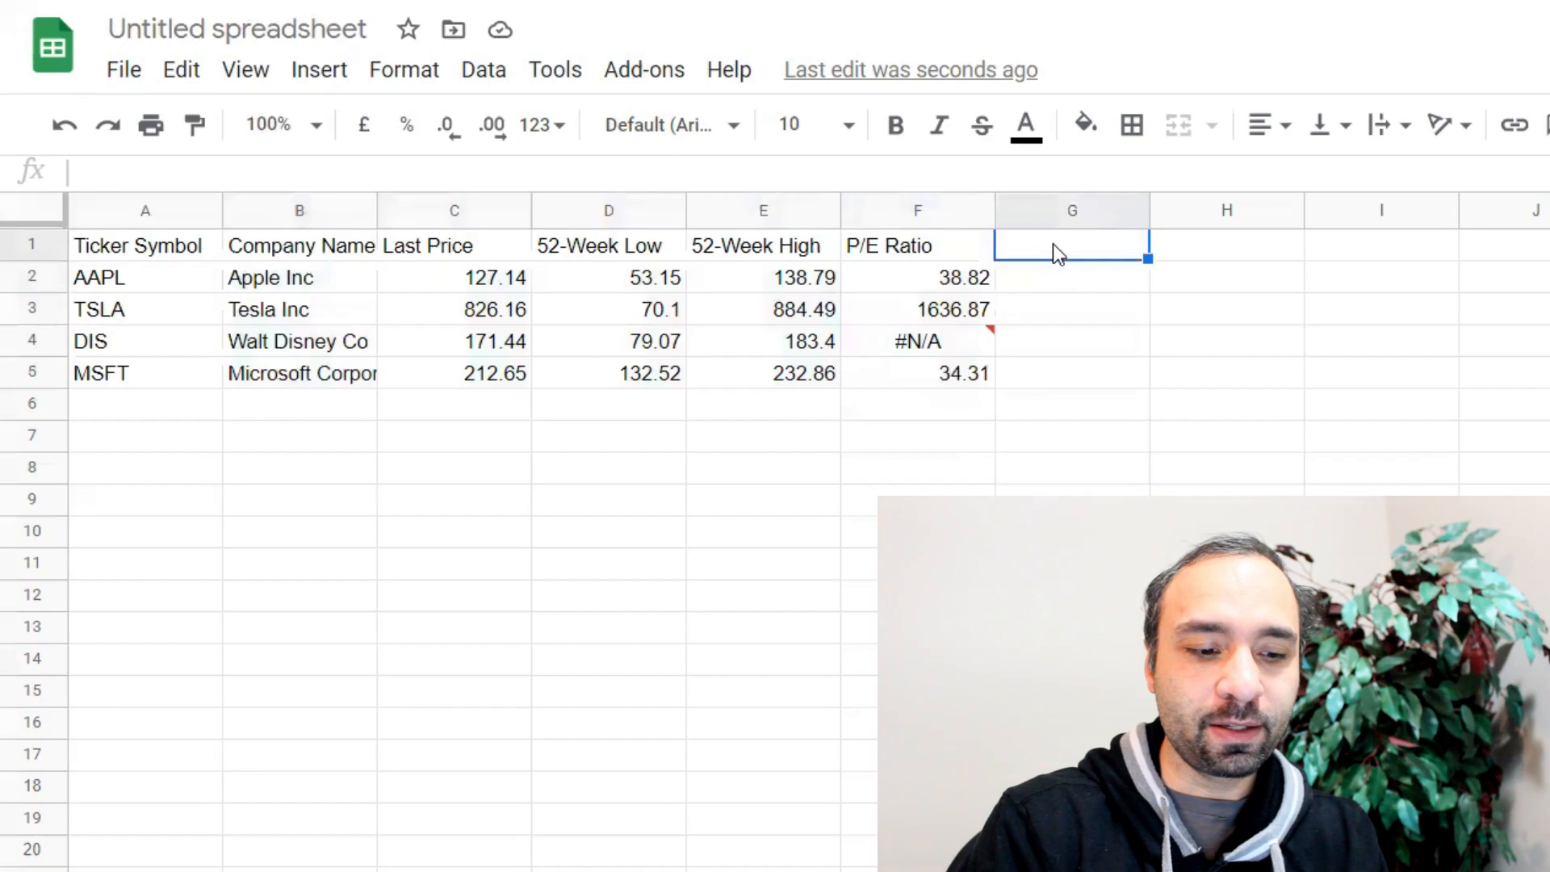
{"action": "type", "text": "Cos"}
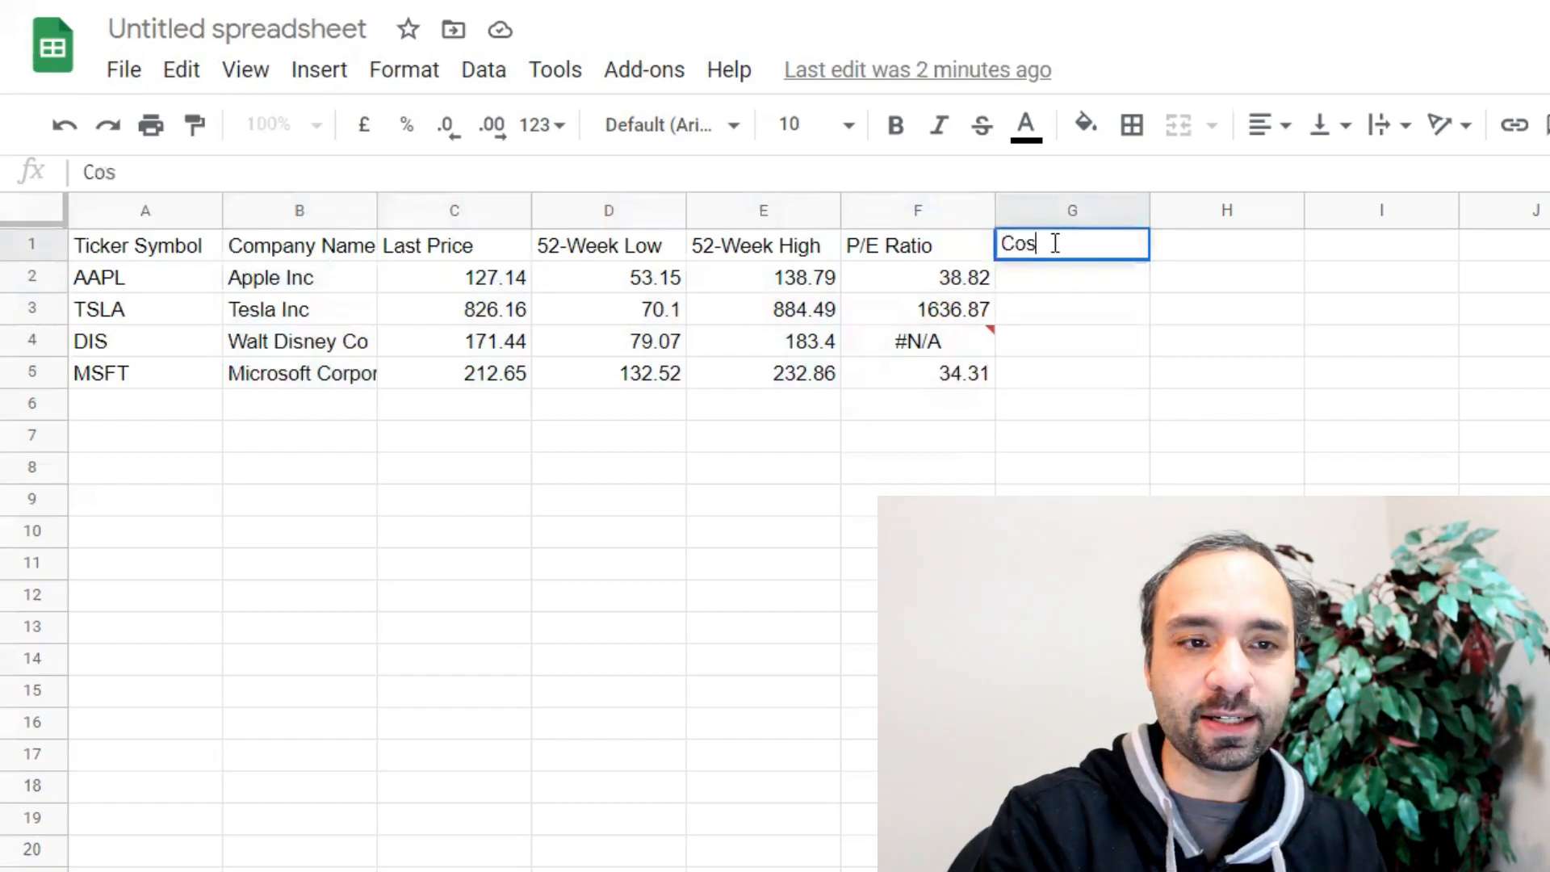
{"action": "type", "text": "t Basis"}
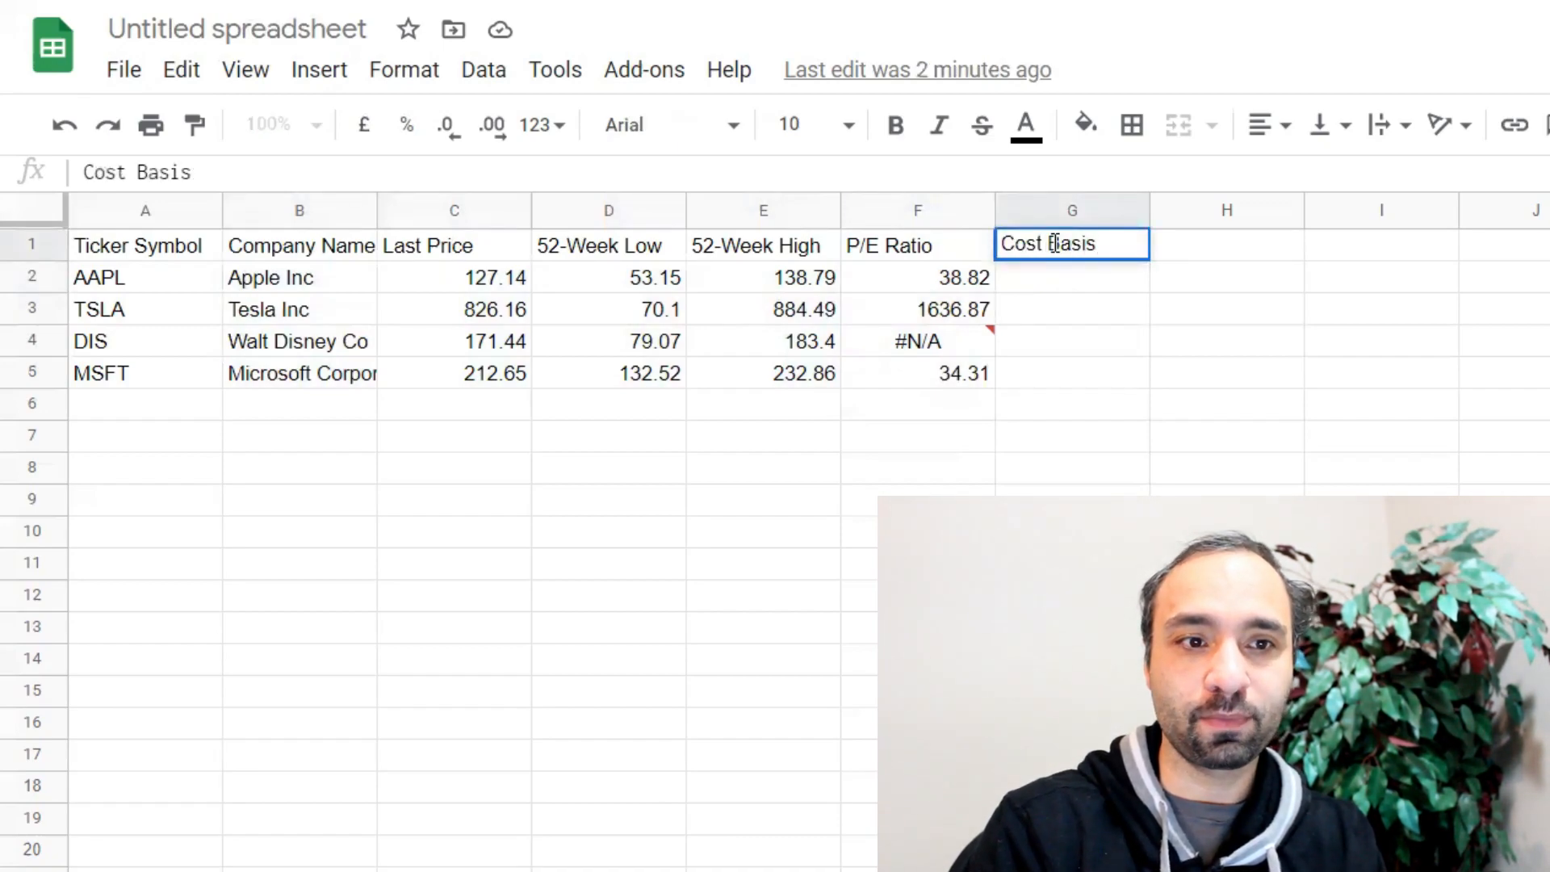
{"action": "key", "text": "Return"}
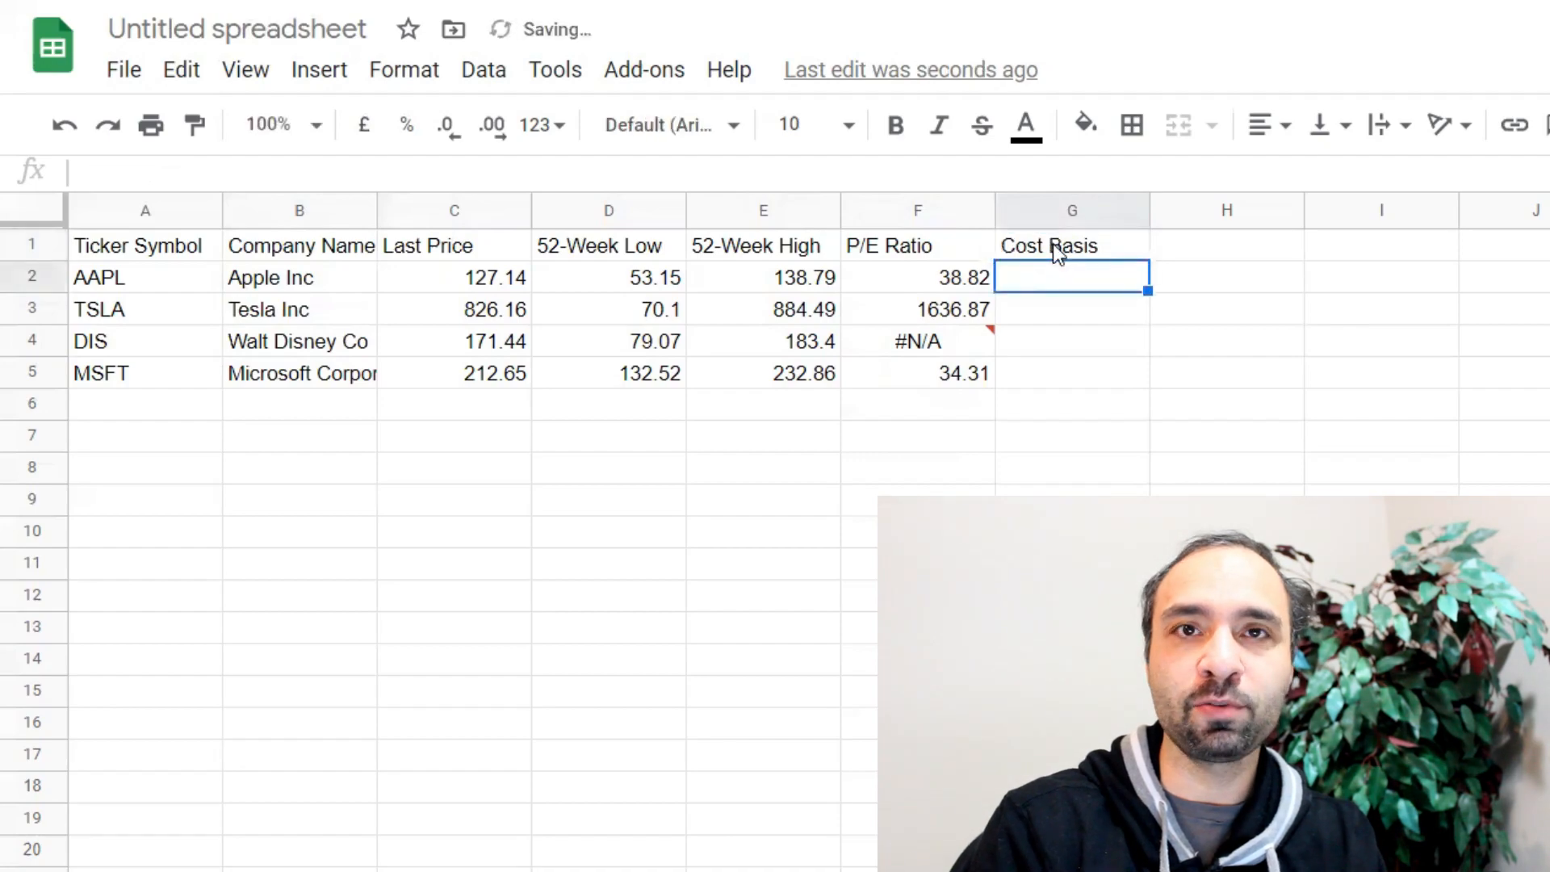
Step: Look up the average price of the Personal AAPL holding in Wealthsimple Trade and enter 116 as its Cost Basis in G2
{"action": "key", "text": "alt+Tab"}
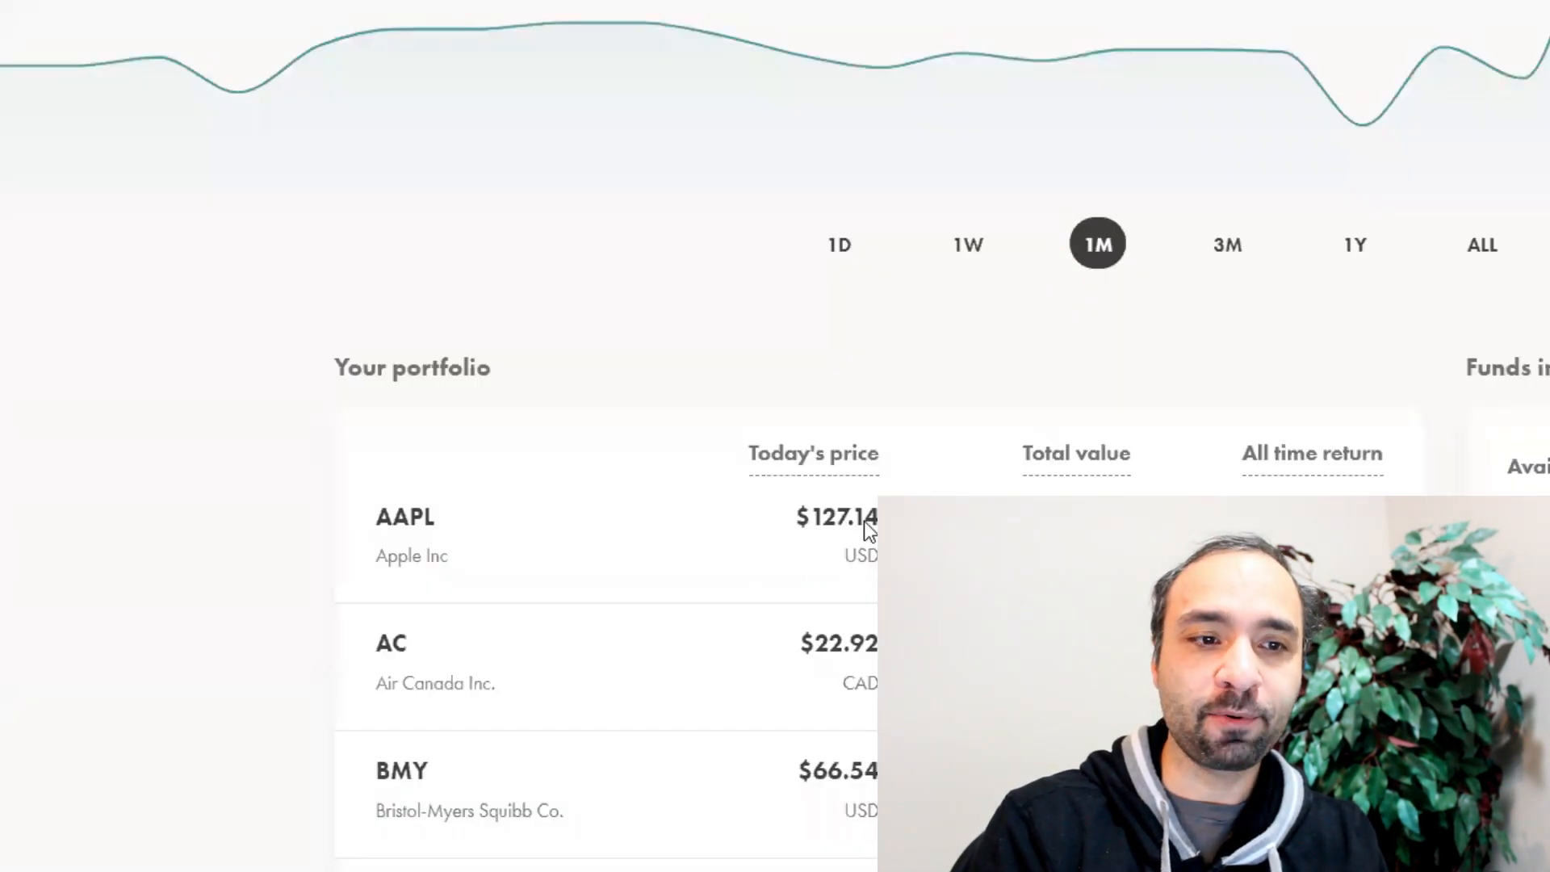
{"action": "left_click", "coordinate": [401, 541]}
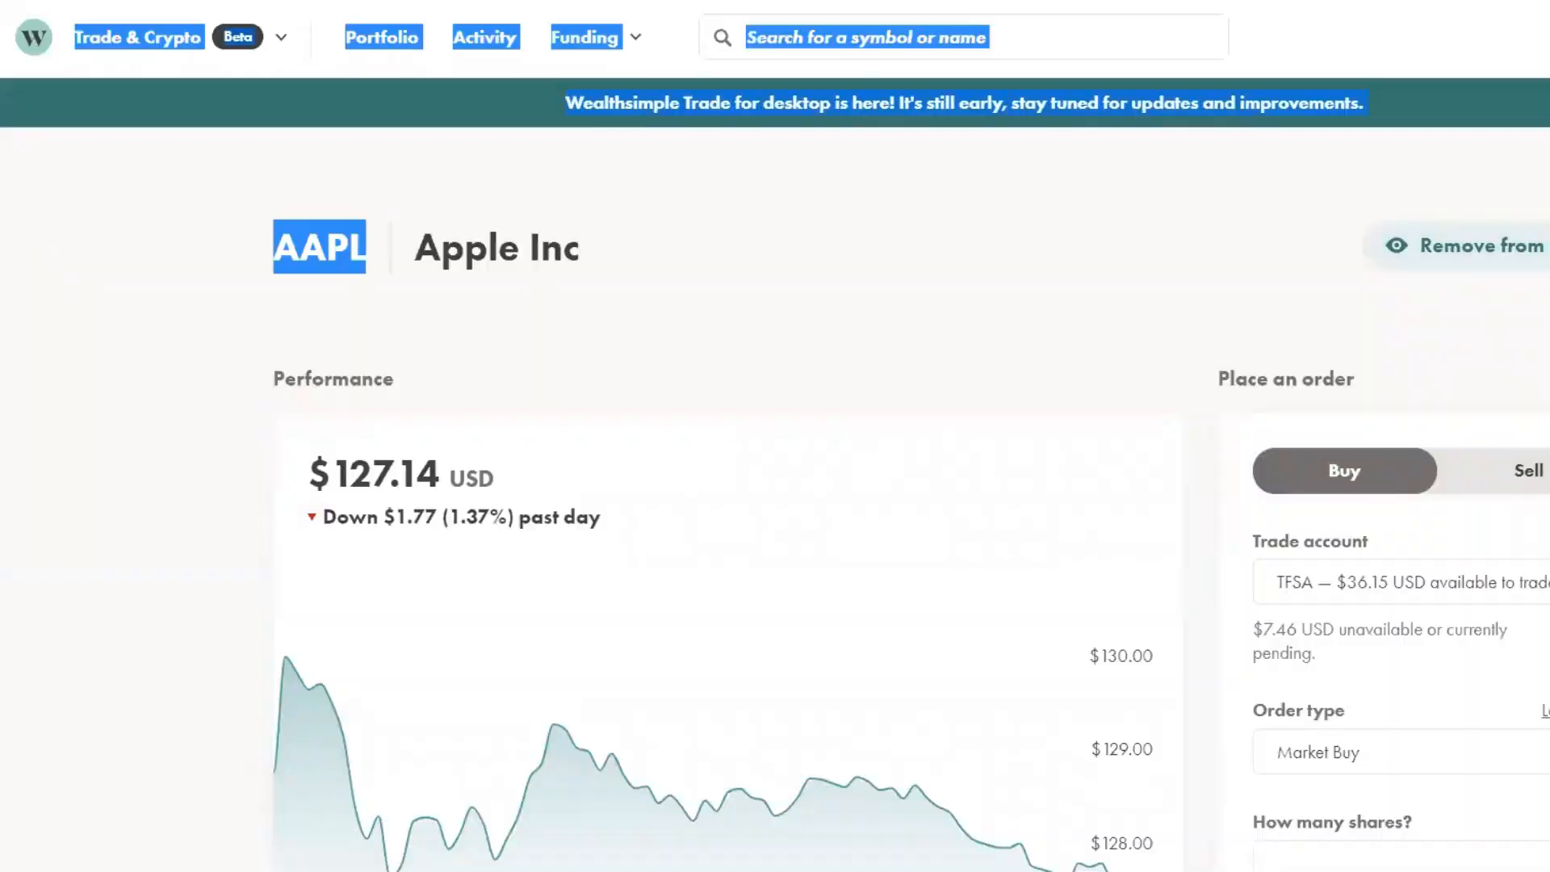
{"action": "scroll", "coordinate": [776, 485], "scroll_direction": "down", "scroll_amount": 1}
{"action": "scroll", "coordinate": [1115, 517], "scroll_direction": "down", "scroll_amount": 6}
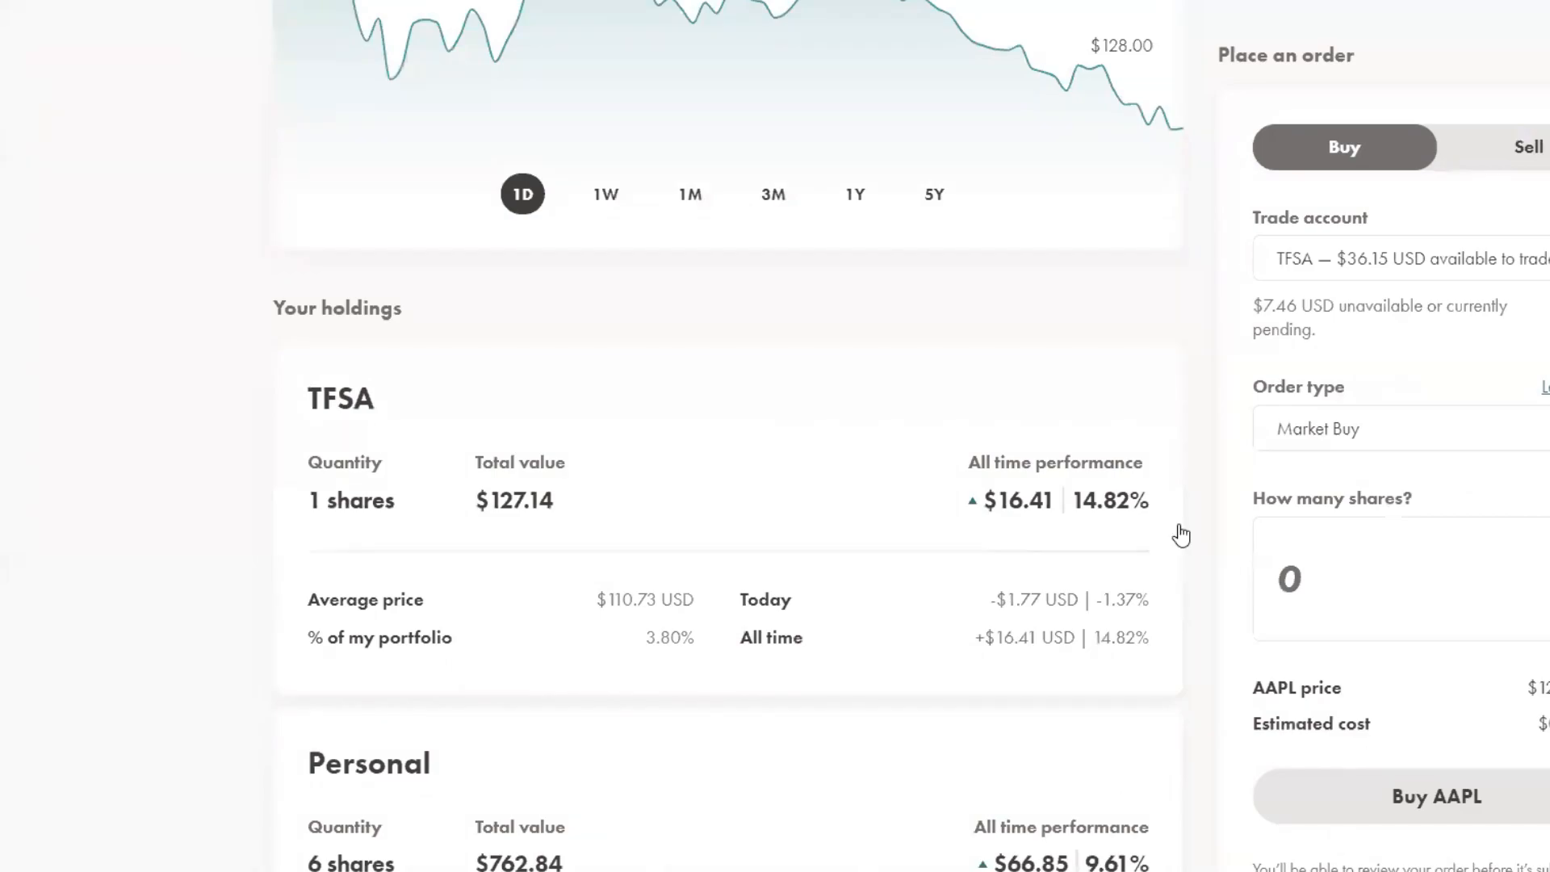
{"action": "scroll", "coordinate": [1146, 675], "scroll_direction": "down", "scroll_amount": 6}
{"action": "scroll", "coordinate": [1145, 675], "scroll_direction": "down", "scroll_amount": 1}
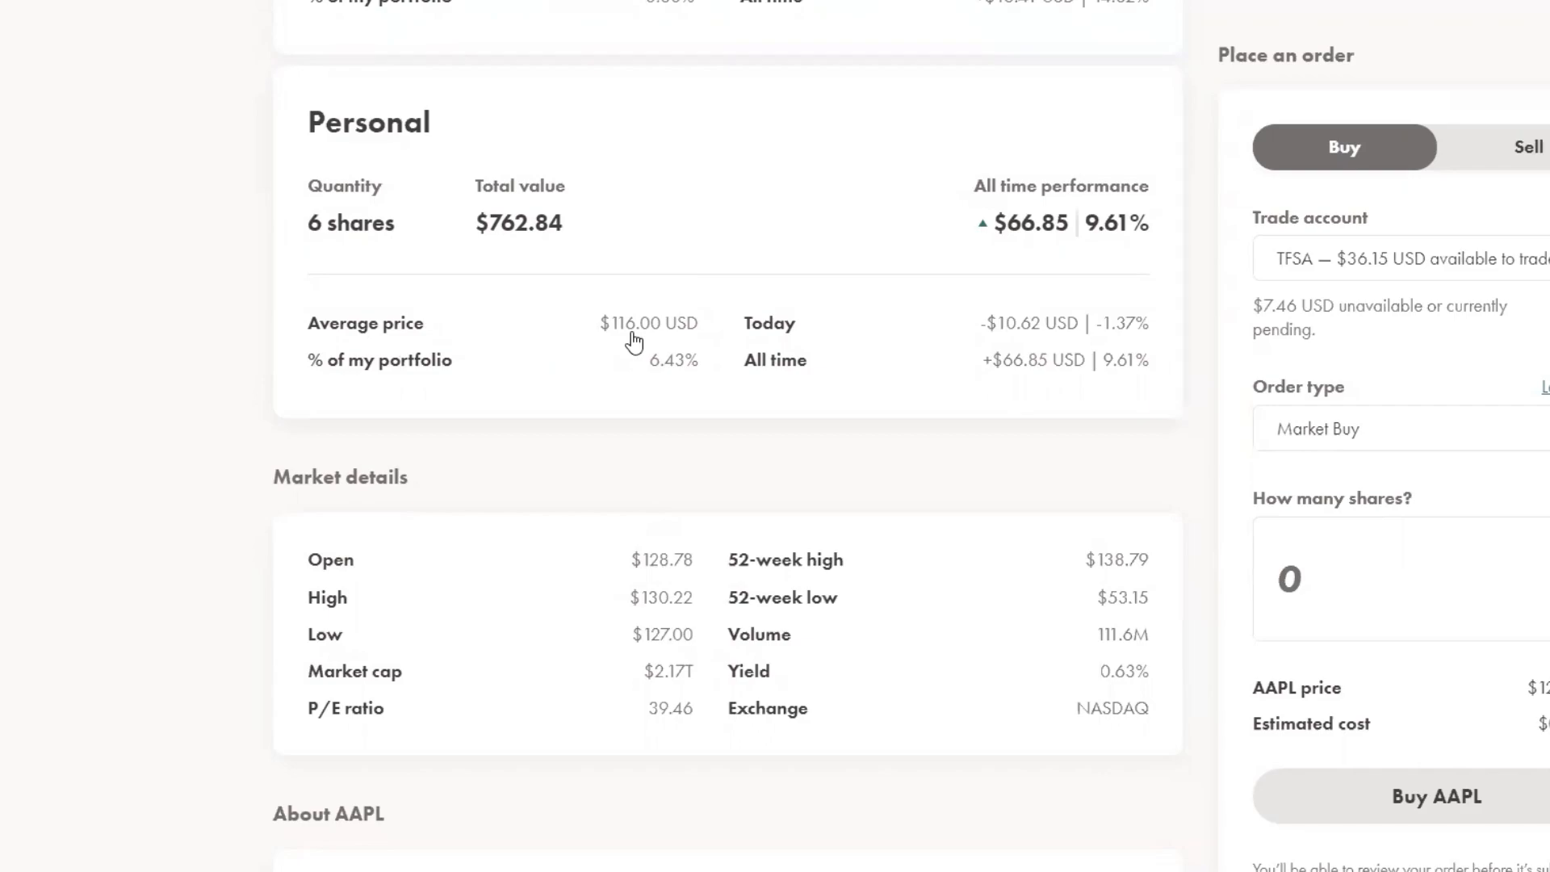
{"action": "key", "text": "alt+Tab"}
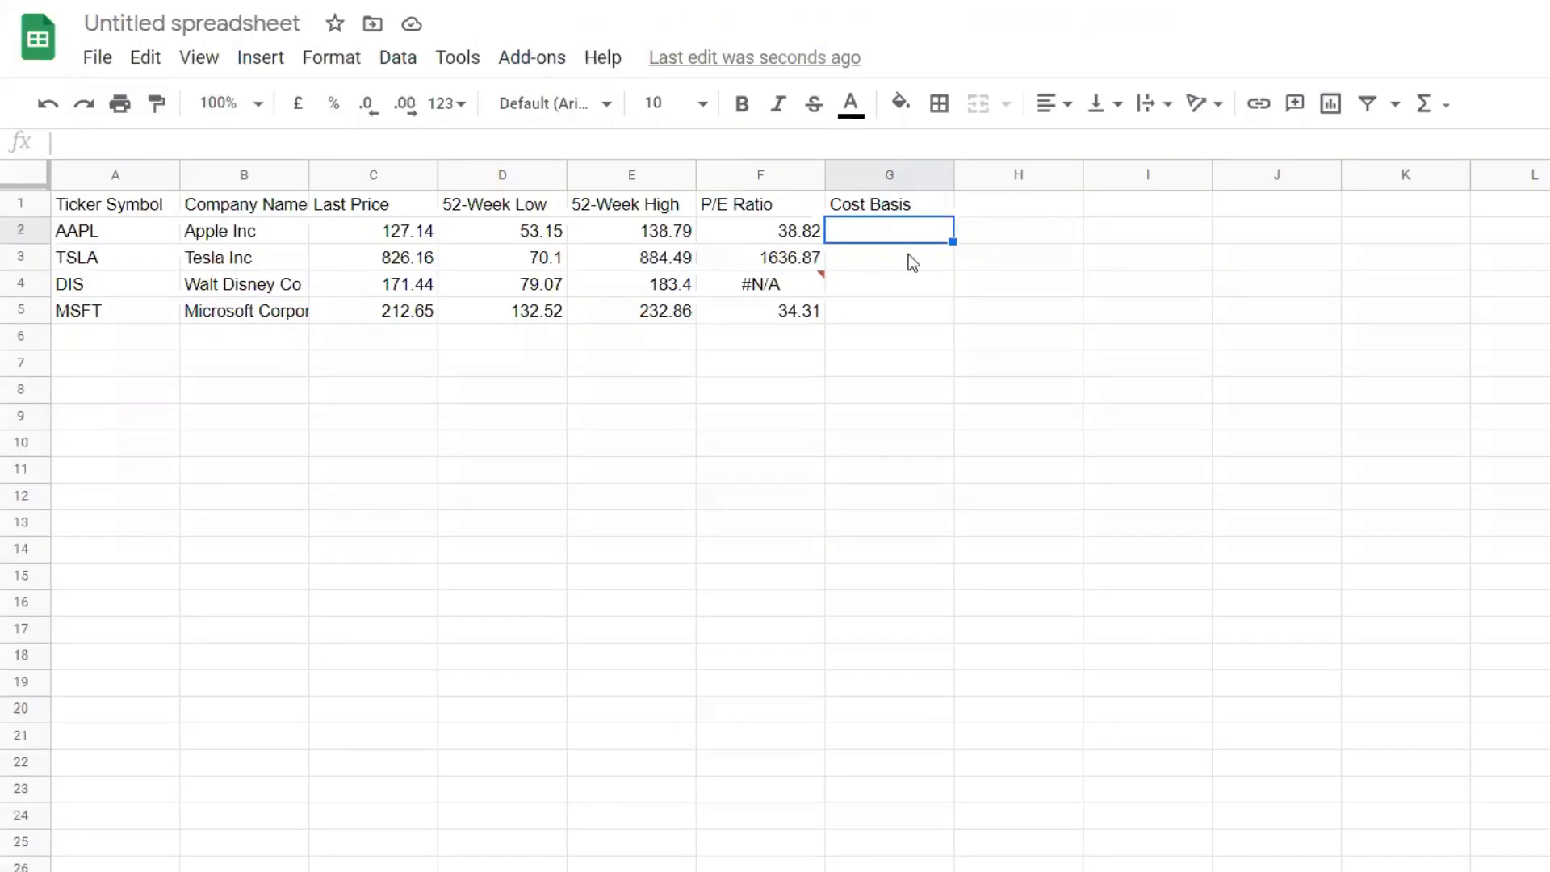
{"action": "type", "text": "116"}
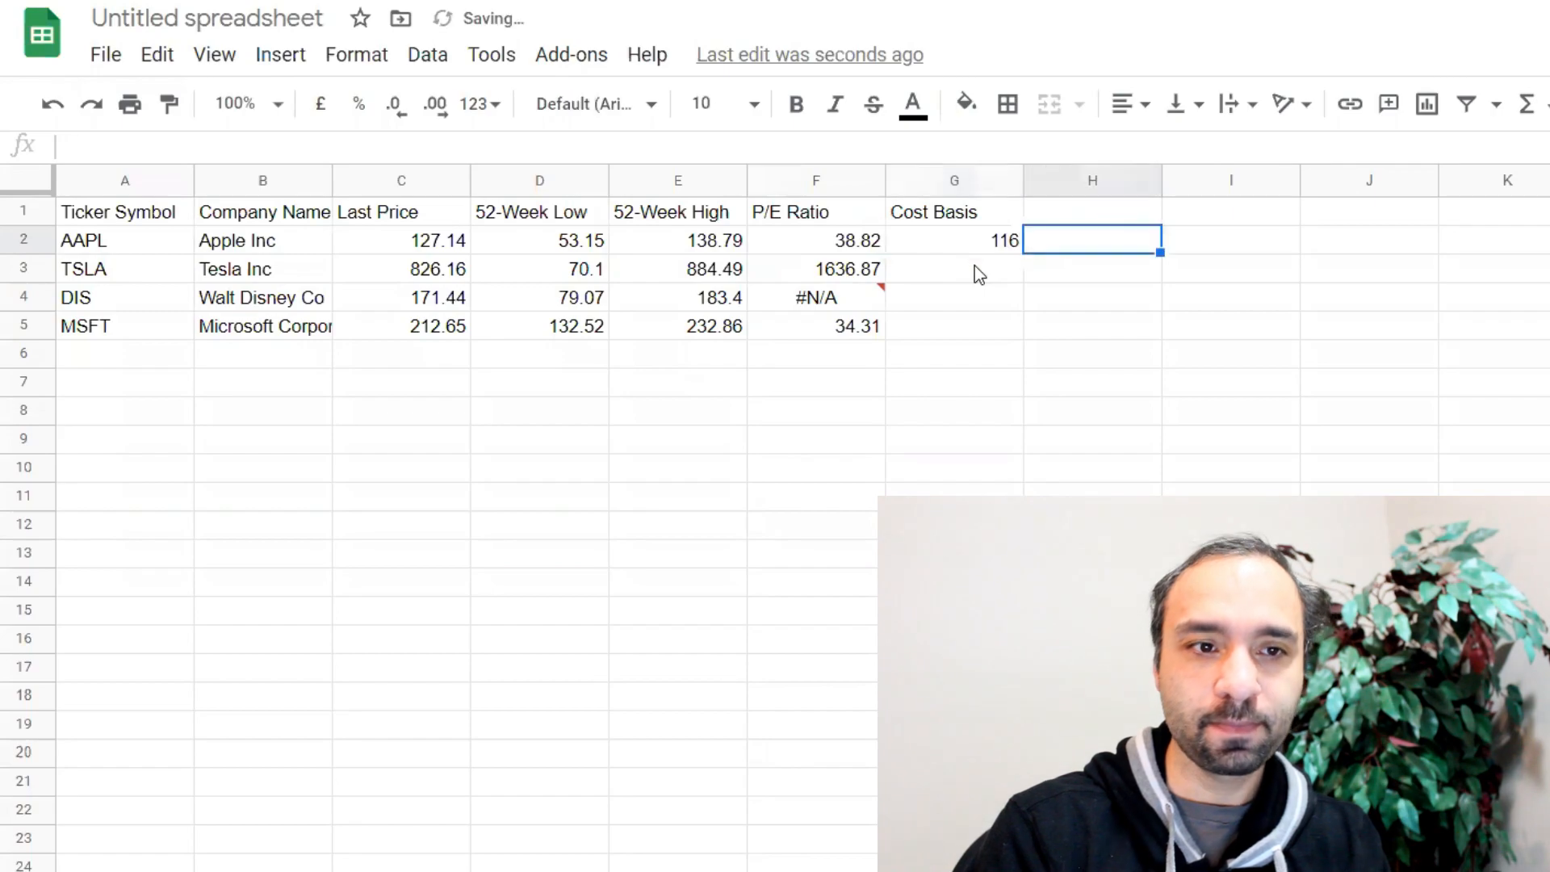
{"action": "key", "text": "Tab"}
Step: Add the header Shares in cell H1 and enter 6 for AAPL in H2
{"action": "key", "text": "Up"}
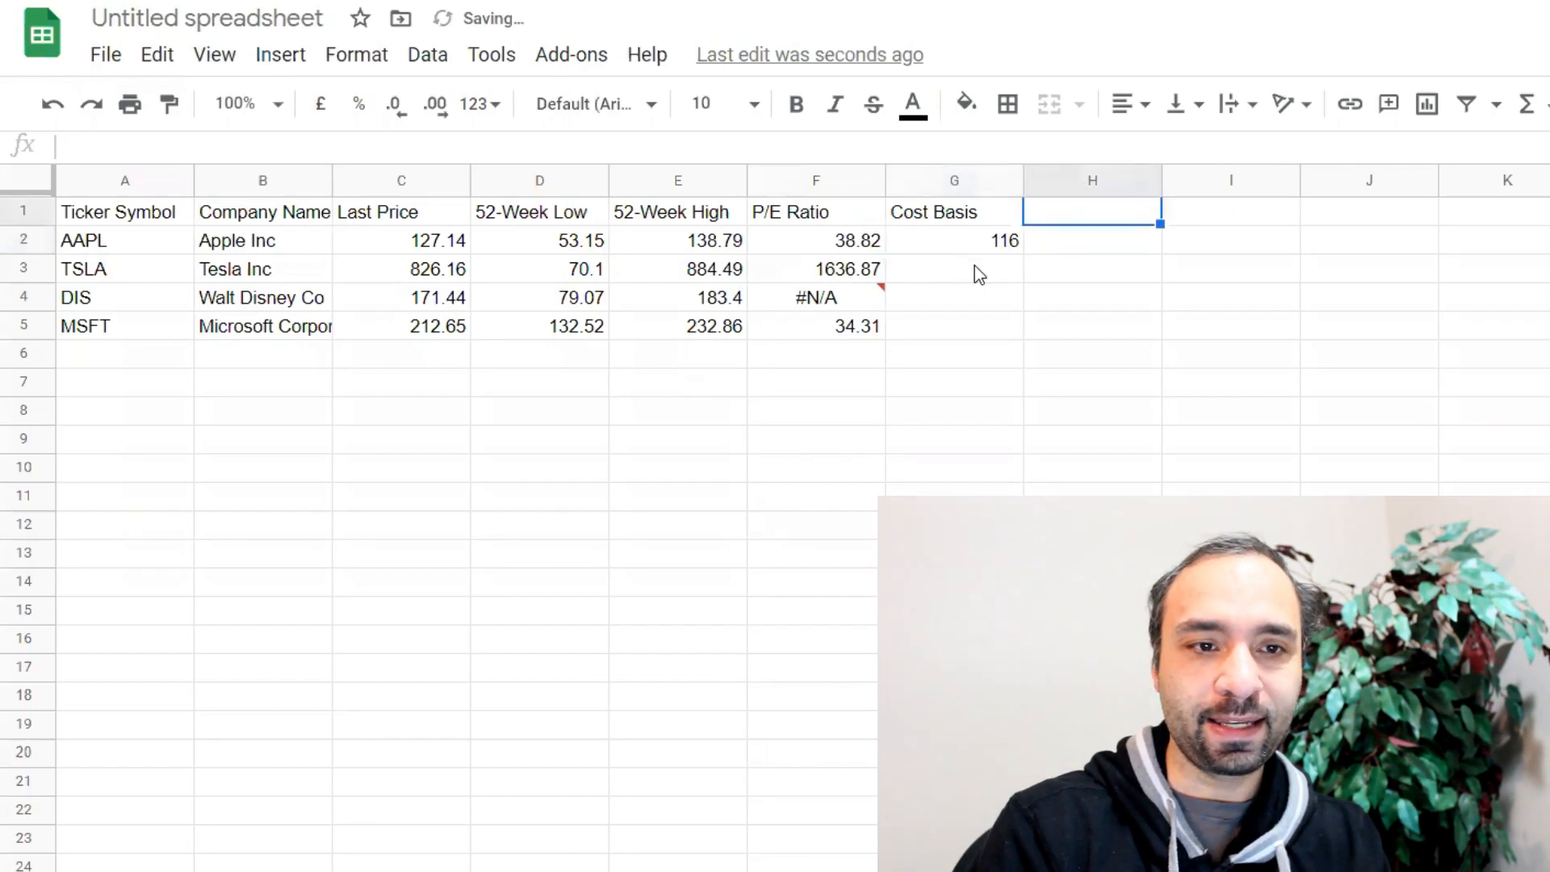
{"action": "type", "text": "Shares"}
{"action": "key", "text": "Return"}
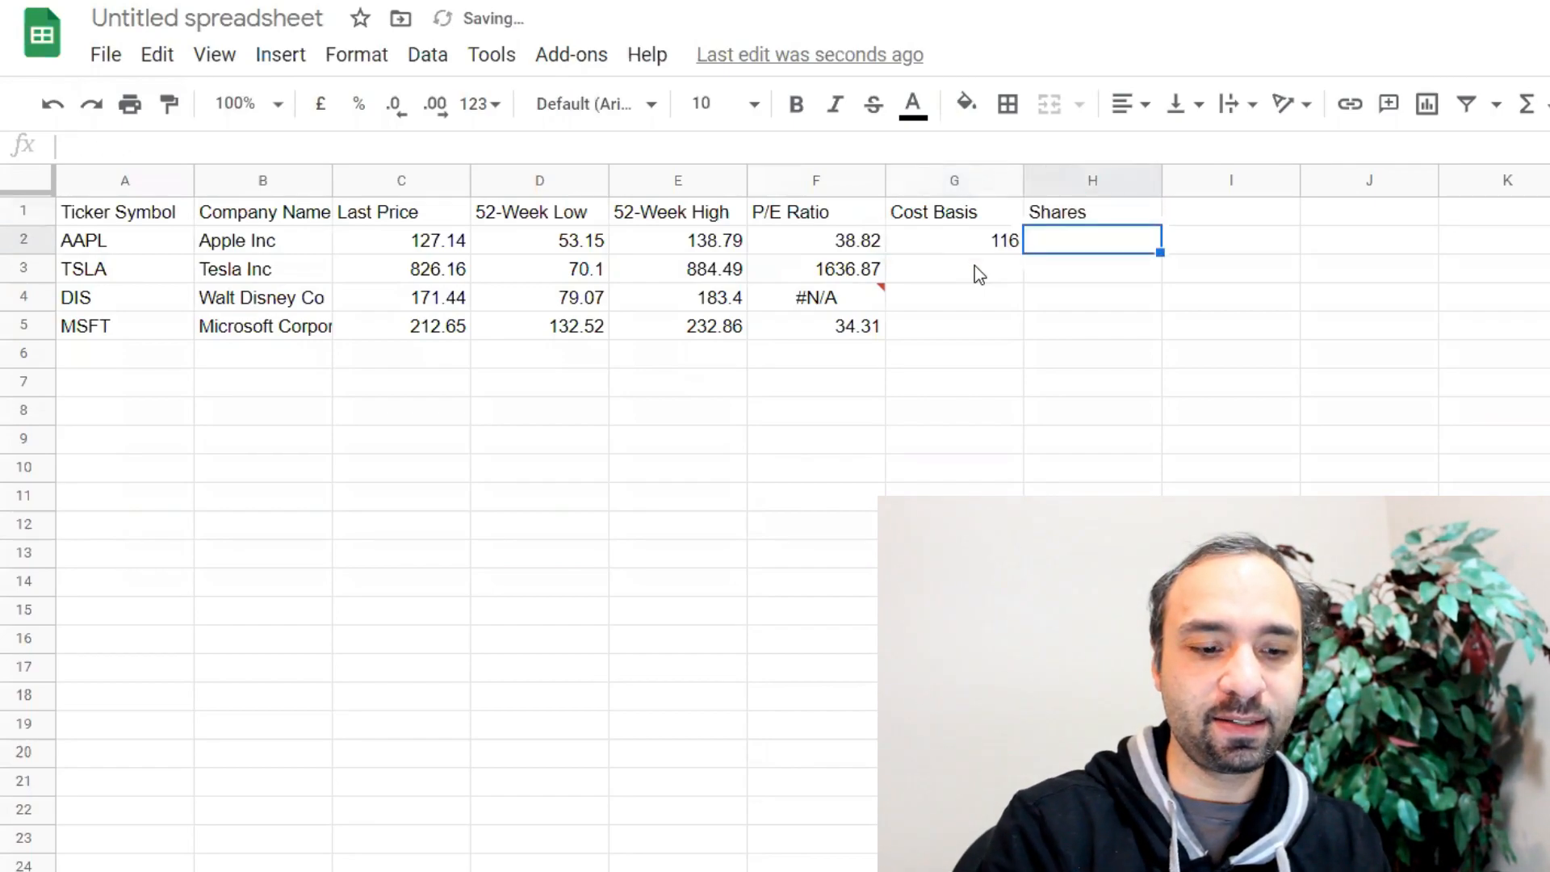
{"action": "type", "text": "6"}
{"action": "key", "text": "Tab"}
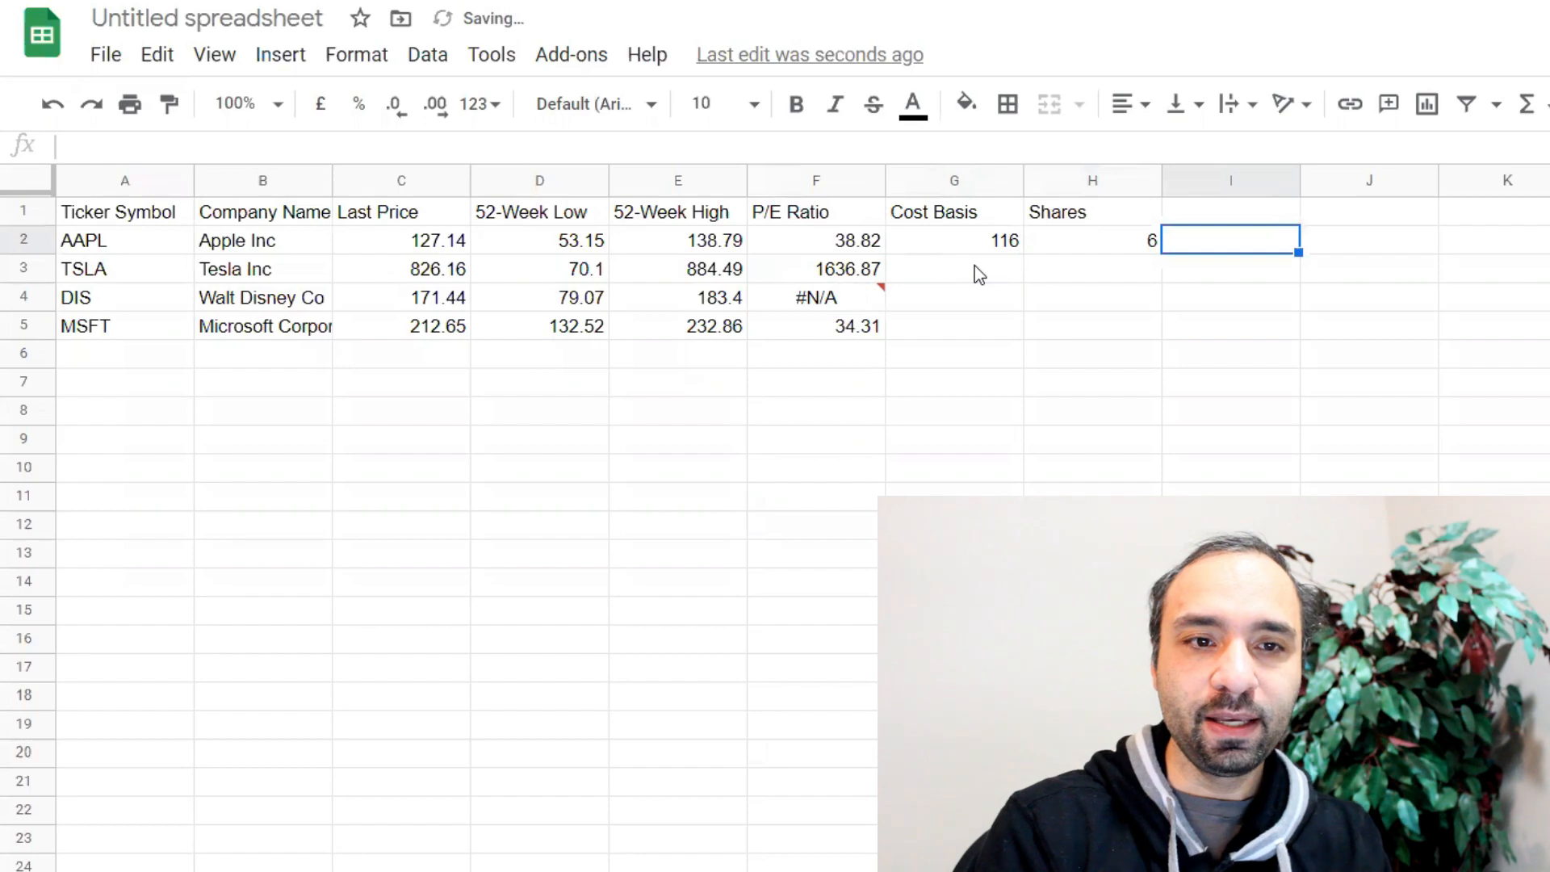
Step: Enter the headers Book Value in cell I1 and Current Value in cell J1
{"action": "key", "text": "Up"}
{"action": "type", "text": "Book "}
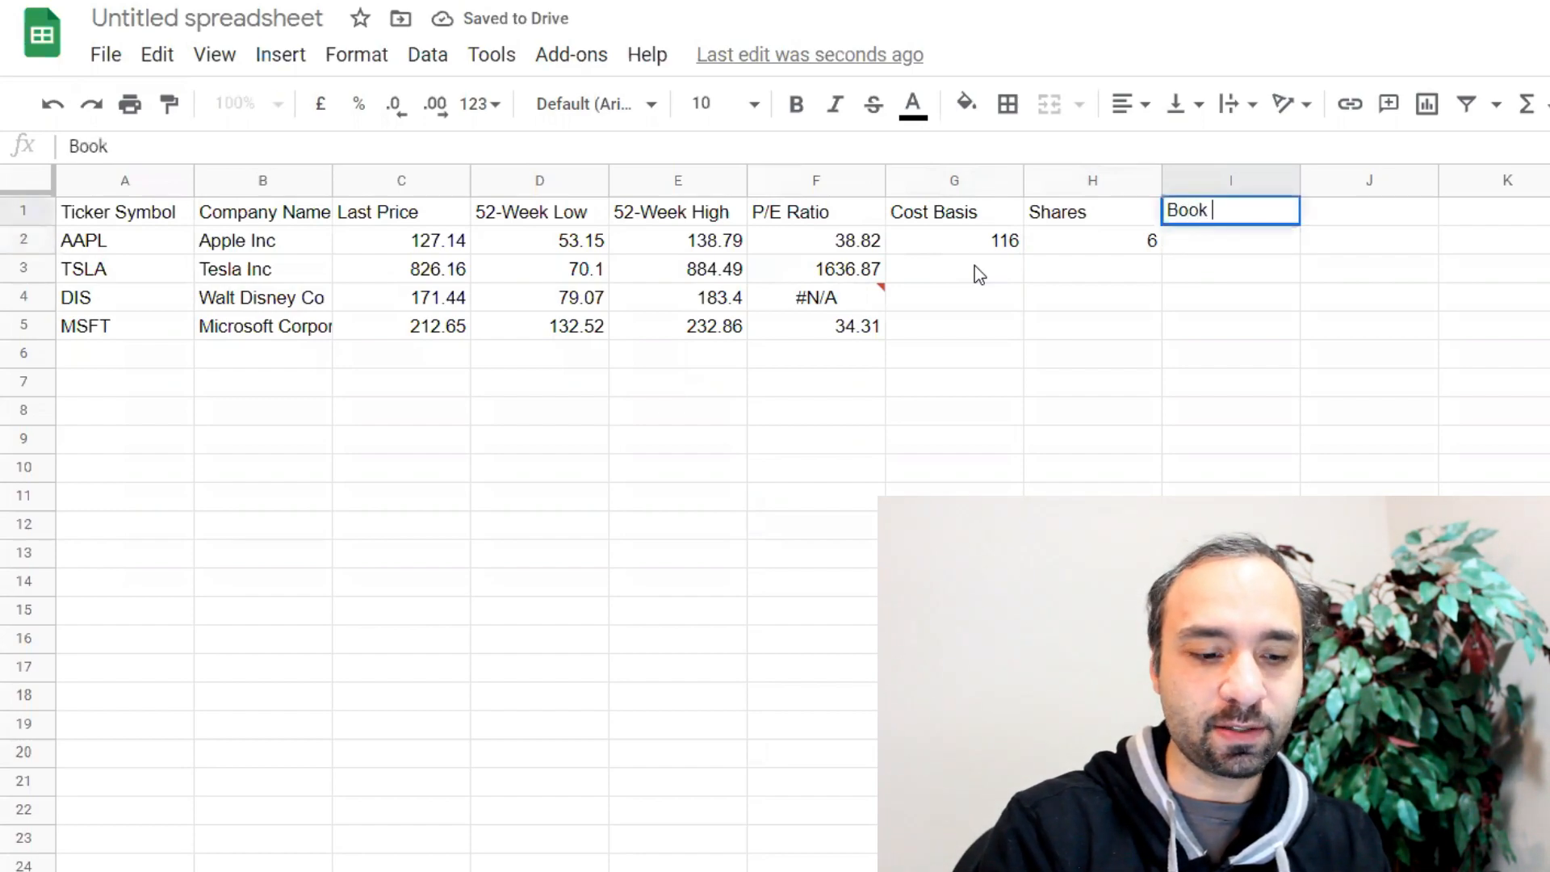
{"action": "type", "text": "Value"}
{"action": "key", "text": "Tab"}
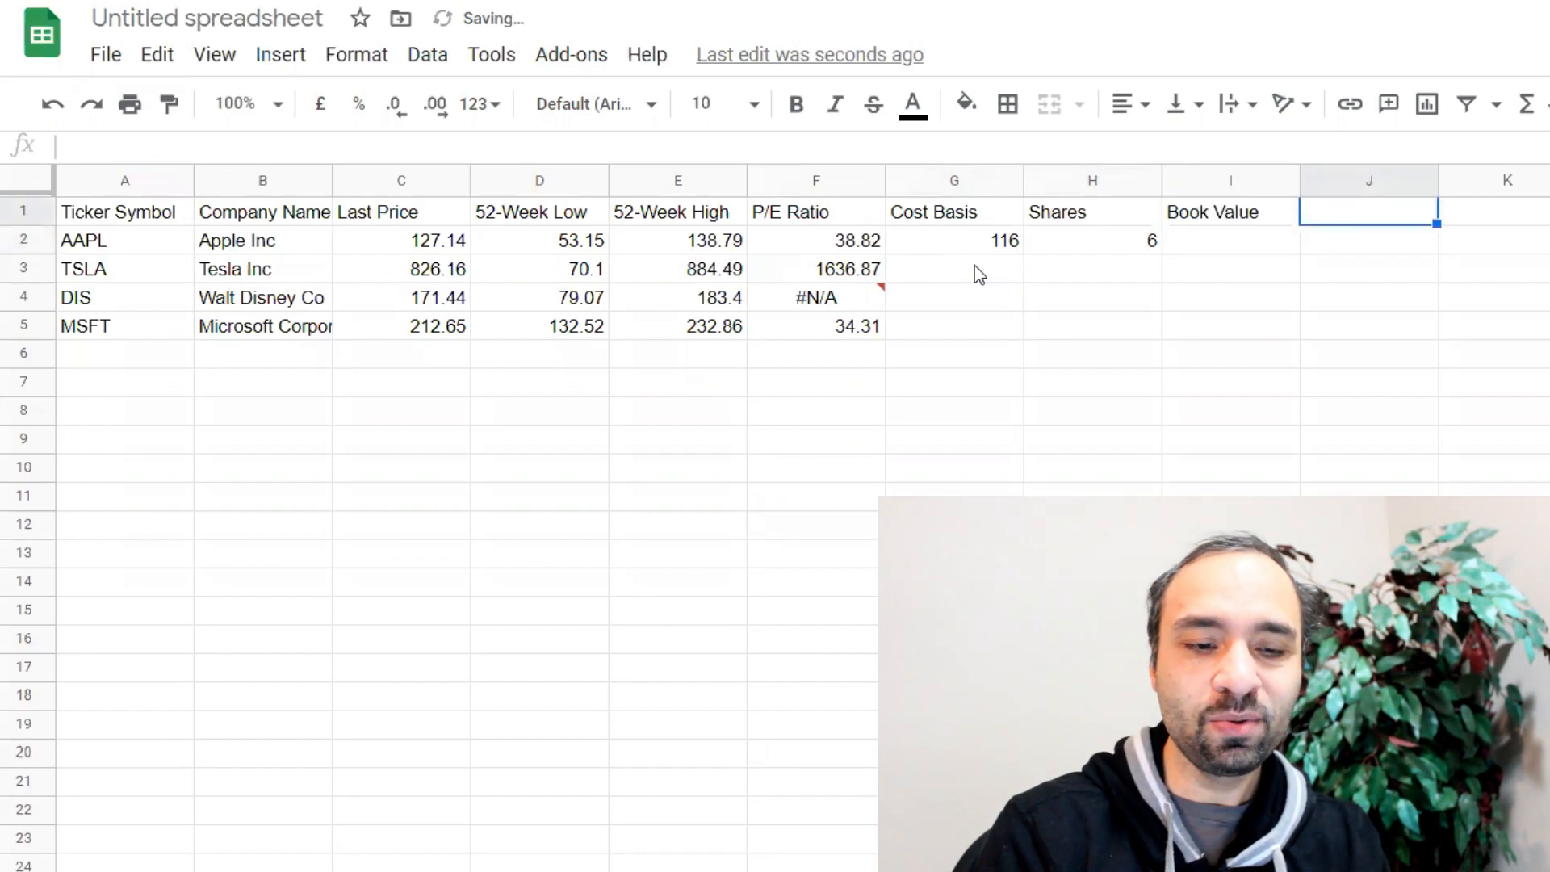
{"action": "type", "text": "Cu"}
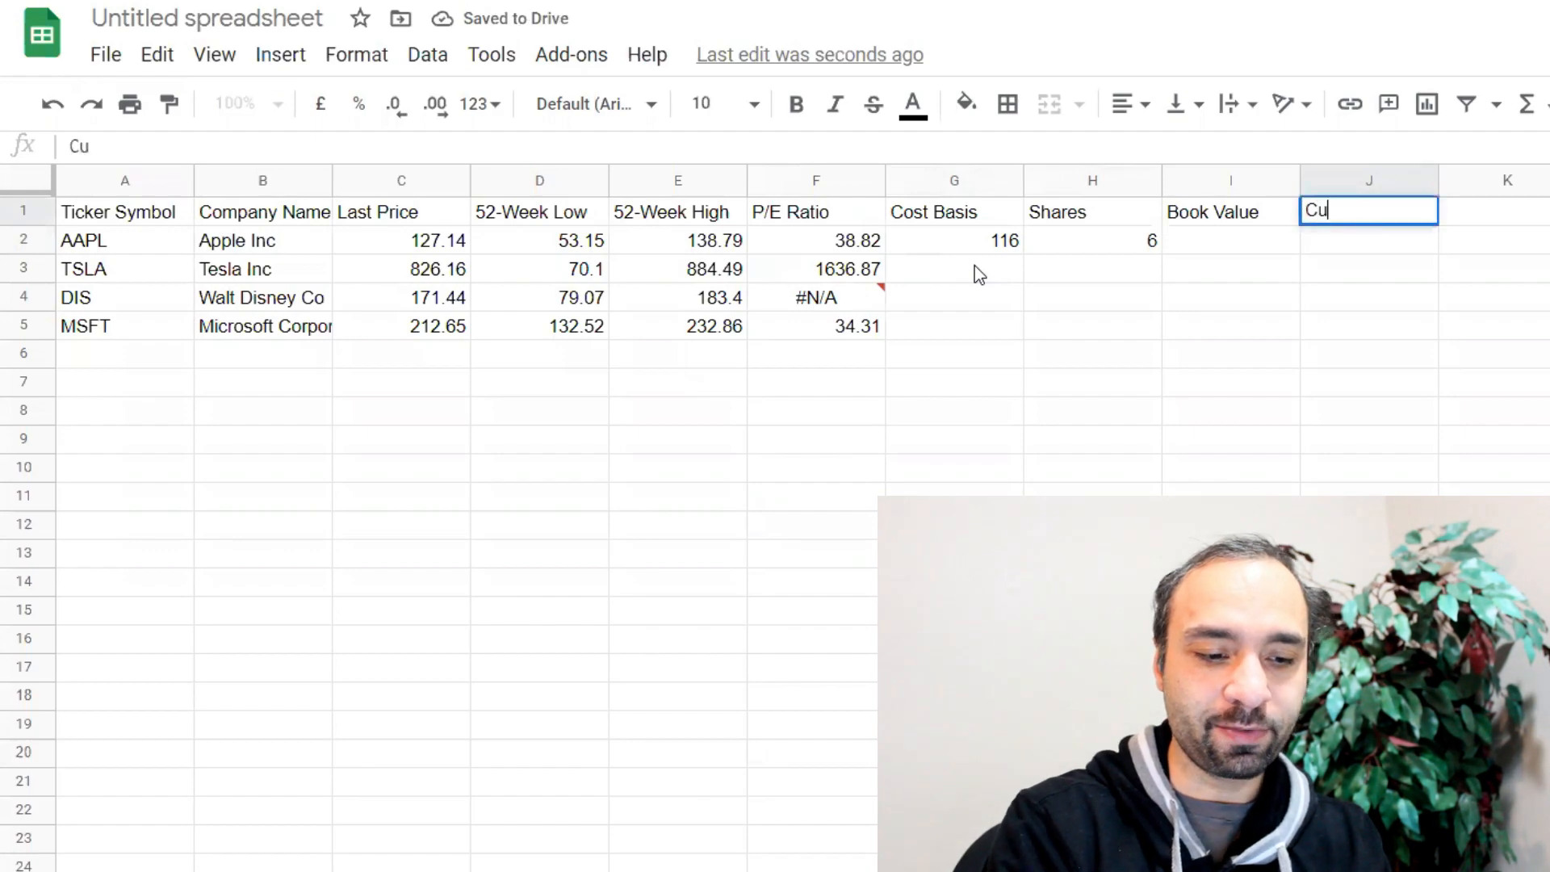
{"action": "type", "text": "rrent Value"}
{"action": "key", "text": "Left"}
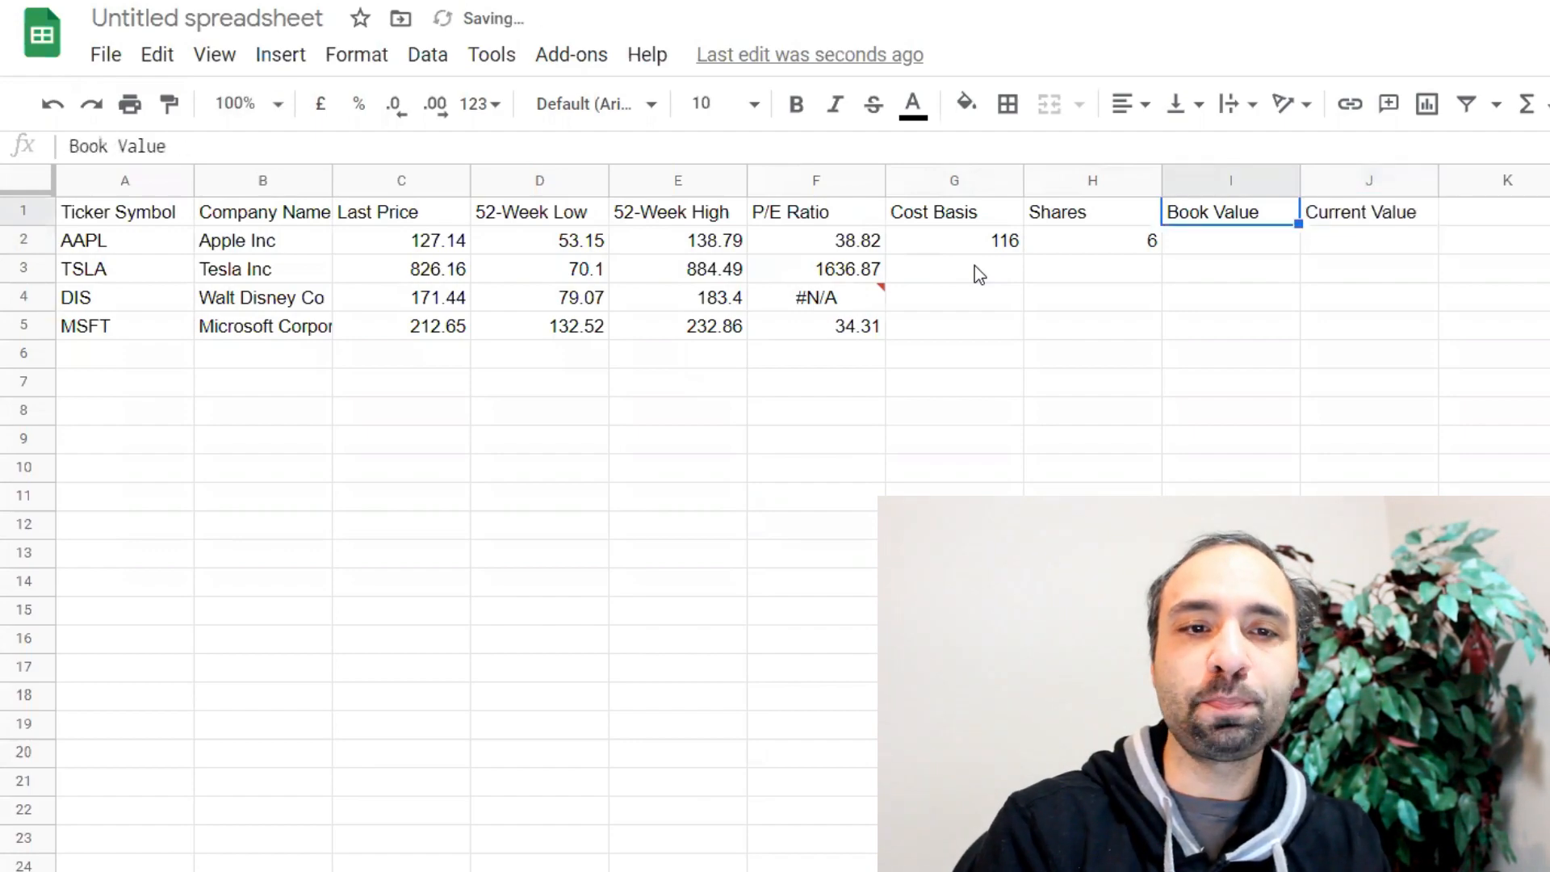
Step: Calculate AAPL's book value in cell I2 as shares times cost basis with =H2*G2
{"action": "key", "text": "Down"}
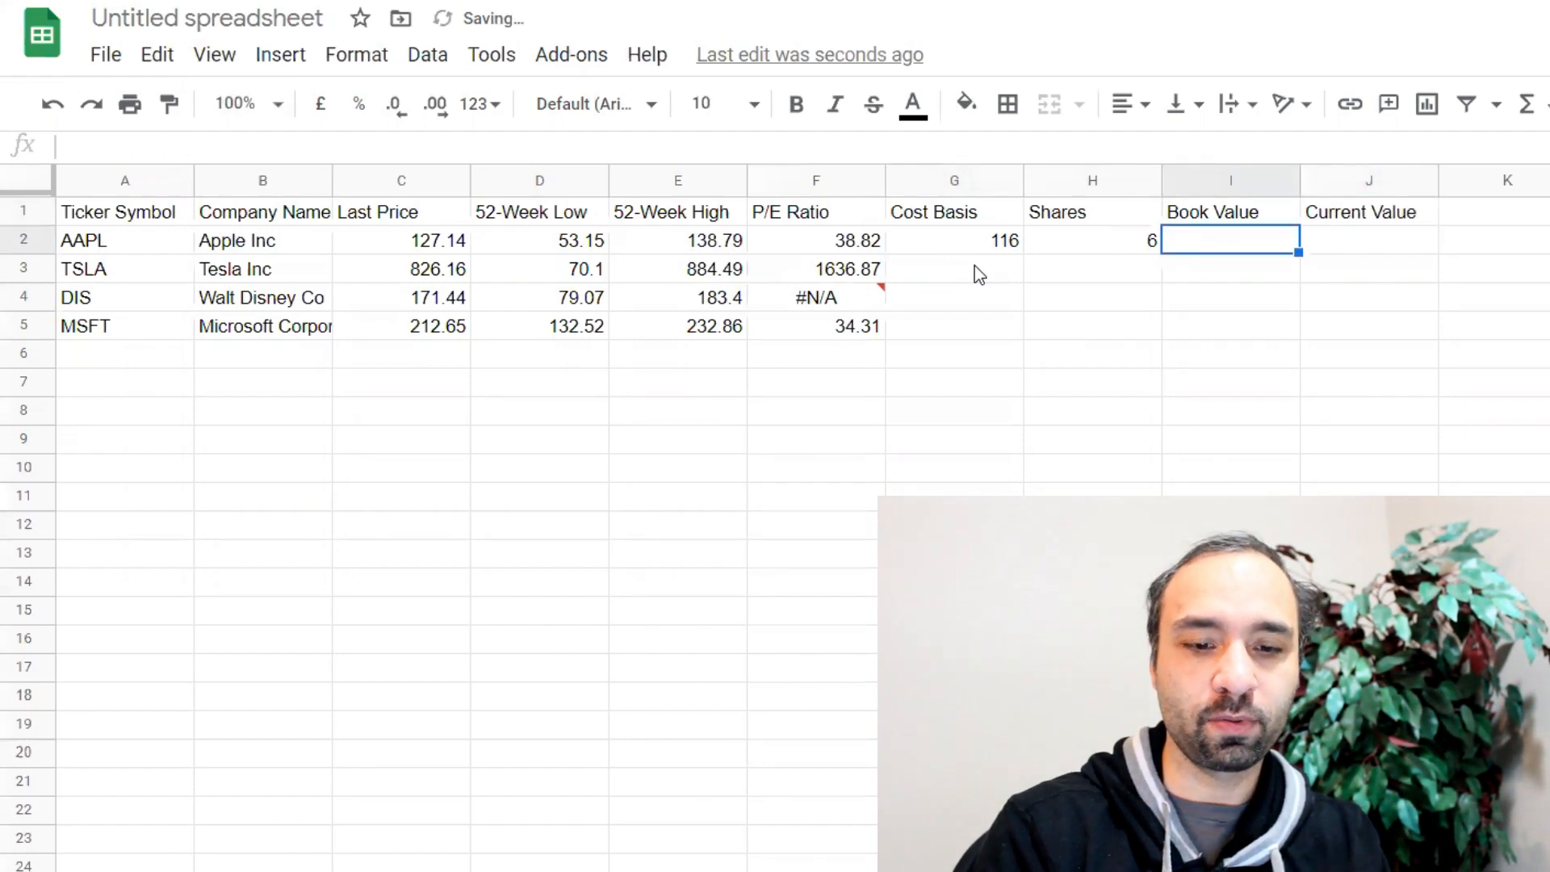
{"action": "type", "text": "="}
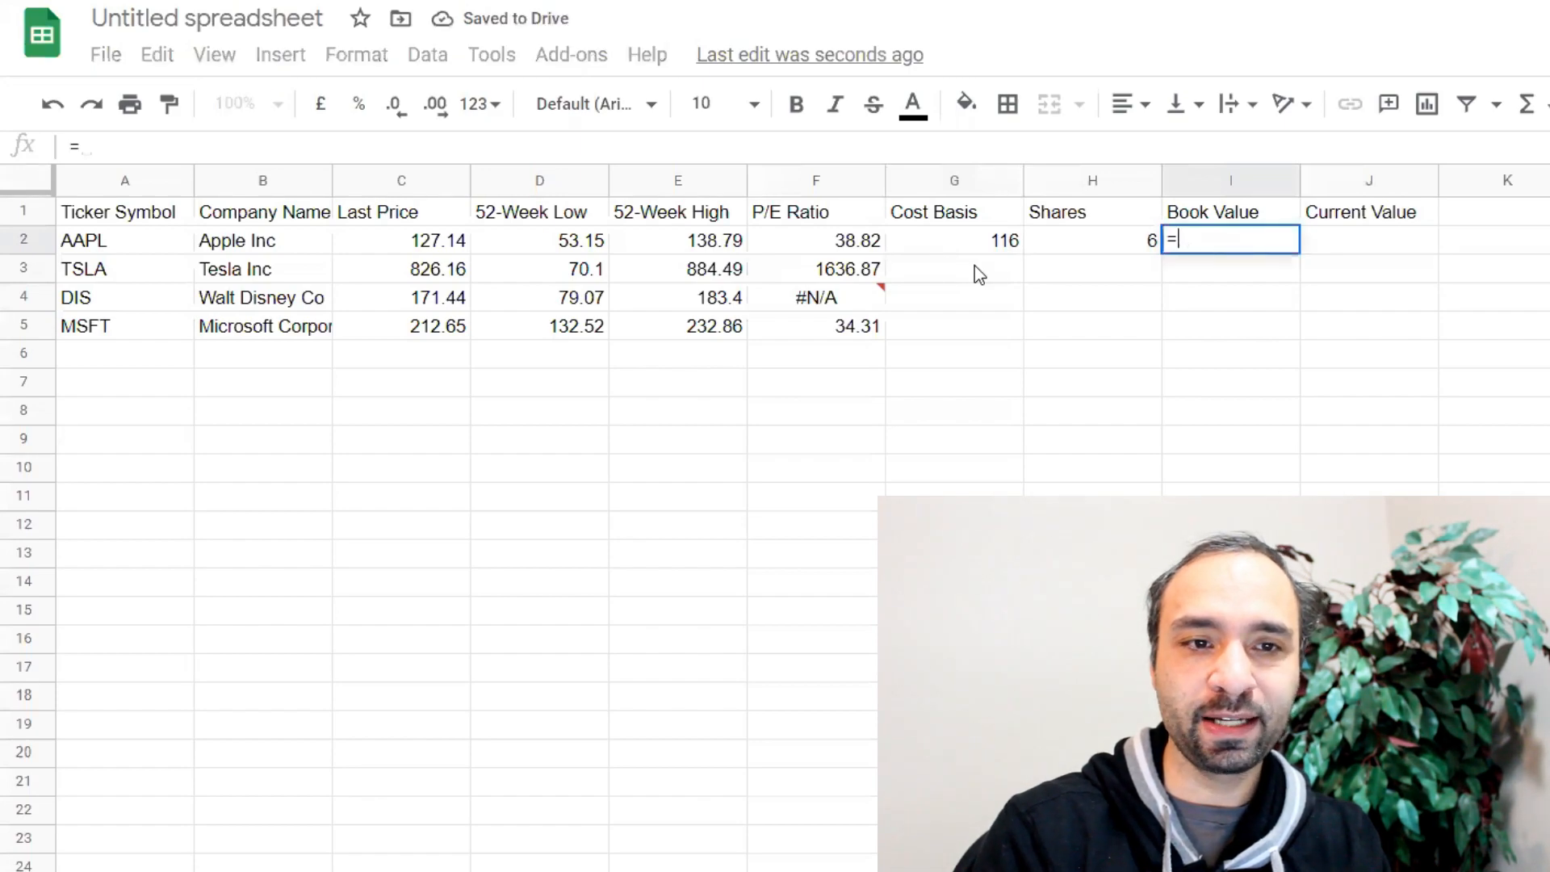
{"action": "left_click", "coordinate": [1084, 242]}
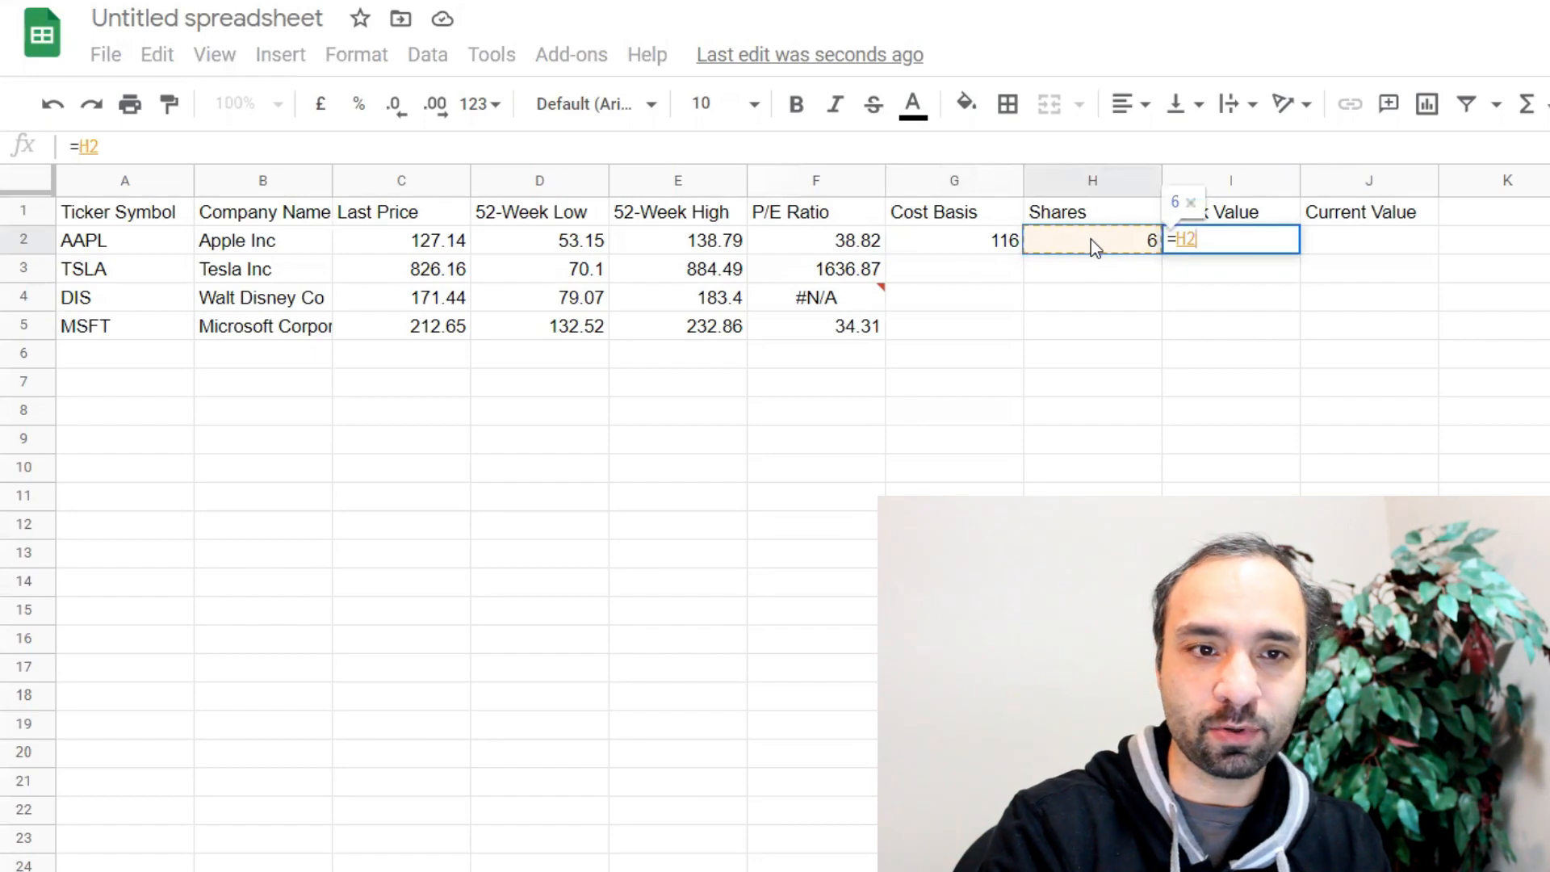
{"action": "type", "text": "*"}
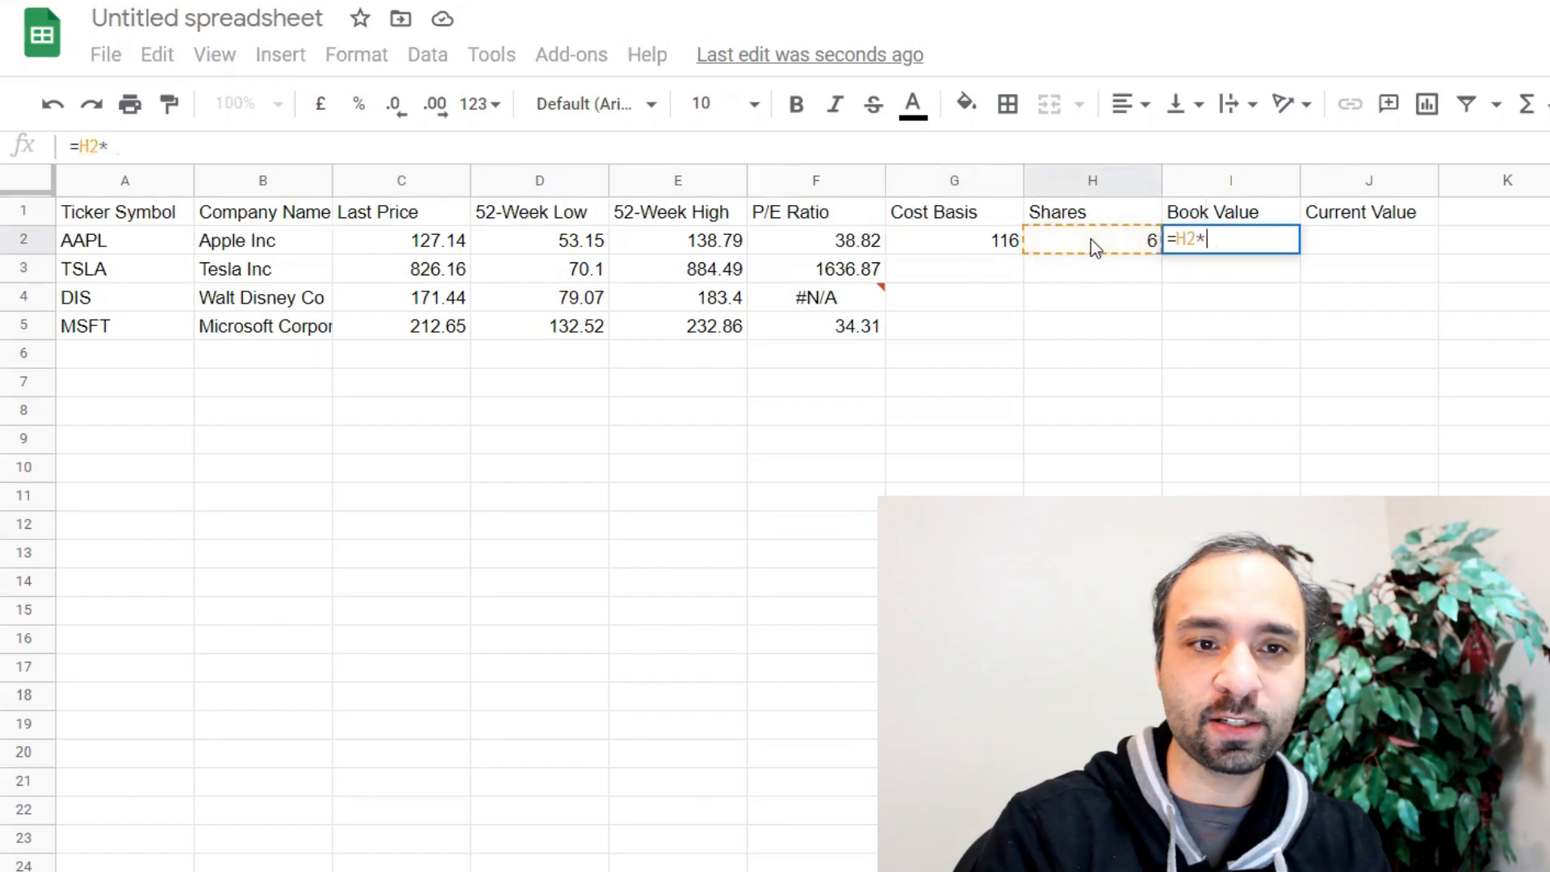
{"action": "left_click", "coordinate": [957, 239]}
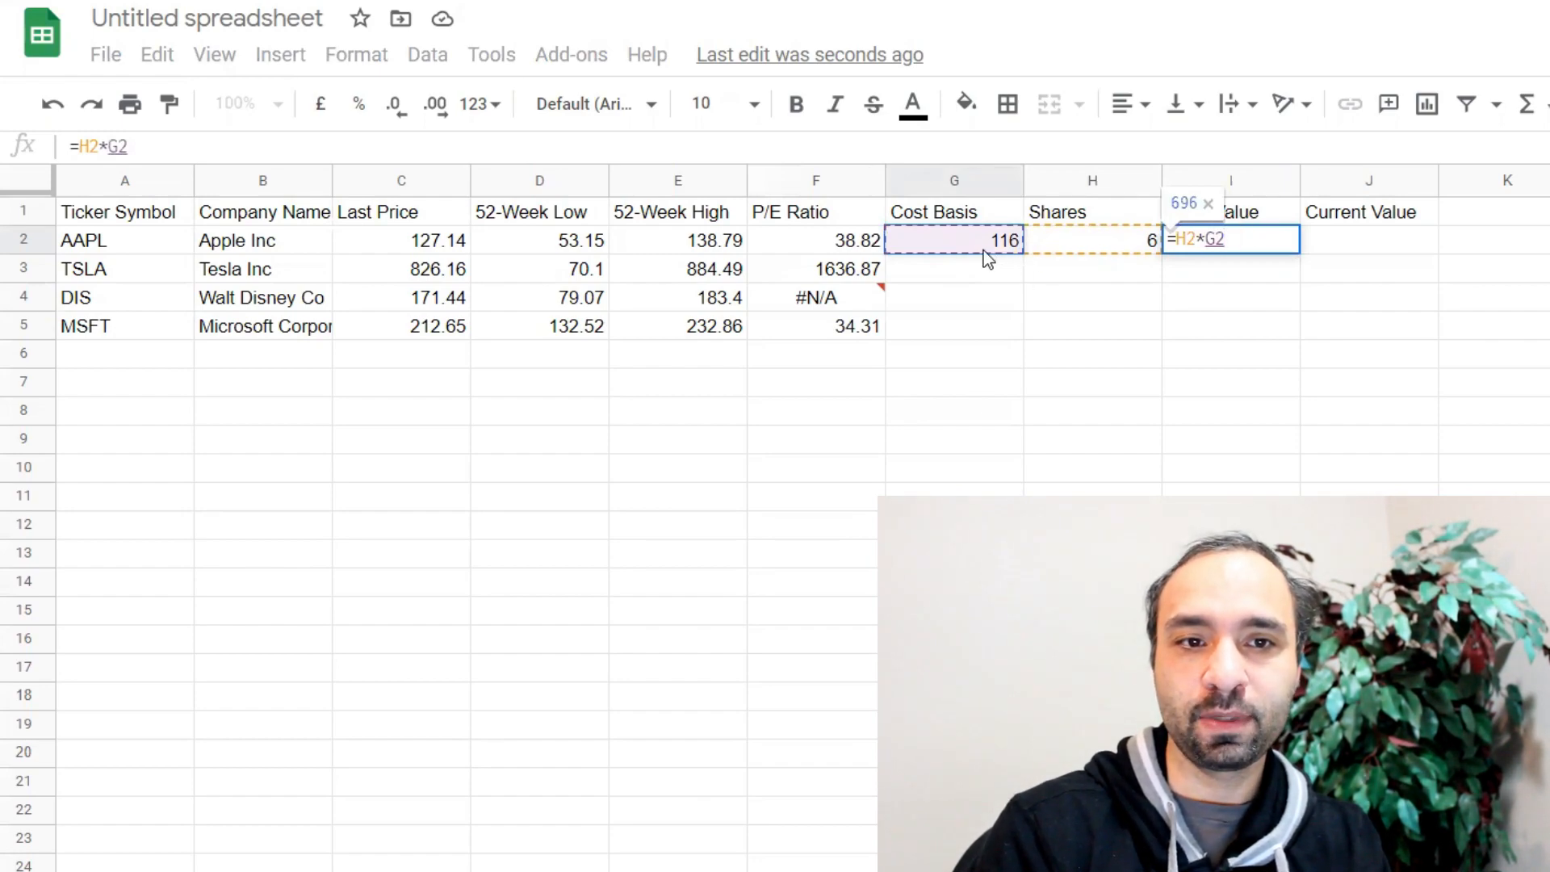
{"action": "key", "text": "Return"}
{"action": "key", "text": "Up"}
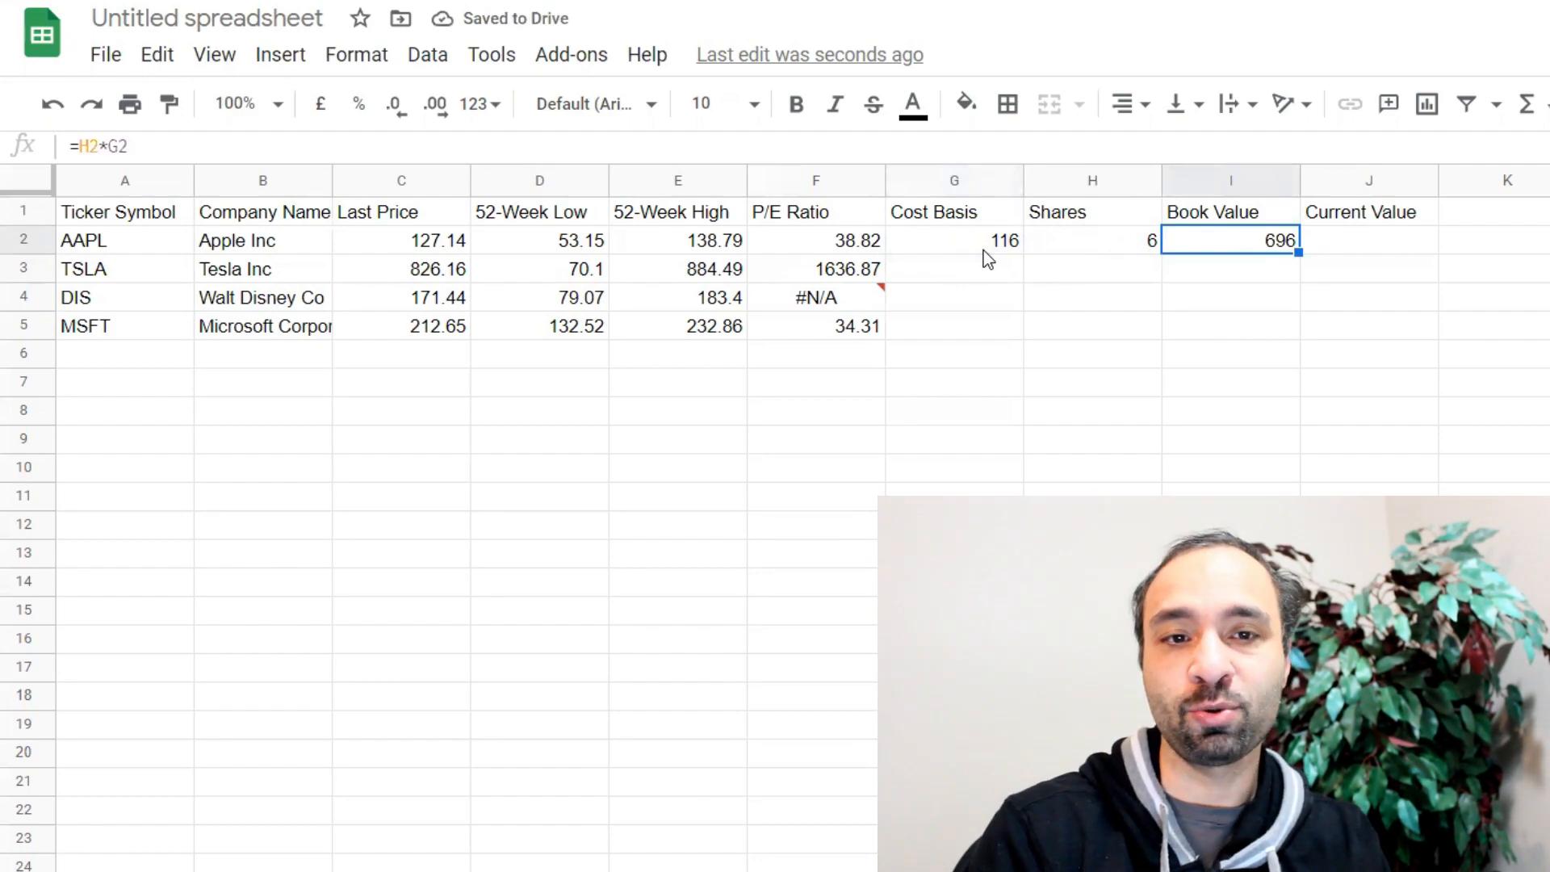
Step: Calculate AAPL's current value in cell J2 as shares times last price with =H2*C2
{"action": "key", "text": "Right"}
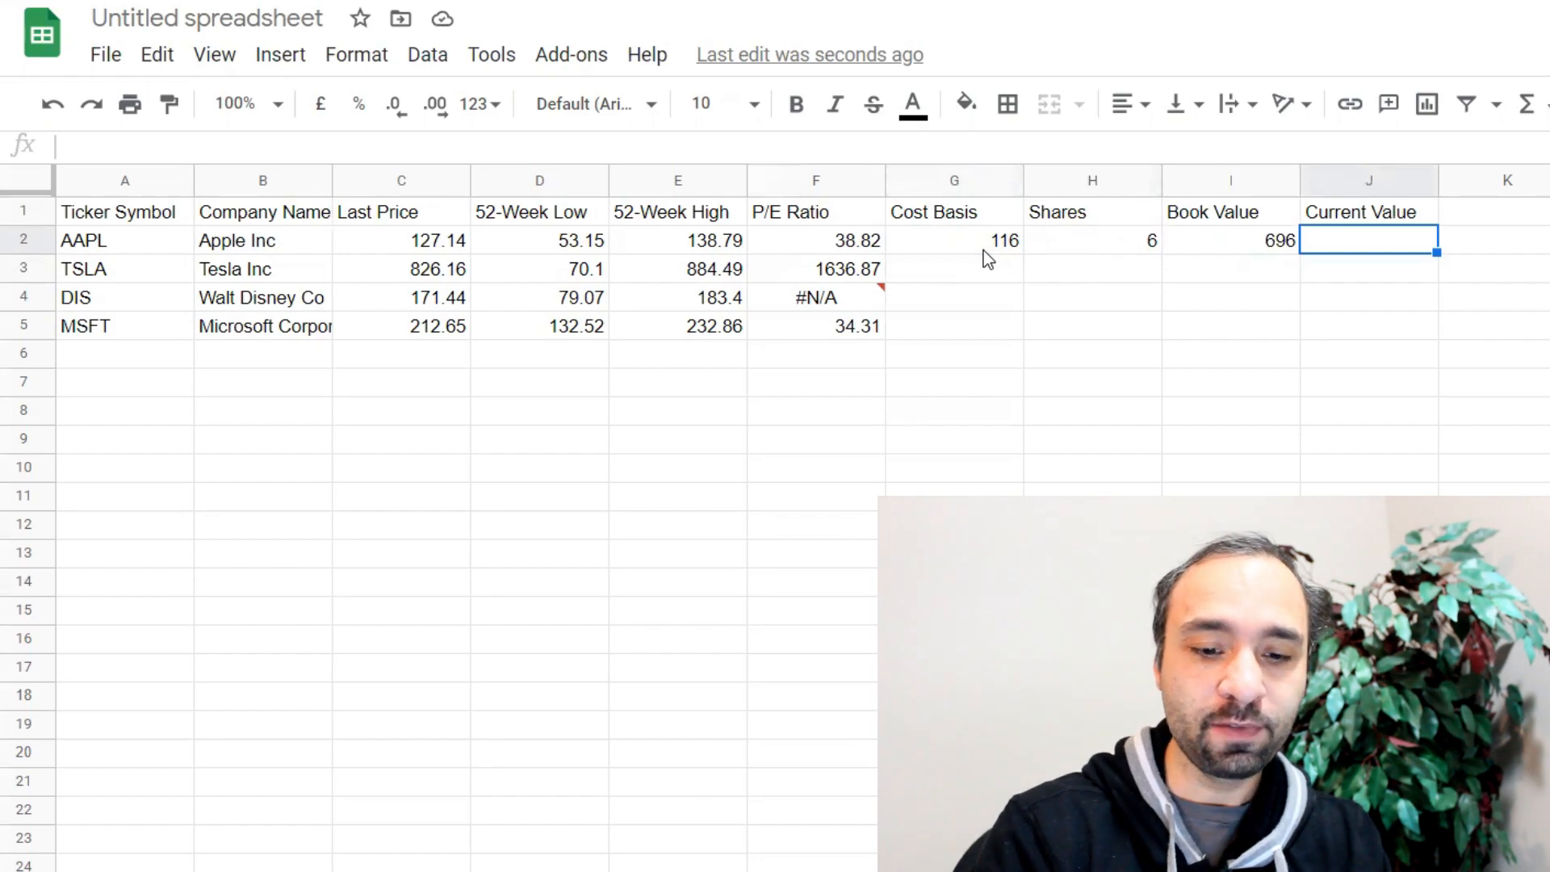
{"action": "type", "text": "="}
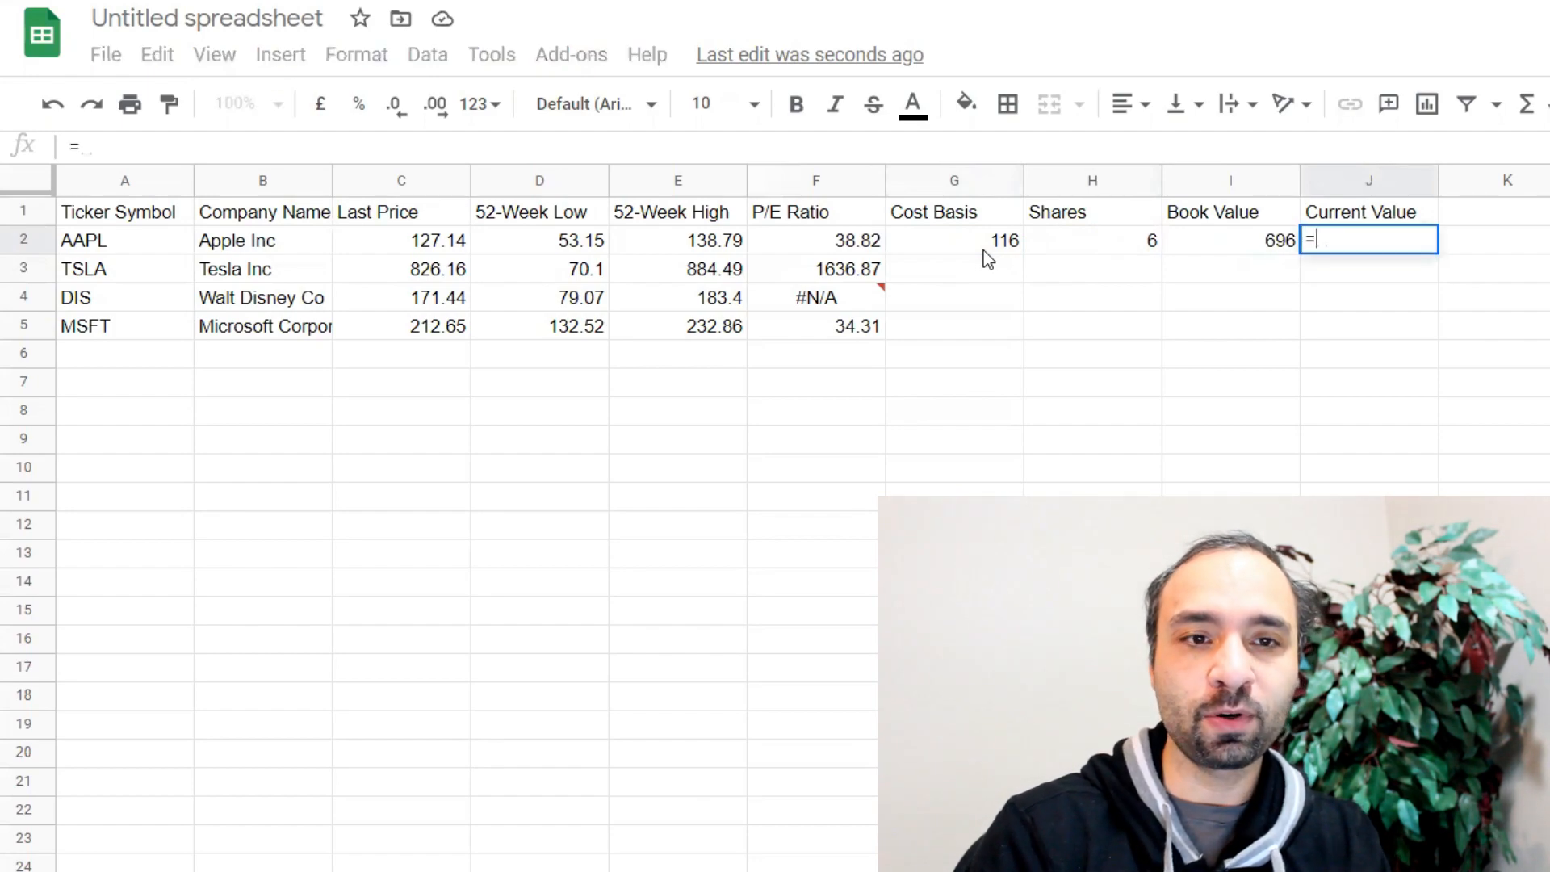
{"action": "left_click", "coordinate": [1091, 247]}
{"action": "type", "text": "*"}
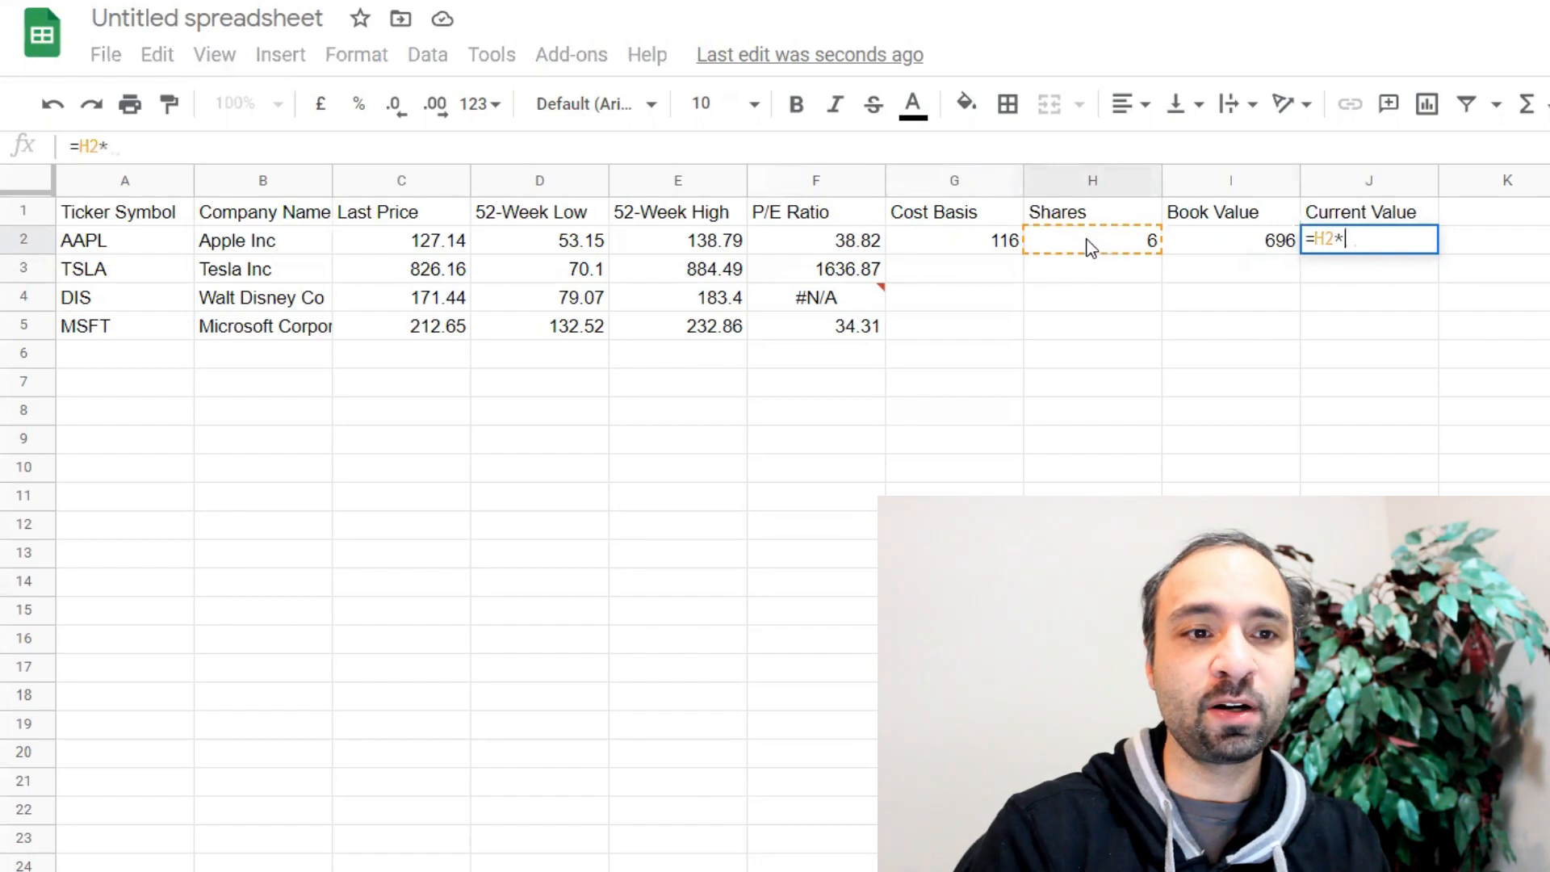
{"action": "left_click", "coordinate": [395, 243]}
{"action": "key", "text": "Return"}
{"action": "key", "text": "Up"}
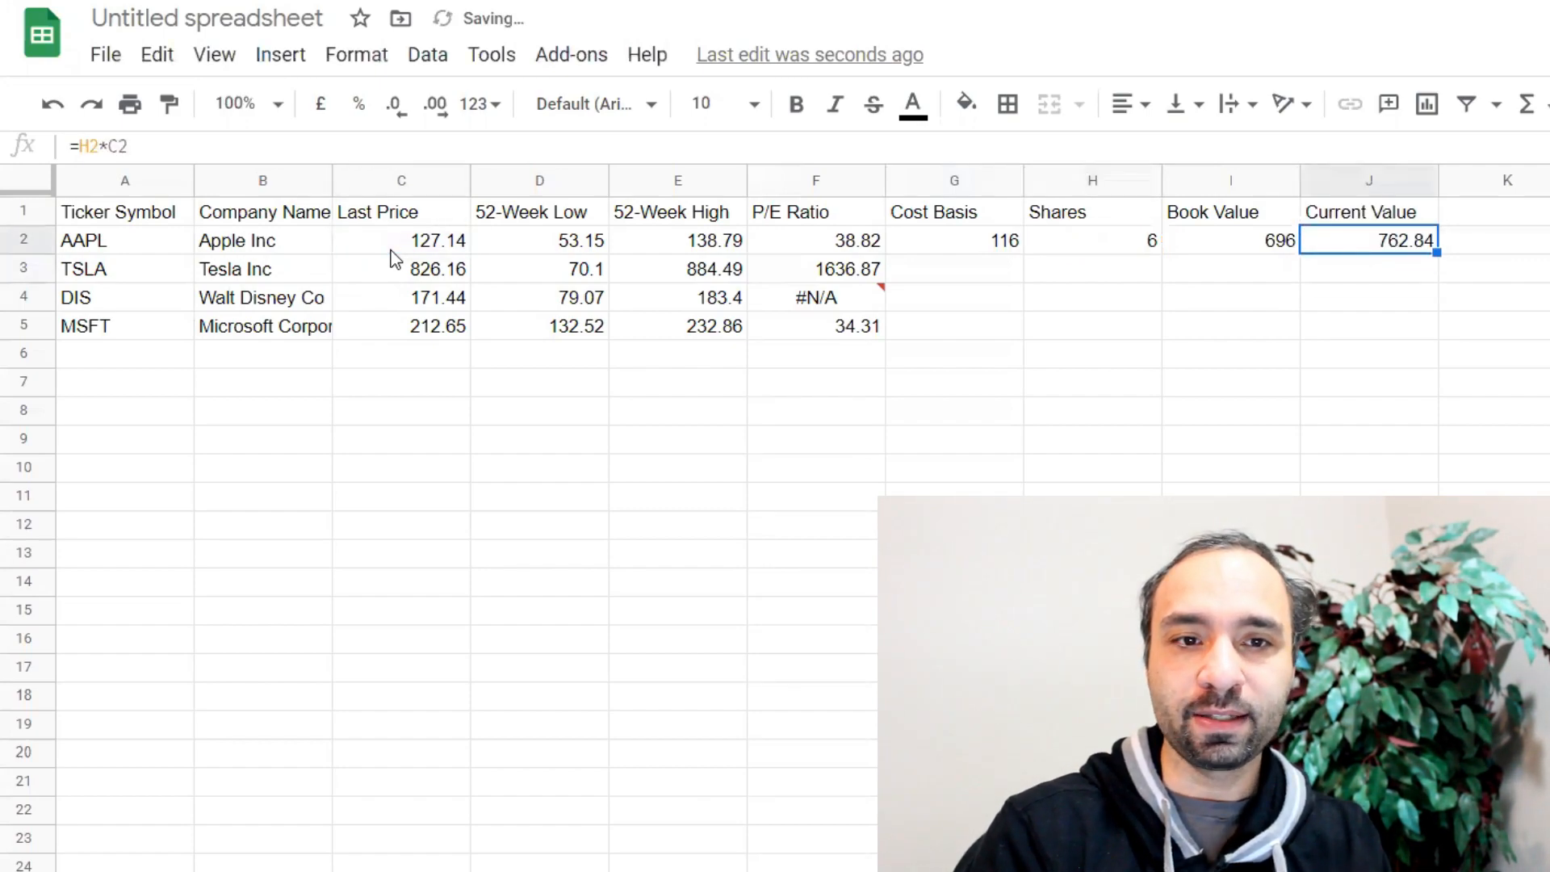
Step: Enter the header Return in cell K1
{"action": "key", "text": "Left"}
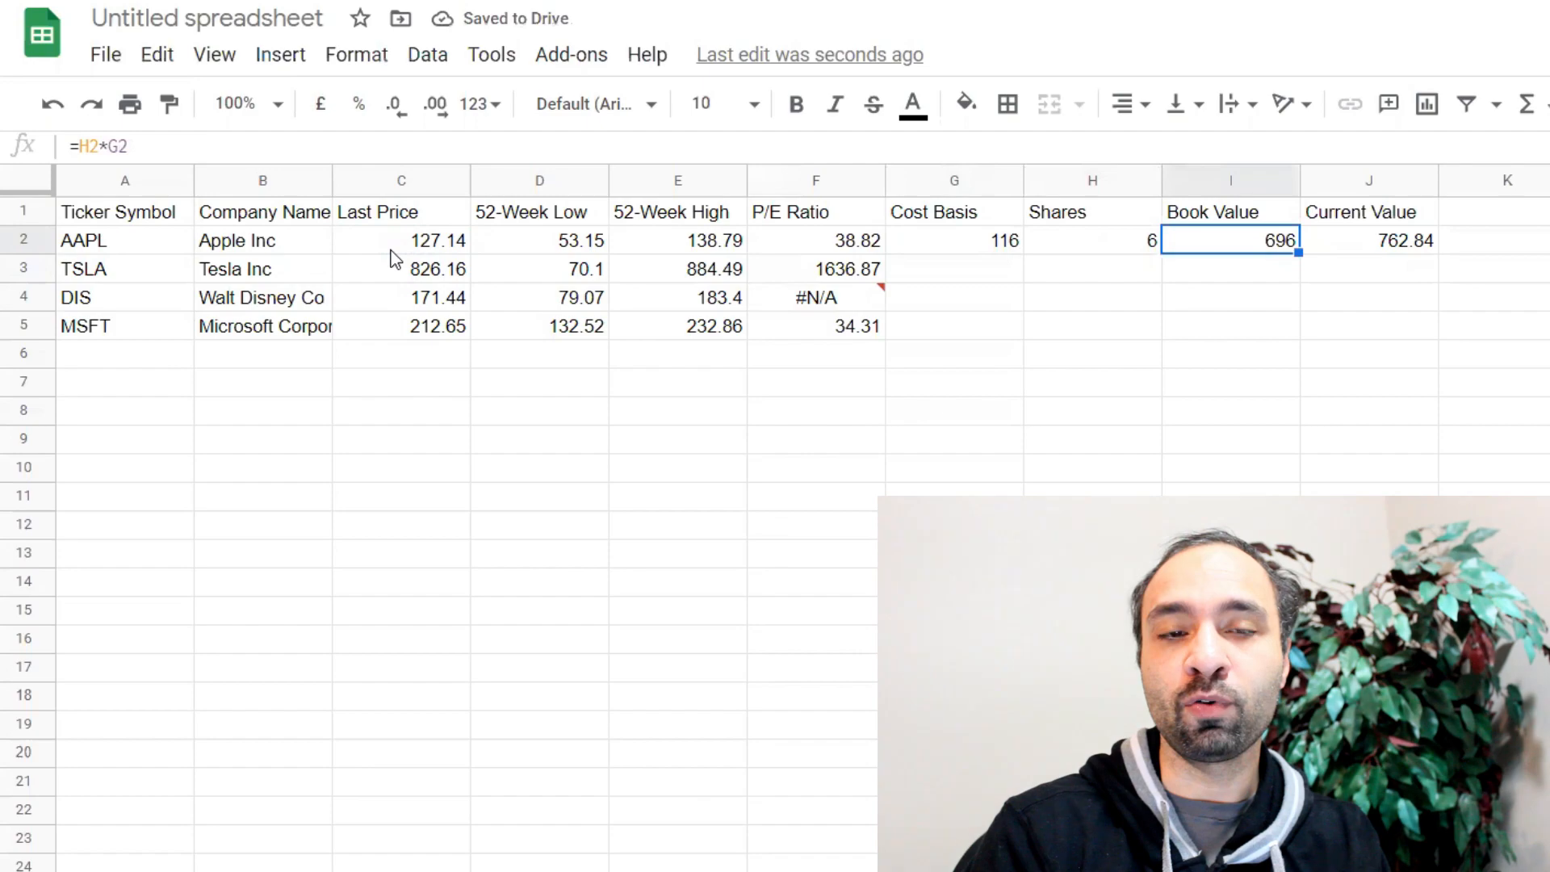
{"action": "key", "text": "Right"}
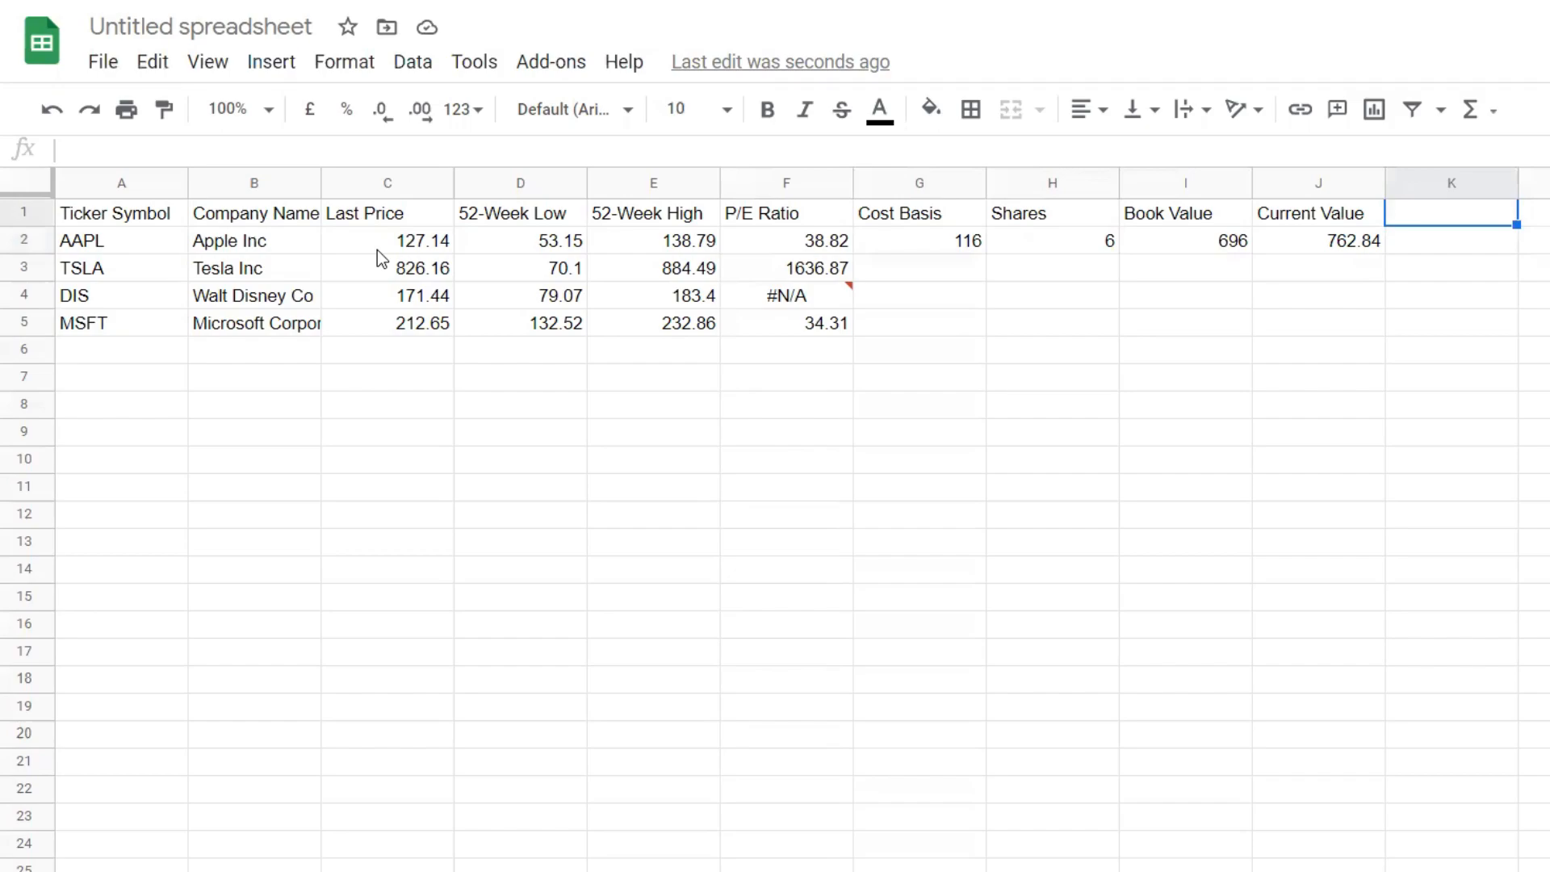
{"action": "type", "text": "Return"}
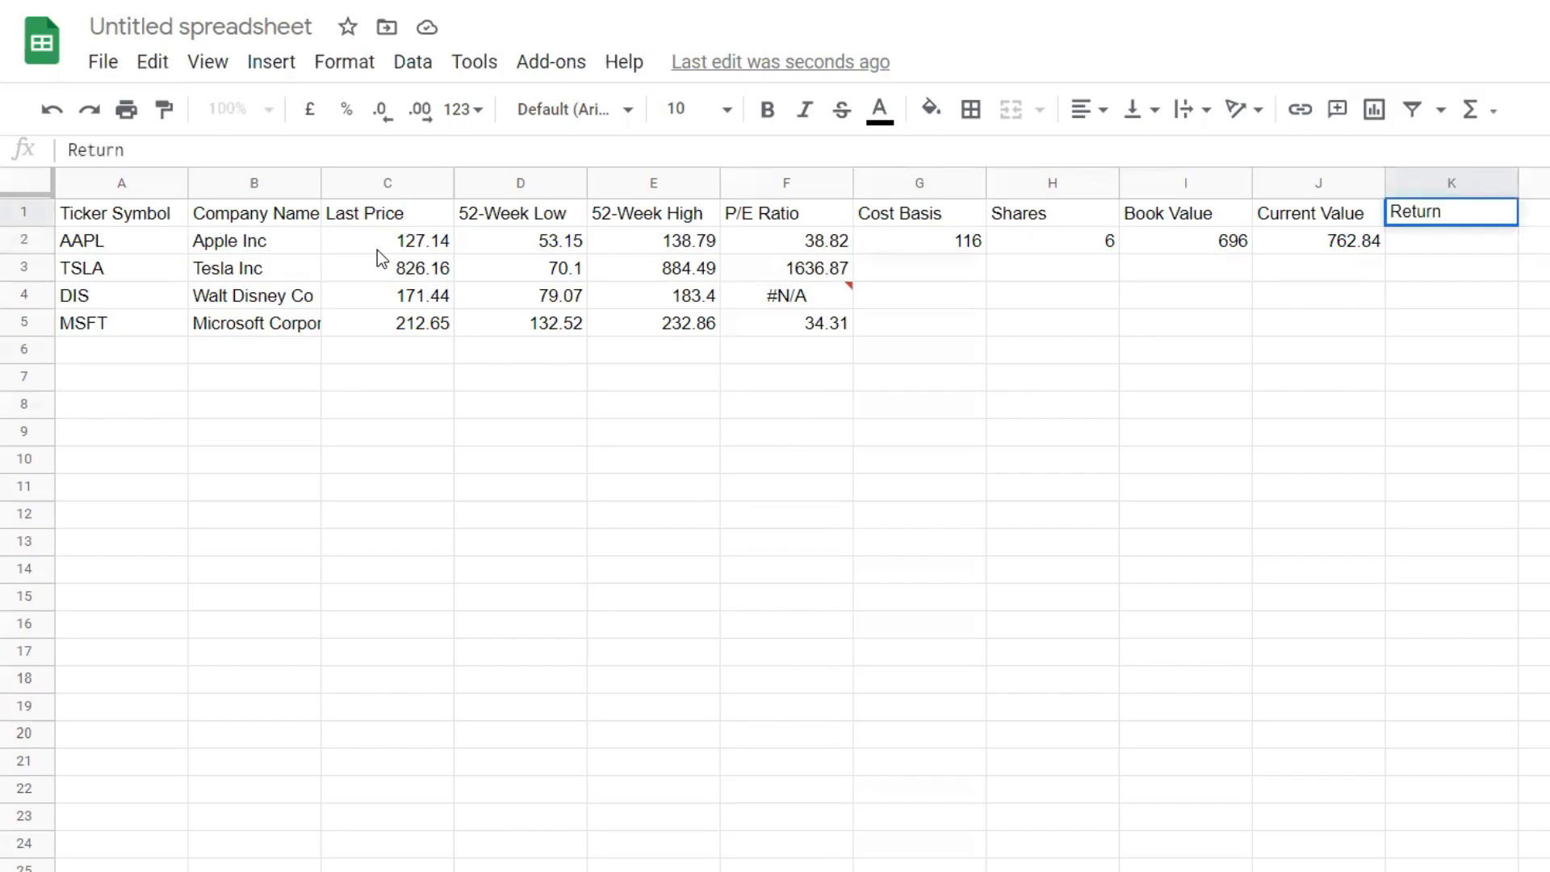
{"action": "key", "text": "Return"}
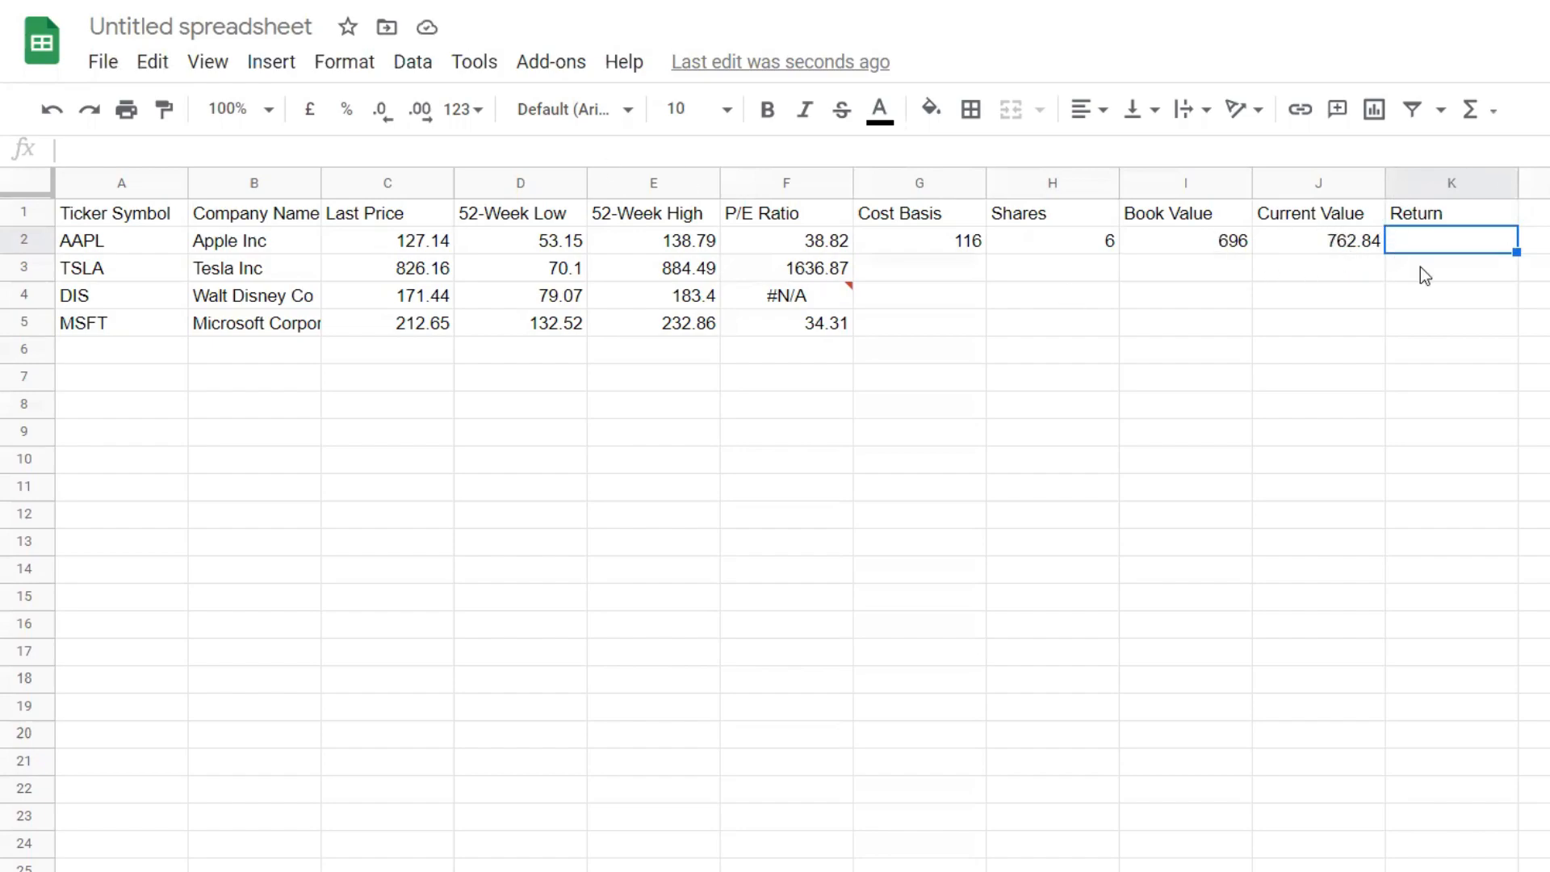
Step: Calculate AAPL's return in cell K2 with =(J2-I2)/I2 and format the result as a percentage
{"action": "type", "text": "=("}
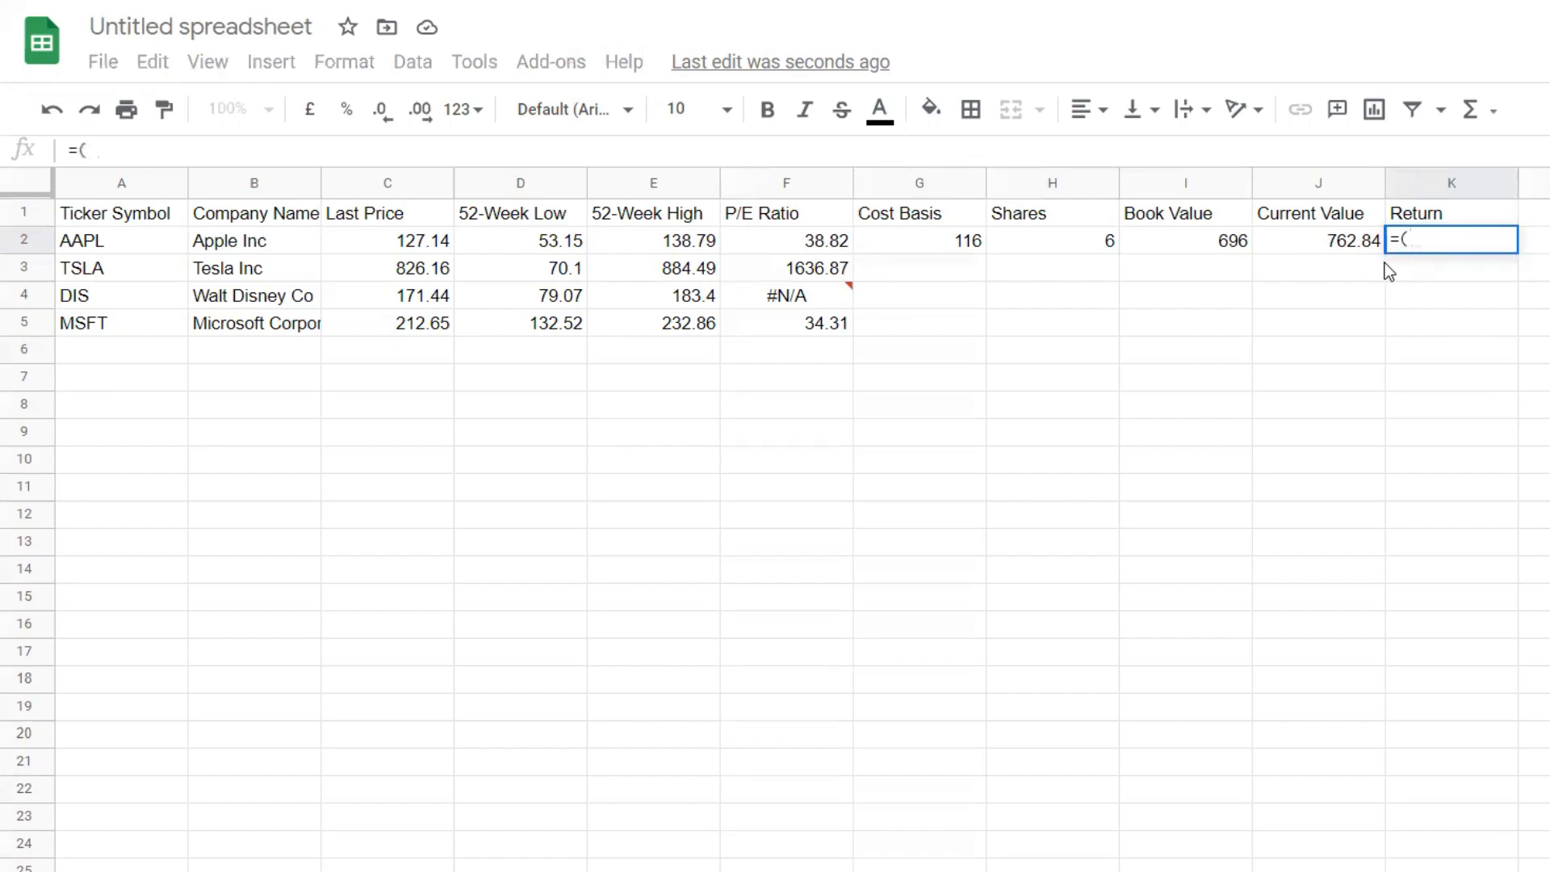
{"action": "left_click", "coordinate": [1340, 246]}
{"action": "type", "text": "-"}
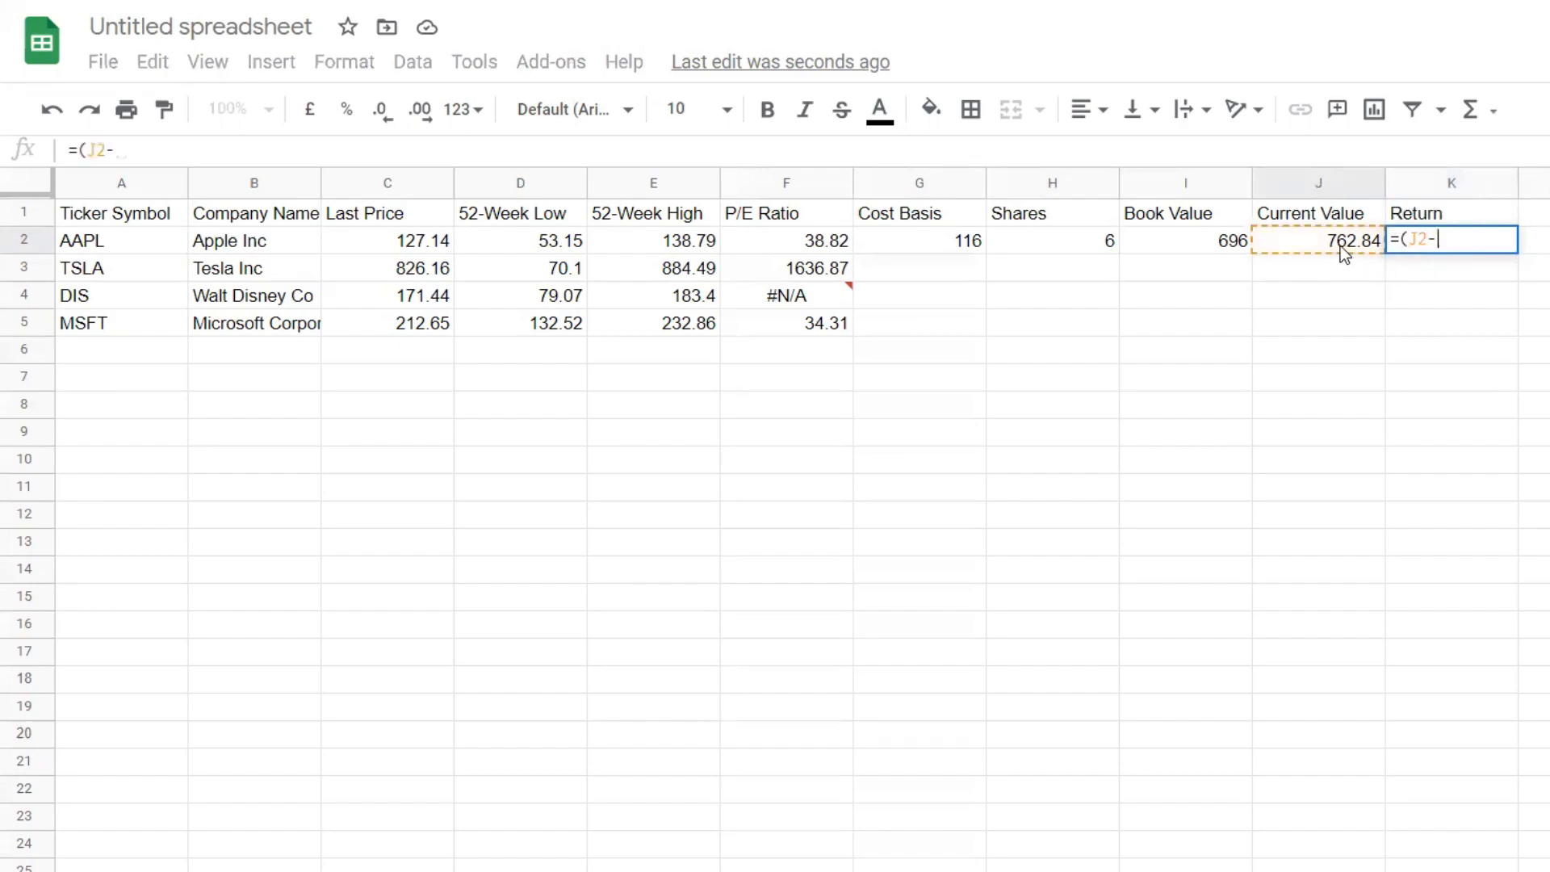
{"action": "left_click", "coordinate": [1220, 255]}
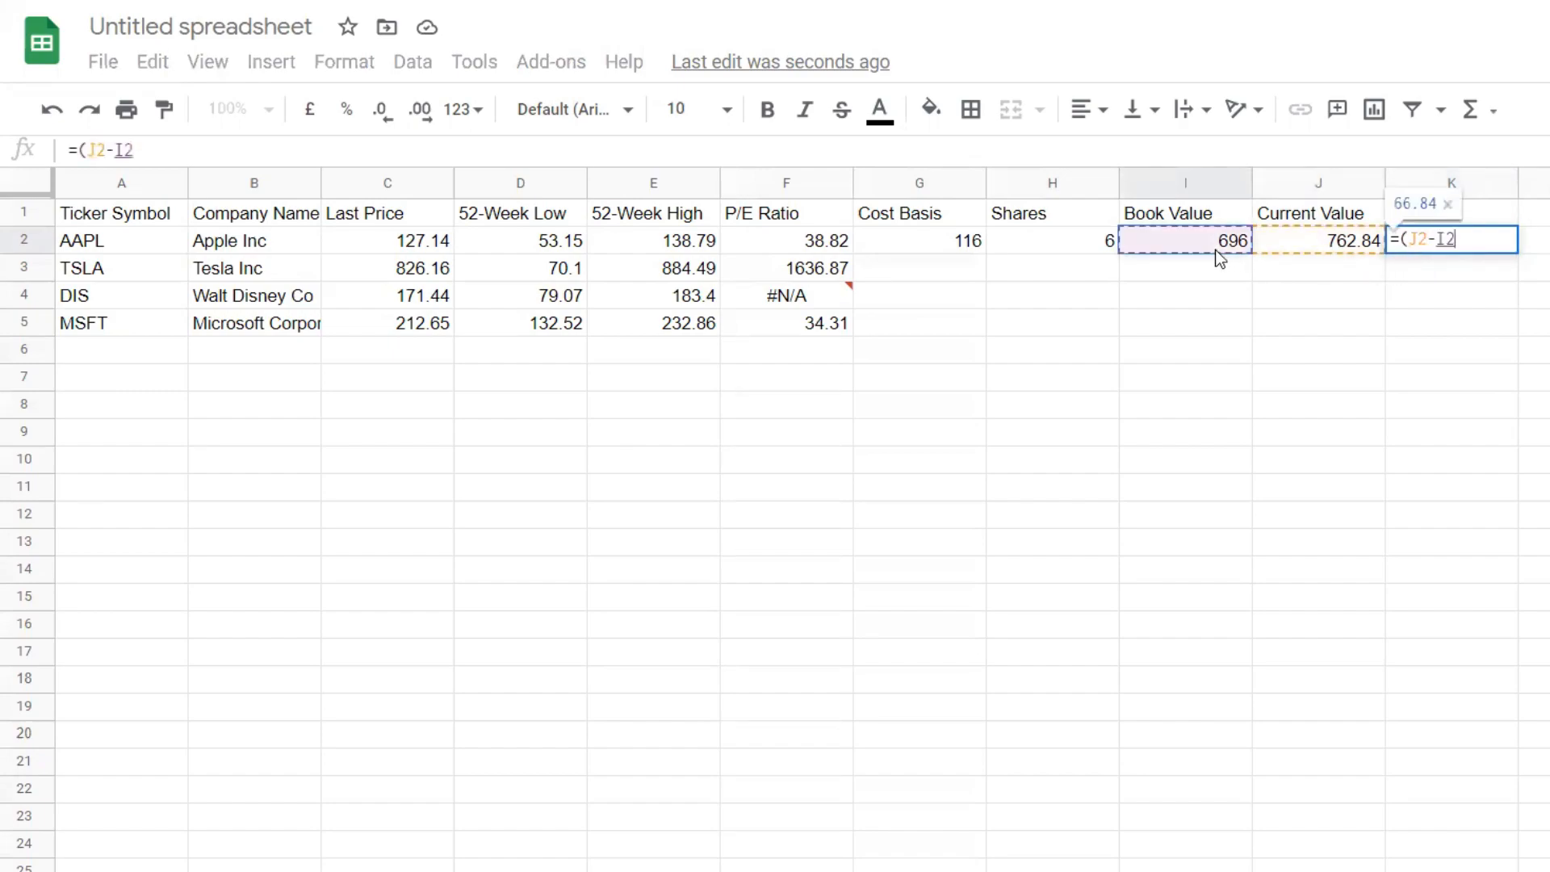
{"action": "type", "text": ")/"}
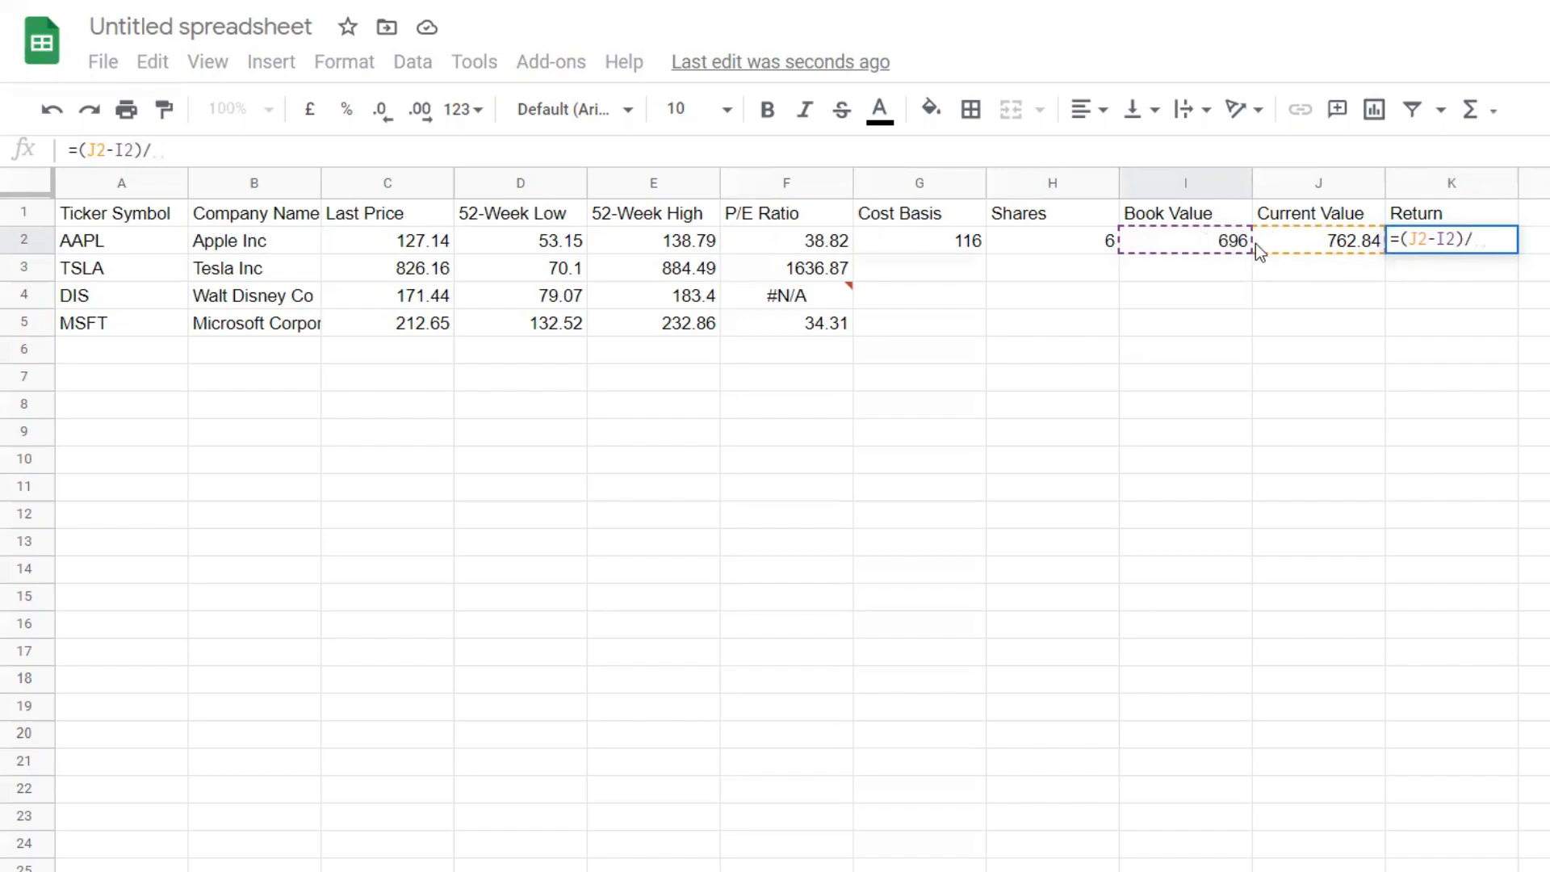
{"action": "left_click", "coordinate": [1175, 239]}
{"action": "key", "text": "Return"}
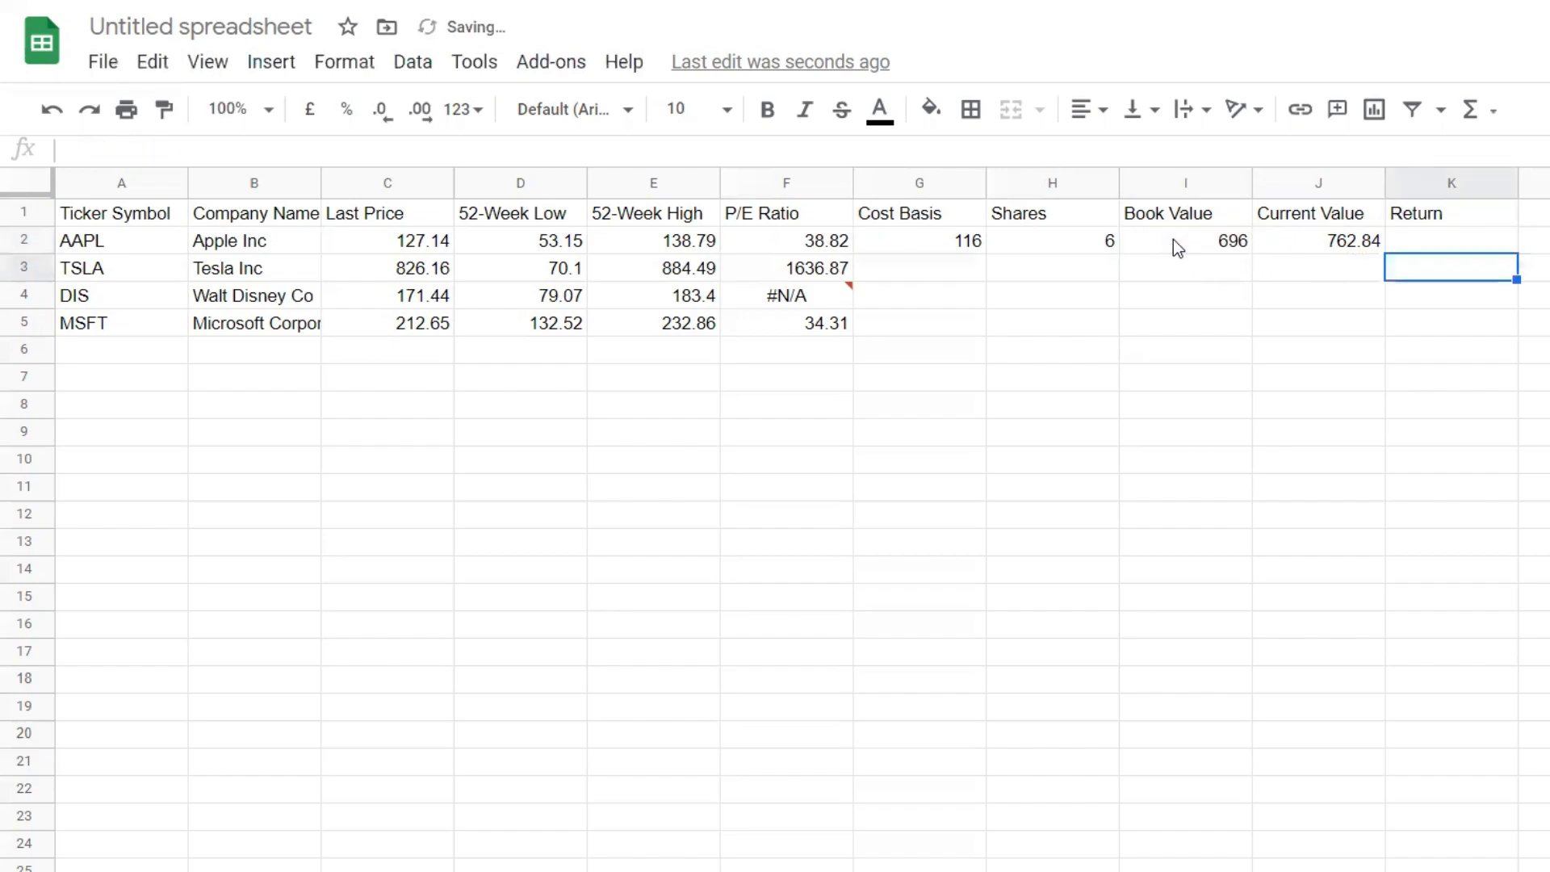
{"action": "key", "text": "Up"}
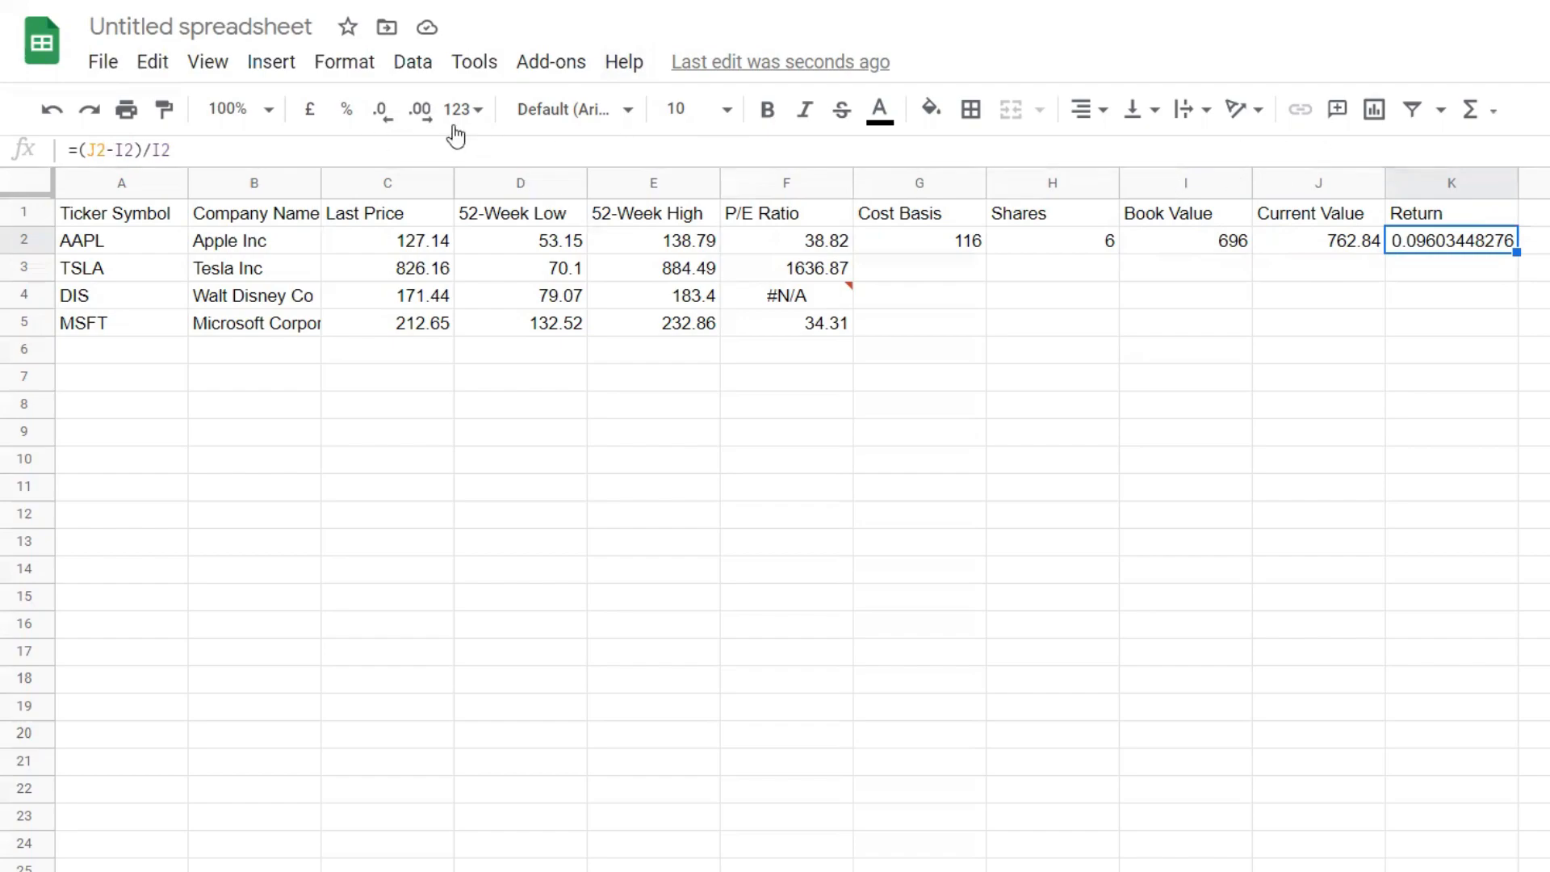
{"action": "left_click", "coordinate": [346, 110]}
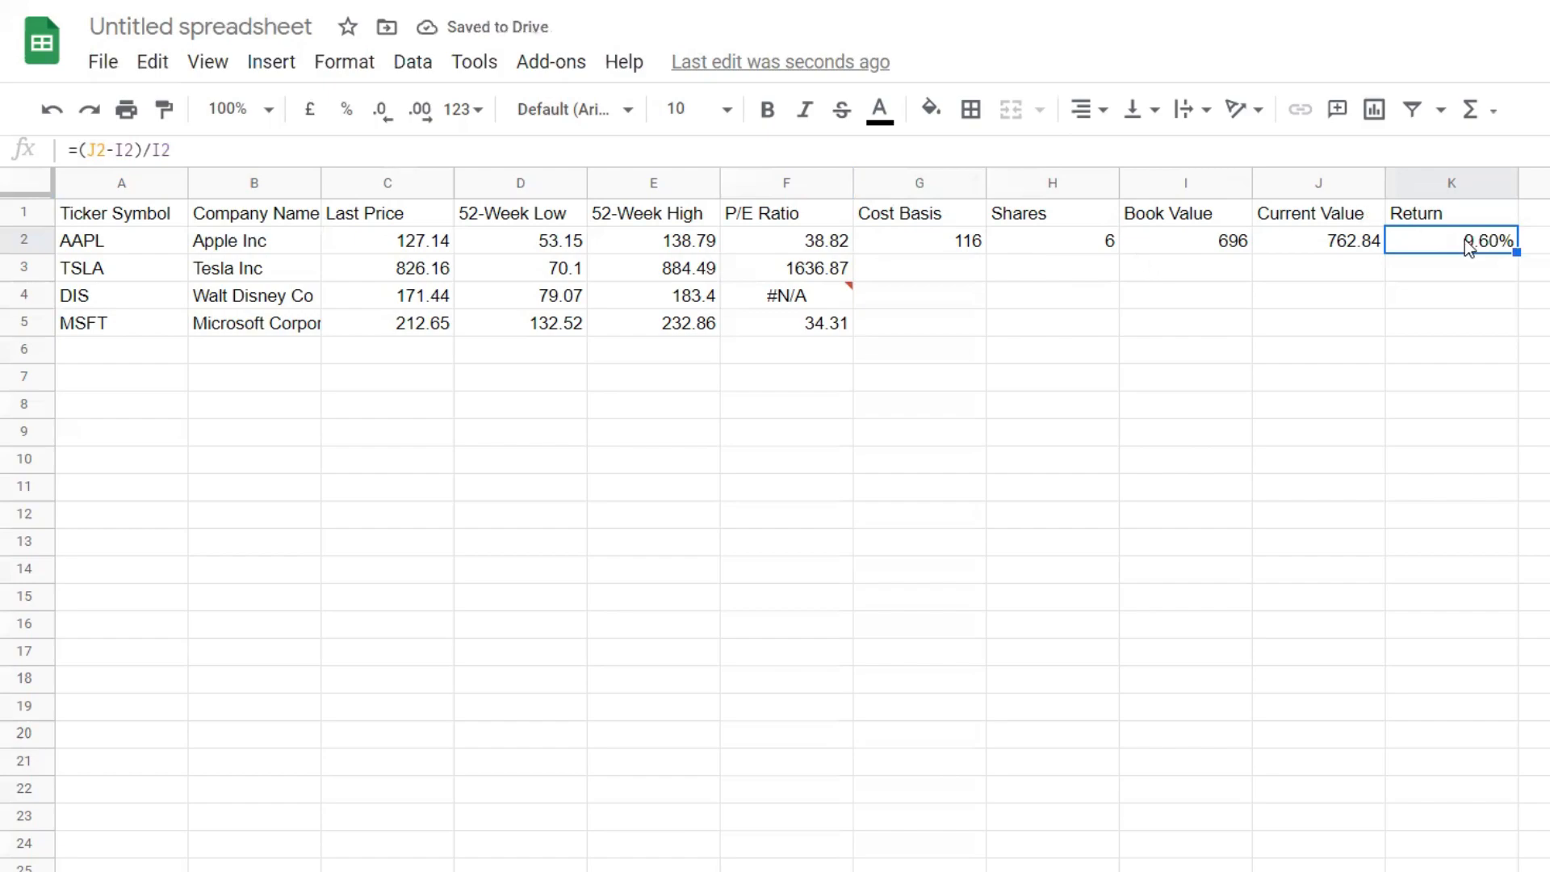
Step: Switch to Wealthsimple Trade to compare the all time performance of the Personal AAPL holding with the calculated return
{"action": "key", "text": "alt+Tab"}
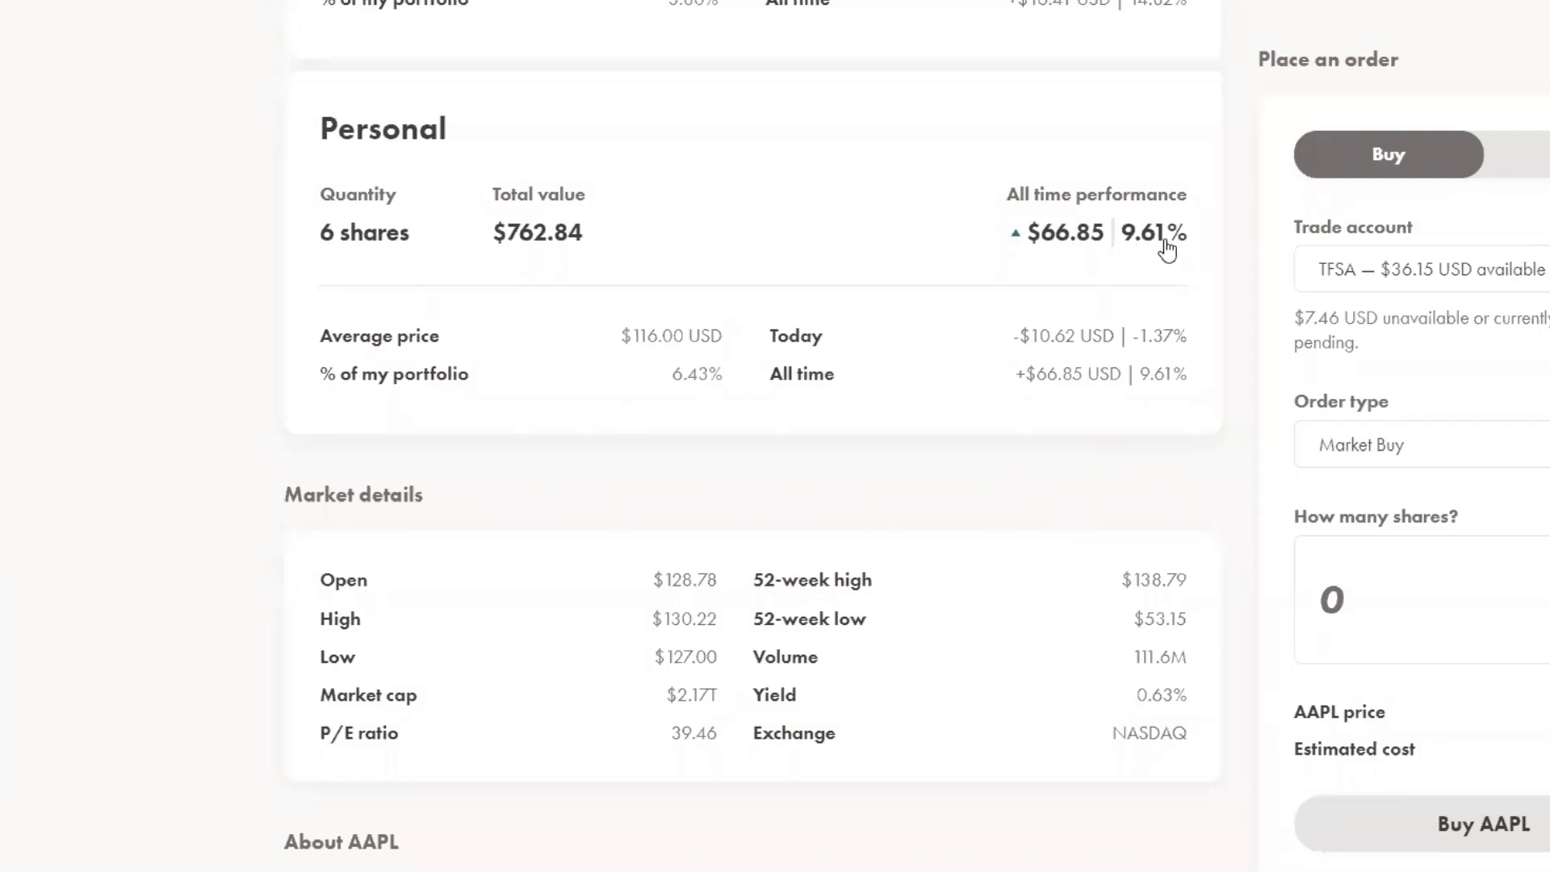
Step: Compare AAPL's calculated return in cell K2 with the Personal holding's all time performance in Wealthsimple Trade, ending back in the spreadsheet
{"action": "key", "text": "alt+Tab"}
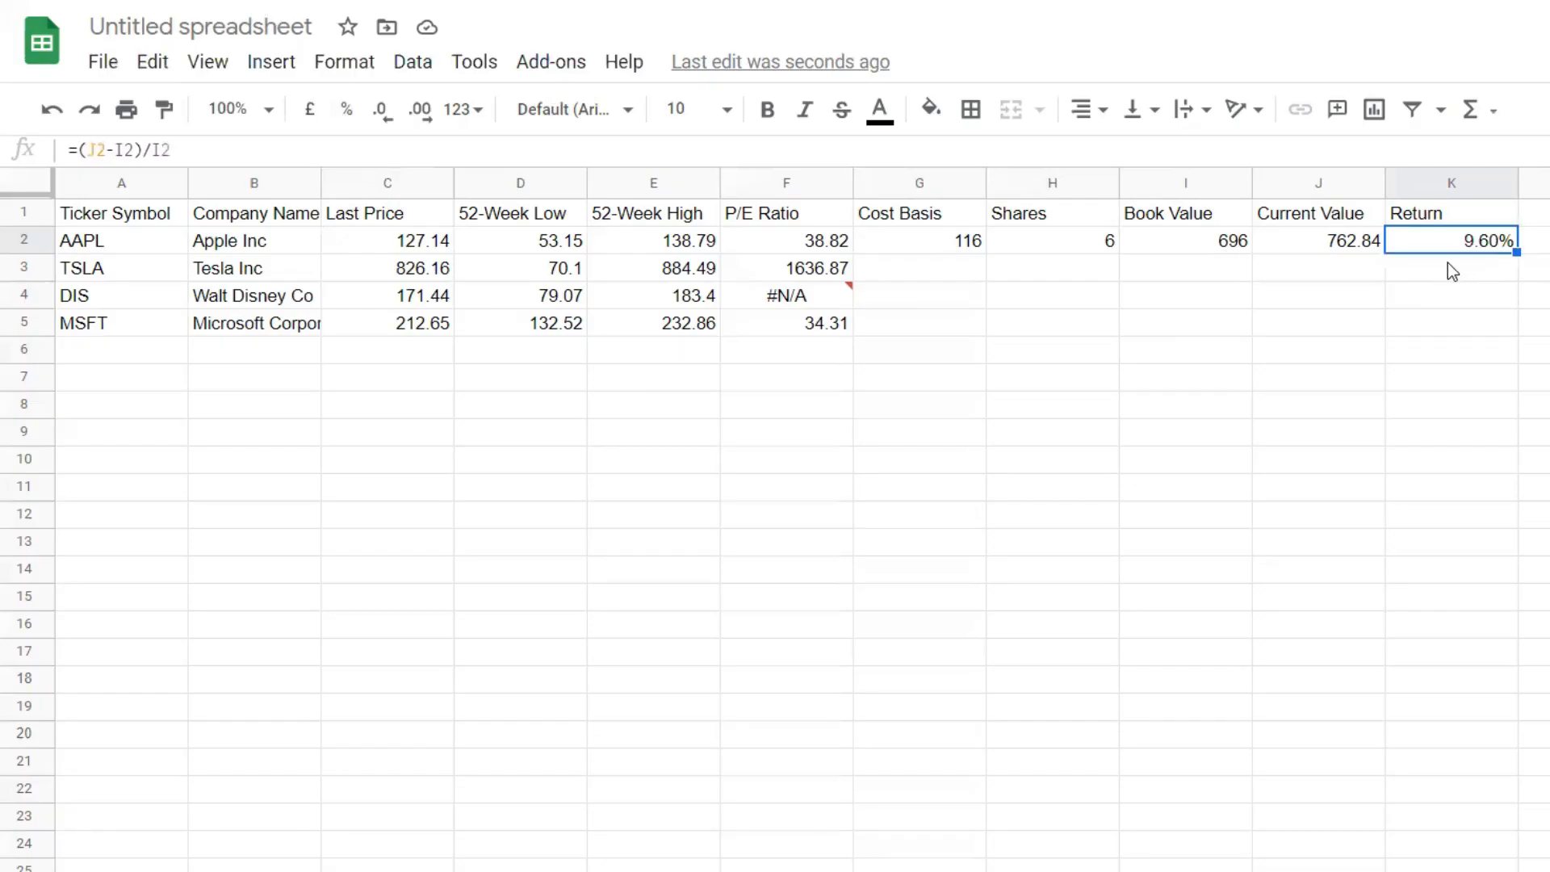
{"action": "key", "text": "alt+Tab"}
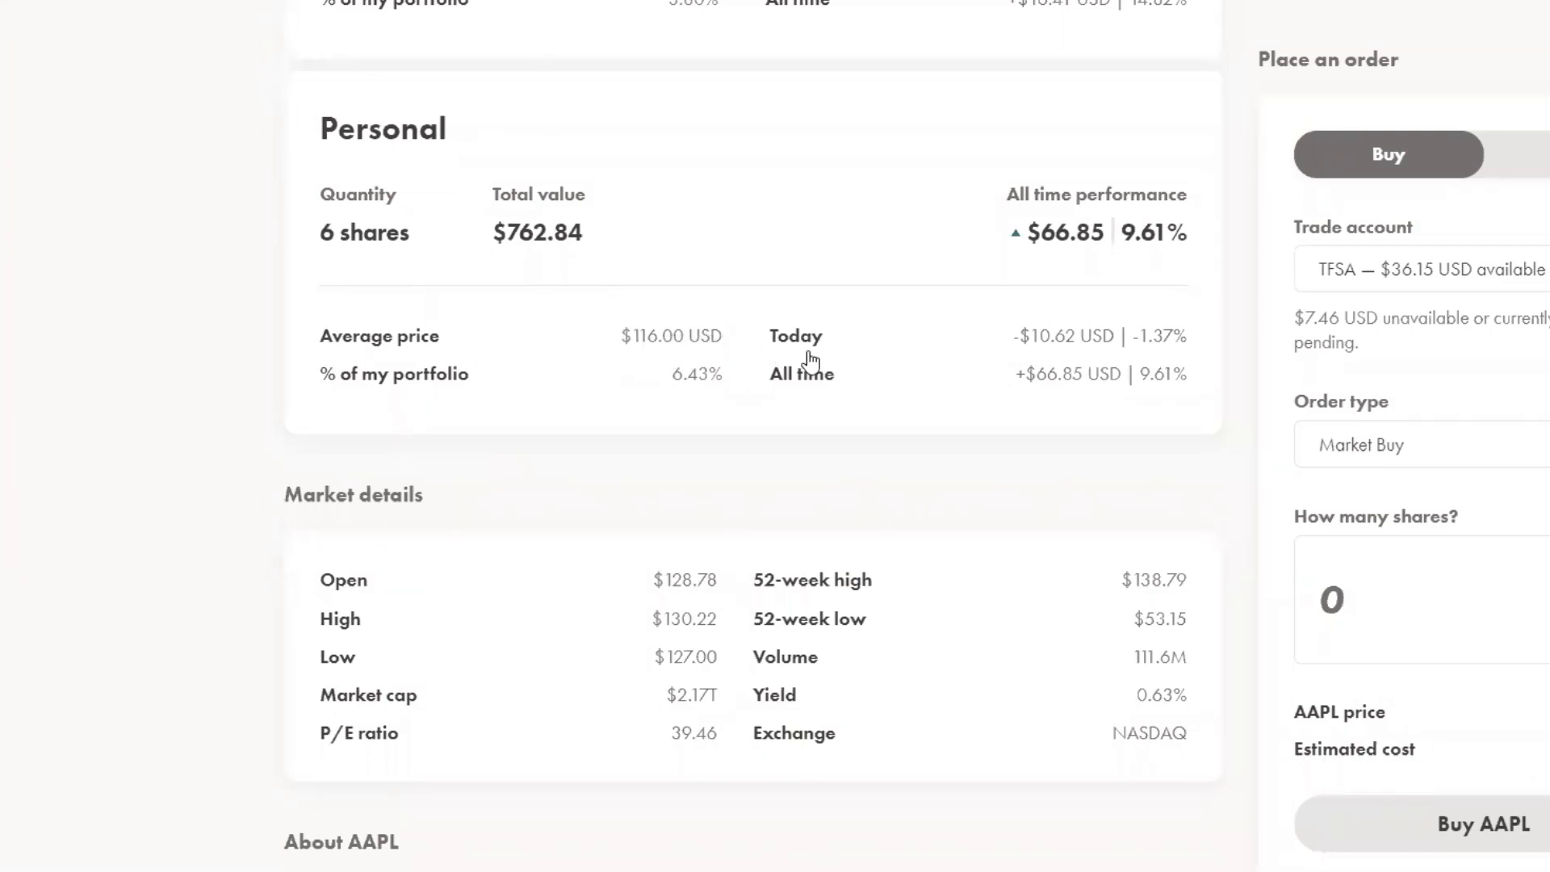
{"action": "key", "text": "alt+Tab"}
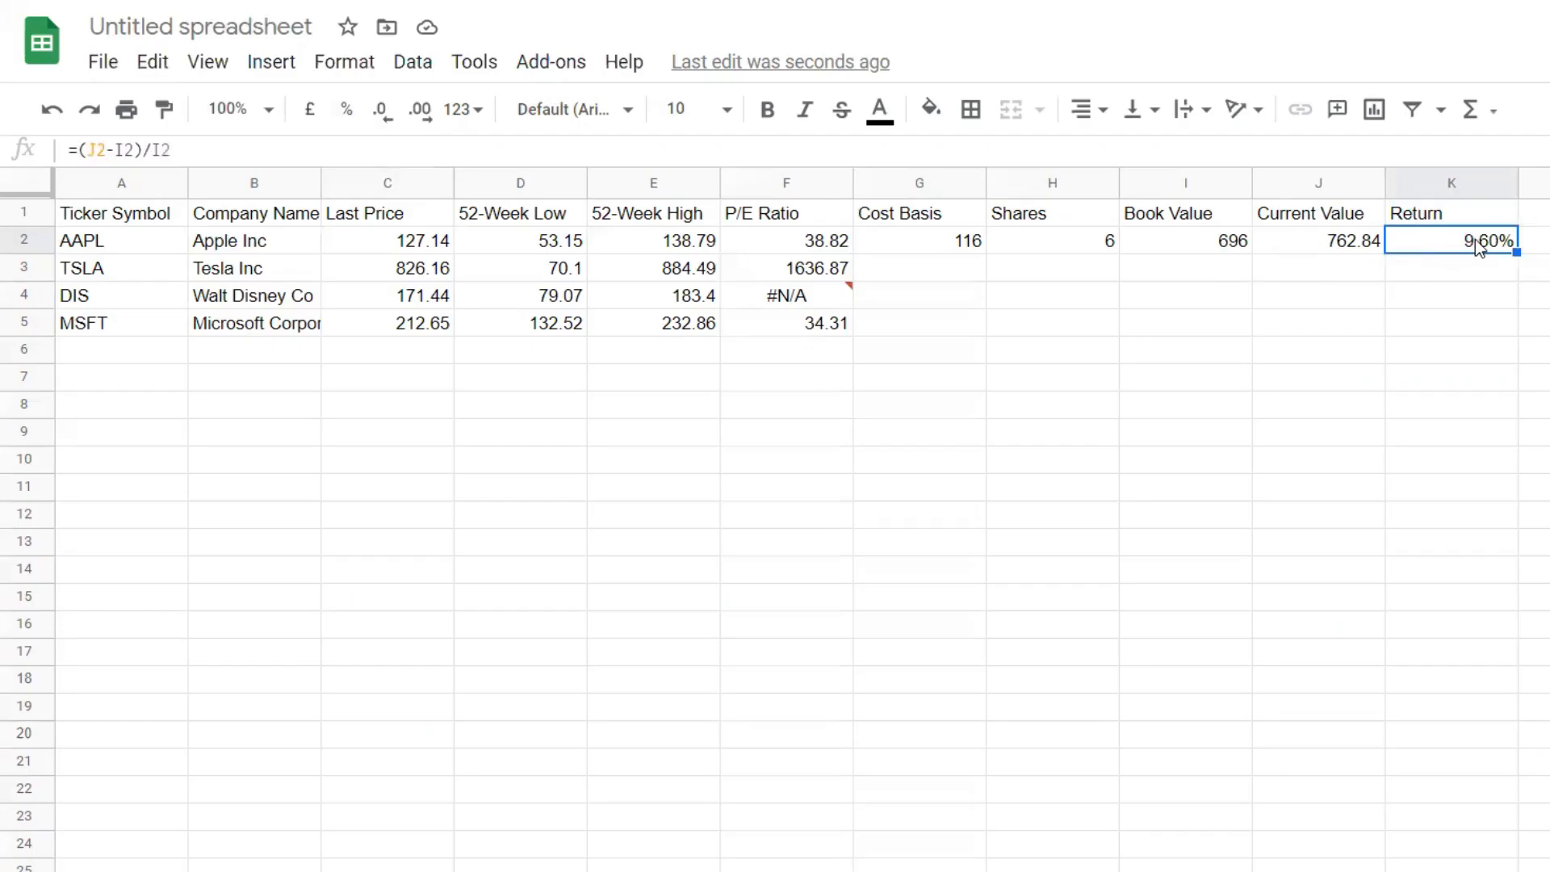
Step: Copy the book value formula from cell I2 down to I5 for TSLA, DIS and MSFT
{"action": "left_click", "coordinate": [916, 269]}
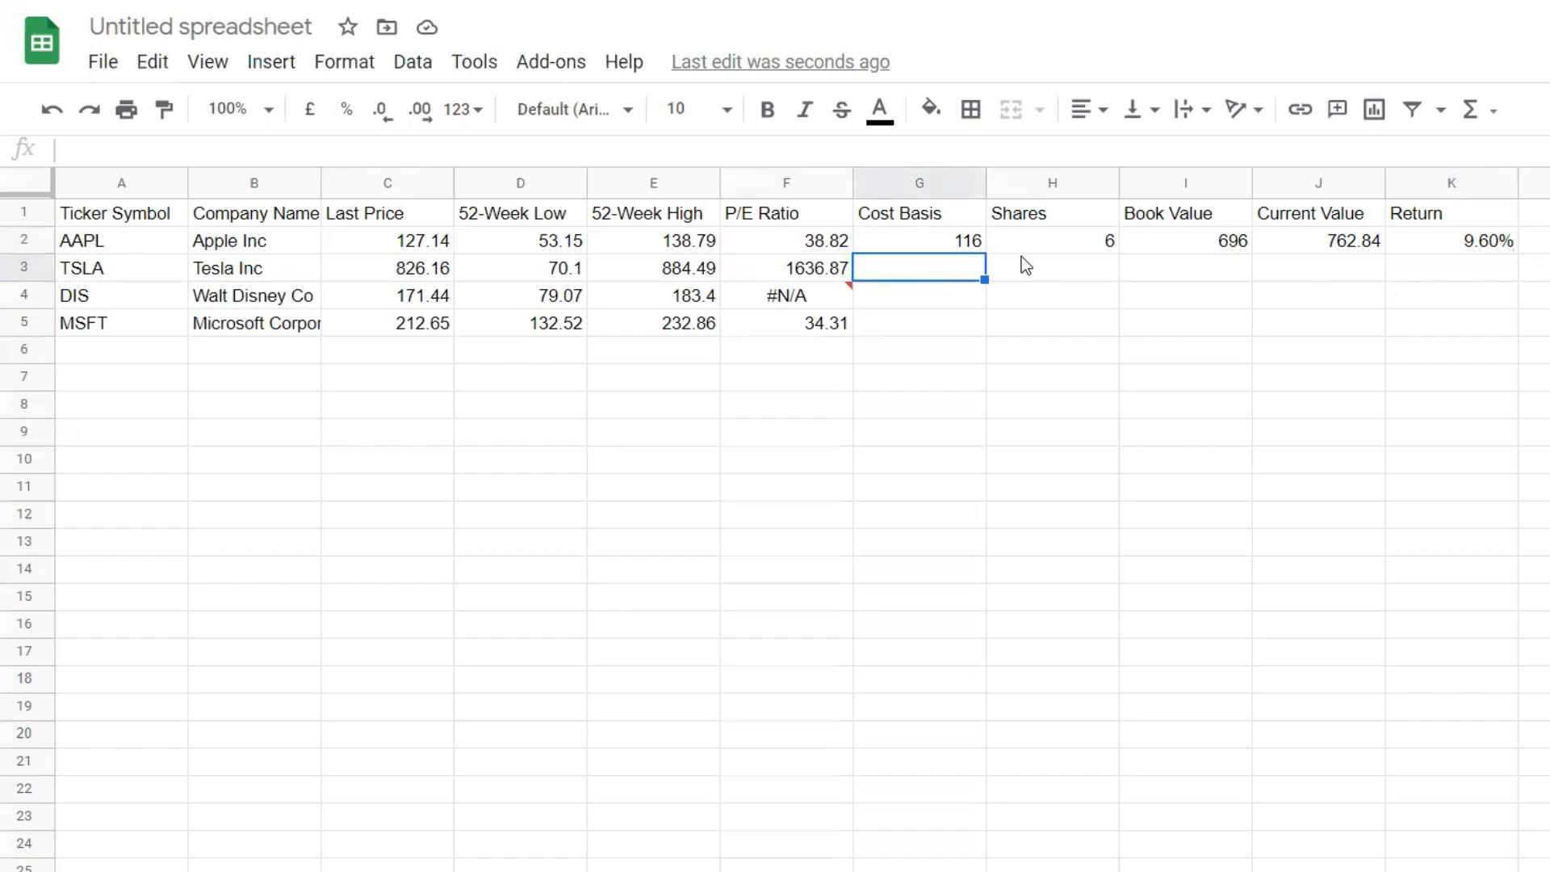
{"action": "left_click", "coordinate": [1232, 240]}
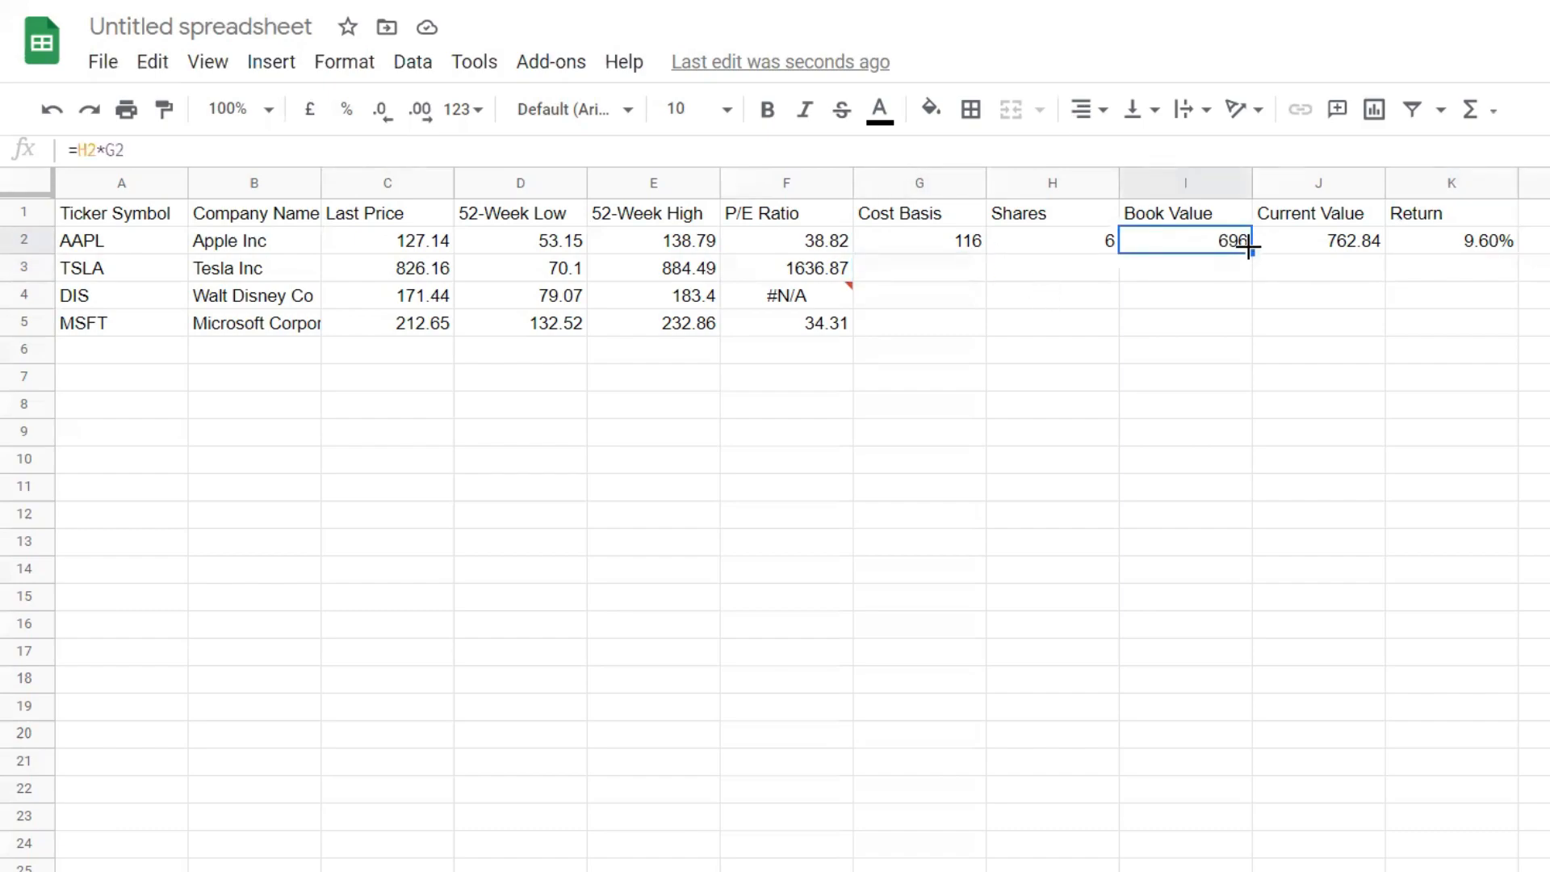
{"action": "left_click_drag", "start_coordinate": [1248, 248], "coordinate": [1242, 332]}
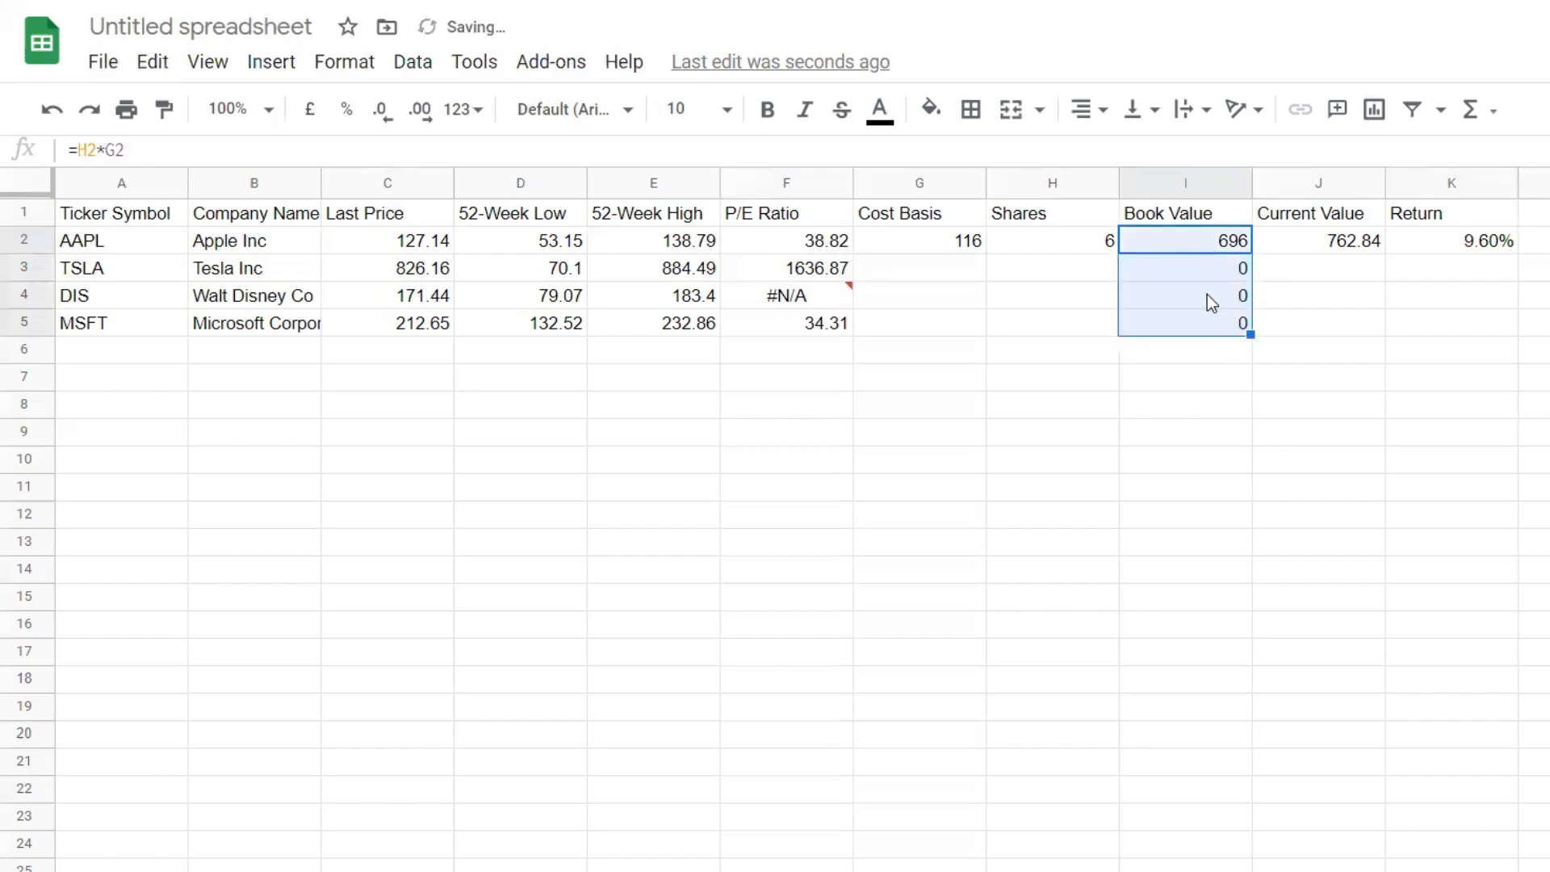
Step: Select TSLA's cost basis cell G3, then switch to Wealthsimple Trade and look up the TSLA holding in the Personal account
{"action": "left_click", "coordinate": [932, 273]}
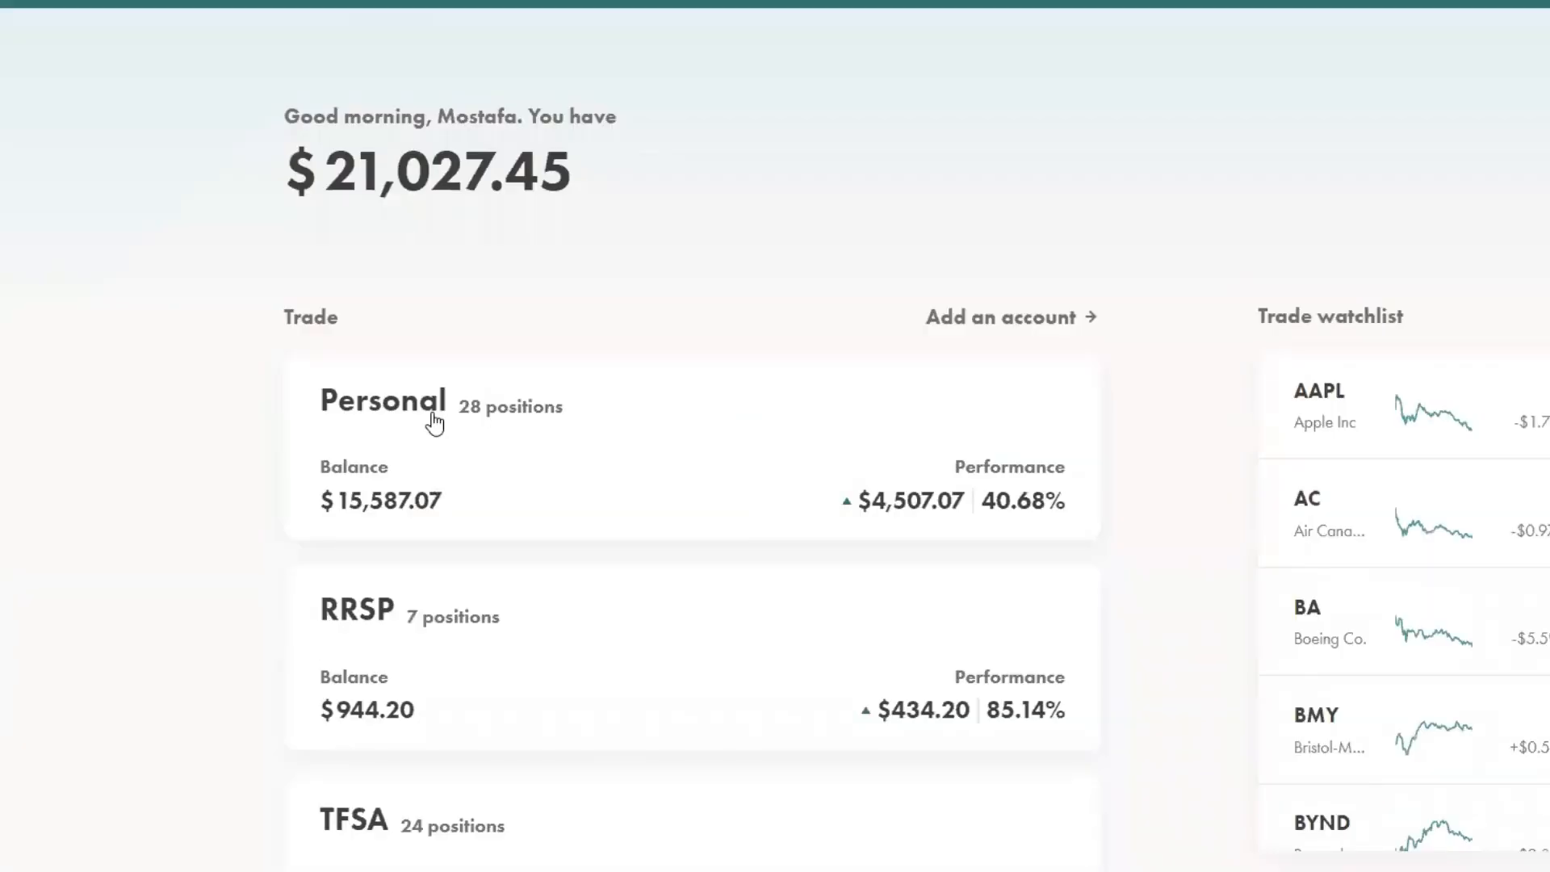
{"action": "left_click", "coordinate": [434, 421]}
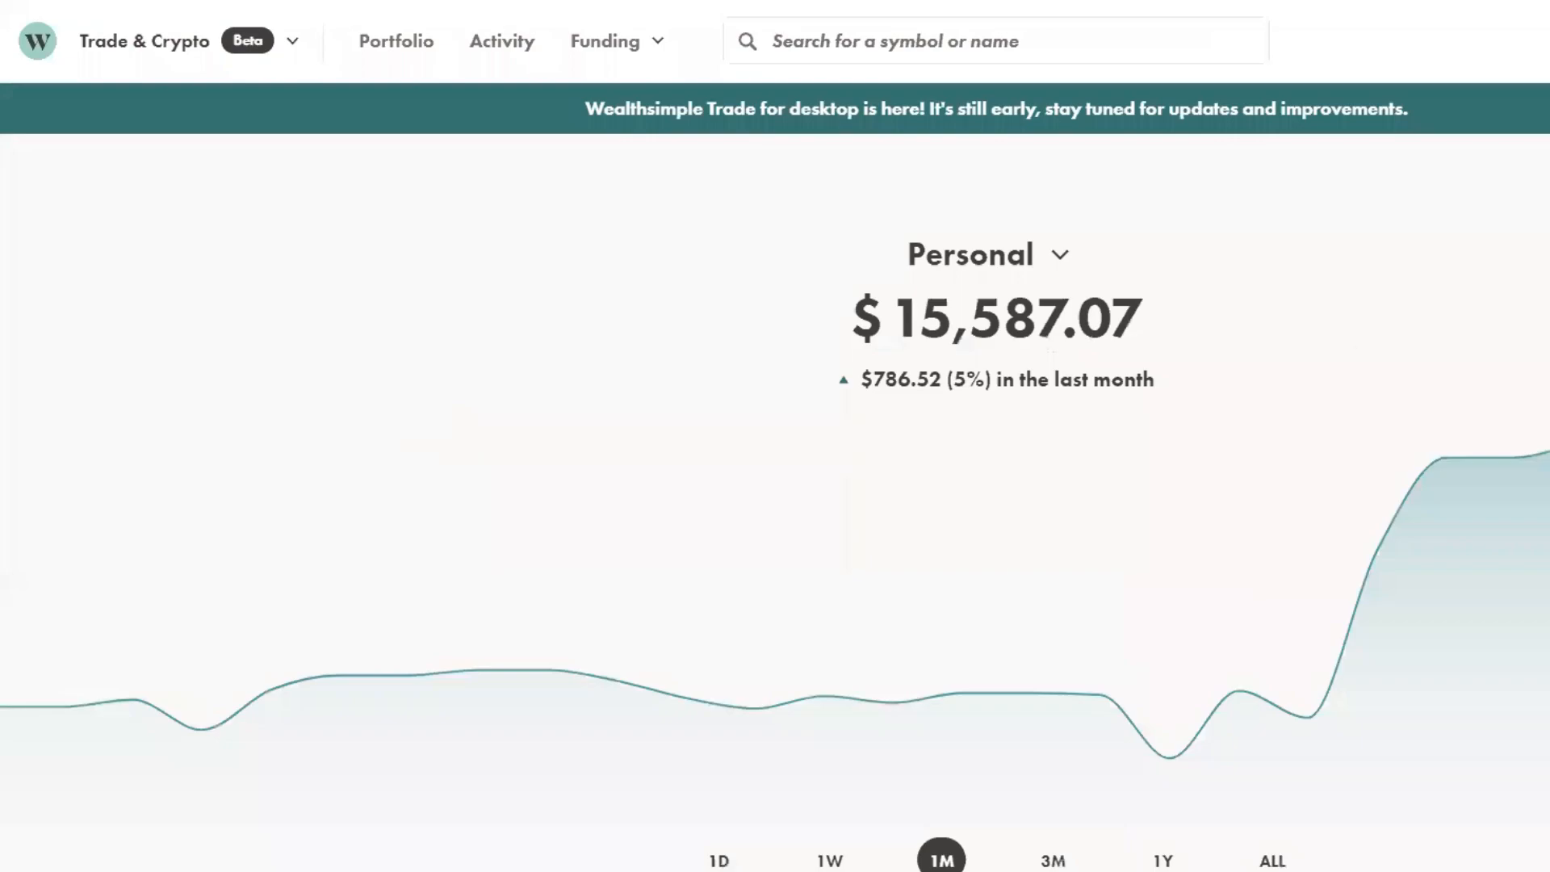
{"action": "scroll", "coordinate": [775, 436], "scroll_direction": "down", "scroll_amount": 15}
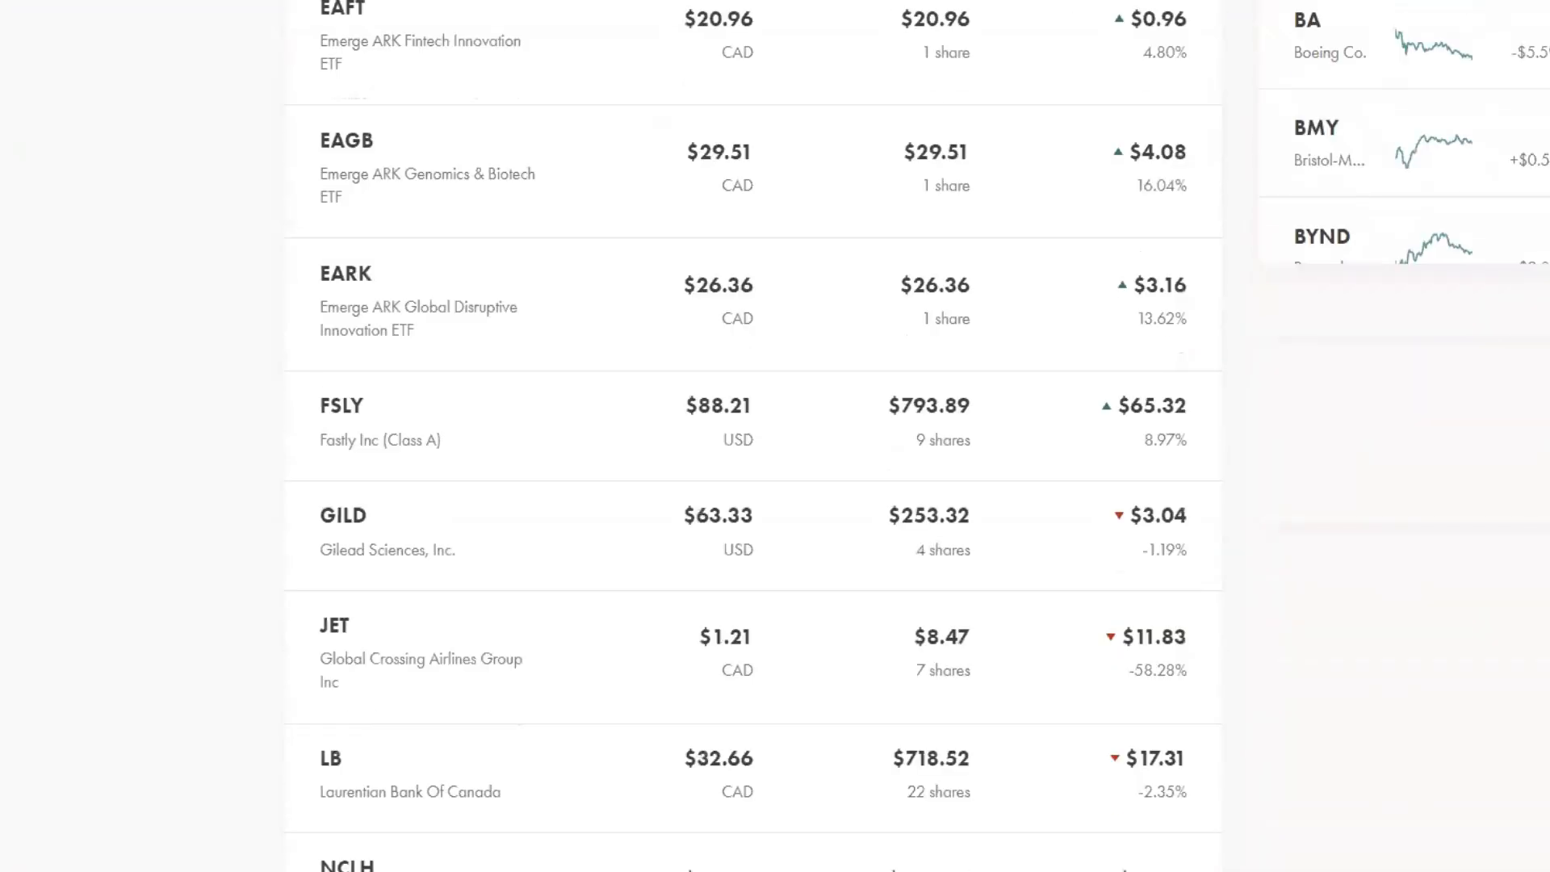
{"action": "scroll", "coordinate": [775, 436], "scroll_direction": "down", "scroll_amount": 18}
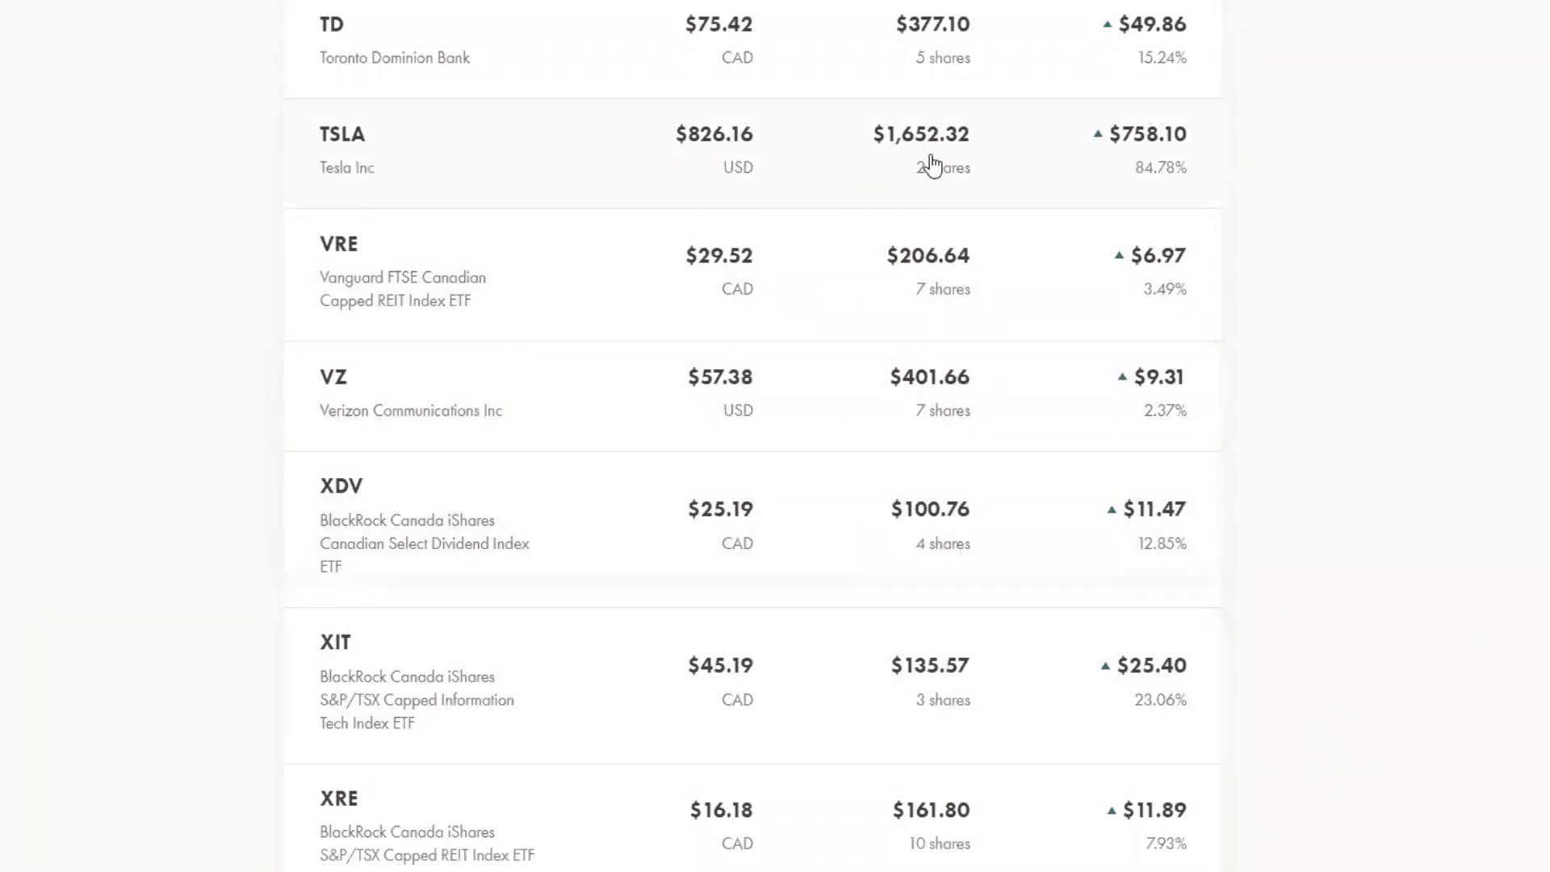
{"action": "left_click", "coordinate": [933, 165]}
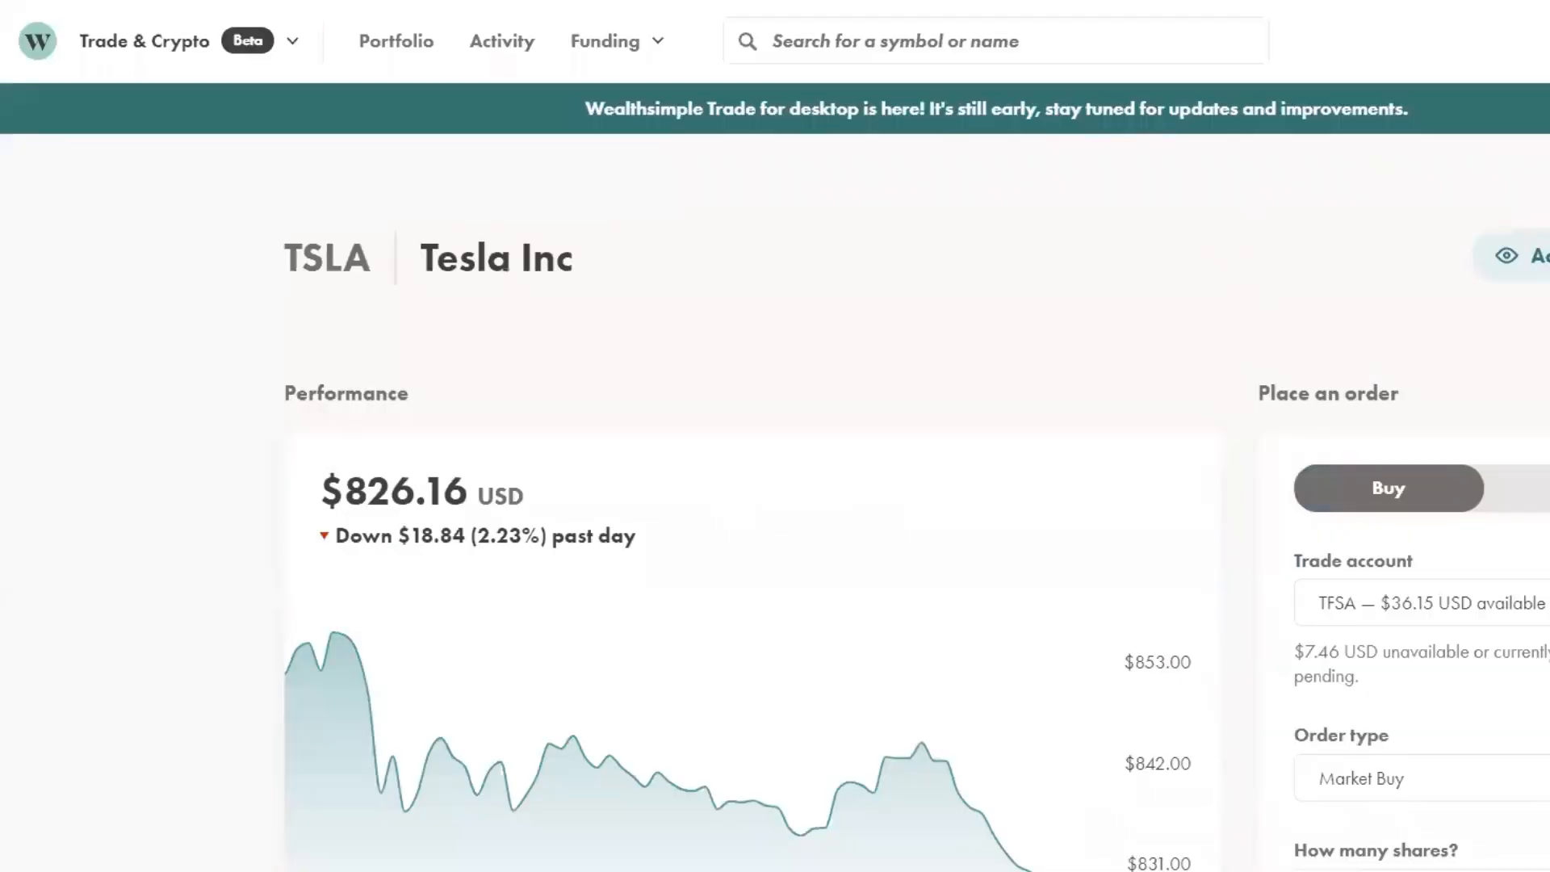
{"action": "scroll", "coordinate": [1205, 701], "scroll_direction": "down", "scroll_amount": 8}
{"action": "scroll", "coordinate": [1206, 701], "scroll_direction": "up", "scroll_amount": 1}
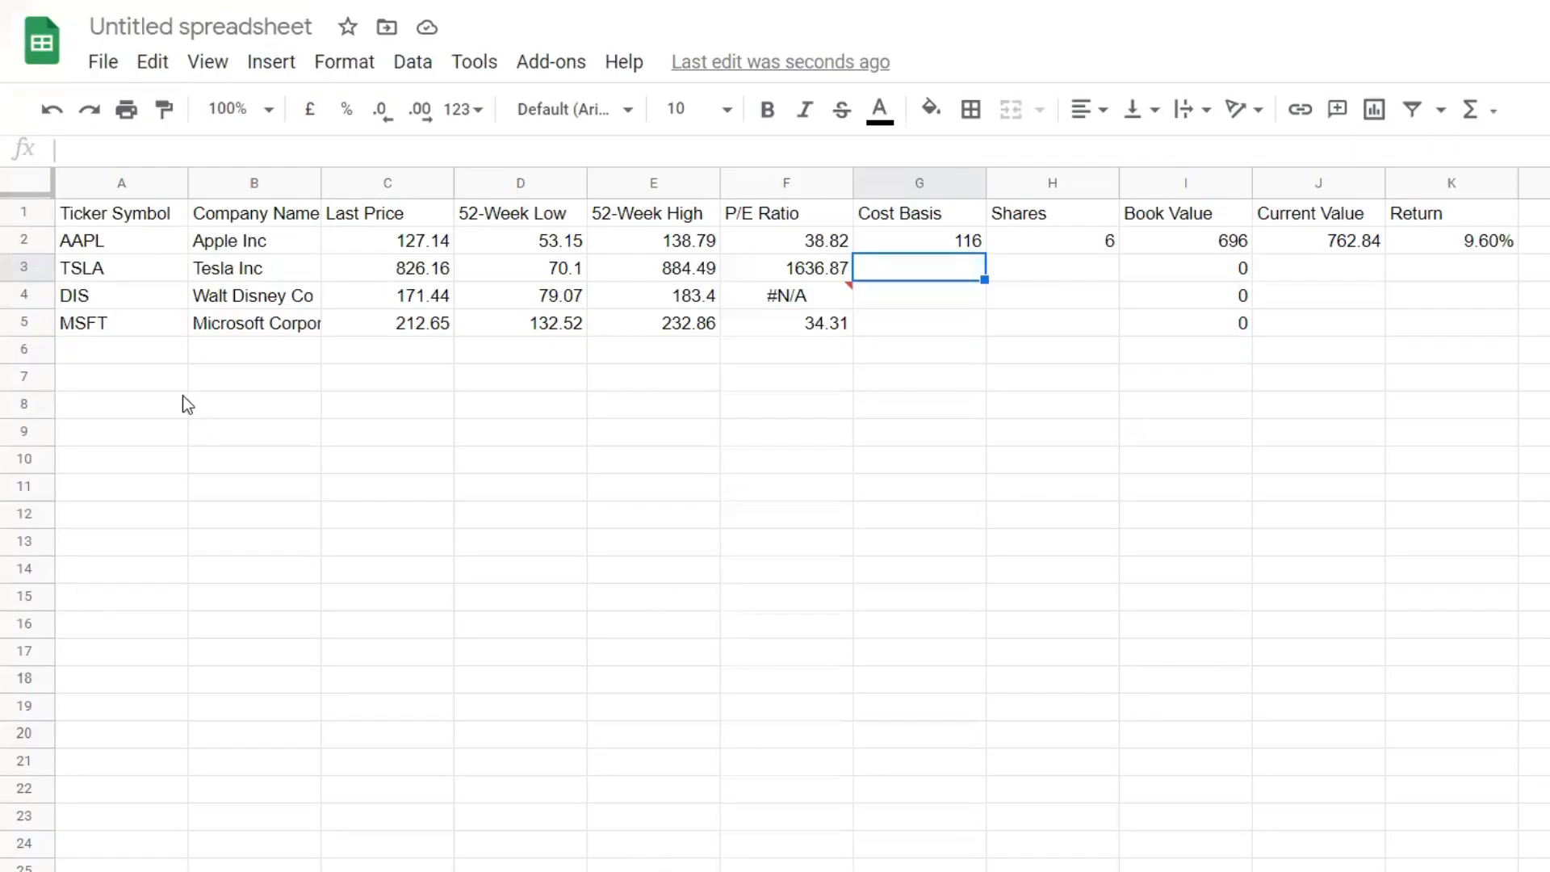
Step: Enter TSLA's cost basis of 447.11 in cell G3 and 2 shares in cell H3
{"action": "type", "text": "447.11"}
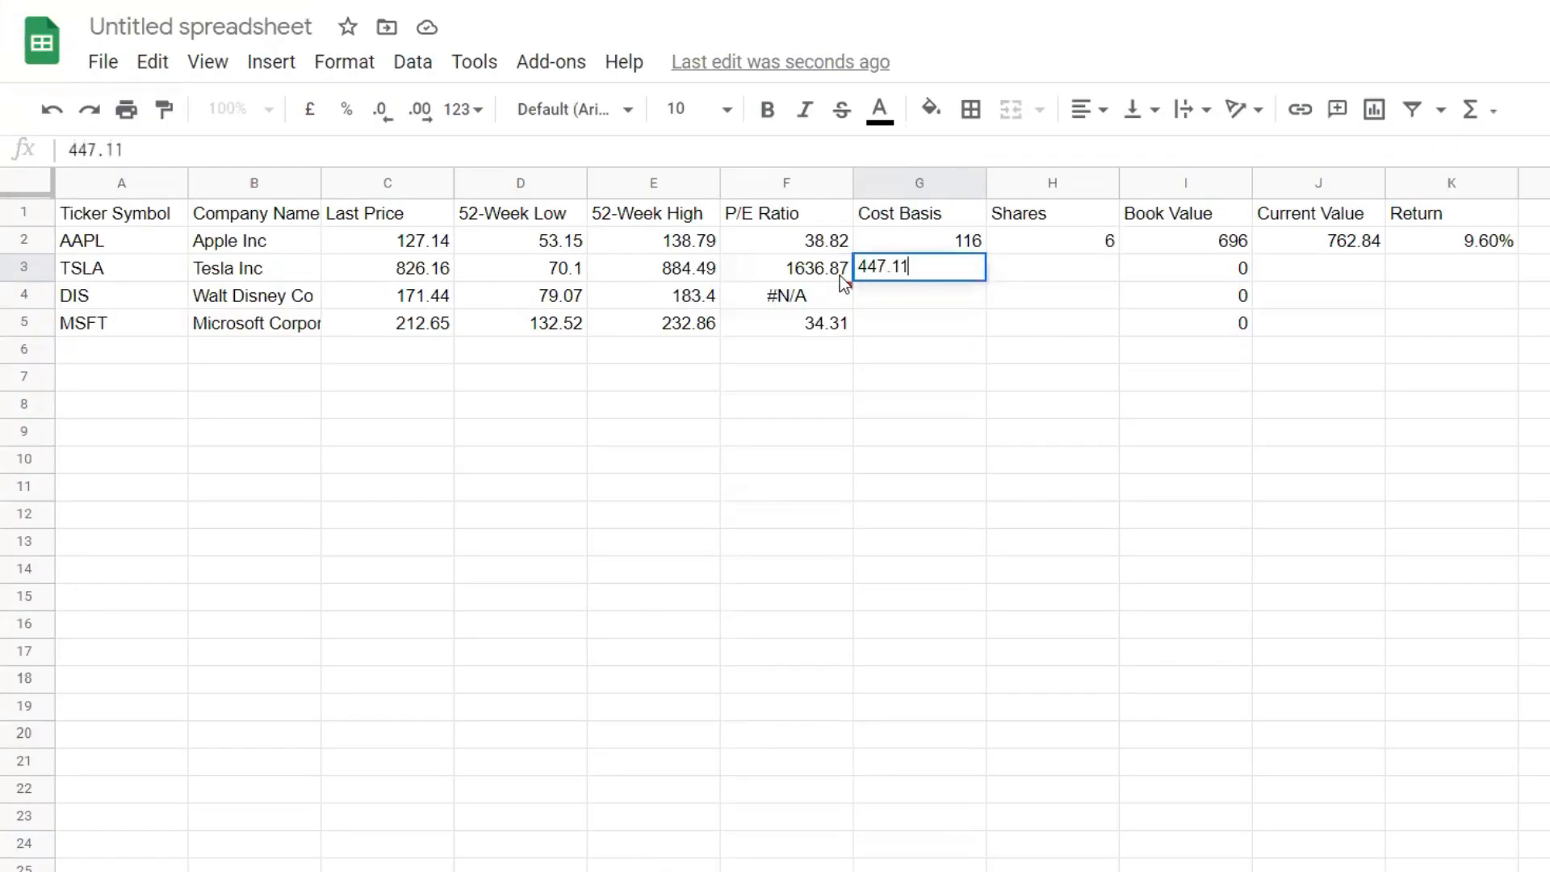
{"action": "key", "text": "Tab"}
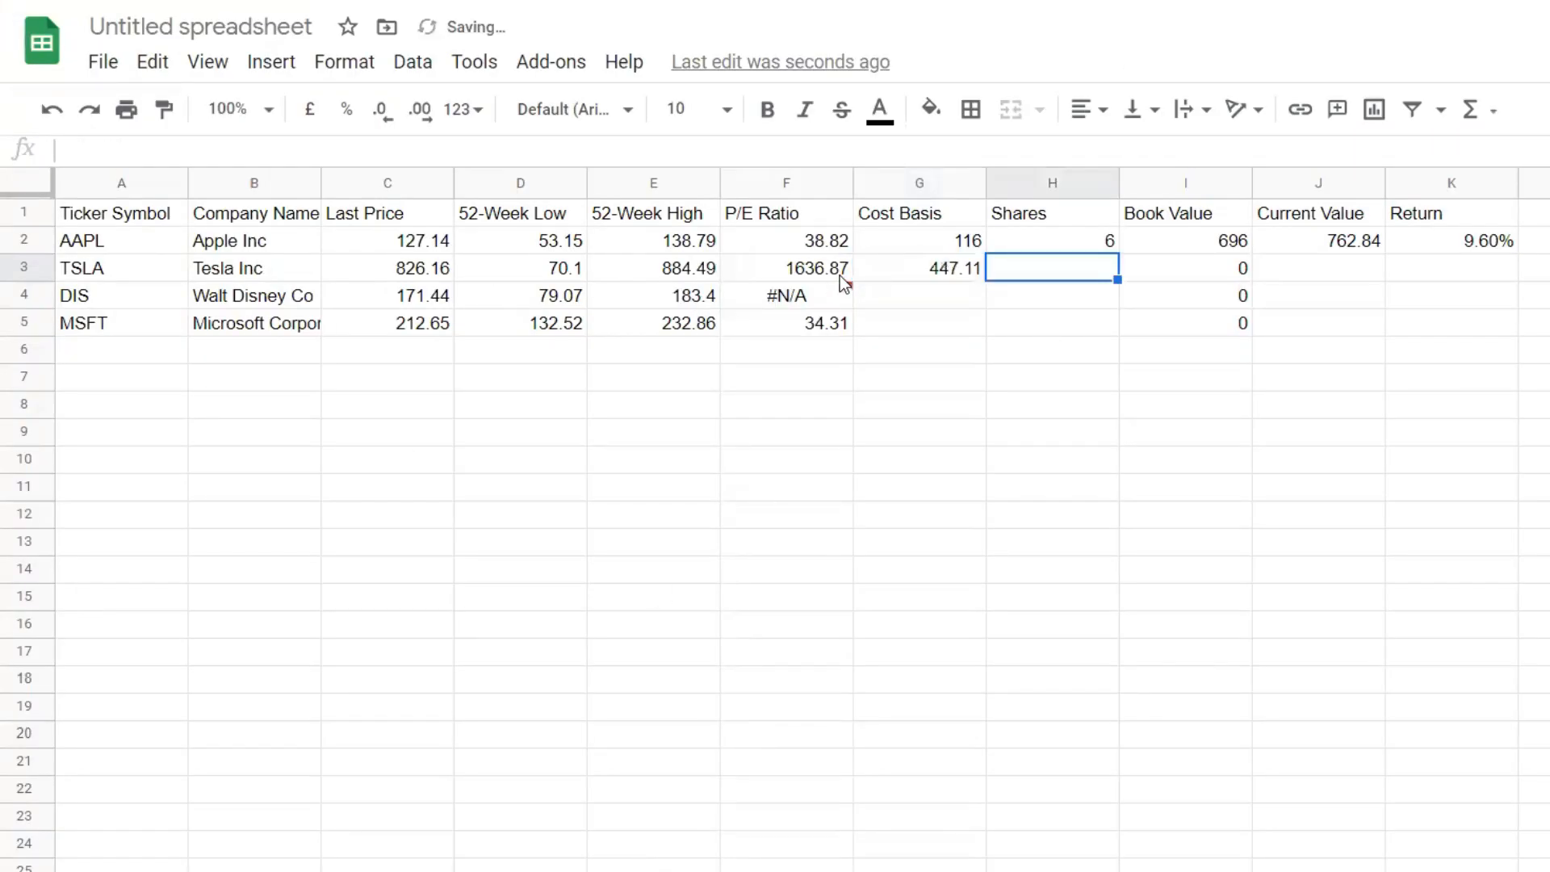
{"action": "type", "text": "2"}
{"action": "key", "text": "Tab"}
Step: Copy the current value and return formulas from J2:K2 down to row 5
{"action": "double_click", "coordinate": [1325, 244]}
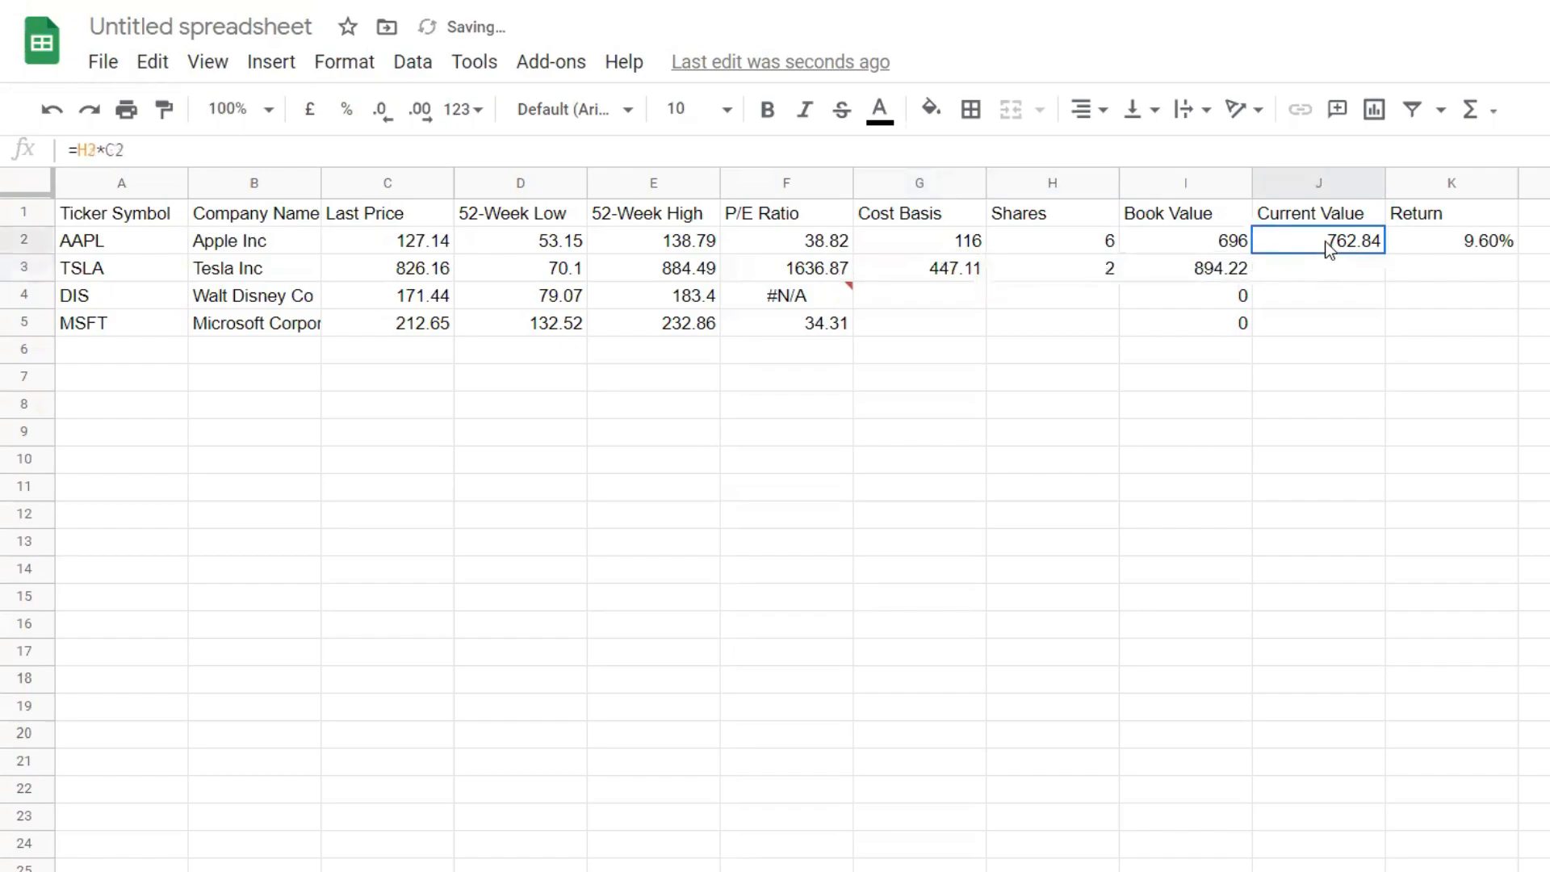
{"action": "key", "text": "Escape"}
{"action": "left_click", "coordinate": [1483, 242], "text": "shift"}
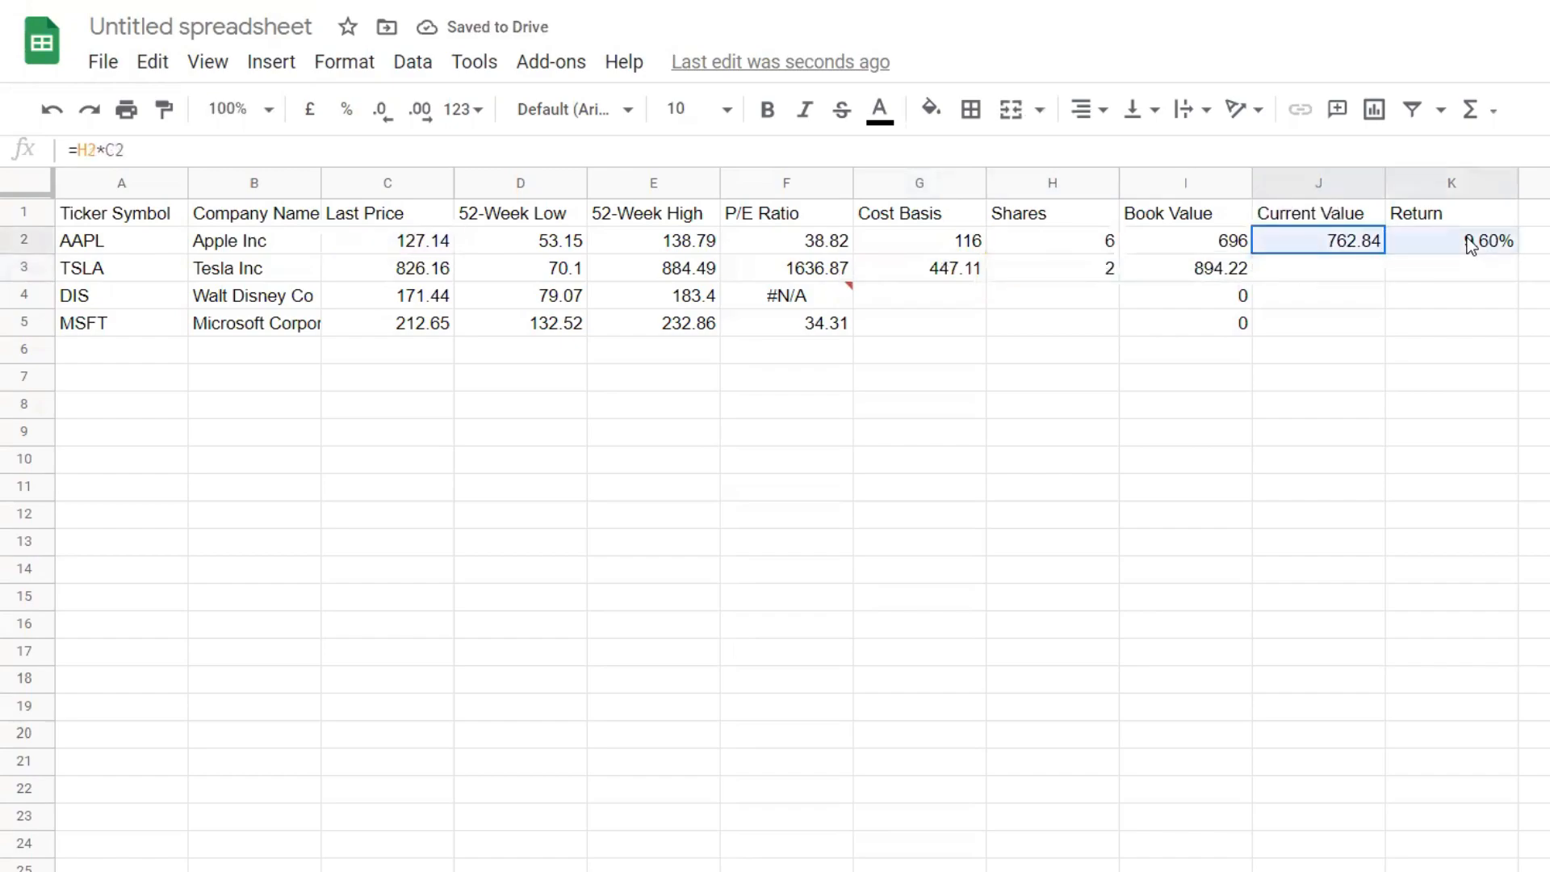
{"action": "left_click_drag", "start_coordinate": [1507, 312], "coordinate": [1512, 329]}
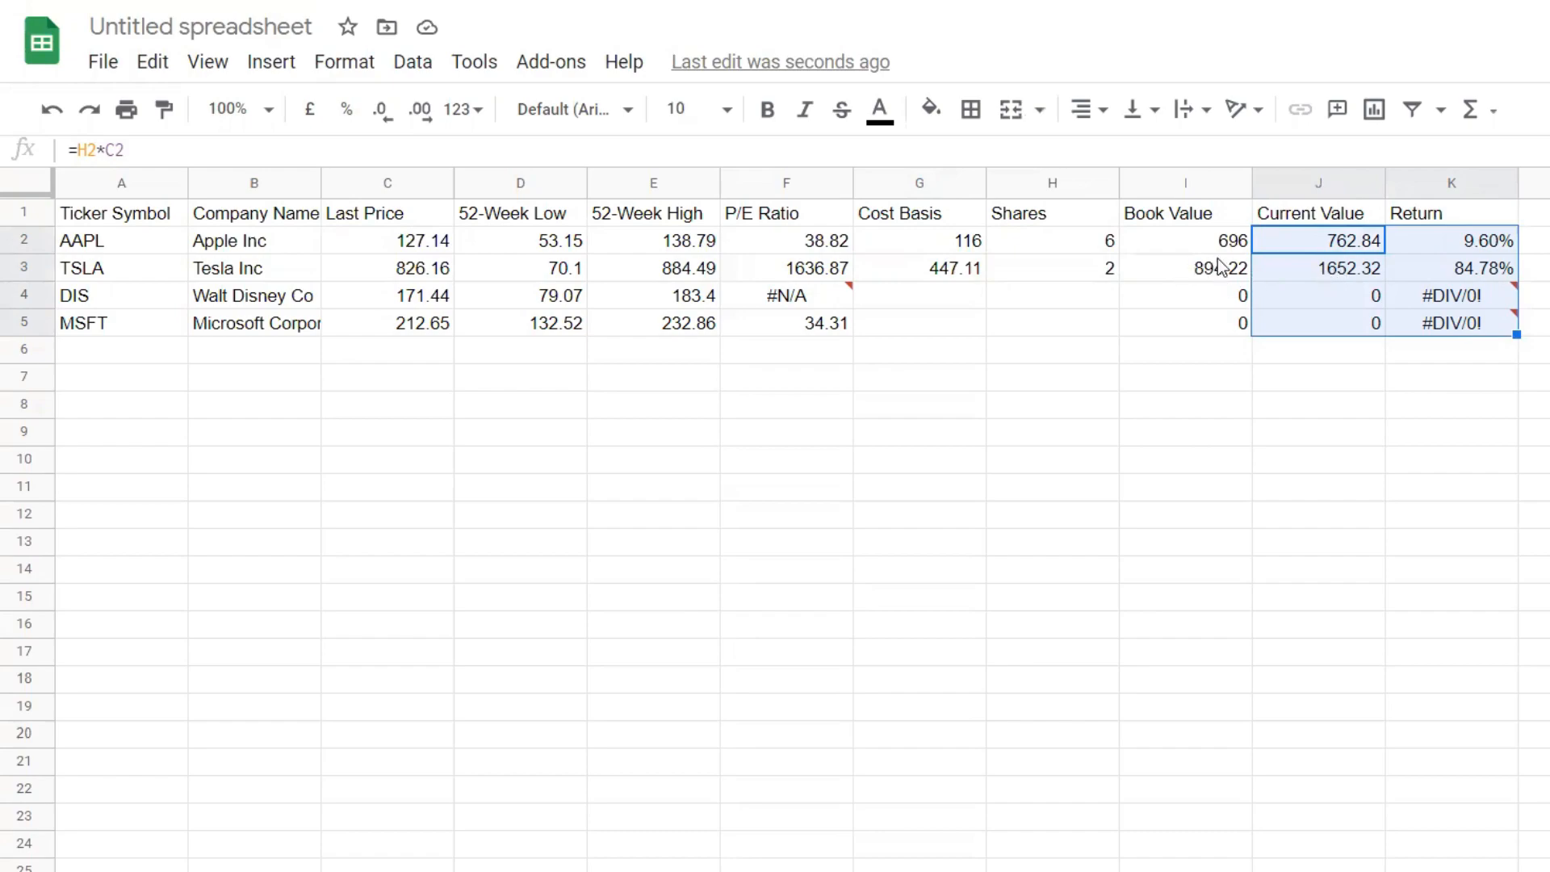
{"action": "left_click", "coordinate": [961, 291]}
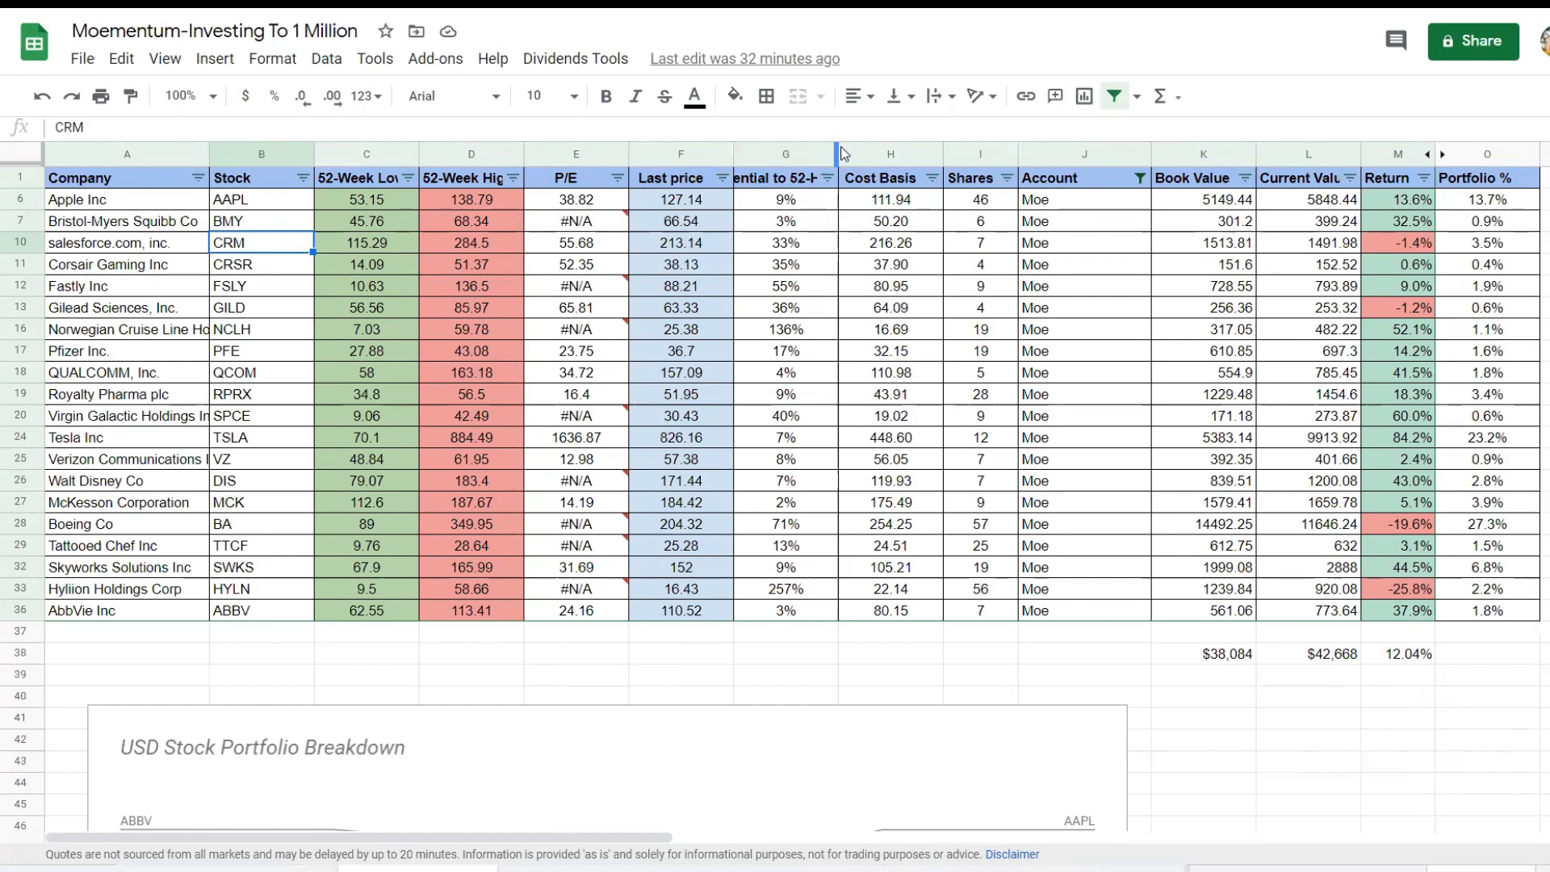
Step: In the Moementum-Investing To 1 Million spreadsheet, widen column G to fit the full header Potential to 52-High
{"action": "left_click_drag", "start_coordinate": [839, 153], "coordinate": [895, 152]}
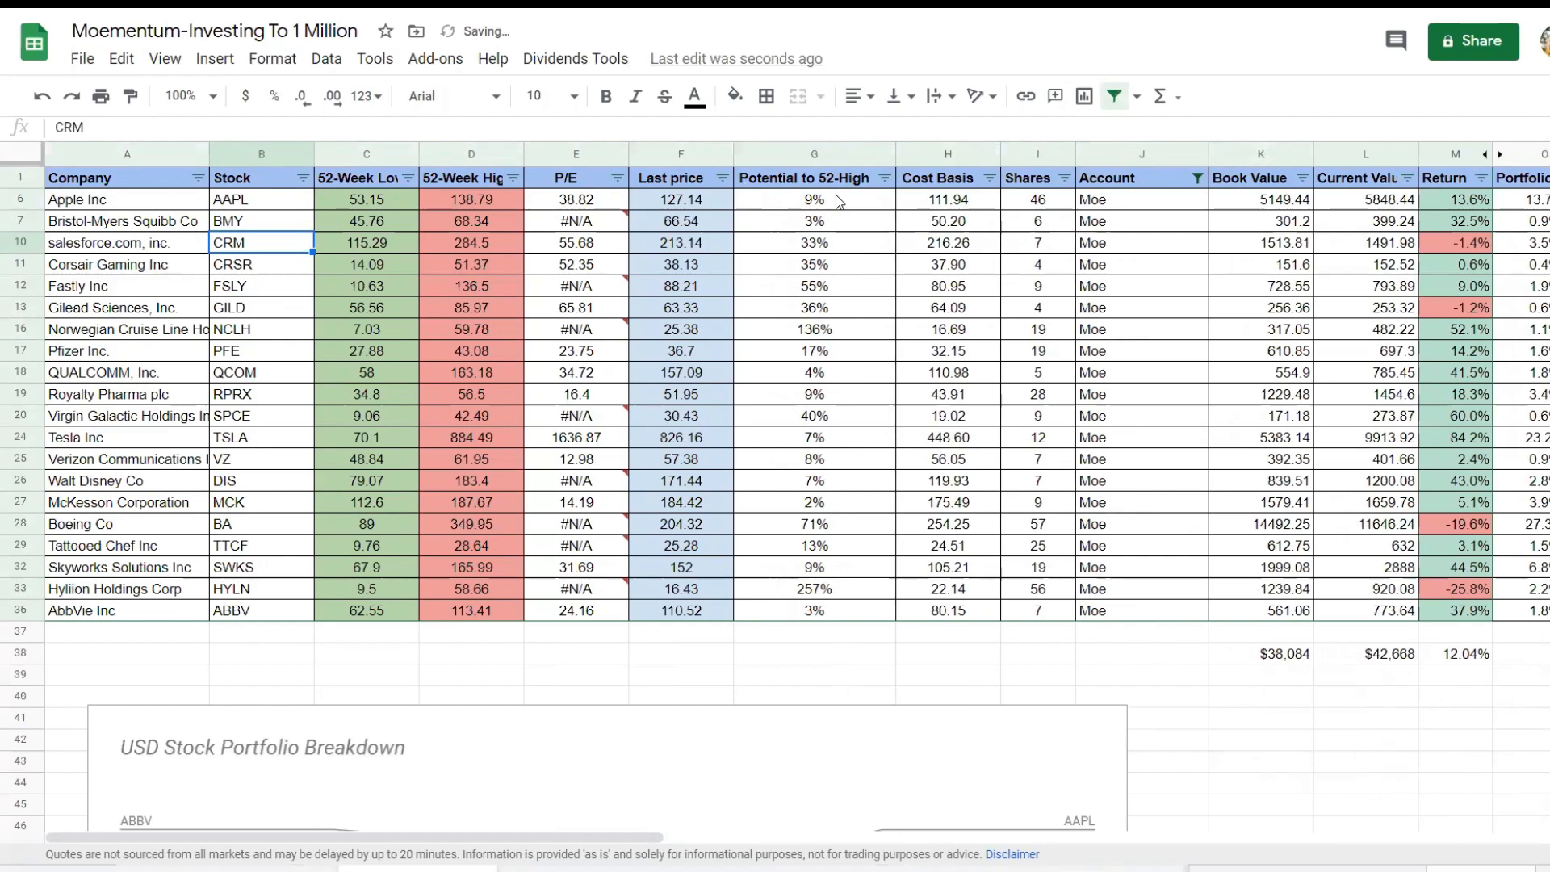